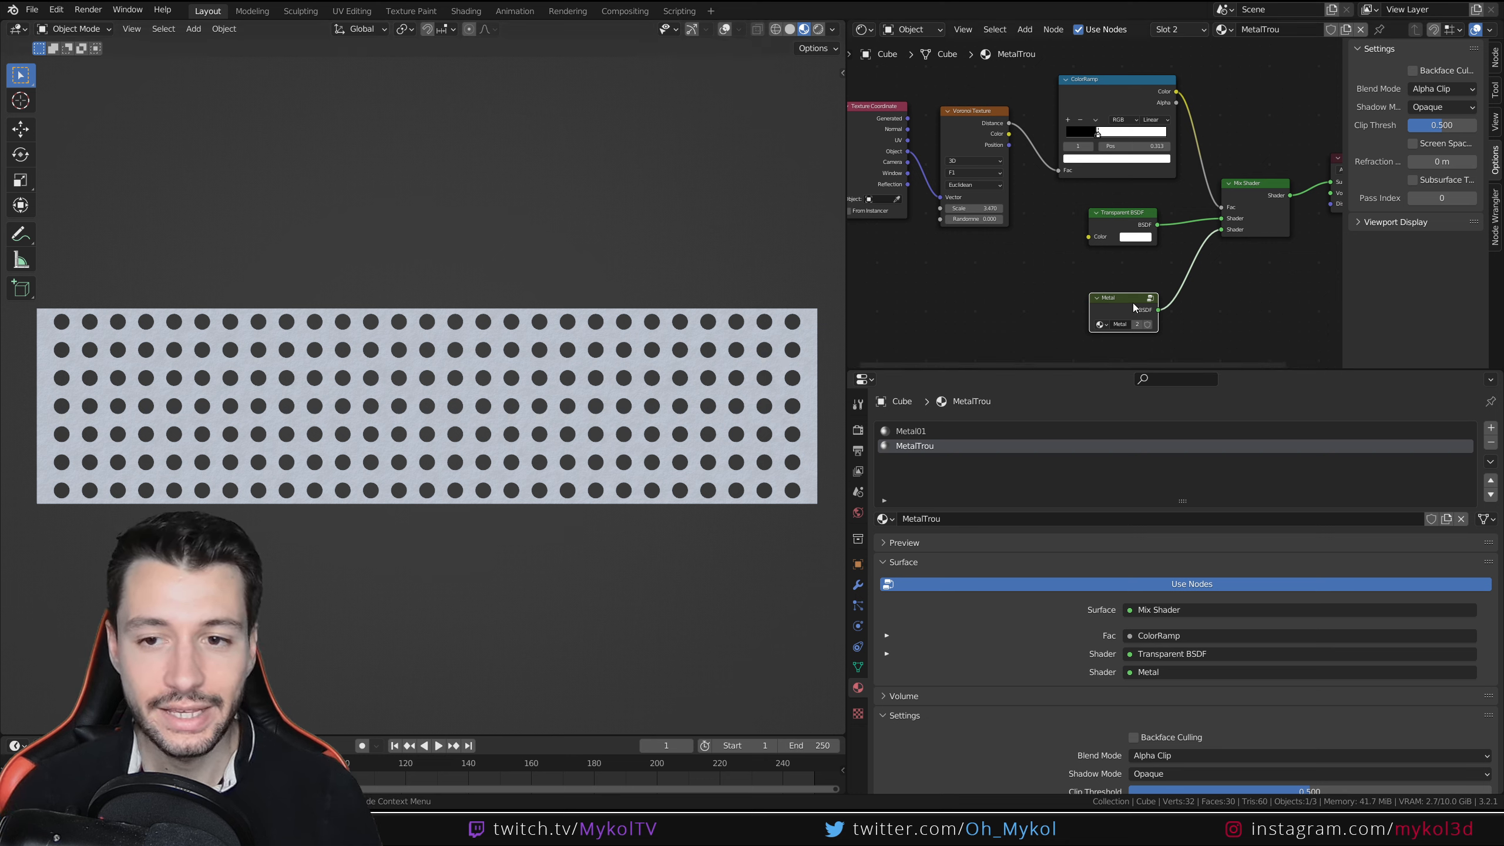
- Try a blue base color on the Principled BSDF inside the Metal node group and undo it
key(Tab)
scroll(1119, 293, down, 3)
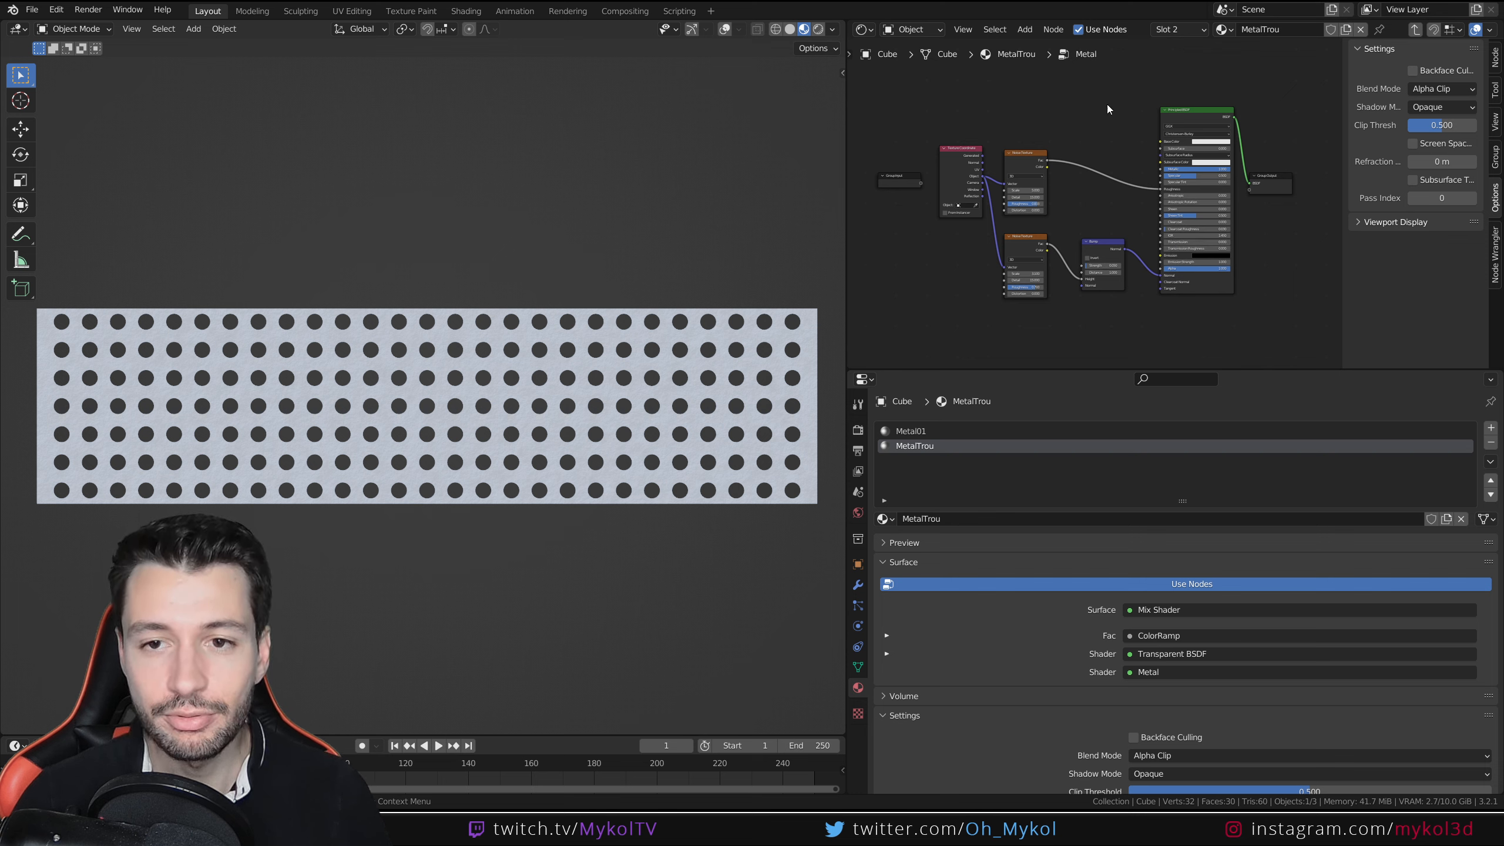
click(1218, 142)
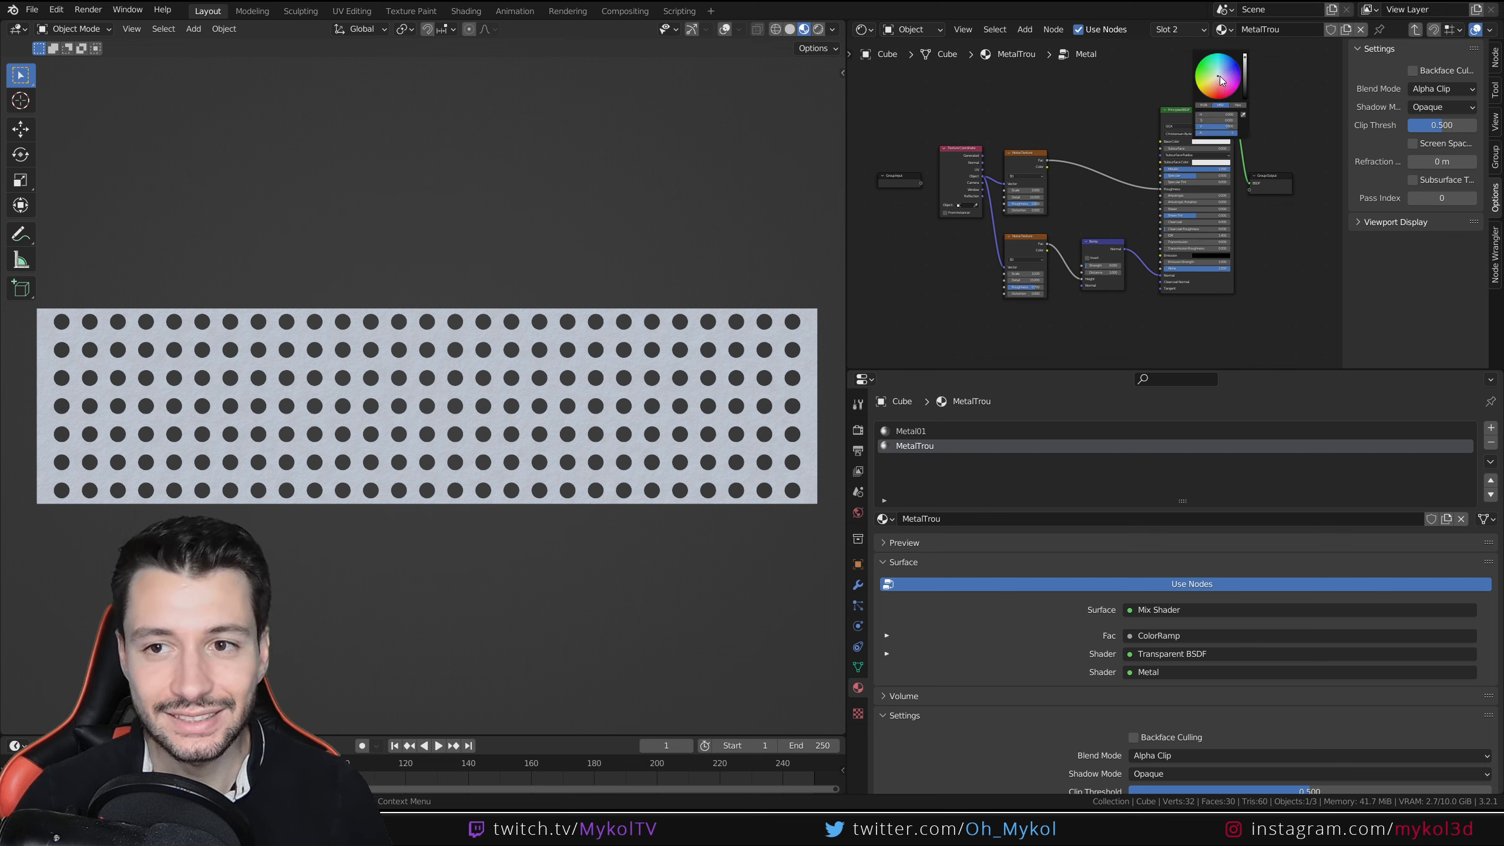
drag(1217, 76, 1227, 65)
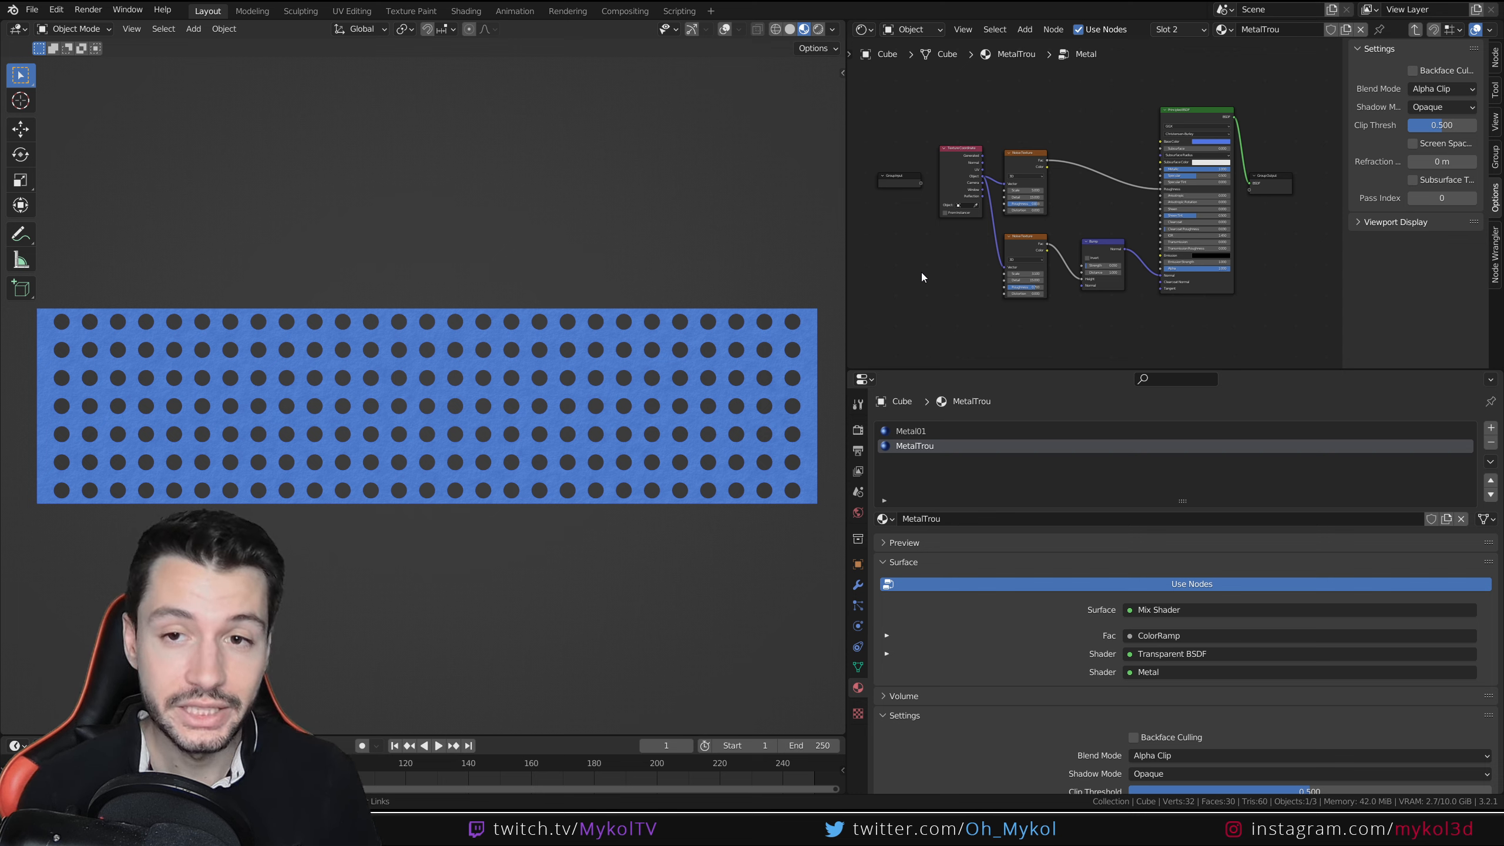
key(ctrl+z)
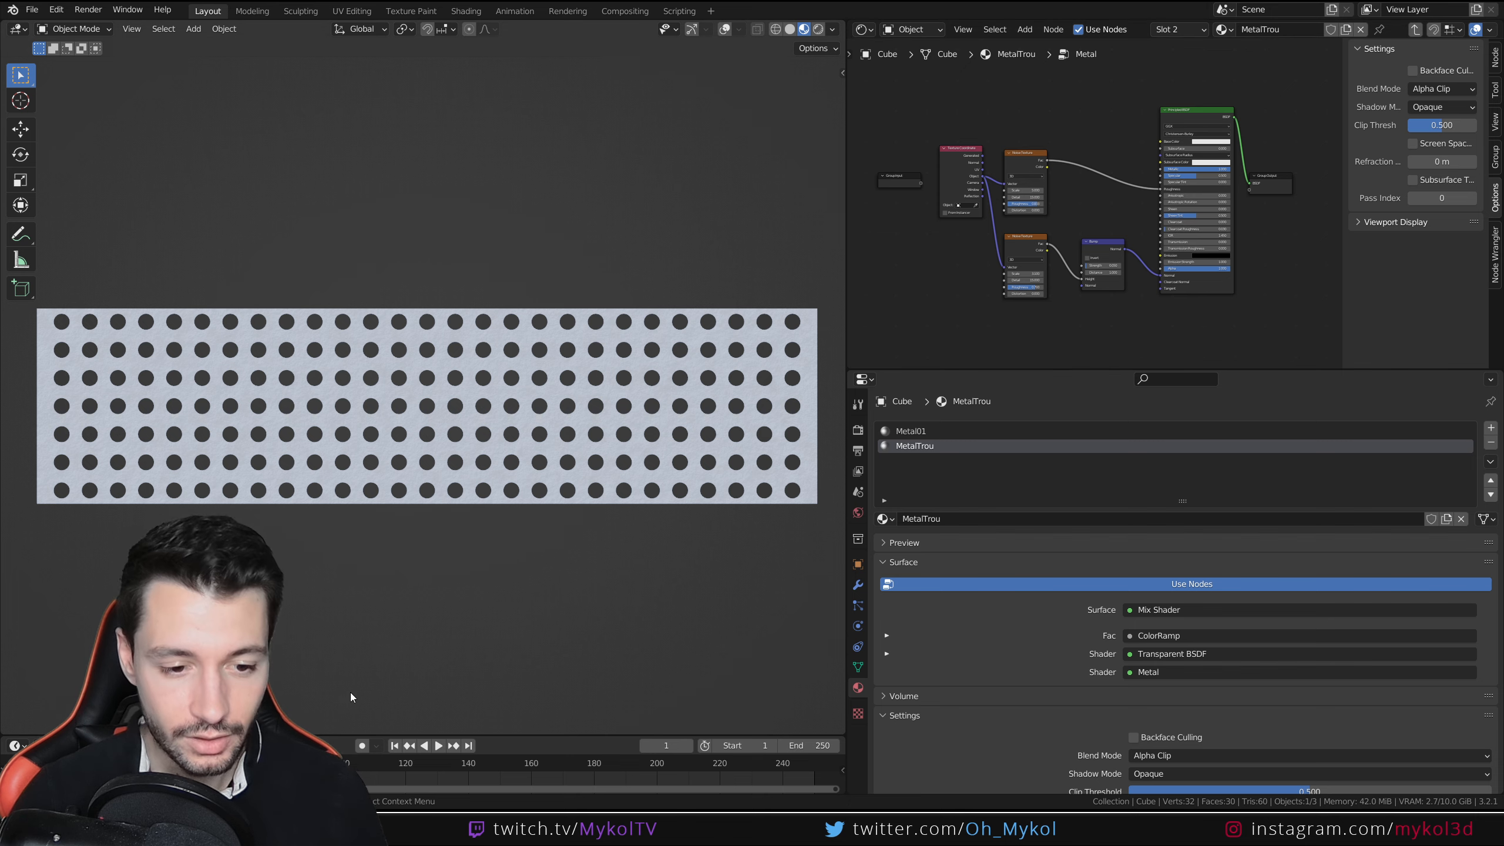
- Switch to the other Blender window with the default scene and replace the cube with a plane
mouse_move(381, 802)
click(384, 770)
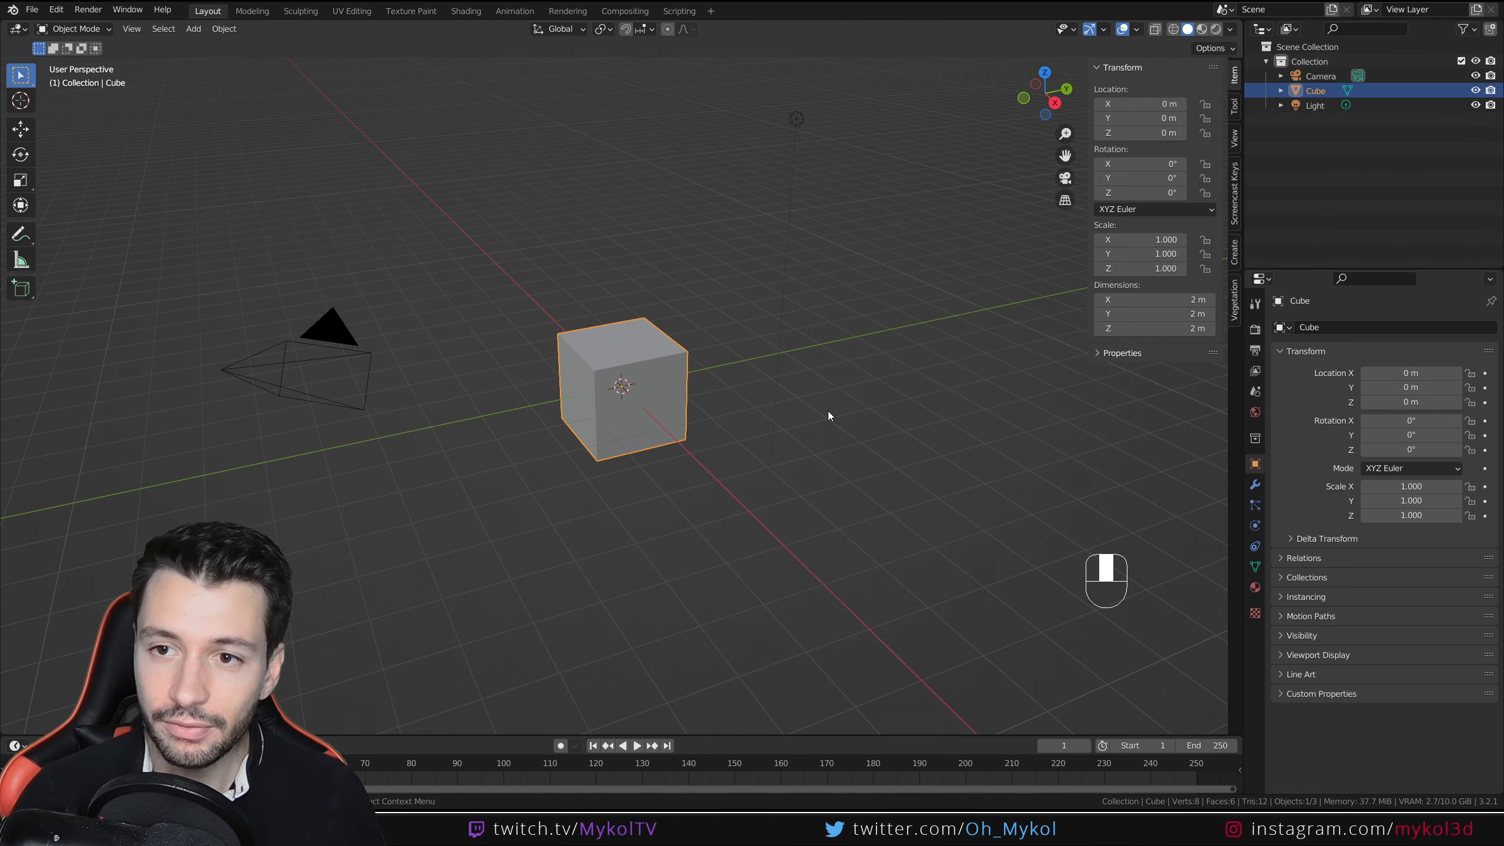
key(Delete)
key(shift+a)
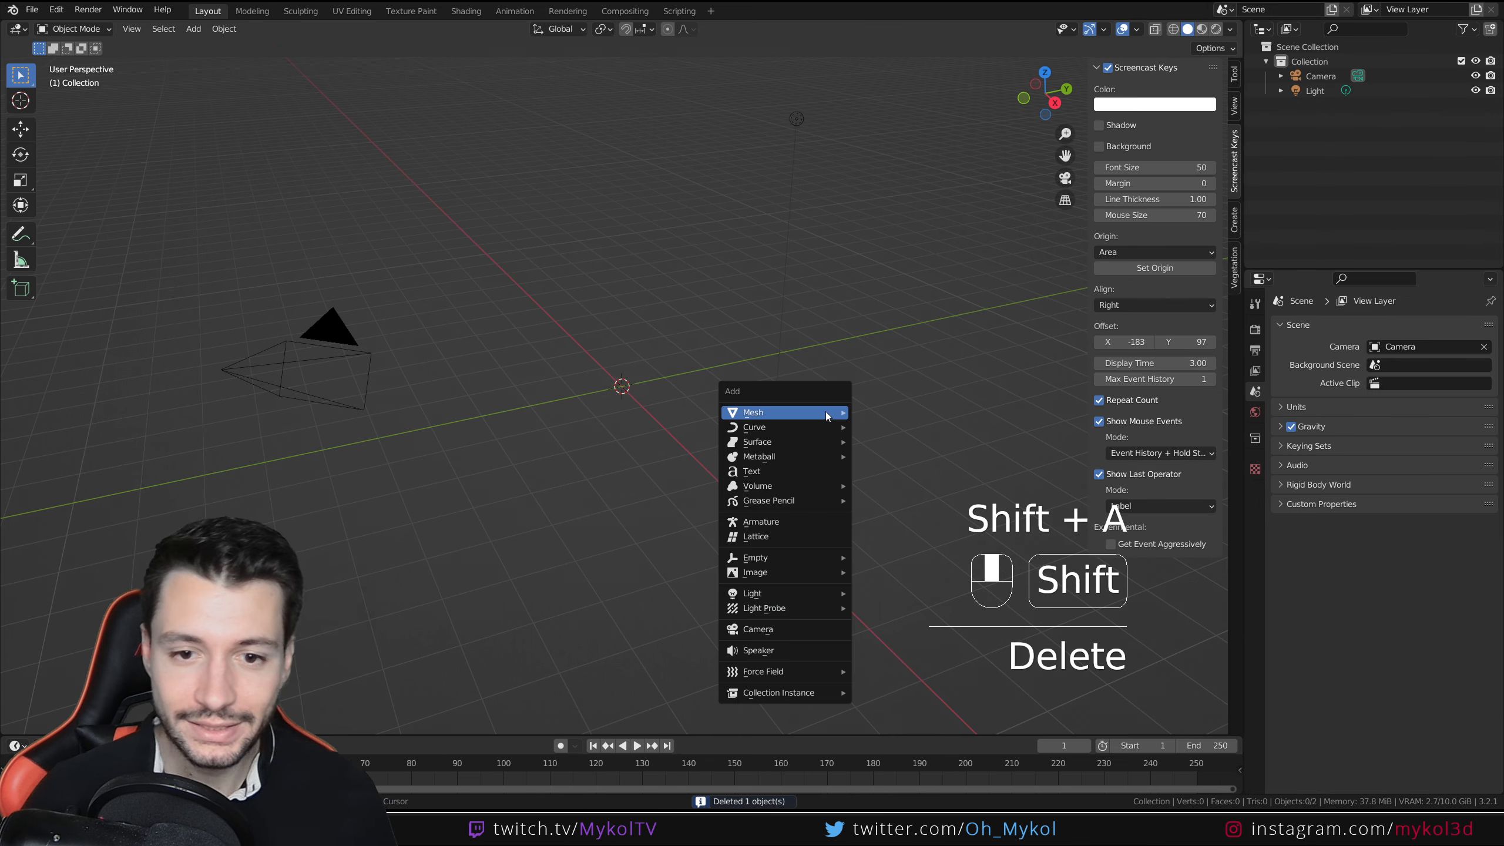
click(860, 412)
- Stretch the plane by a factor of 3 along X in top view and apply its scale
key(KP_7)
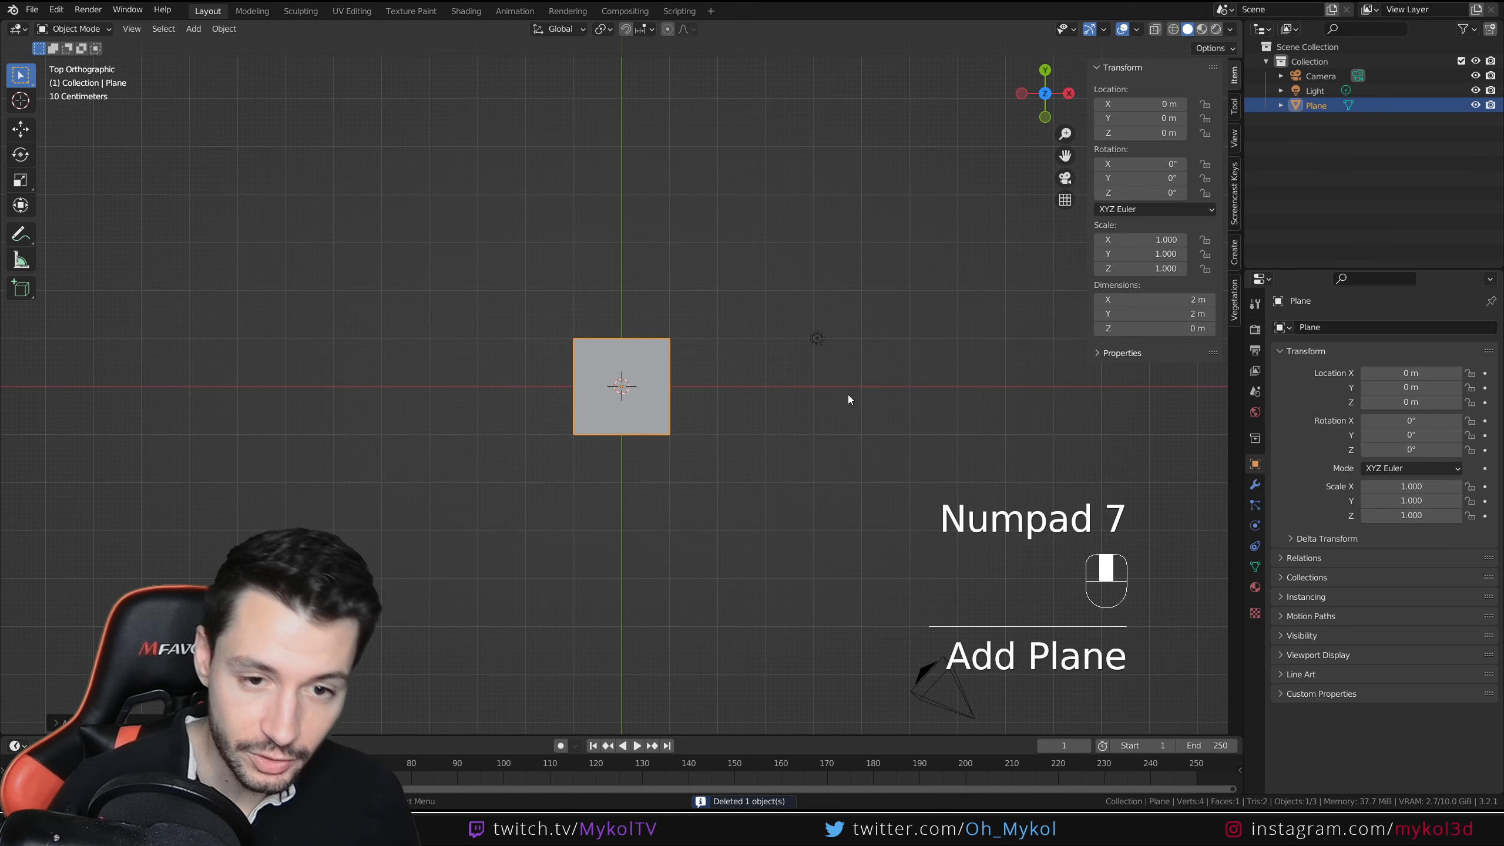
scroll(765, 413, up, 3)
key(s)
middle_click(822, 413)
ctrl+click(1076, 429)
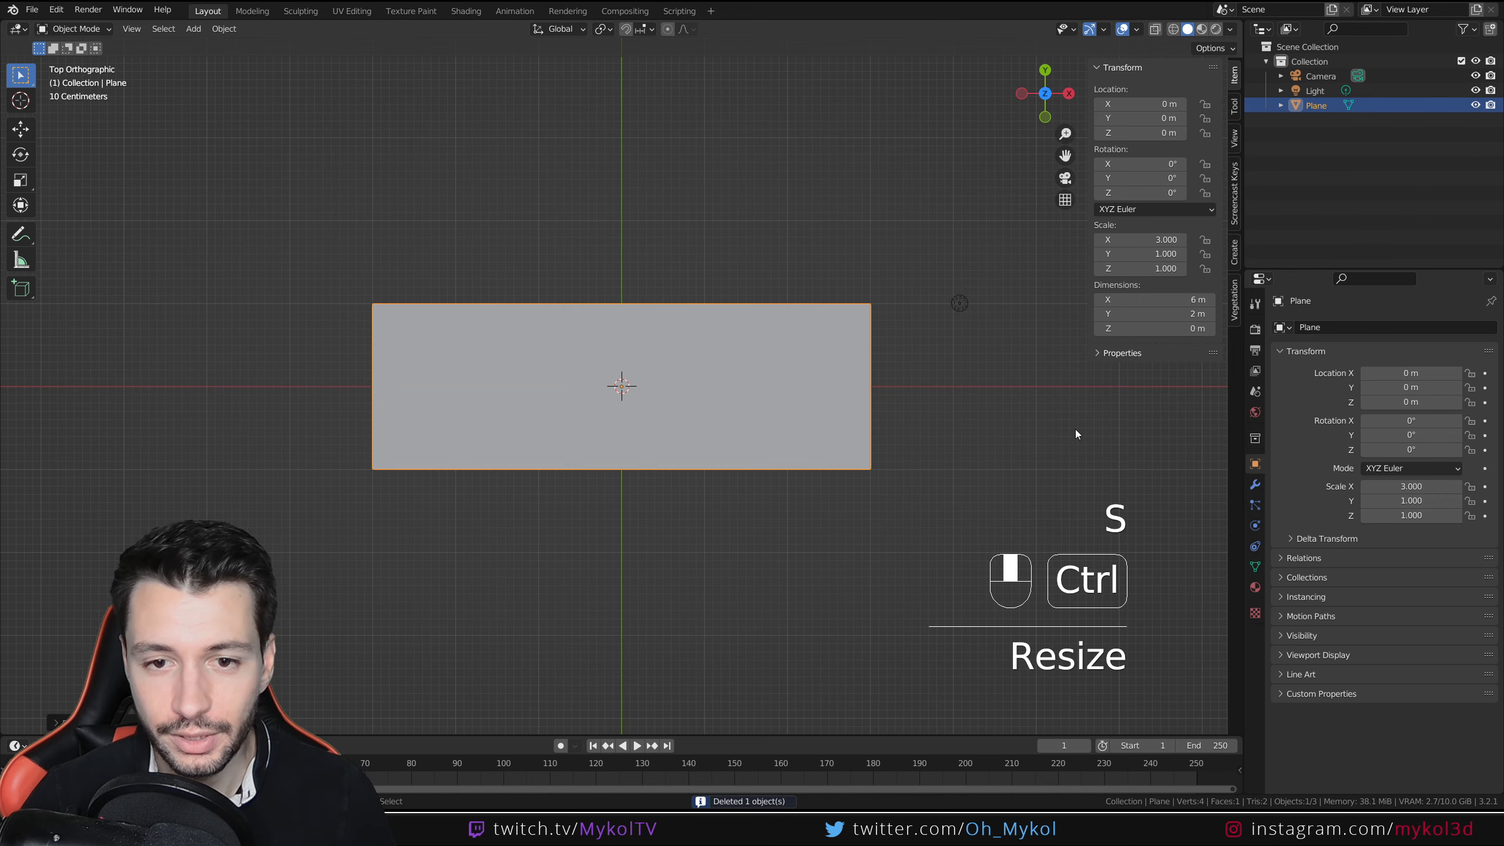
scroll(766, 417, up, 2)
scroll(765, 418, down, 1)
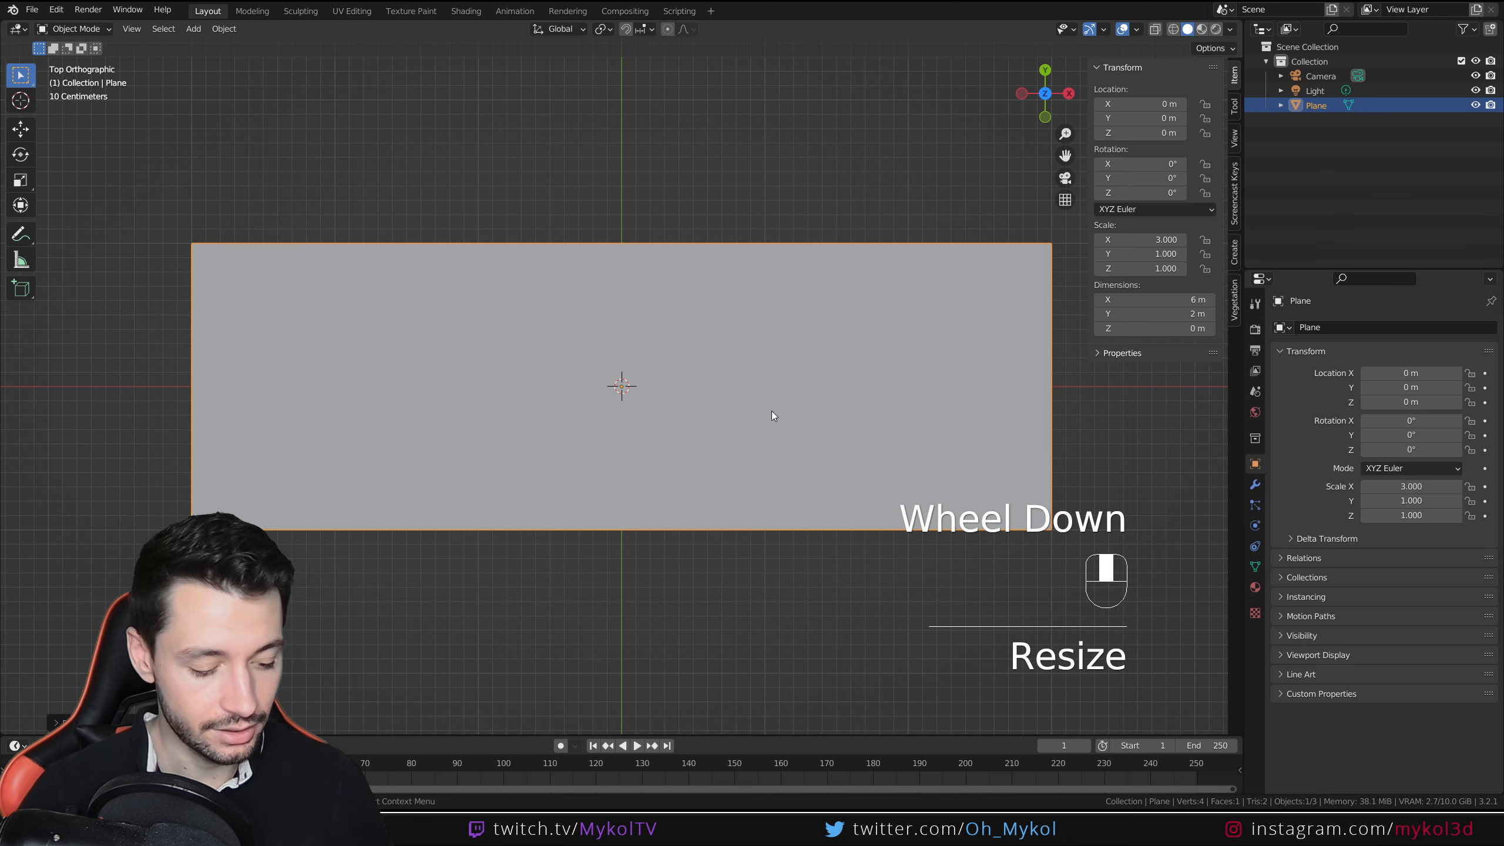
key(ctrl+a)
click(771, 423)
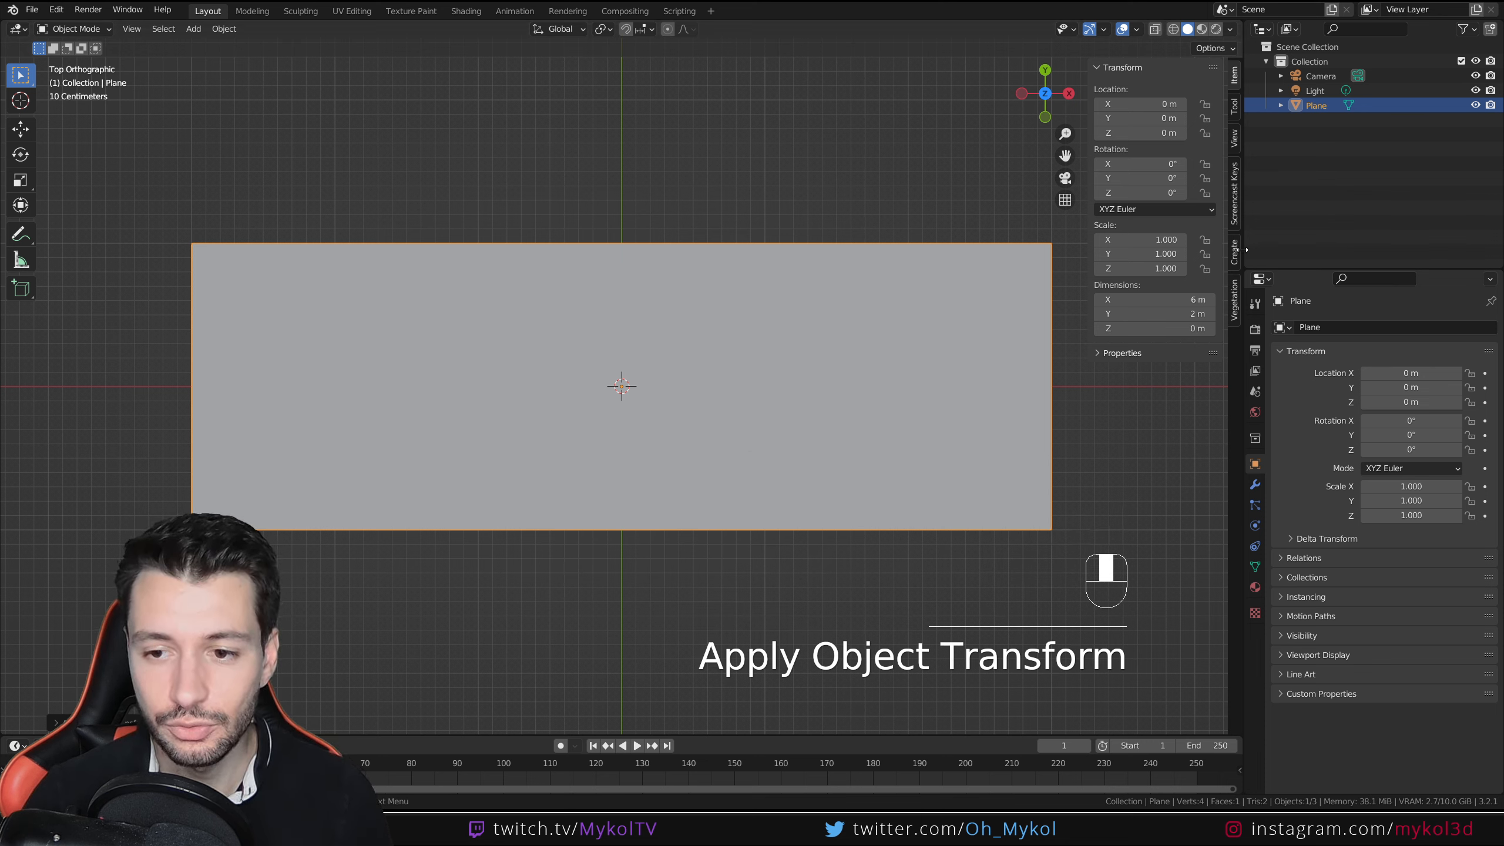
- Widen the properties area and give the plane a new material named Metal_Base
drag(1241, 249, 999, 510)
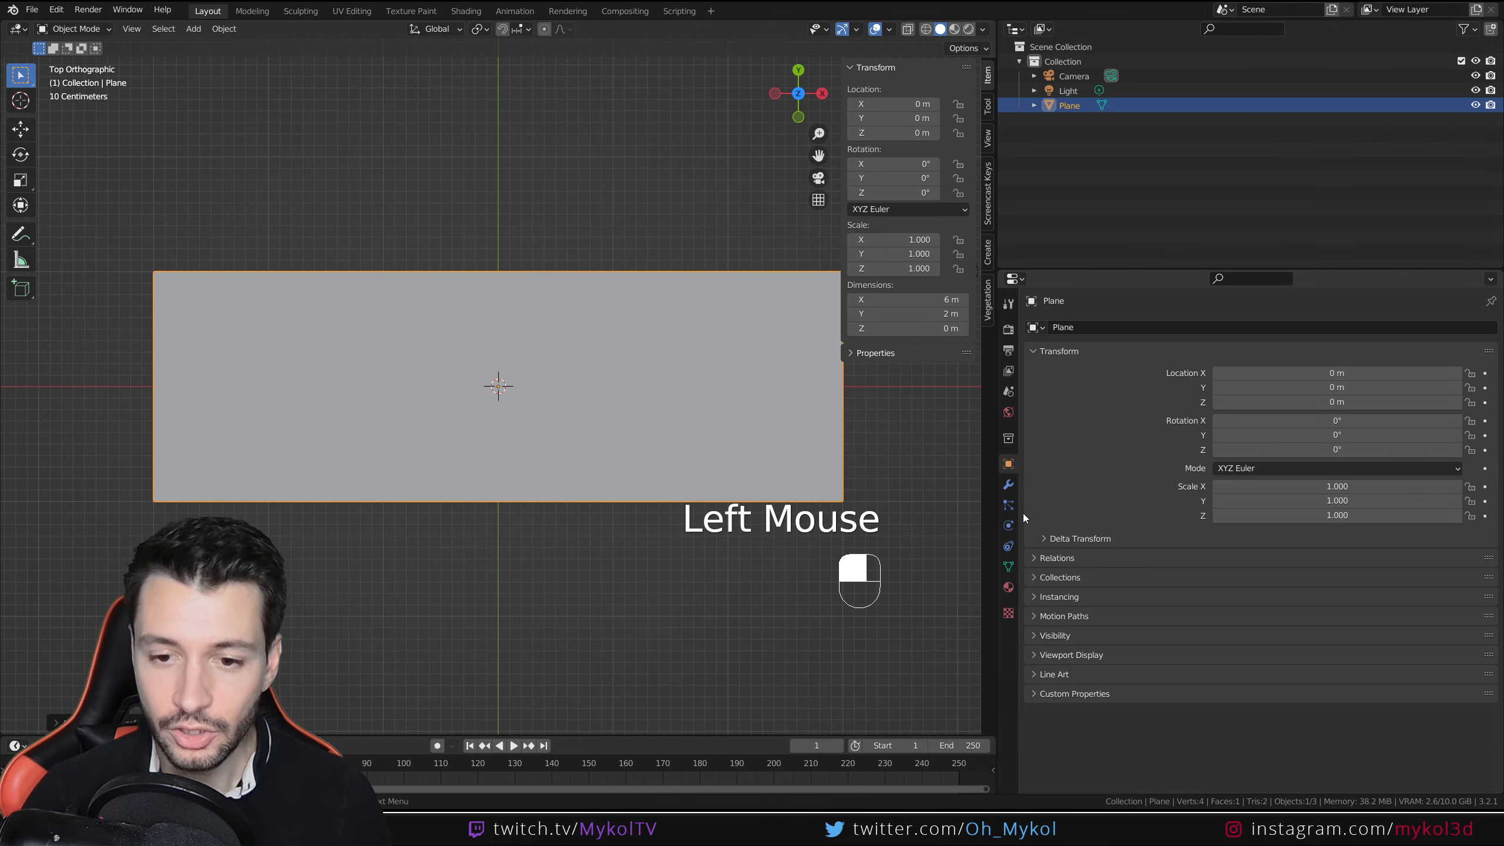
click(1008, 587)
click(1185, 388)
click(1120, 393)
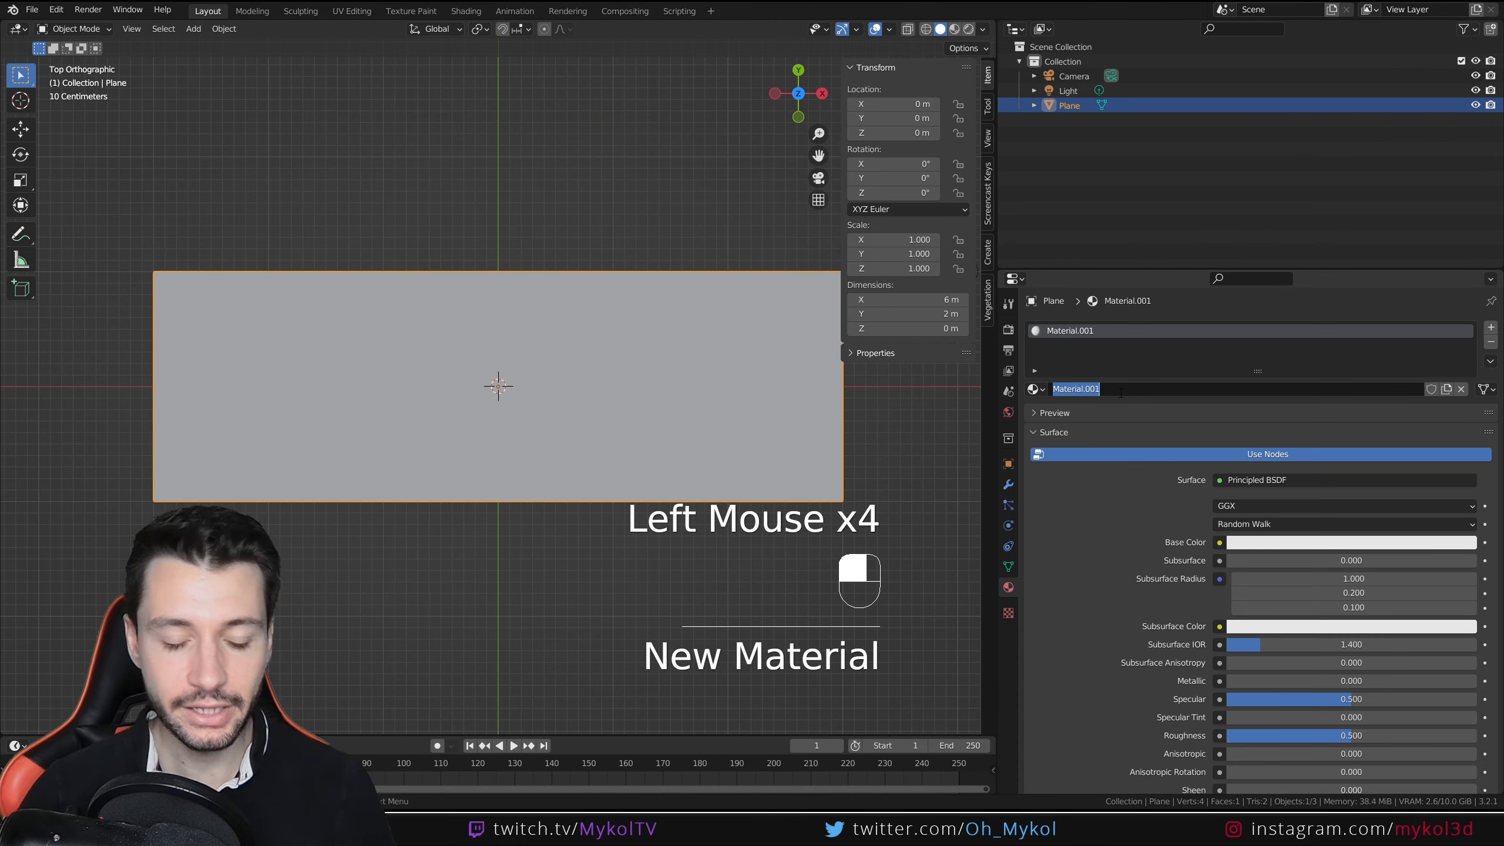
text(Meta)
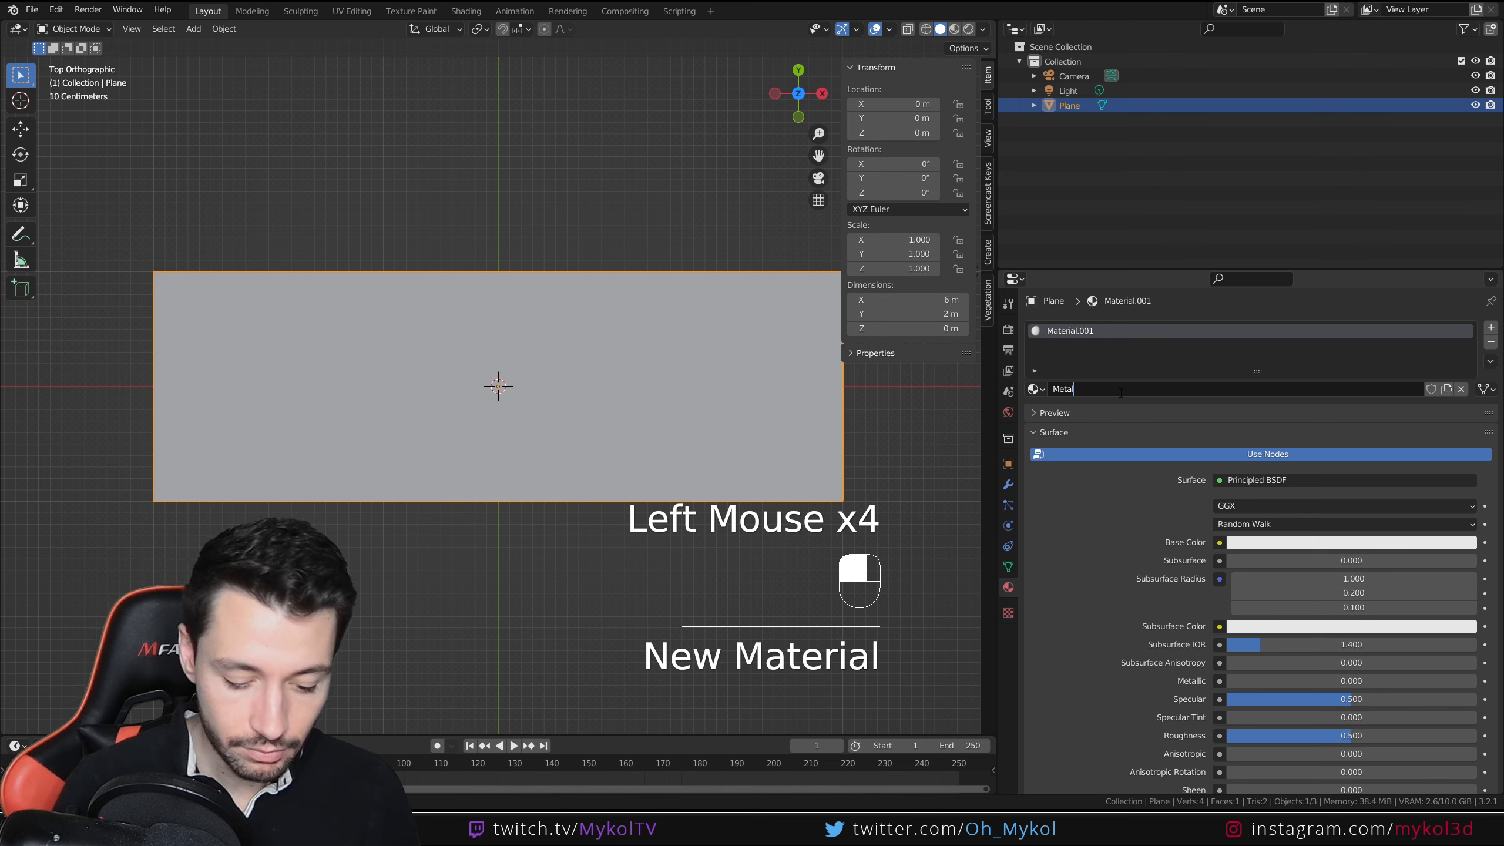
text(l_Base)
key(Return)
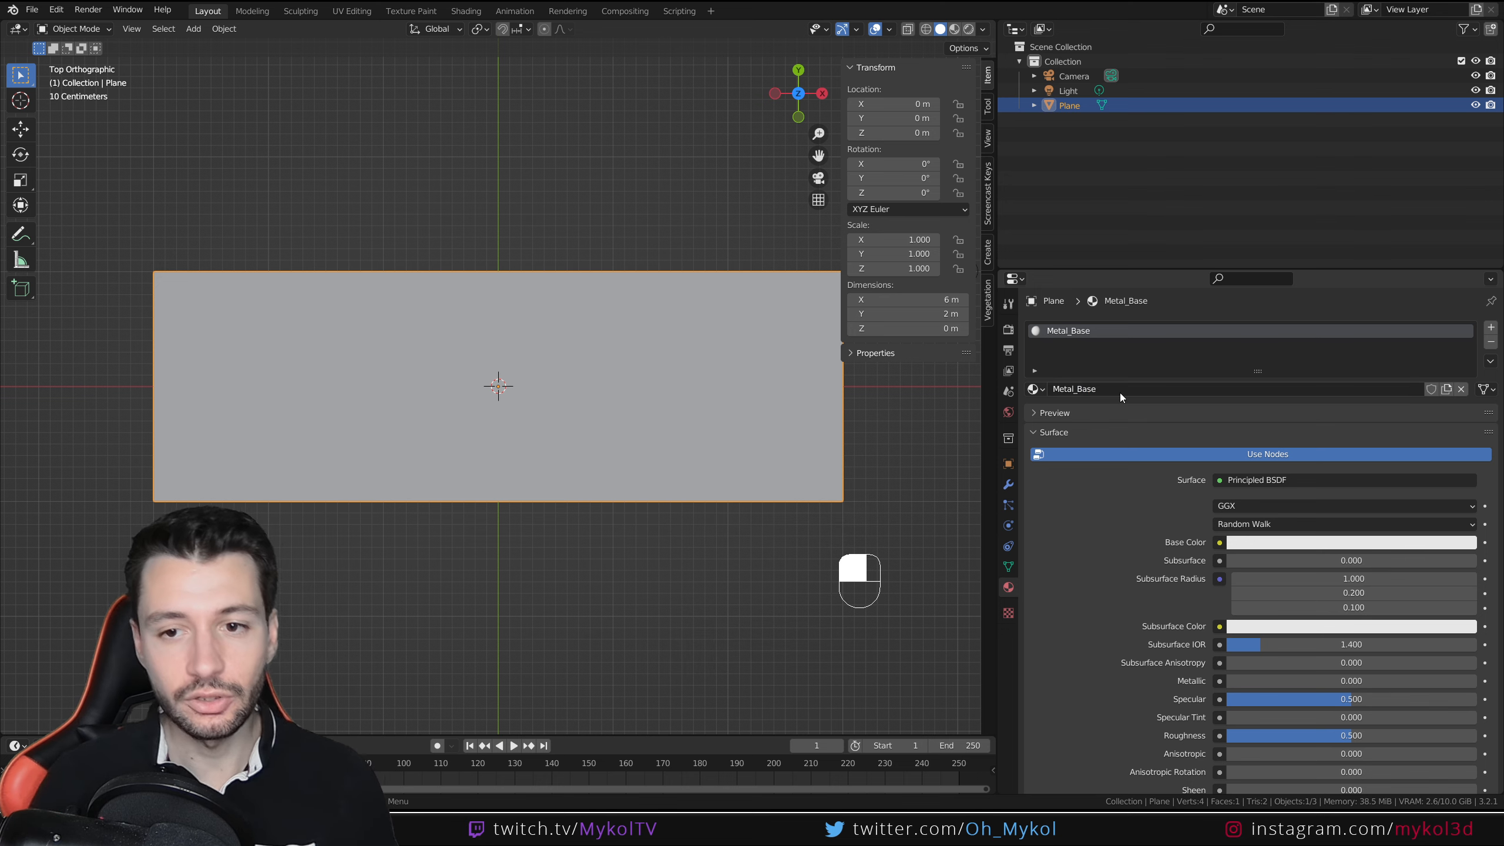
- Turn the outliner area into a Shader Editor, enlarge it downward and hide its sidebar
click(1017, 29)
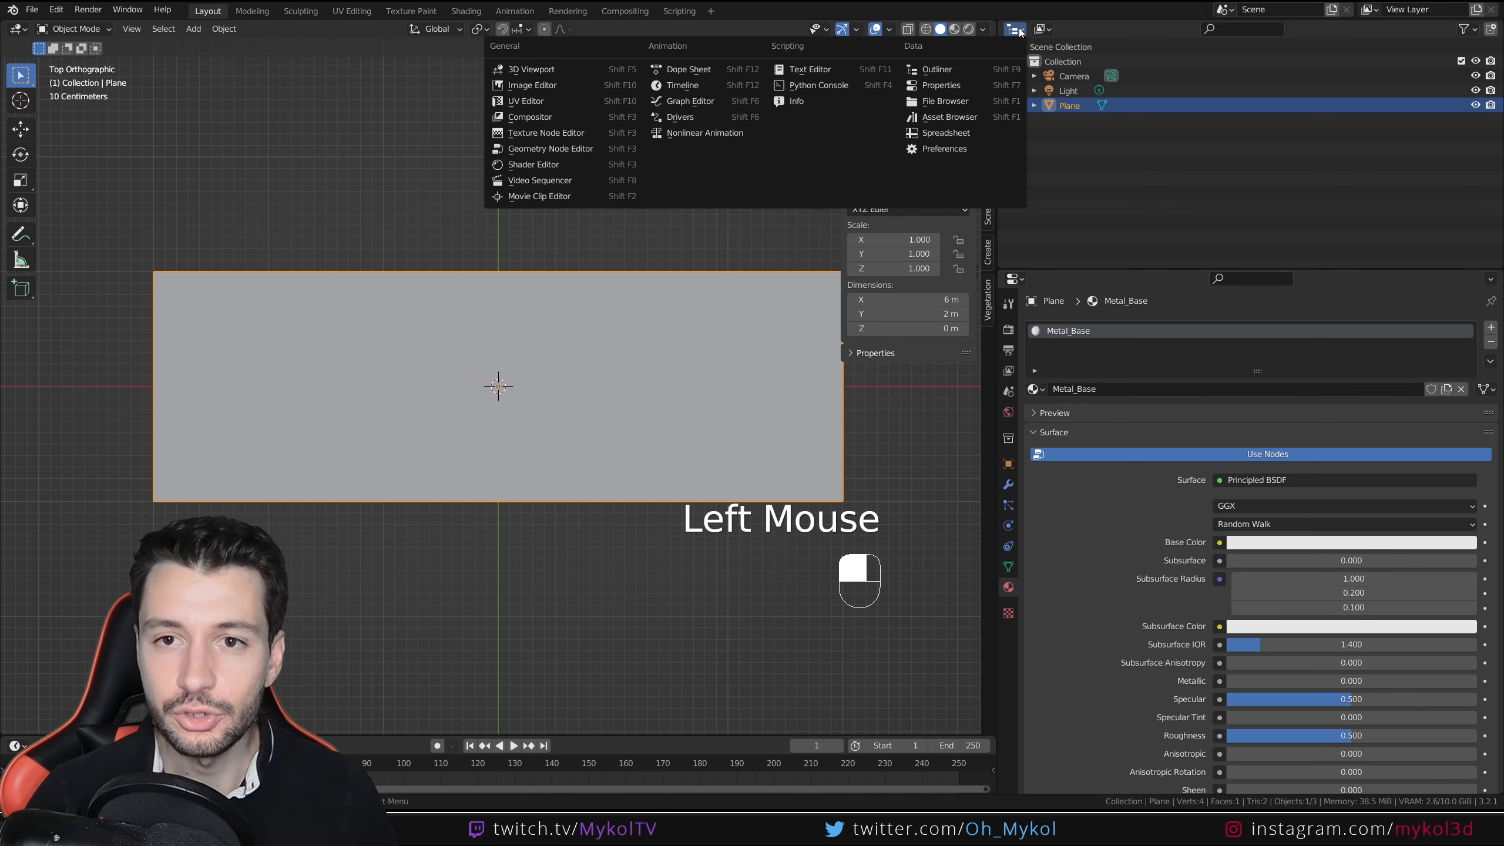
click(533, 164)
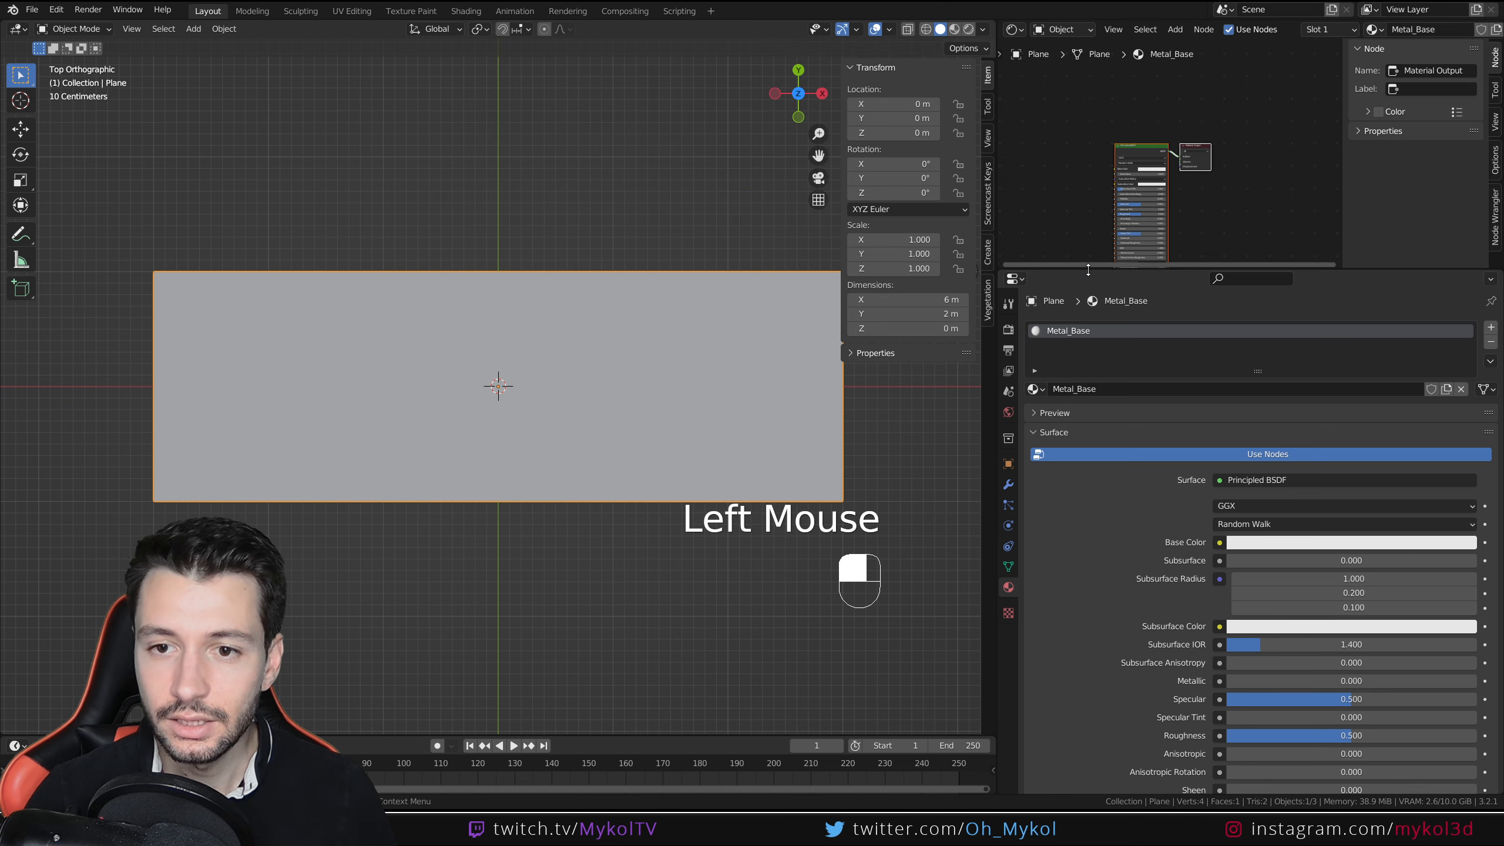
drag(1088, 269, 1089, 532)
key(n)
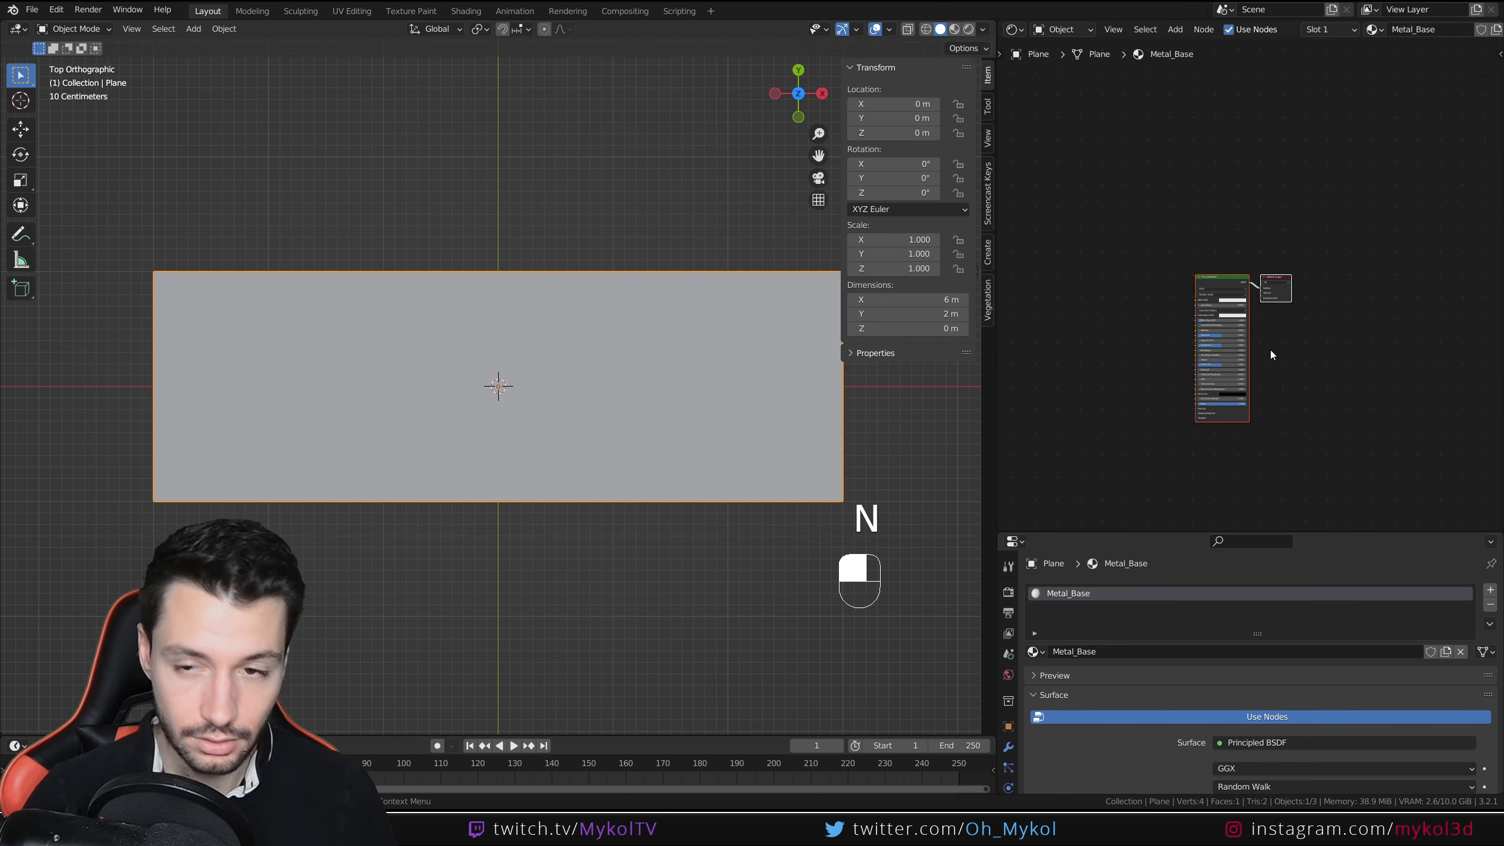
scroll(1264, 373, up, 2)
middle_drag(1262, 380, 1383, 277)
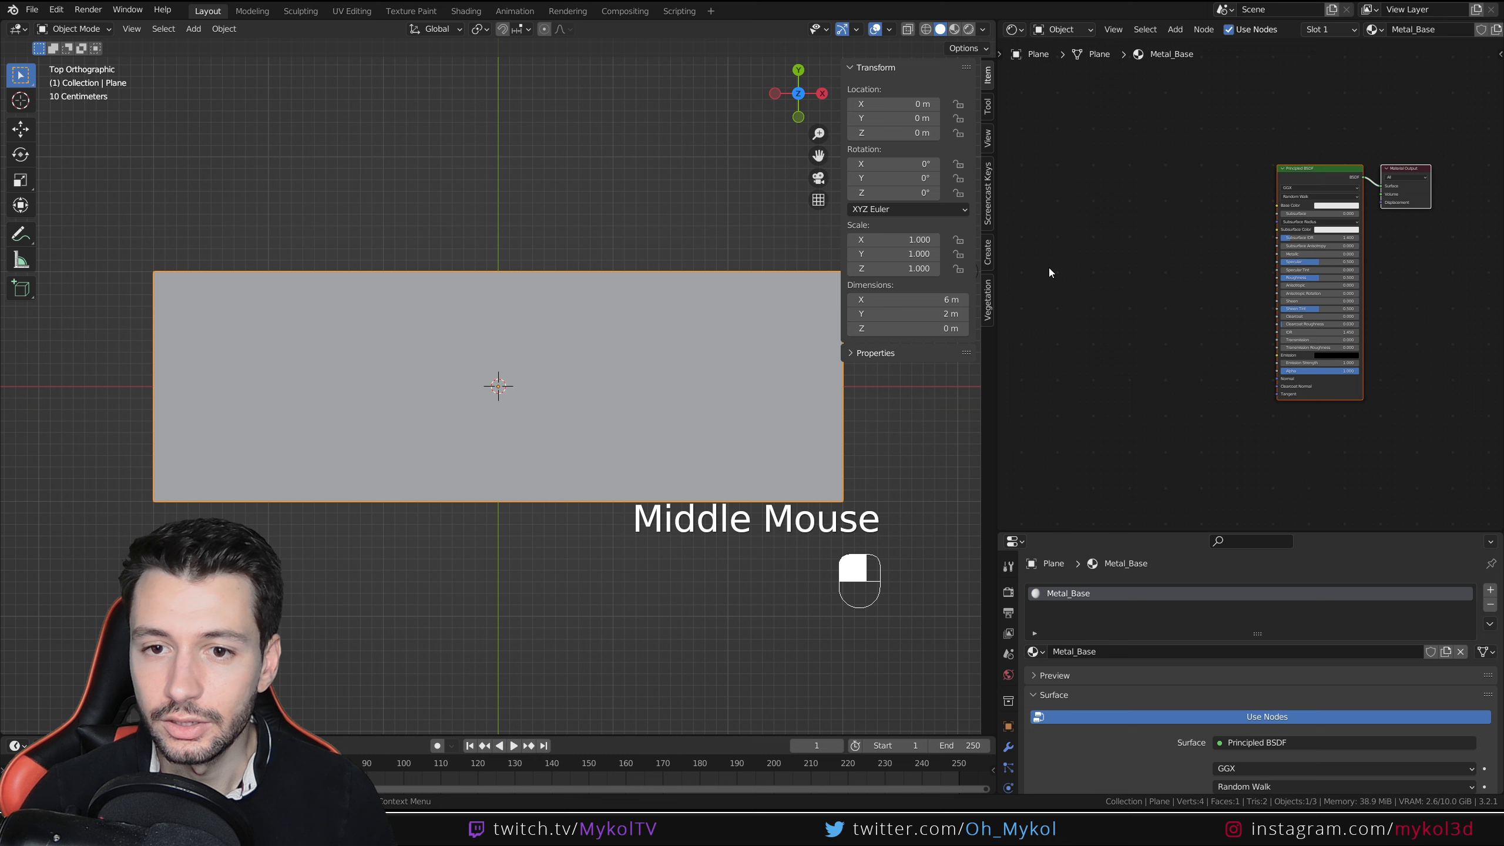
- Switch the viewport to Material Preview and set the Principled BSDF's Metallic to 1 and Roughness to 0
click(955, 29)
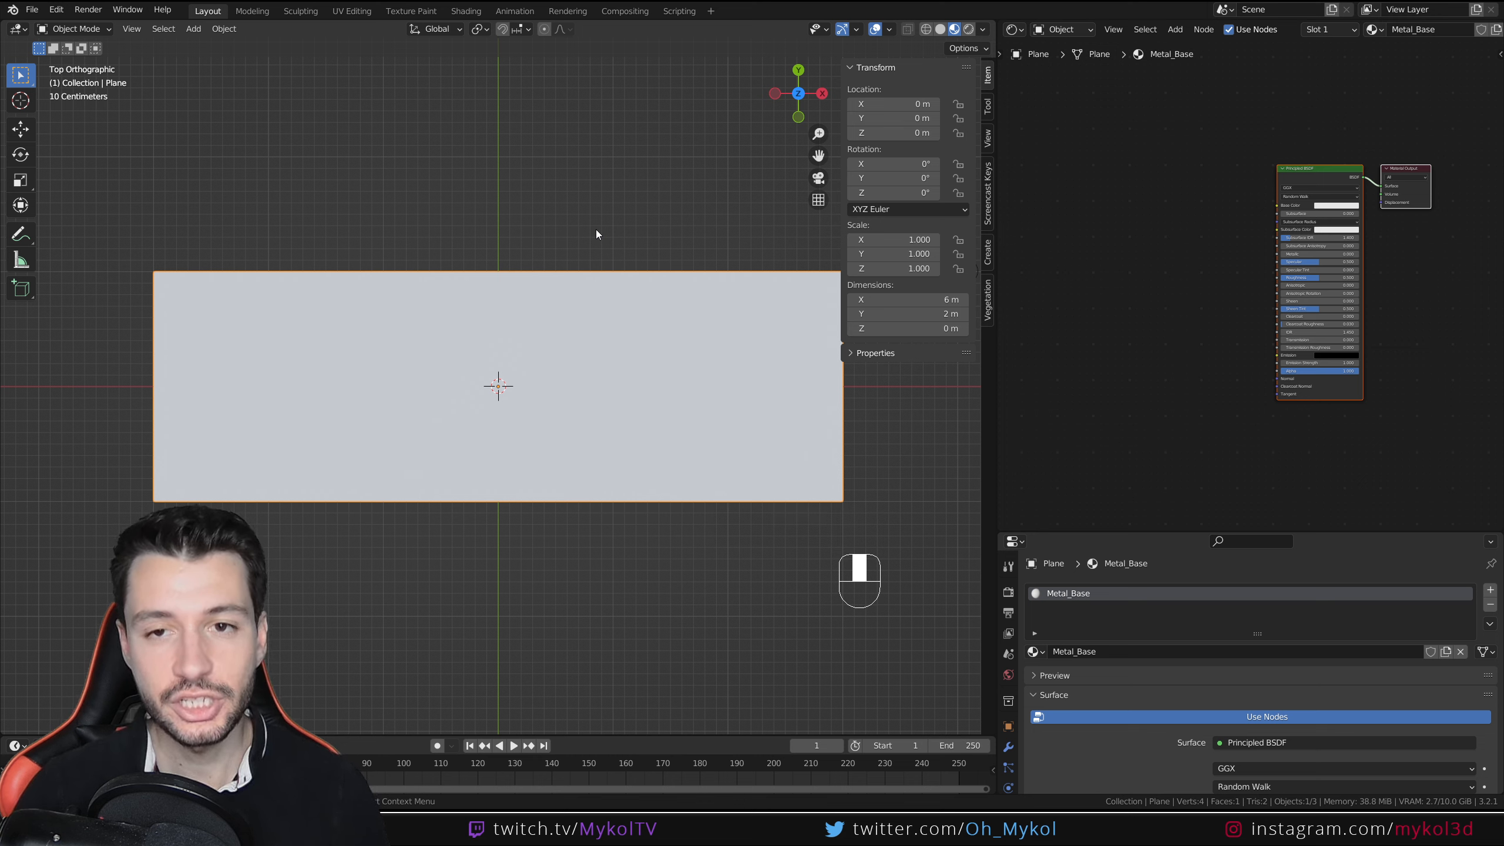
click(1008, 591)
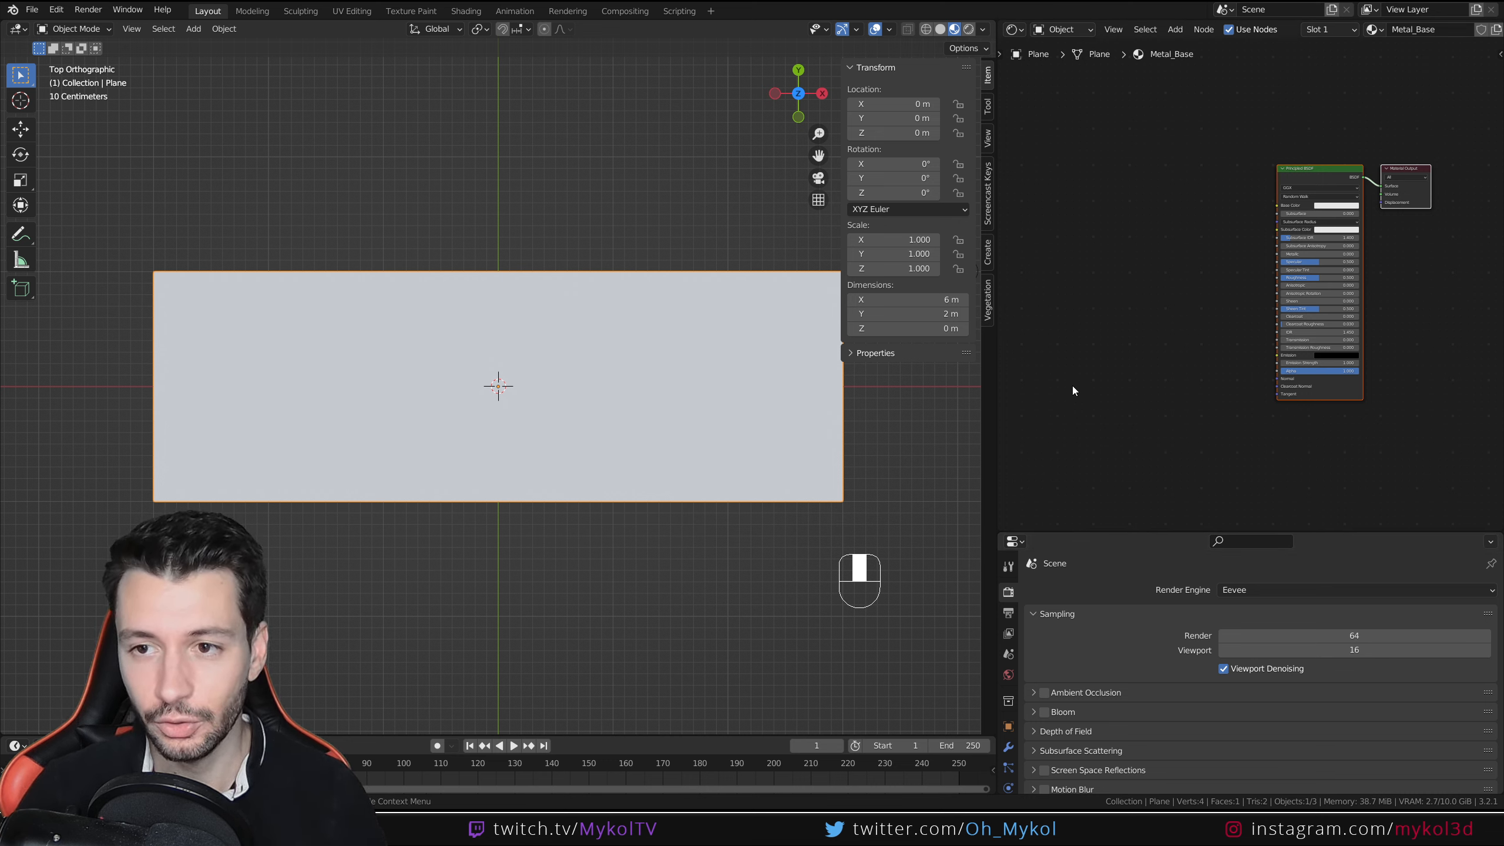
scroll(1217, 221, up, 2)
middle_drag(1205, 290, 1227, 303)
mouse_move(1322, 292)
mouse_down()
mouse_move(1386, 293)
mouse_move(1282, 327)
mouse_up()
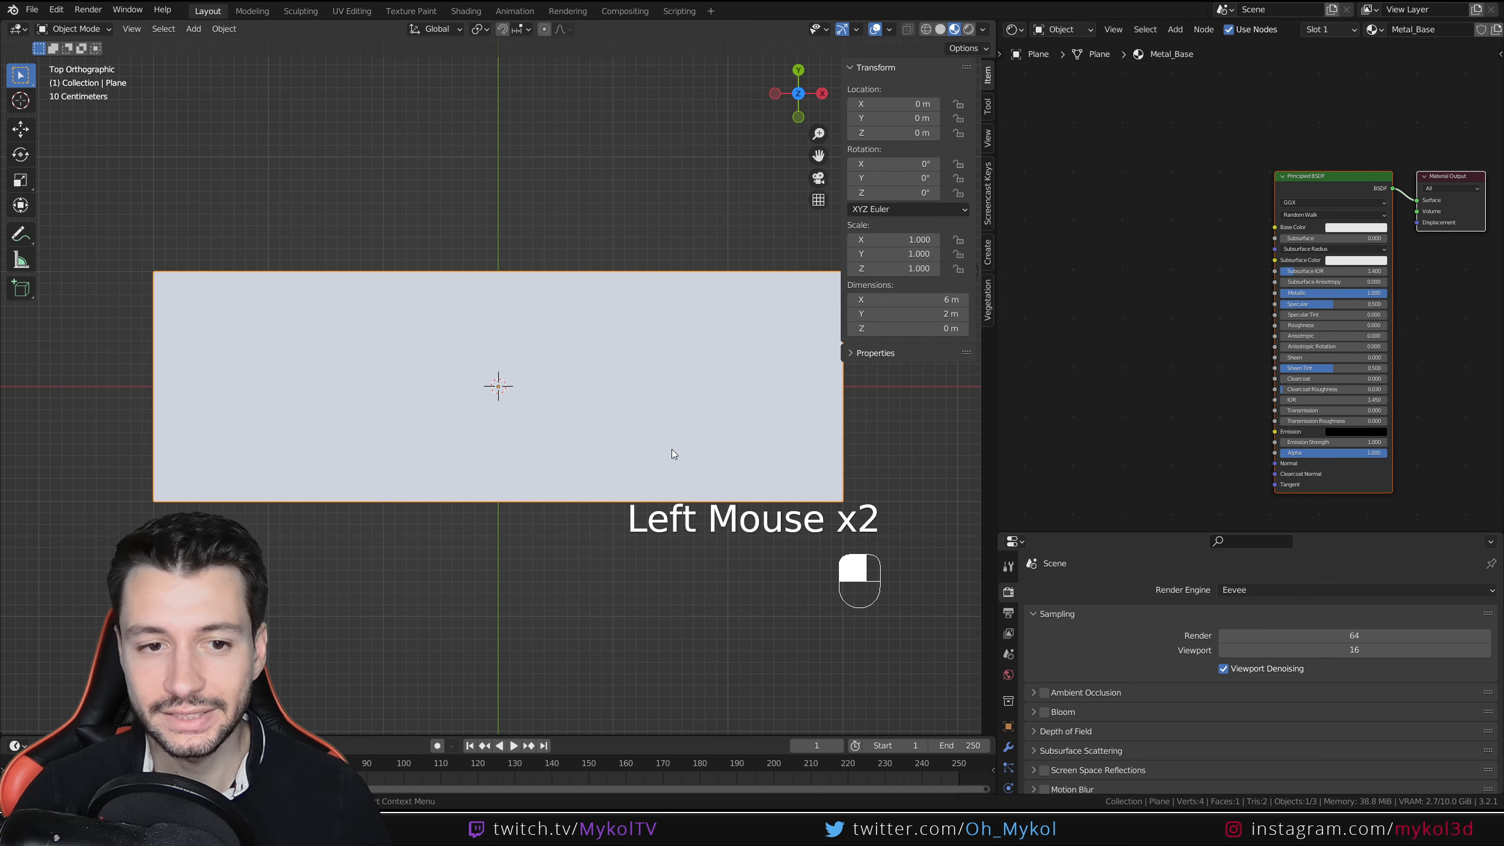
middle_drag(672, 450, 717, 417)
scroll(717, 418, up, 2)
- Add a Musgrave Texture node left of the Principled BSDF and preview its output on the plane
key(shift+a)
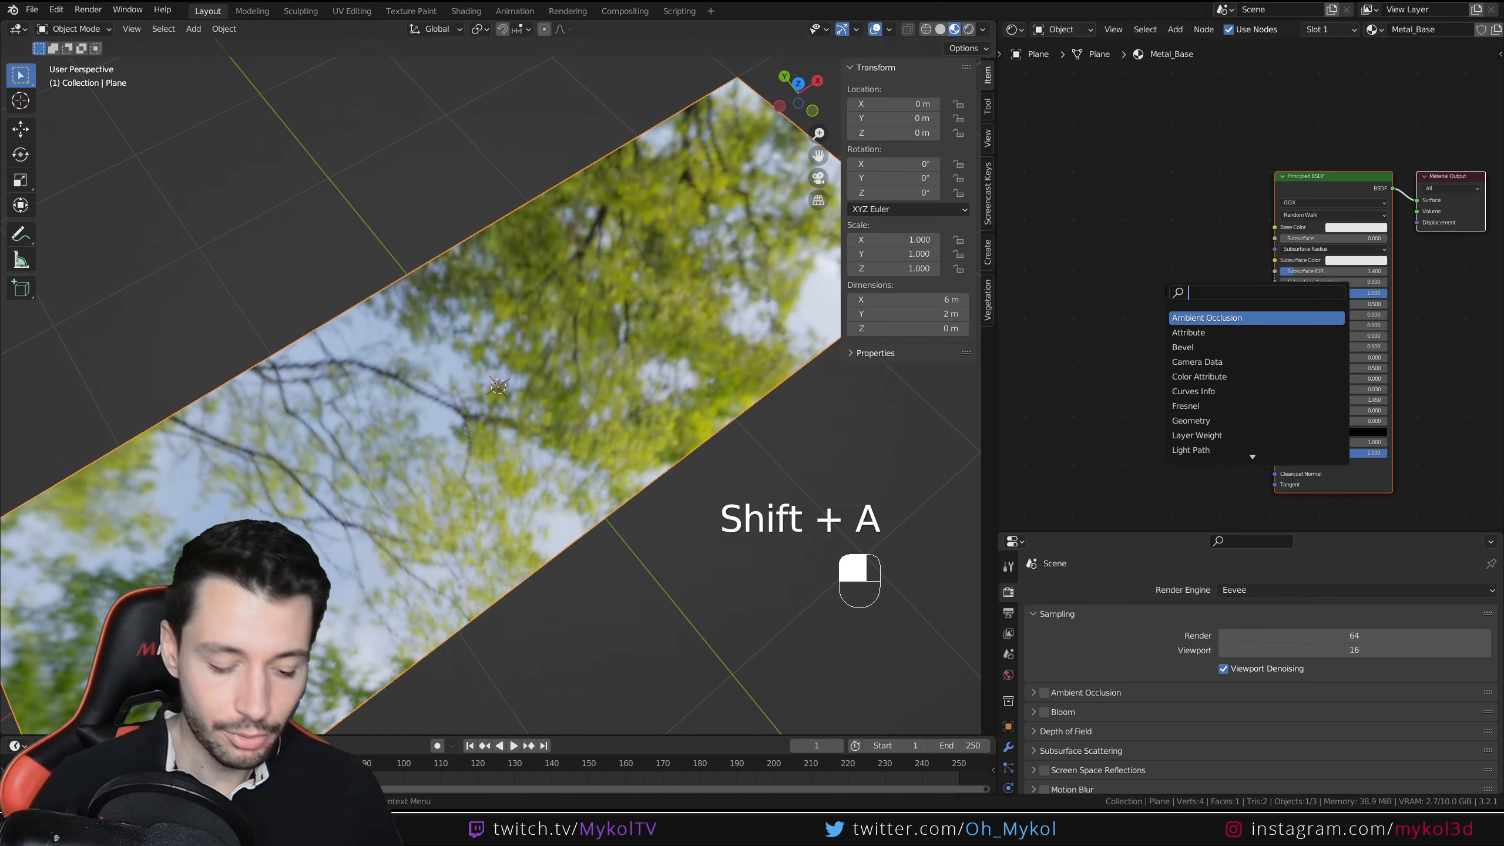
text(musgr)
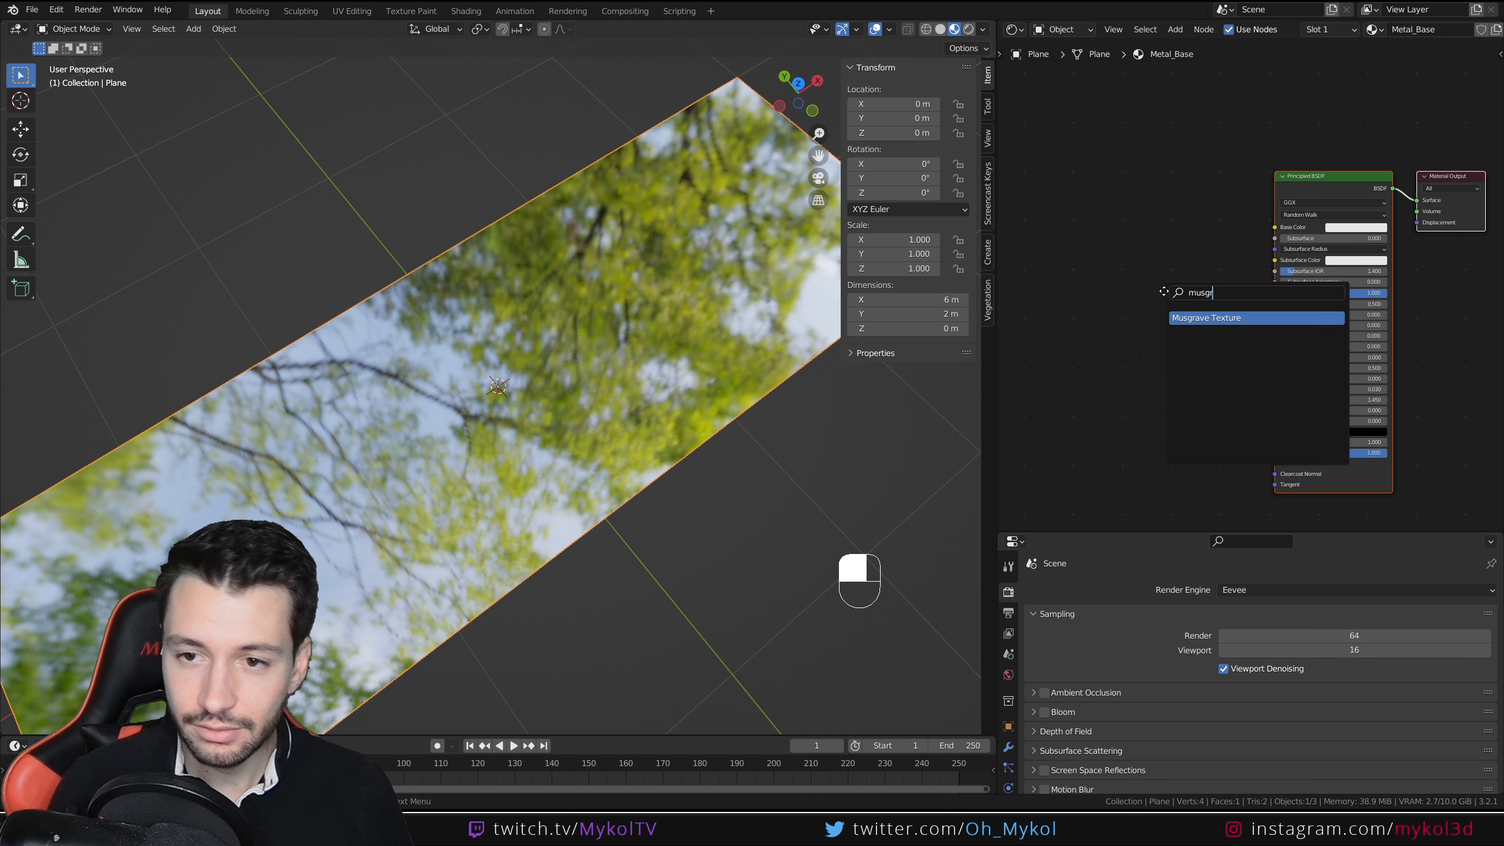
key(Return)
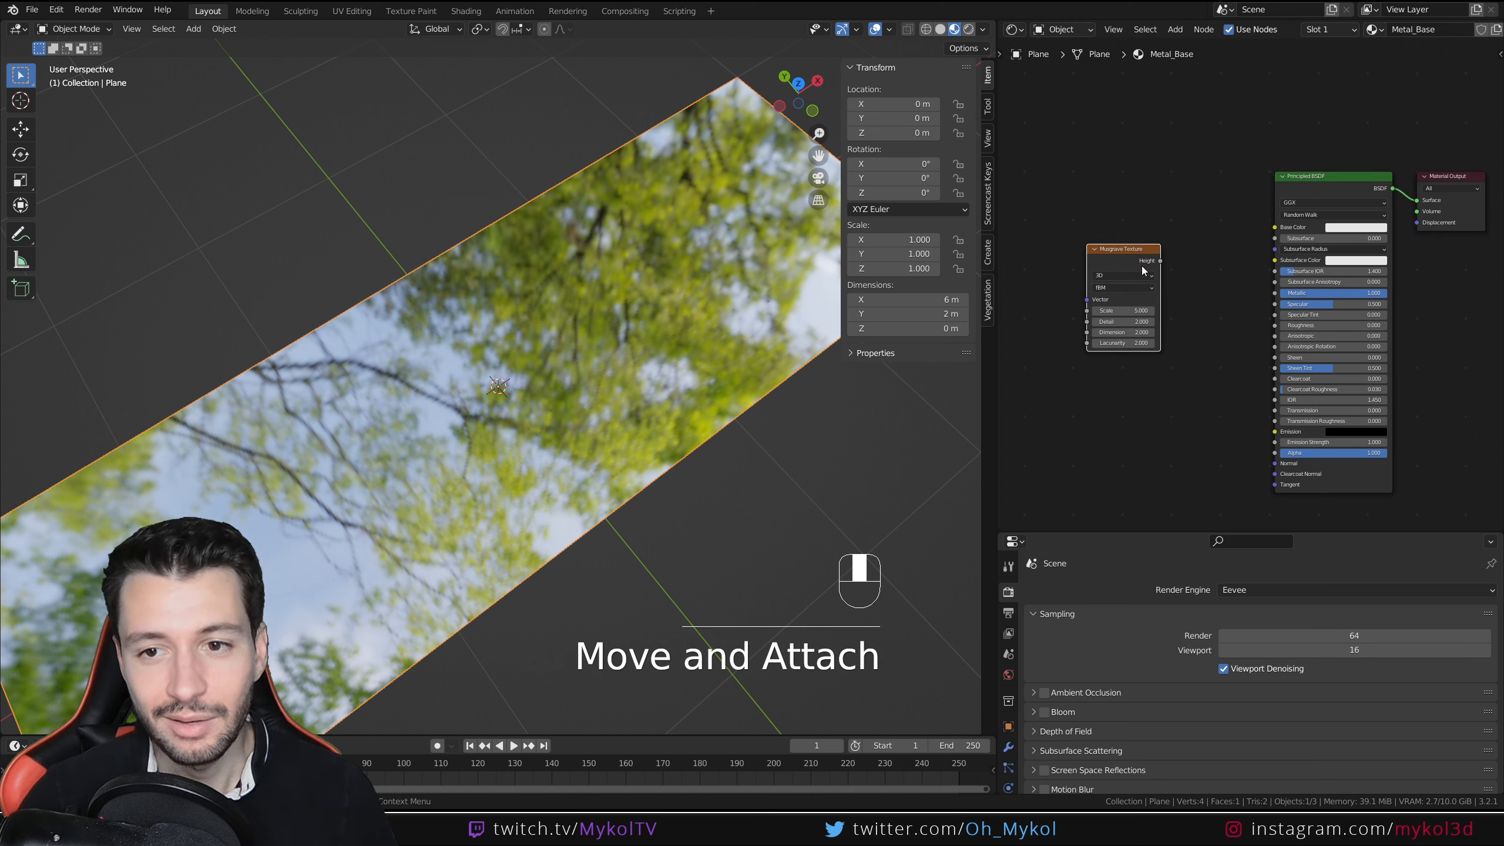
click(1153, 265)
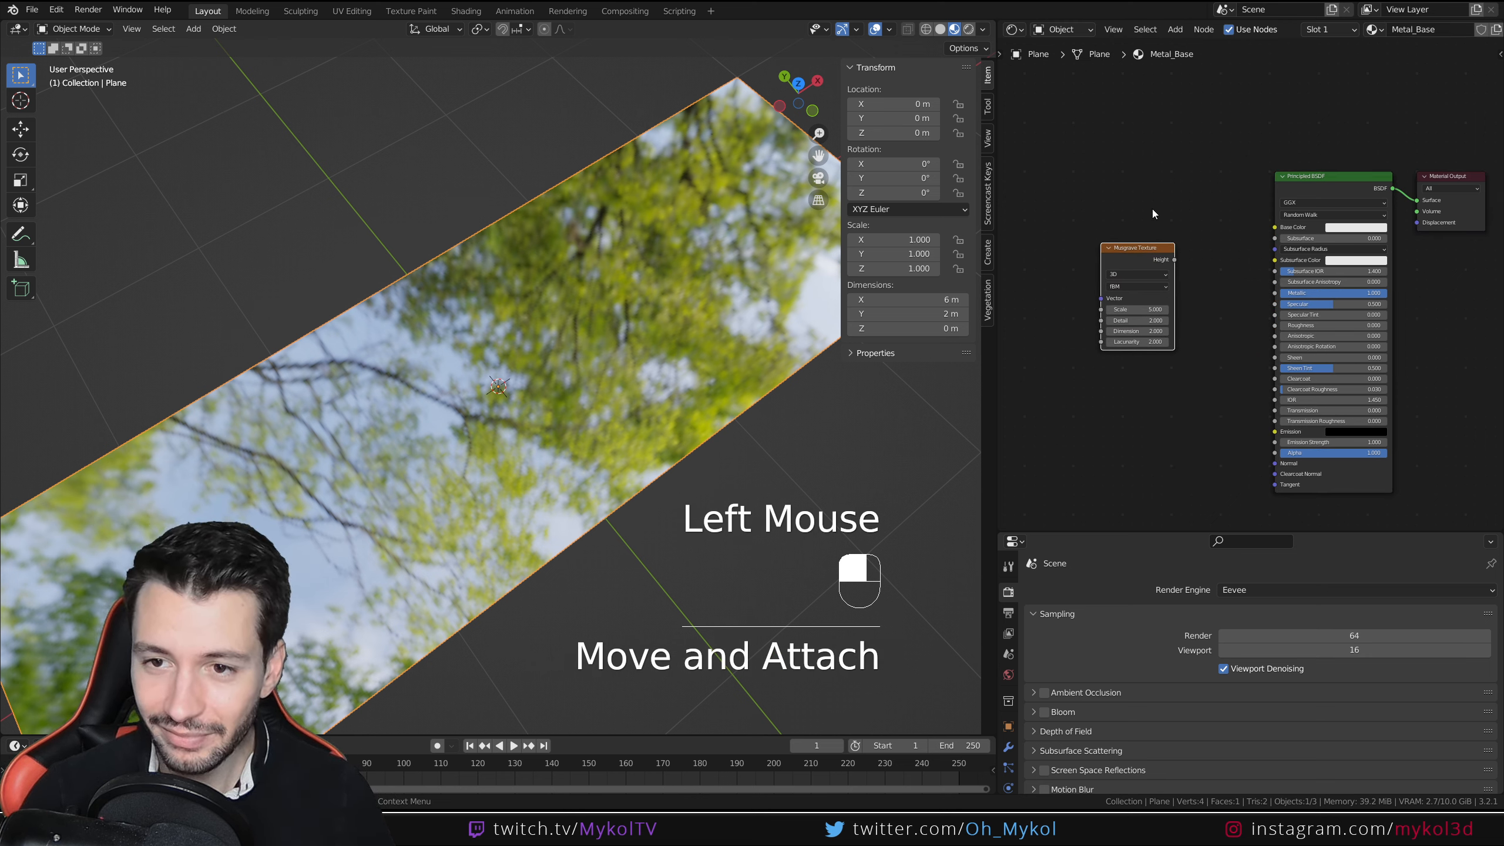
ctrl+shift+click(1159, 249)
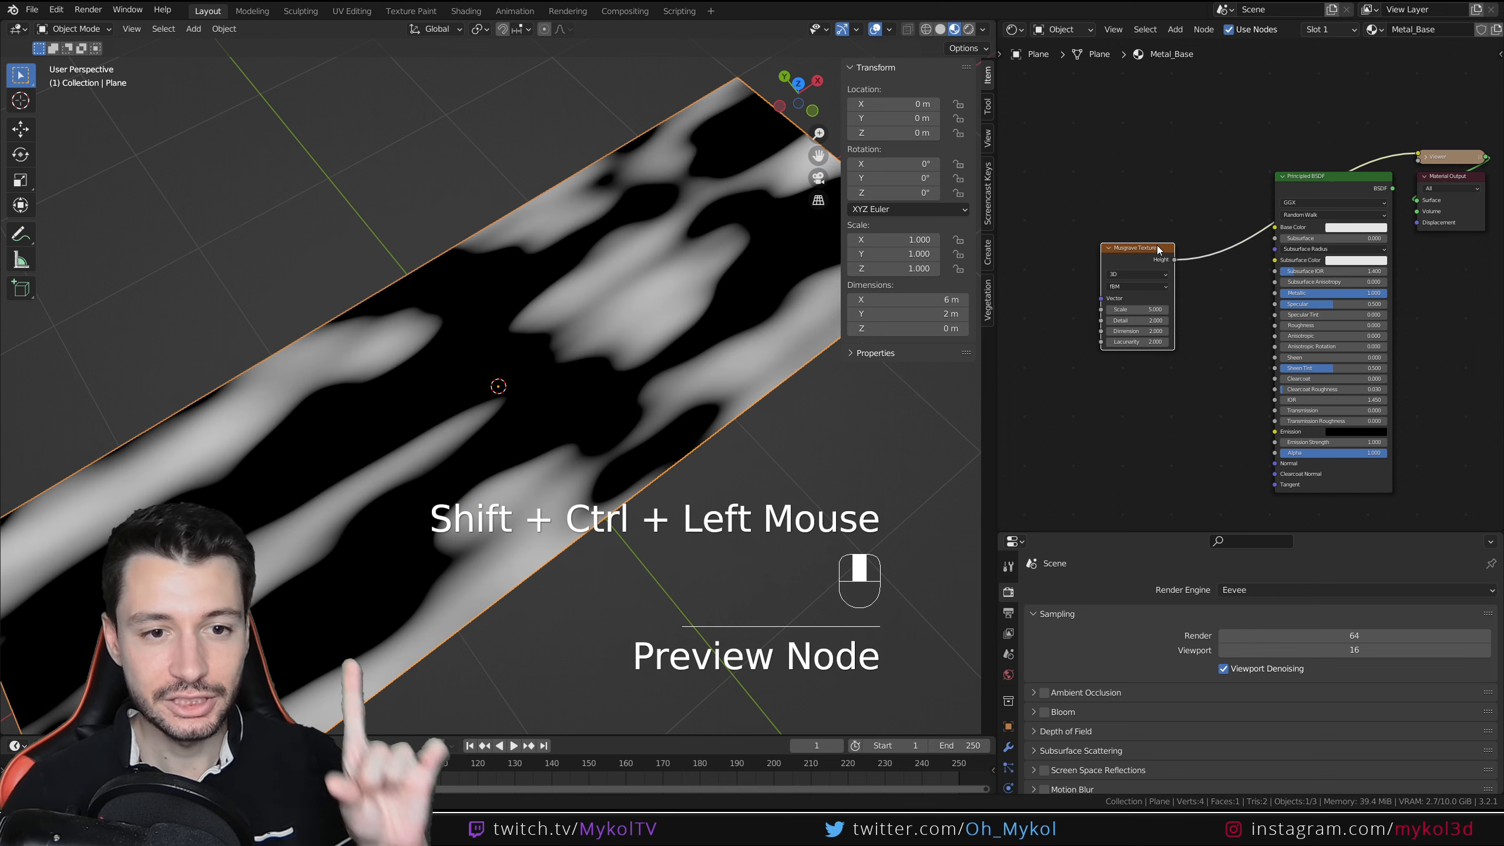
- Move the Viewer node above the Principled BSDF, keeping it collapsed, and shift the Musgrave Texture node slightly up
drag(1424, 156, 1323, 99)
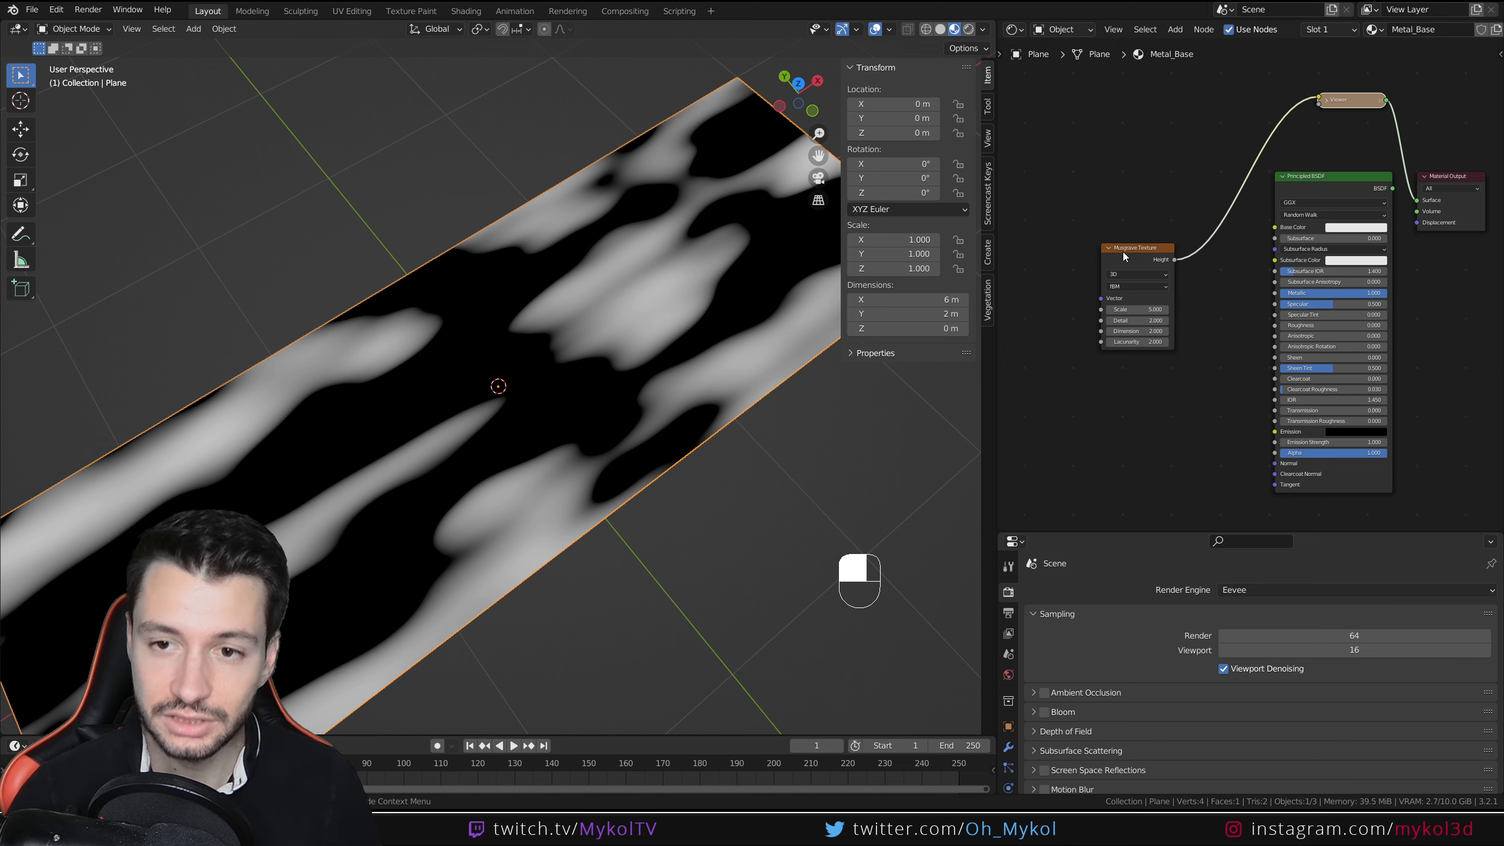
drag(1125, 252, 1129, 222)
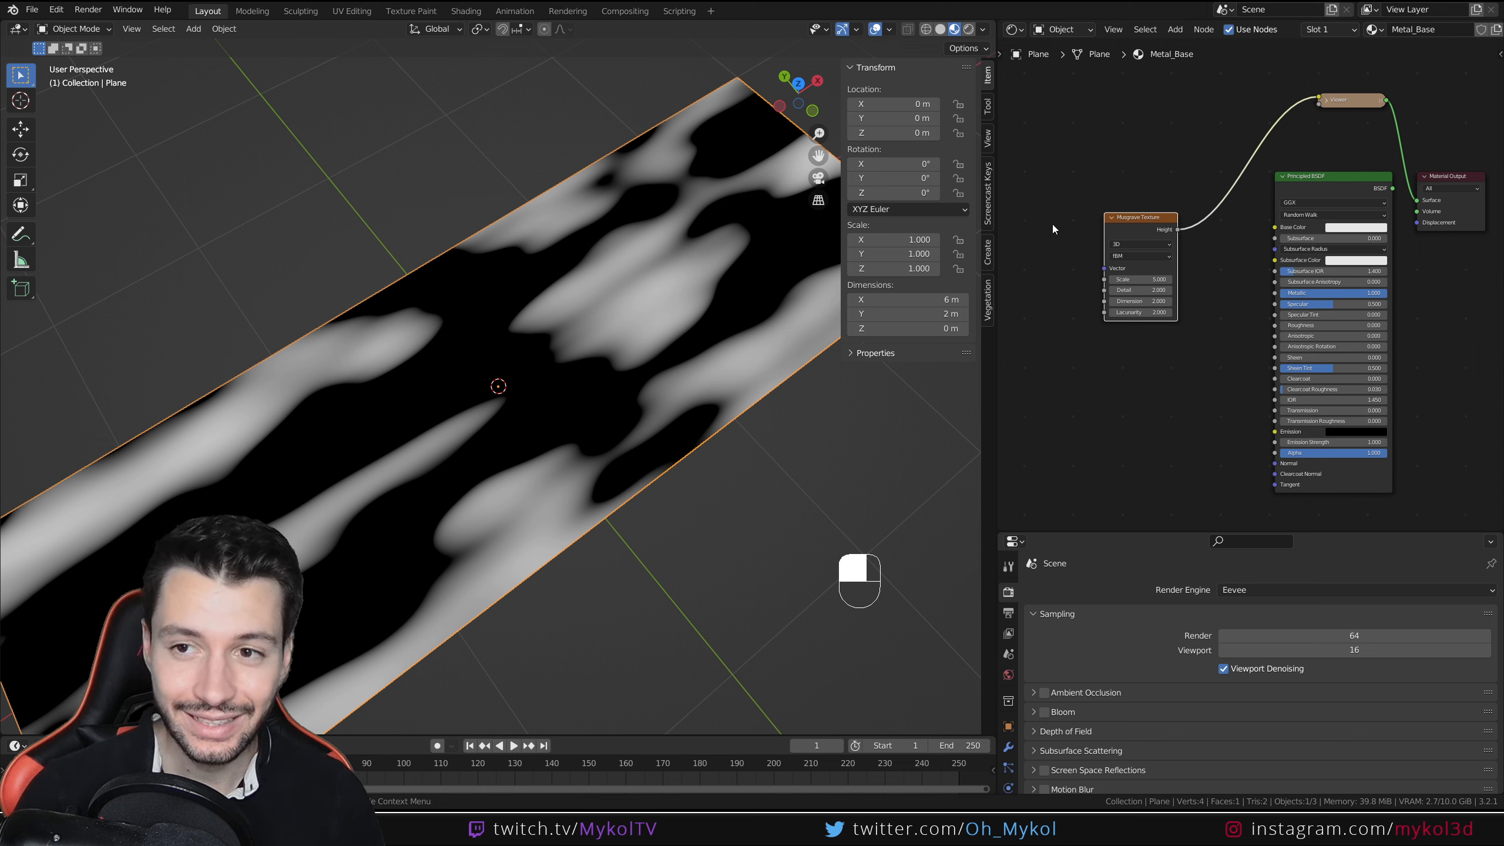
click(1331, 101)
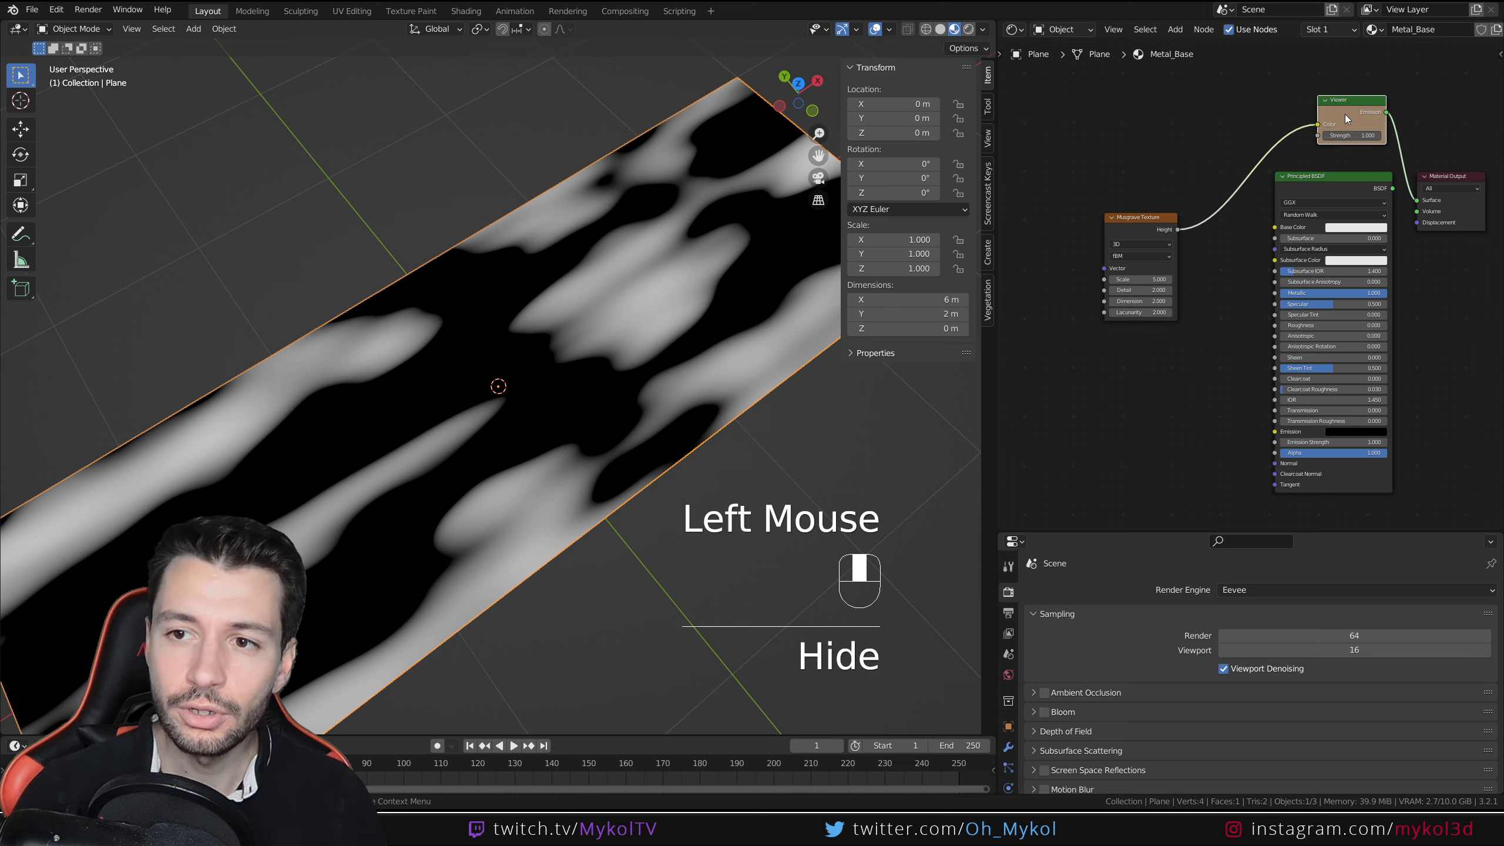
click(1331, 102)
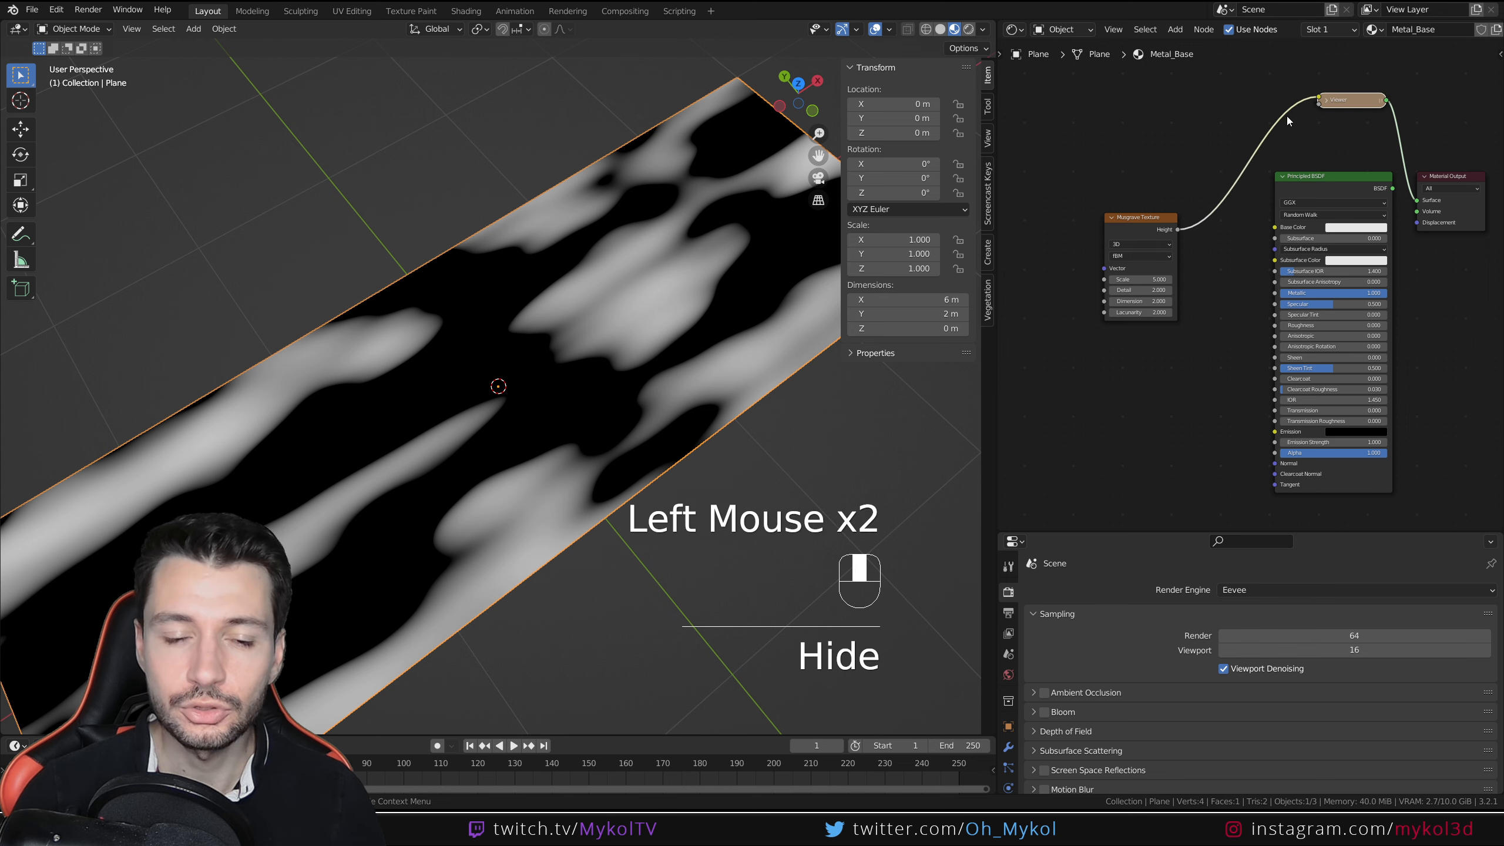
- Add a Texture Coordinate node and connect its Object output to the Musgrave Texture's Vector input
middle_drag(1099, 192, 1140, 182)
middle_drag(627, 379, 569, 329)
scroll(569, 330, down, 2)
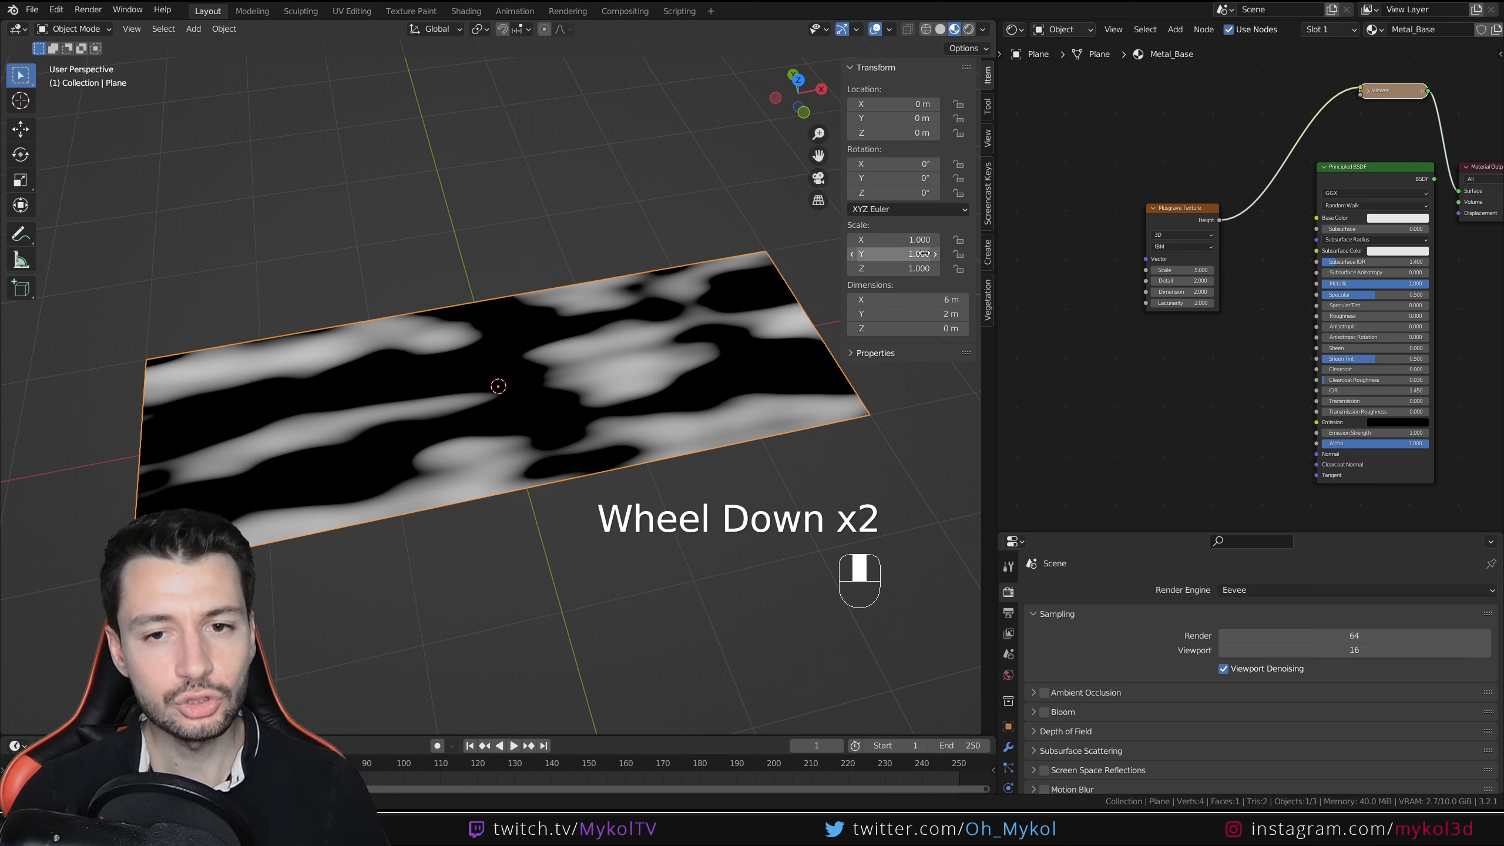
shift+middle_drag(1030, 274, 1074, 271)
key(shift+a)
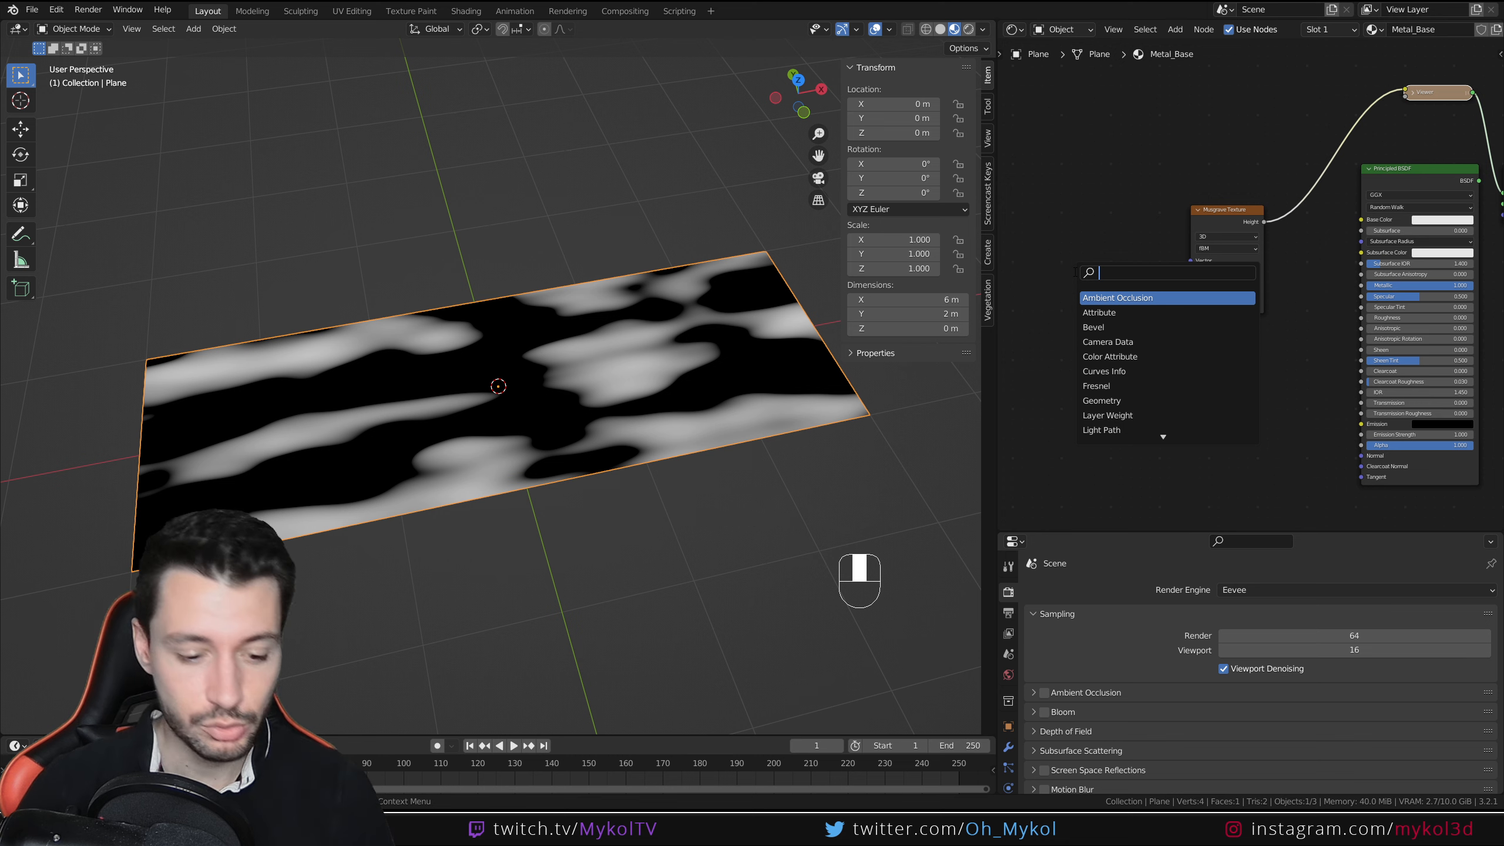
text(texture coor)
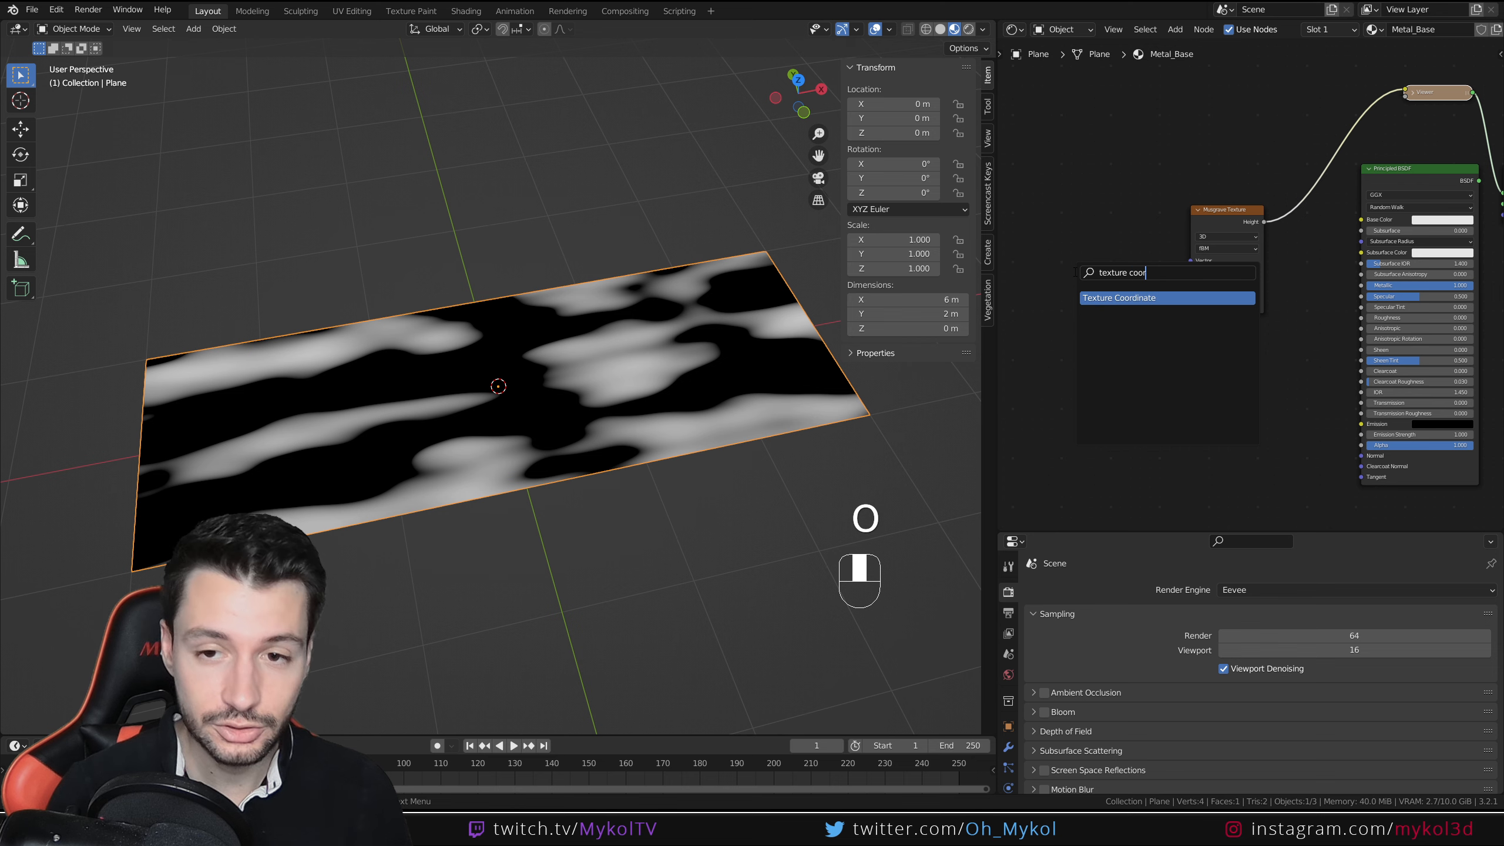
key(Return)
click(1134, 268)
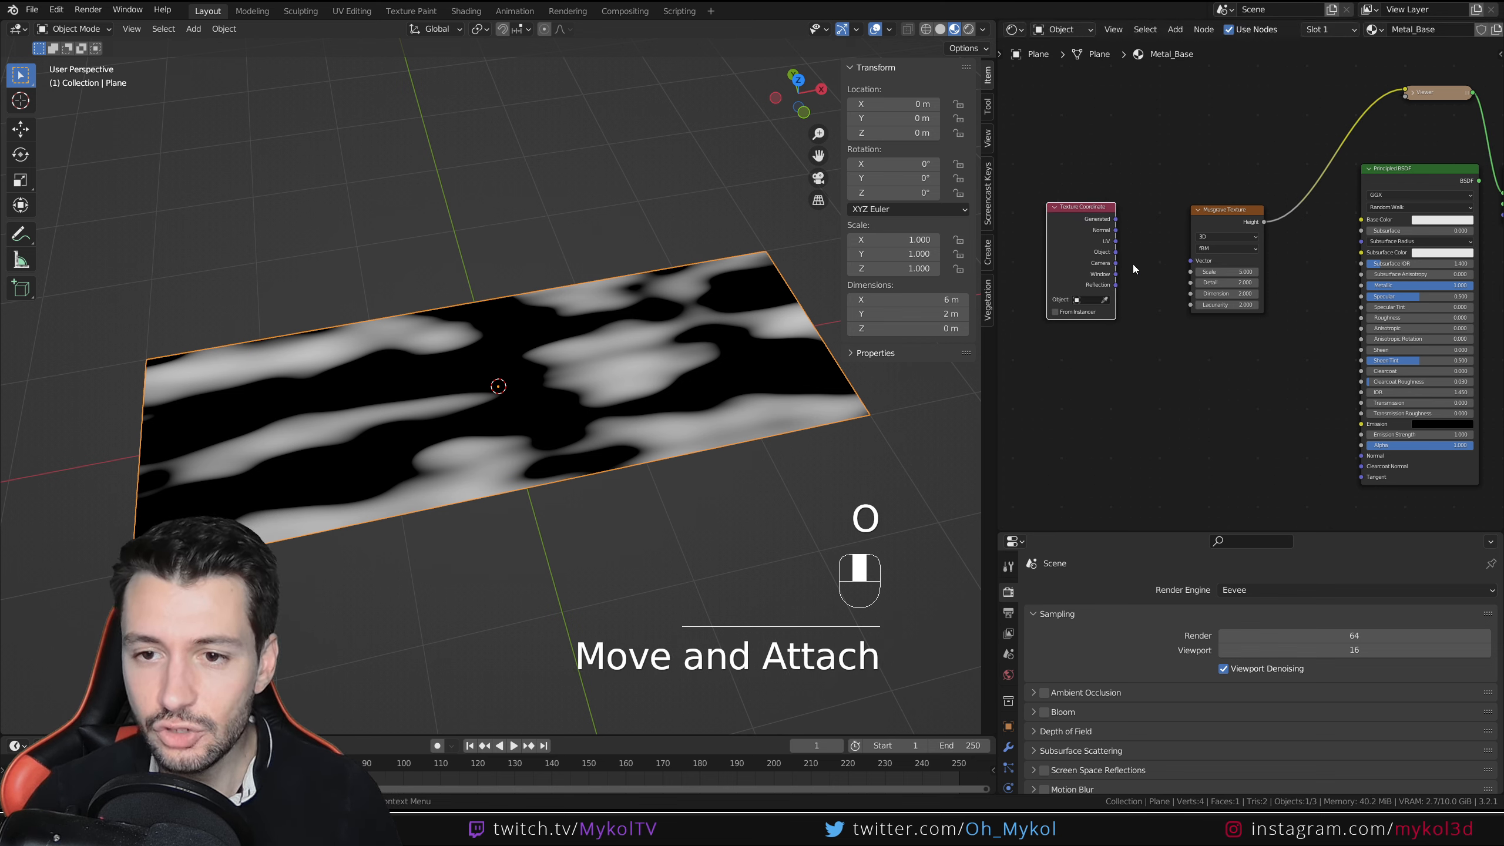
drag(1117, 254, 1191, 261)
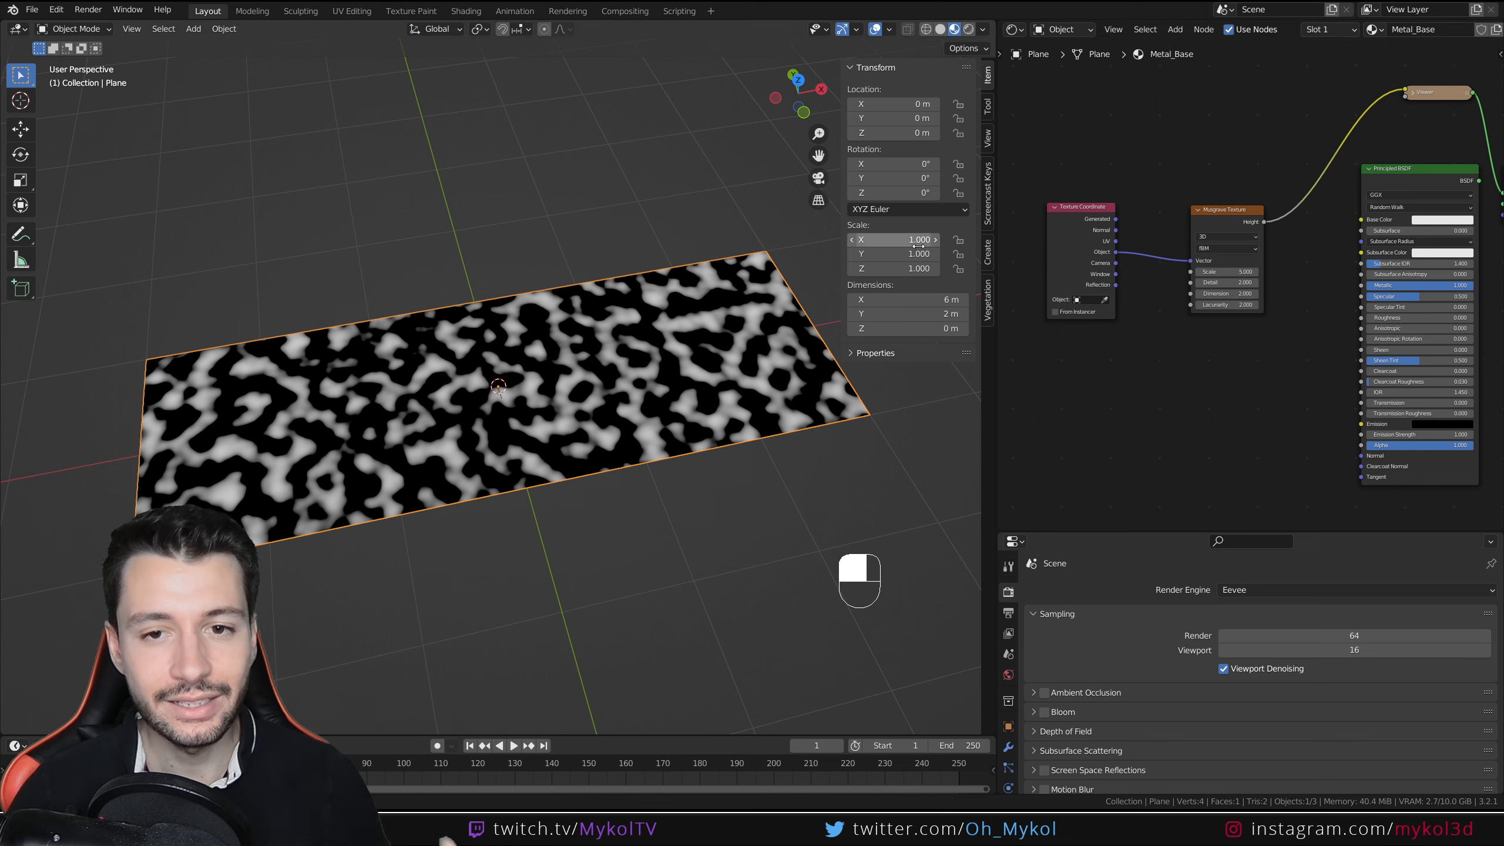
- Try the Texture Coordinate's Generated output on the Musgrave Texture's Vector, and reconnect the Object output
drag(1117, 219, 1193, 262)
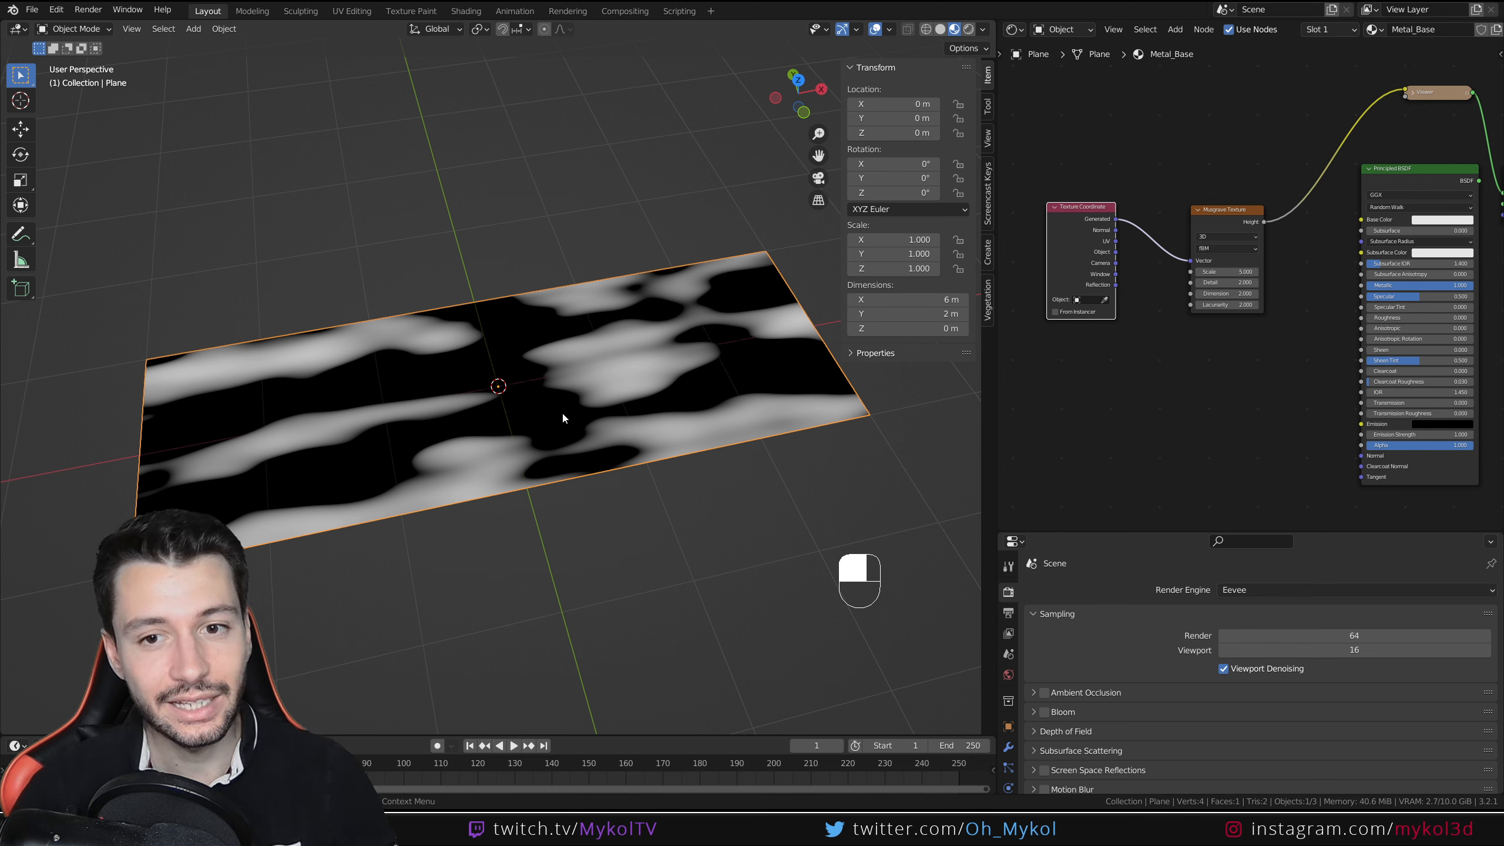
drag(1116, 253, 1192, 261)
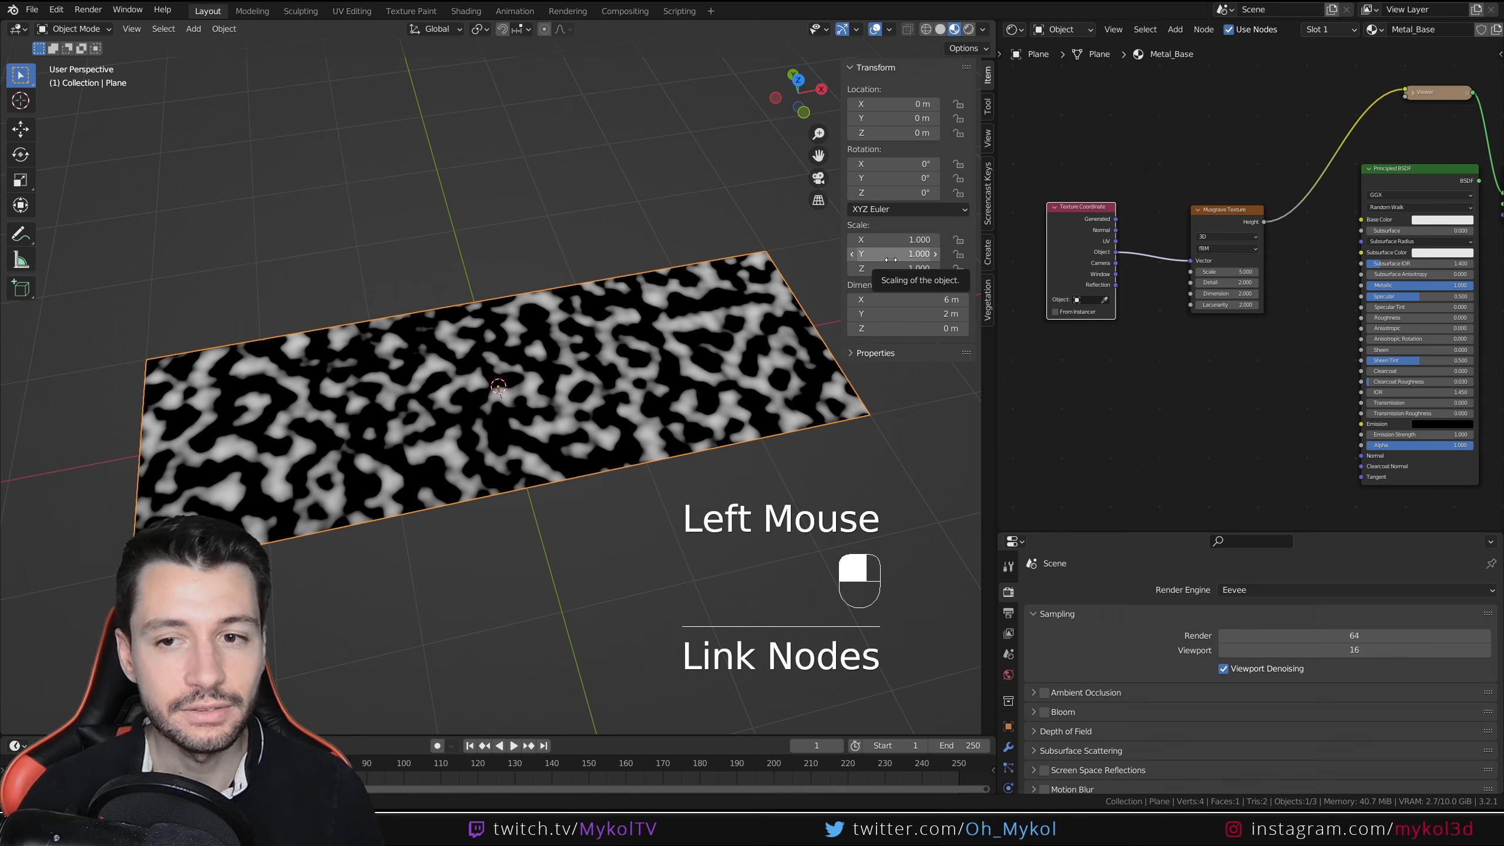
- Set the Musgrave Texture's Scale to 3.6, Detail to 5.6 and Dimension to 0.1, and connect its Height to the Principled BSDF's Roughness
scroll(1197, 270, up, 4)
drag(1196, 270, 1172, 303)
middle_drag(1274, 161, 1142, 234)
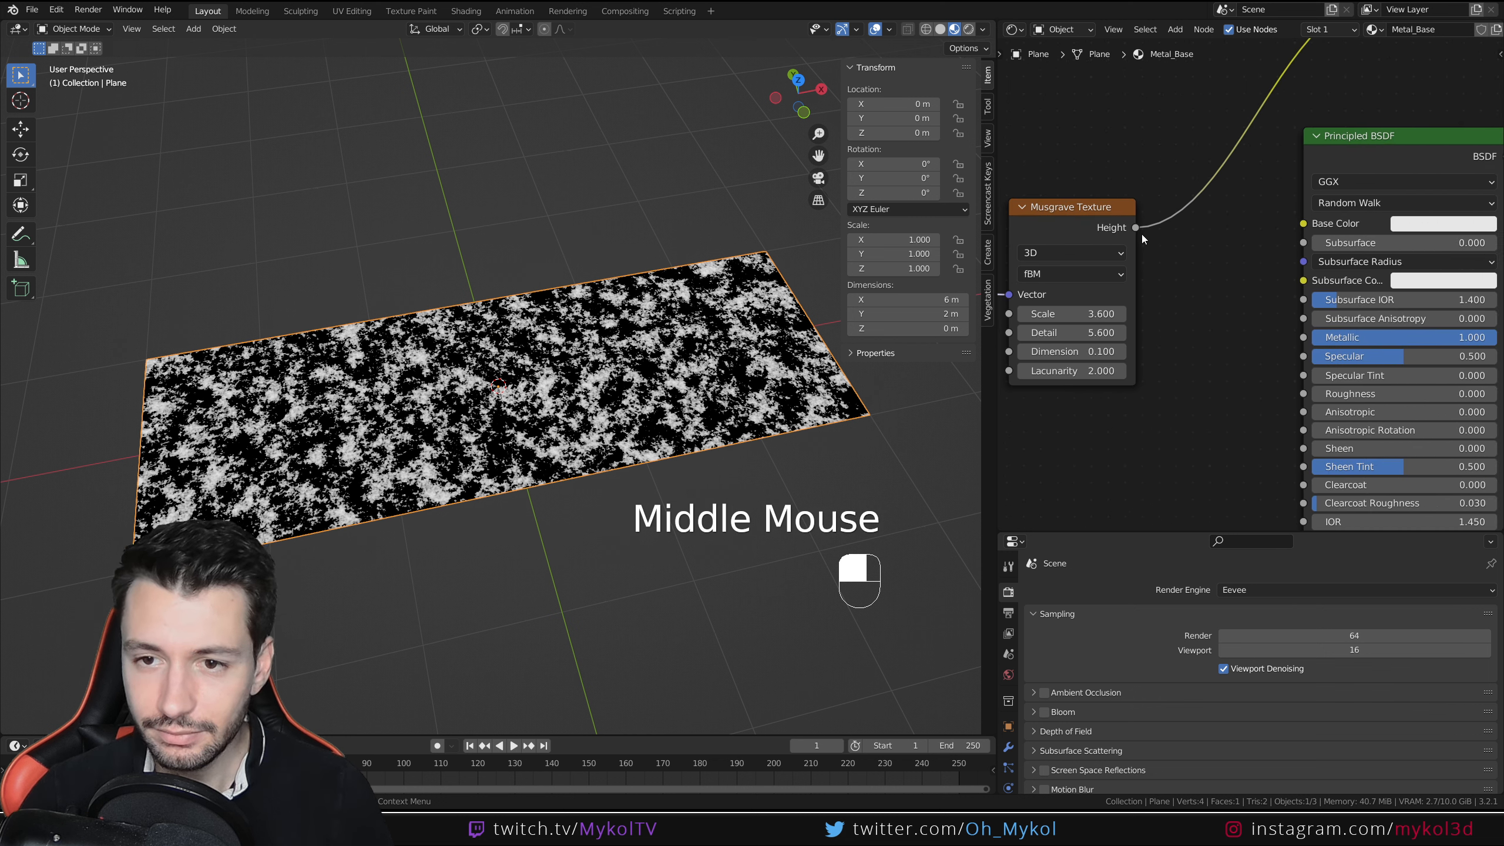
drag(1136, 228, 1303, 393)
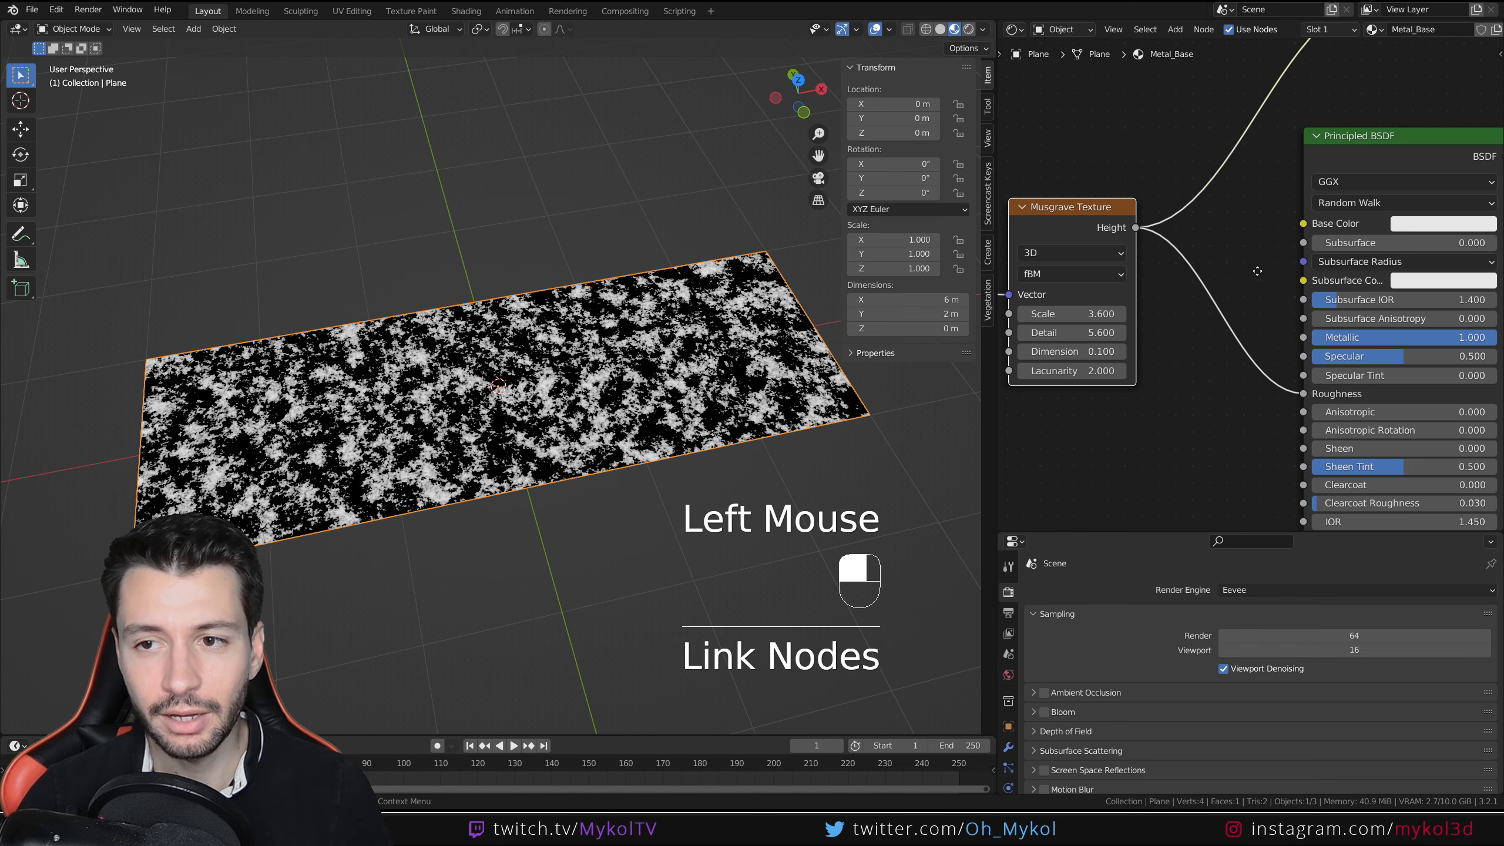
- Connect the Principled BSDF to the Material Output's Surface input and delete the Viewer node
middle_drag(1258, 271, 1201, 189)
drag(1367, 172, 1414, 195)
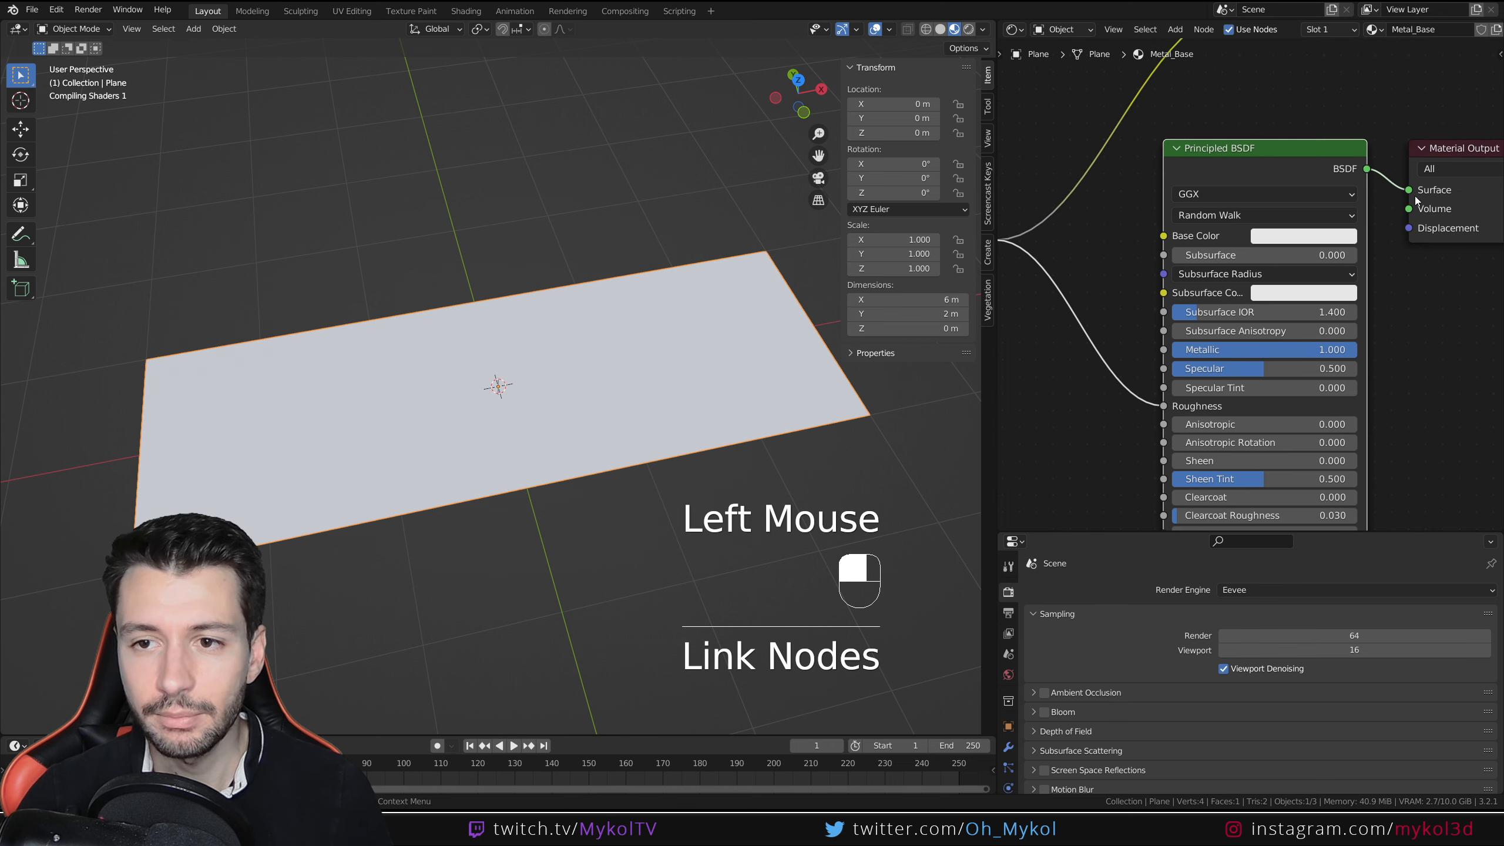
scroll(1187, 209, down, 2)
click(1277, 97)
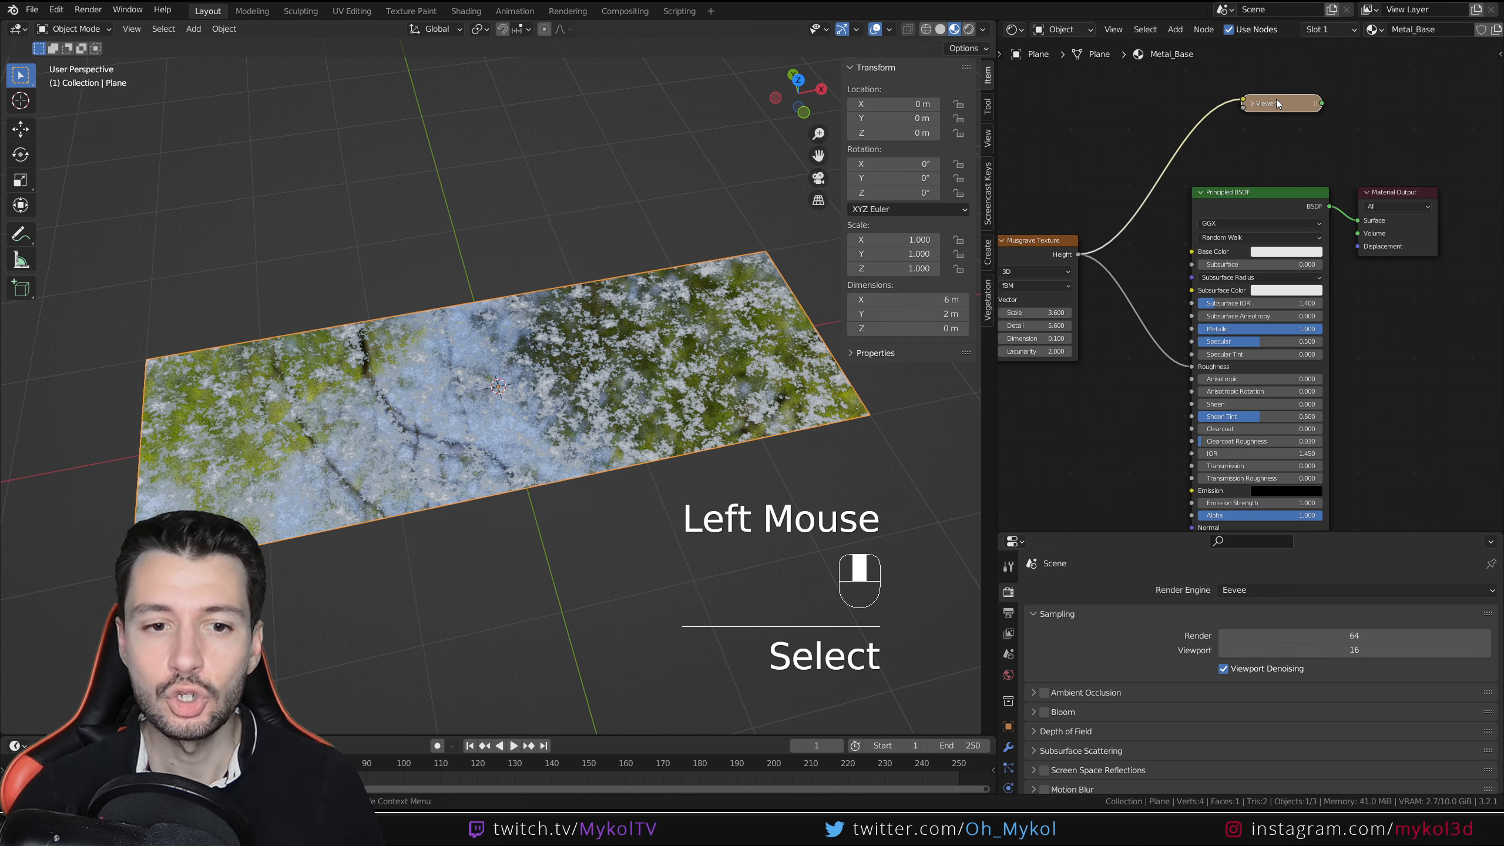
key(Delete)
middle_drag(772, 378, 800, 378)
scroll(607, 420, up, 2)
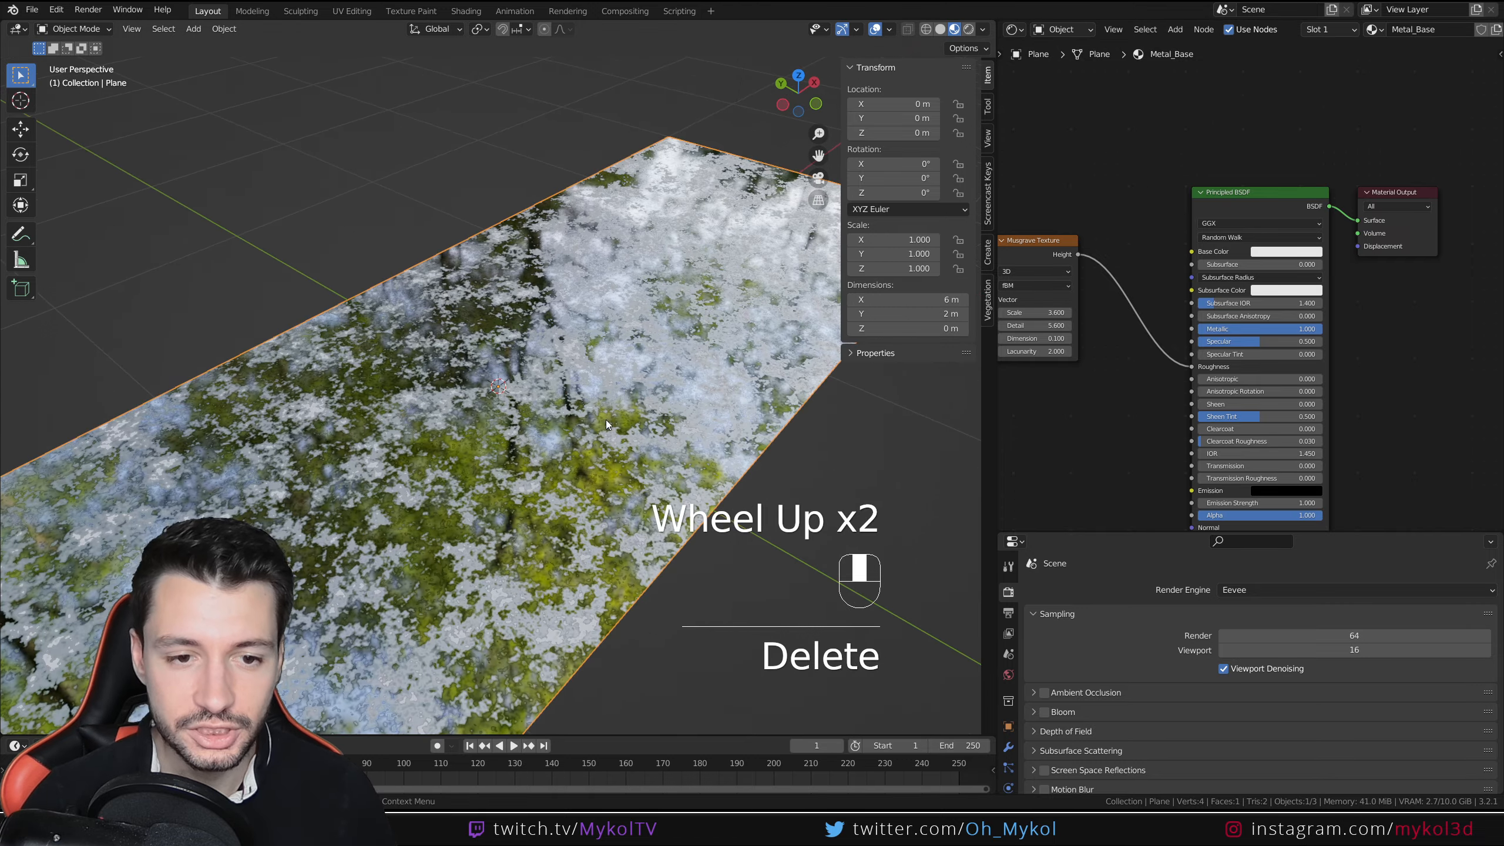
middle_drag(606, 419, 839, 395)
scroll(554, 437, down, 1)
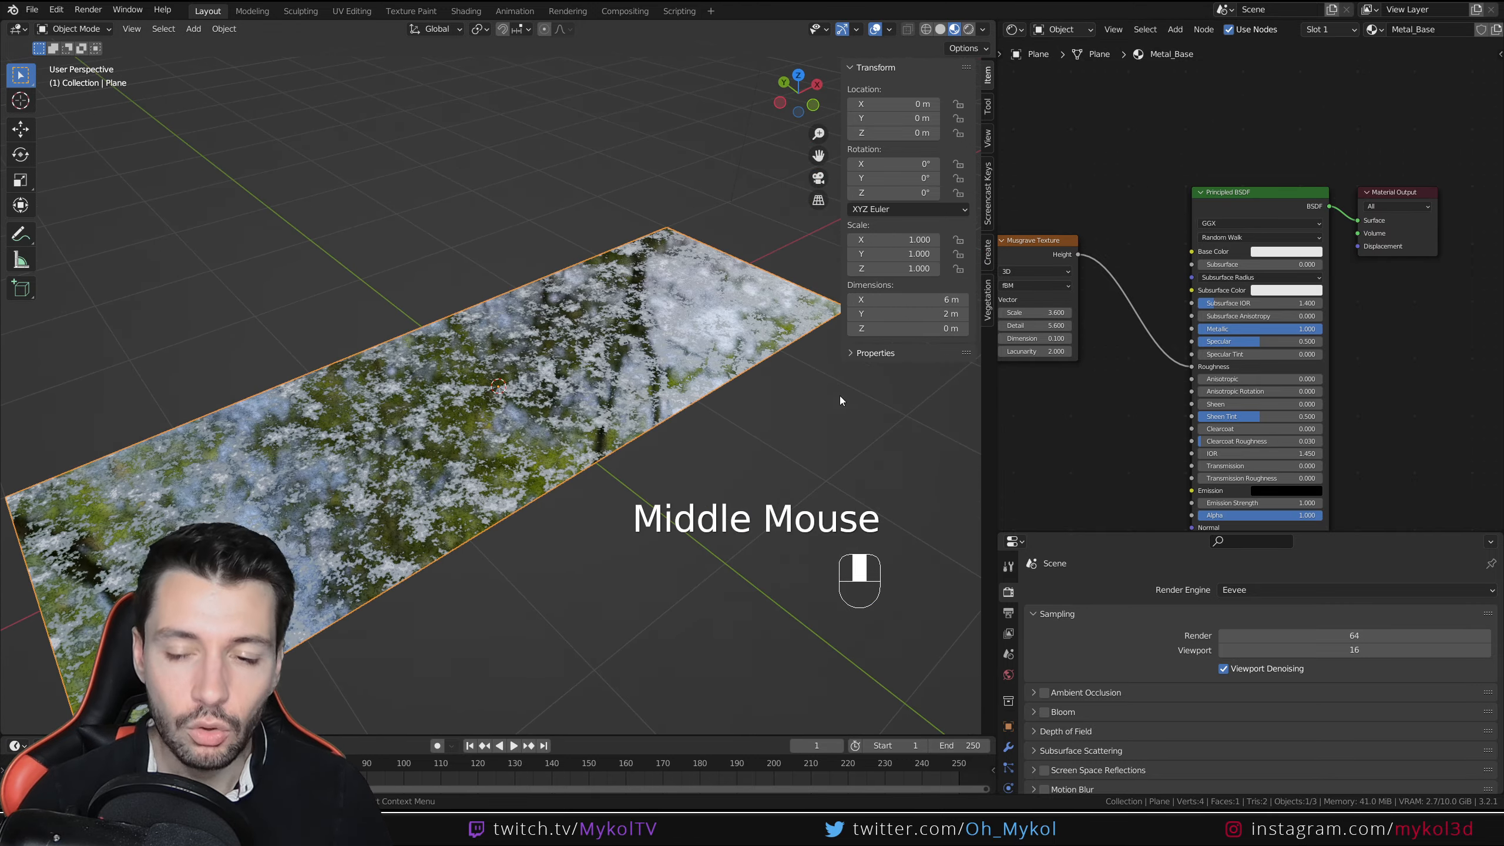
- Move the Texture Coordinate and Musgrave Texture nodes together further away from the Principled BSDF to make room between them
middle_drag(1034, 385, 1253, 384)
drag(1069, 180, 1255, 371)
drag(1256, 245, 1114, 259)
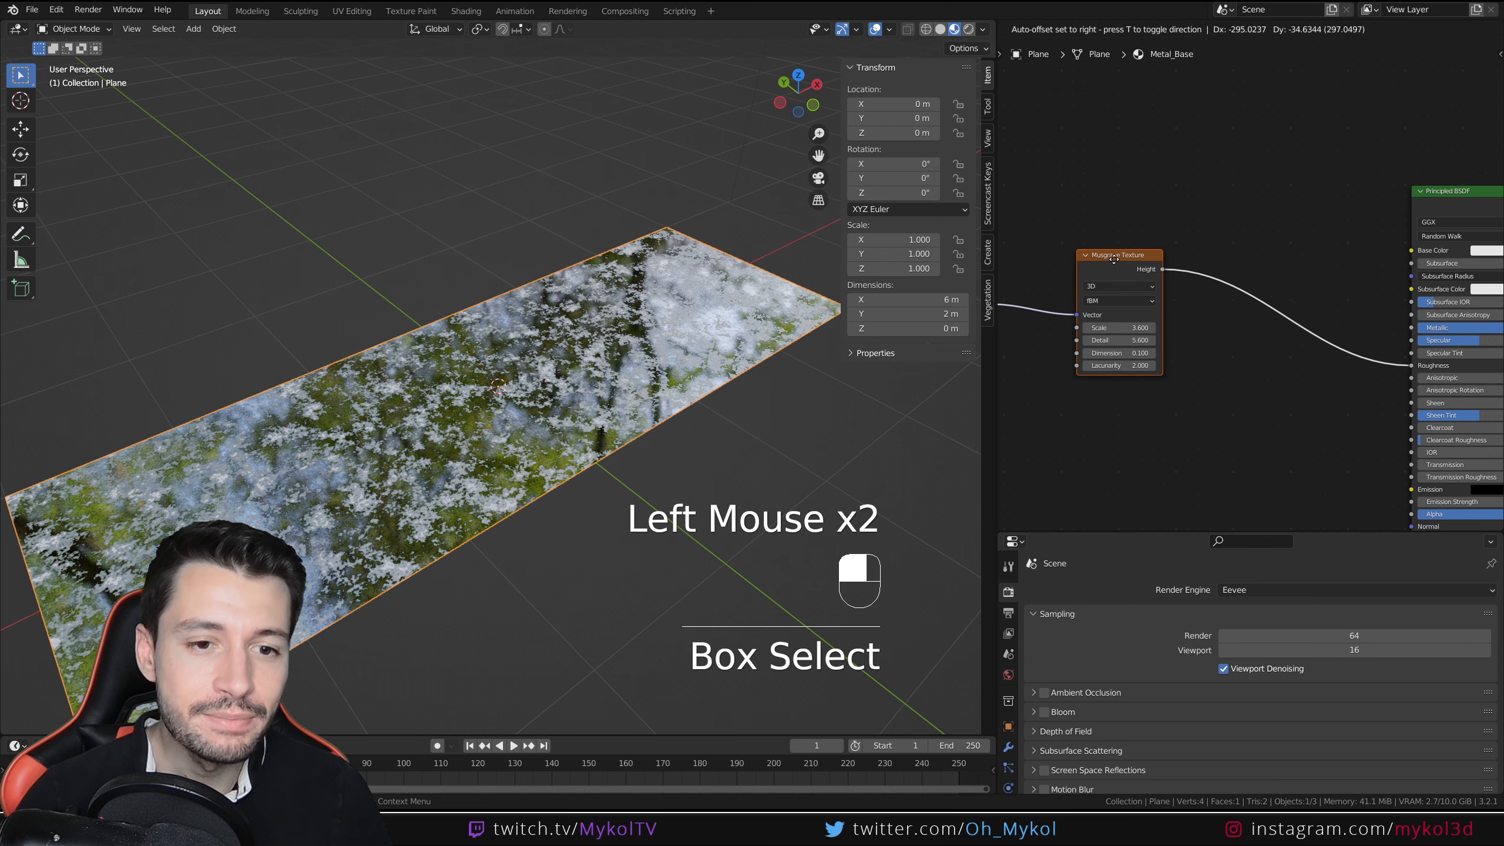
middle_drag(1119, 195, 1187, 190)
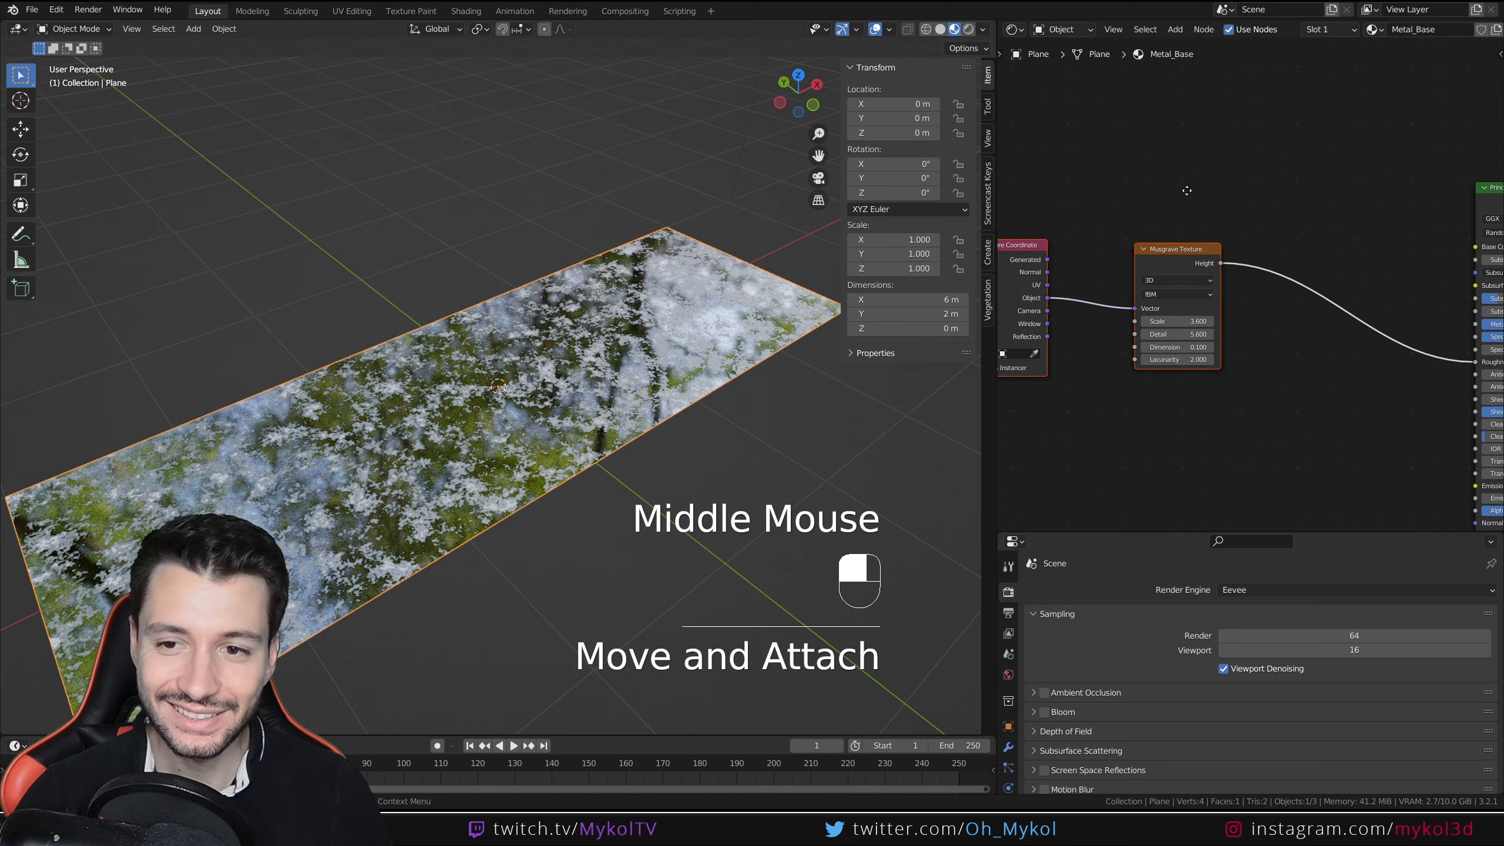
ctrl+shift+click(1165, 249)
key(ctrl+z)
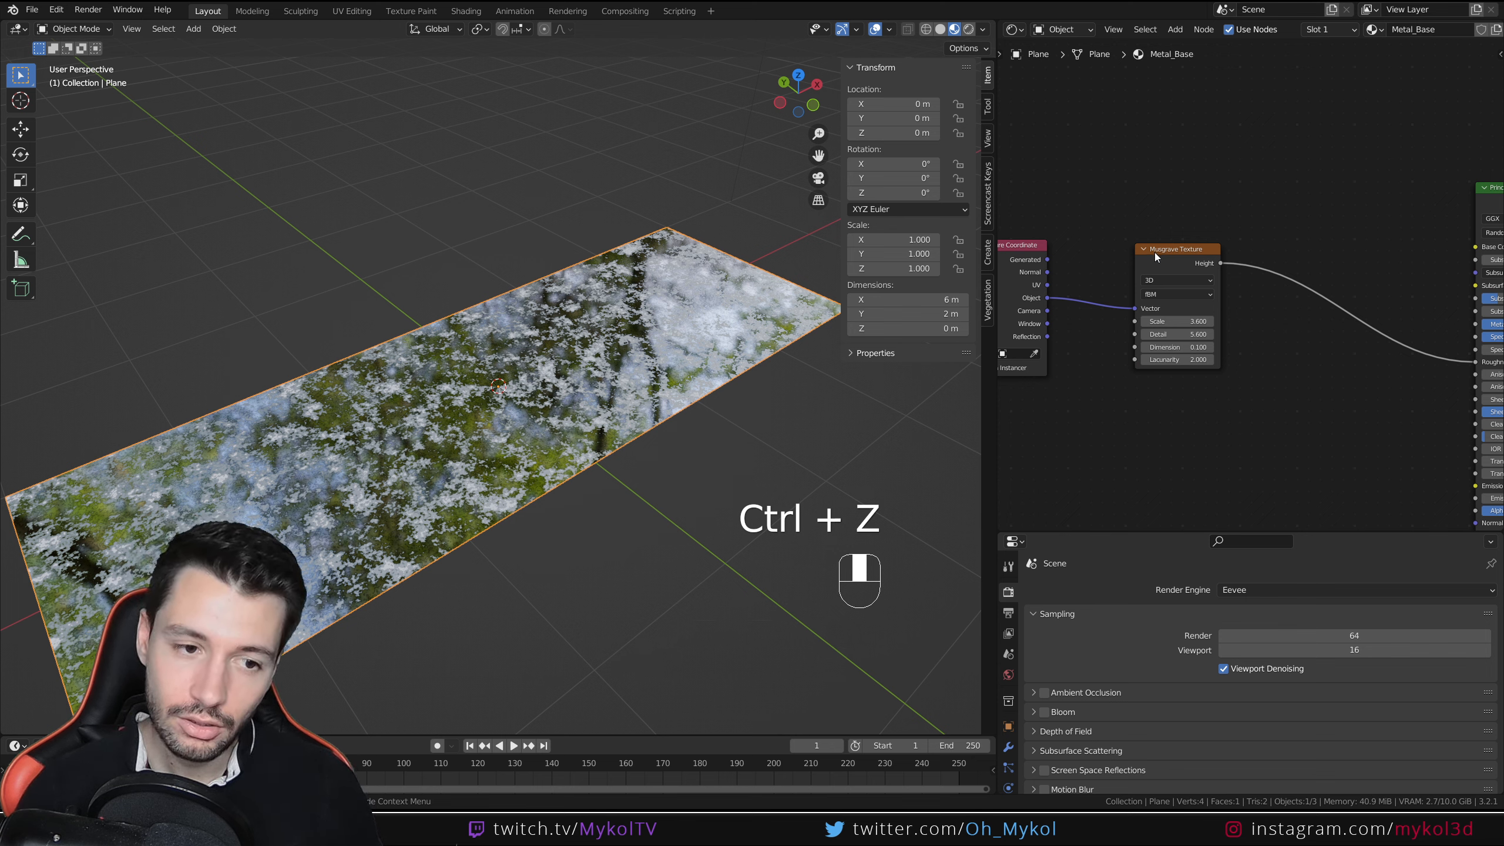
- Shift the Musgrave Texture node slightly left and insert a Map Range node on its link to the Principled BSDF's Roughness
click(1185, 244)
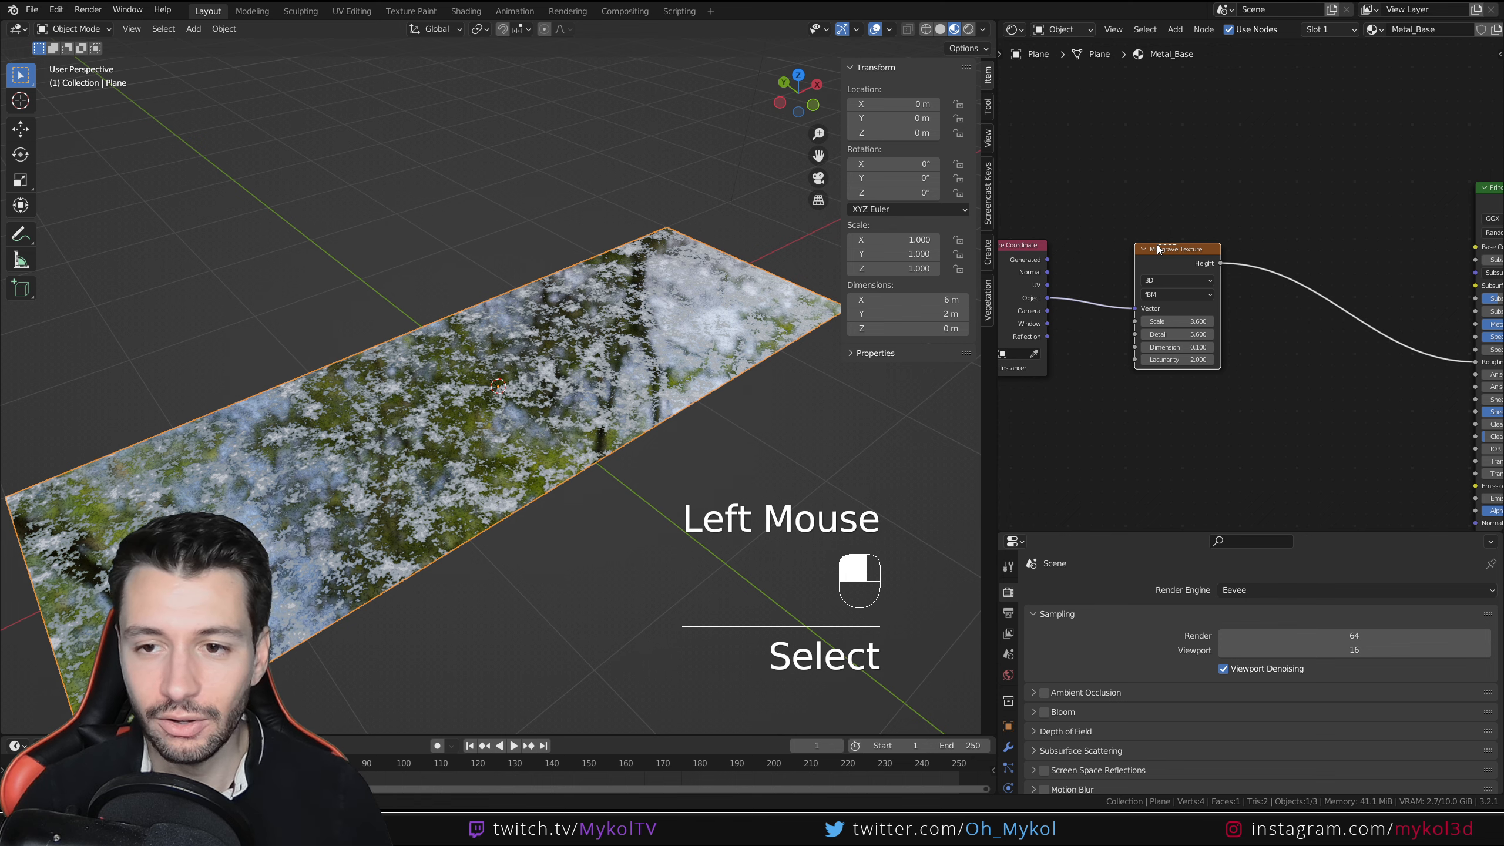
shift+drag(1224, 244, 1213, 240)
key(shift+a)
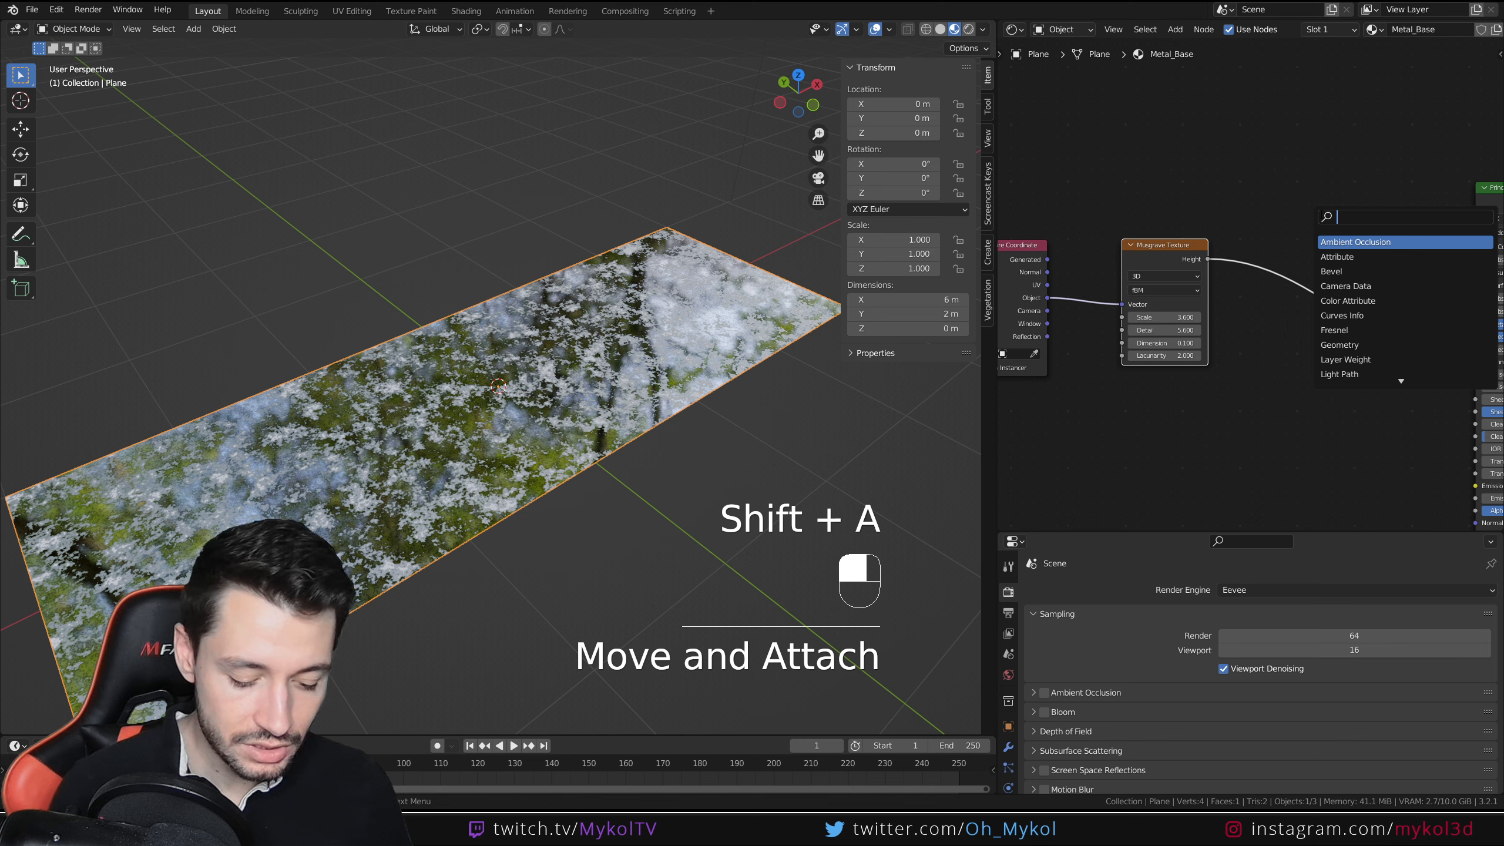
text(map)
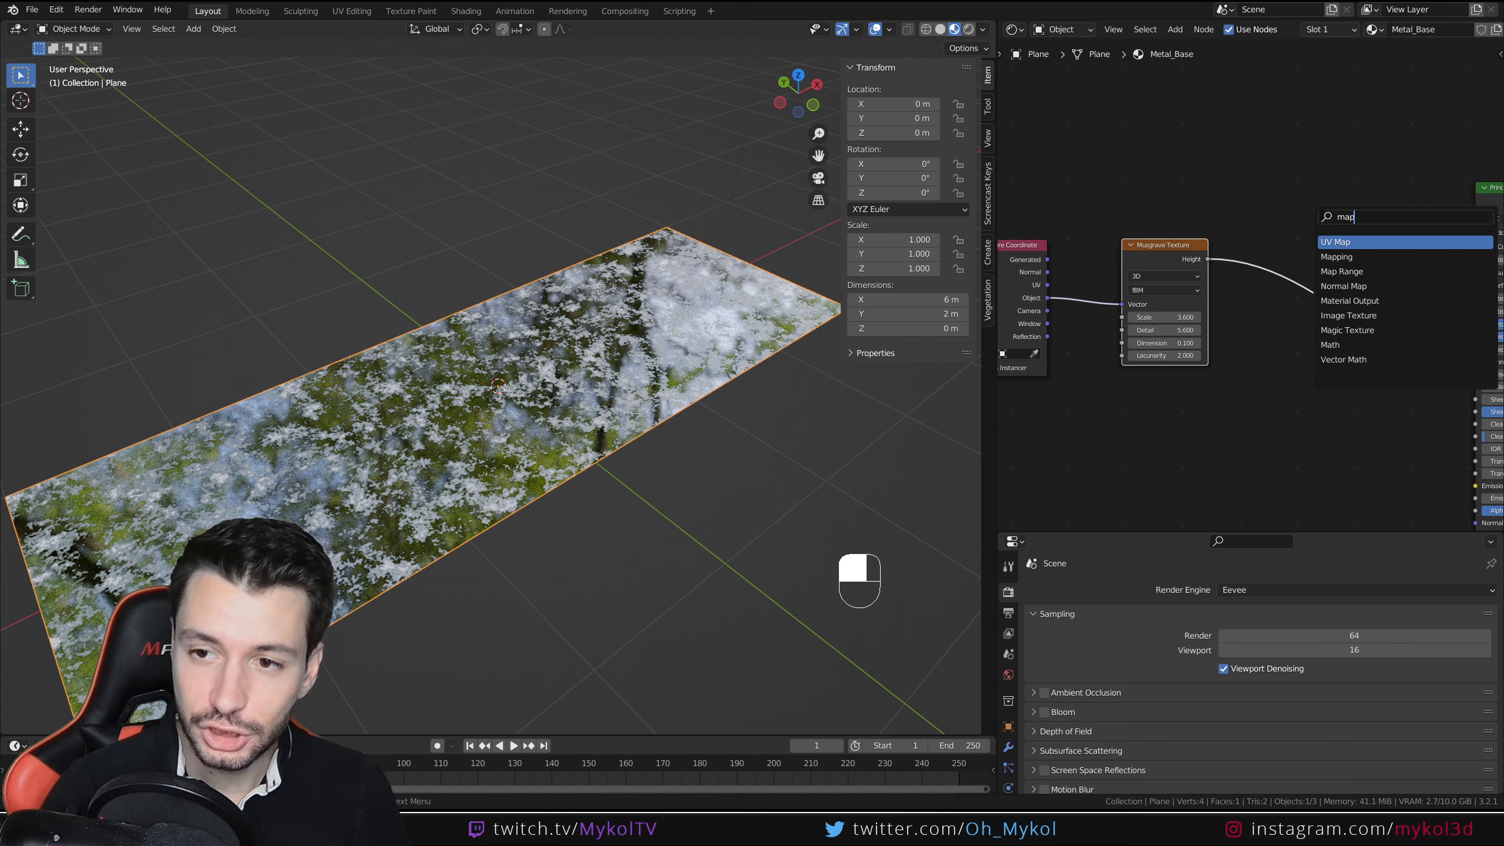
key(Return)
click(1298, 272)
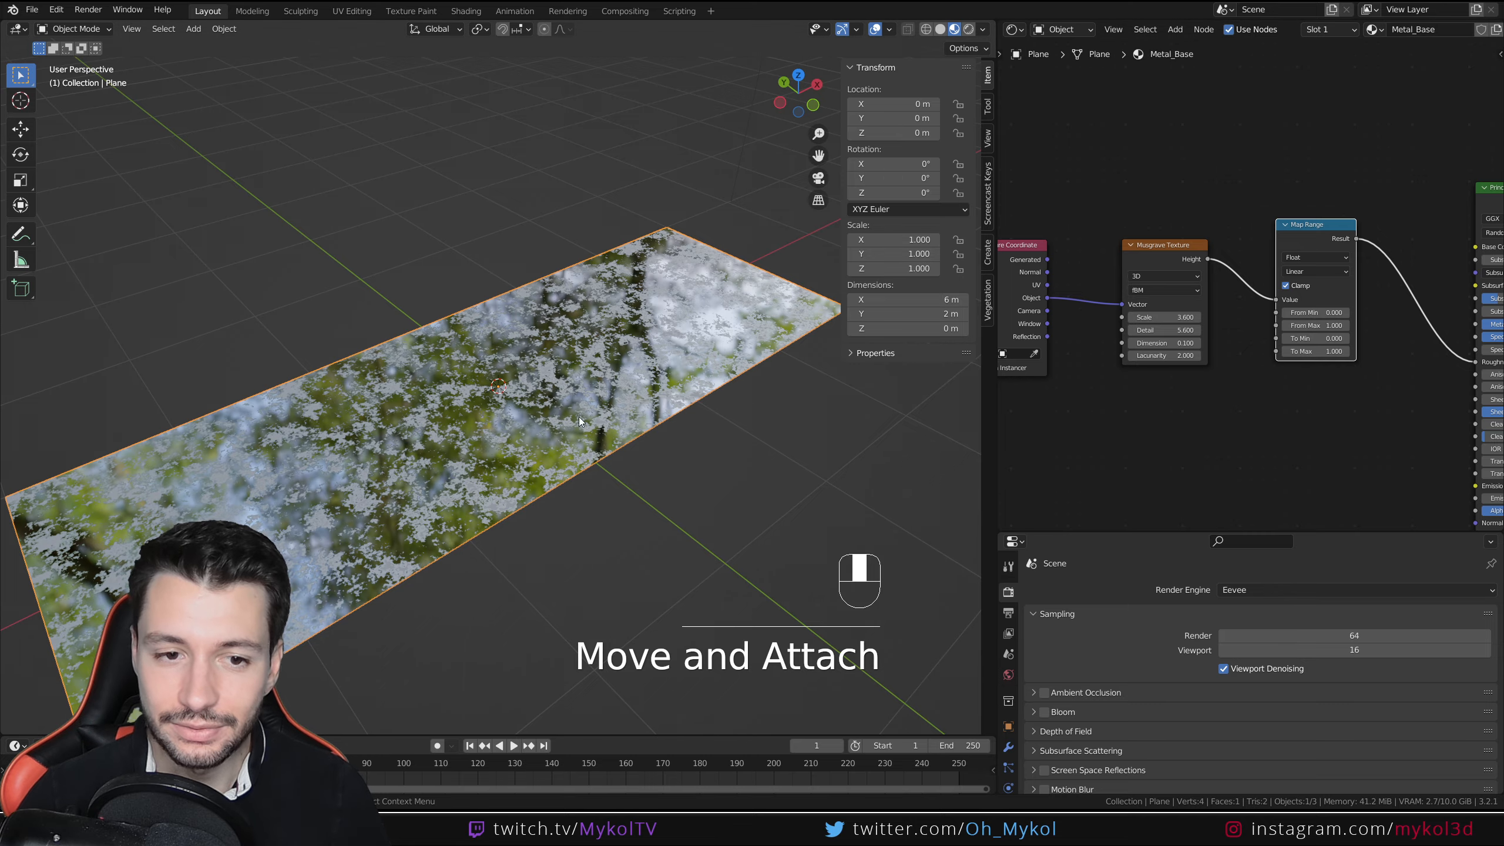
- Set the Map Range node's To Min to 0.3 and To Max to 0.5
scroll(532, 433, up, 4)
scroll(573, 422, up, 1)
drag(1320, 313, 1291, 351)
key(ctrl+z)
key(ctrl+z)
key(ctrl+z)
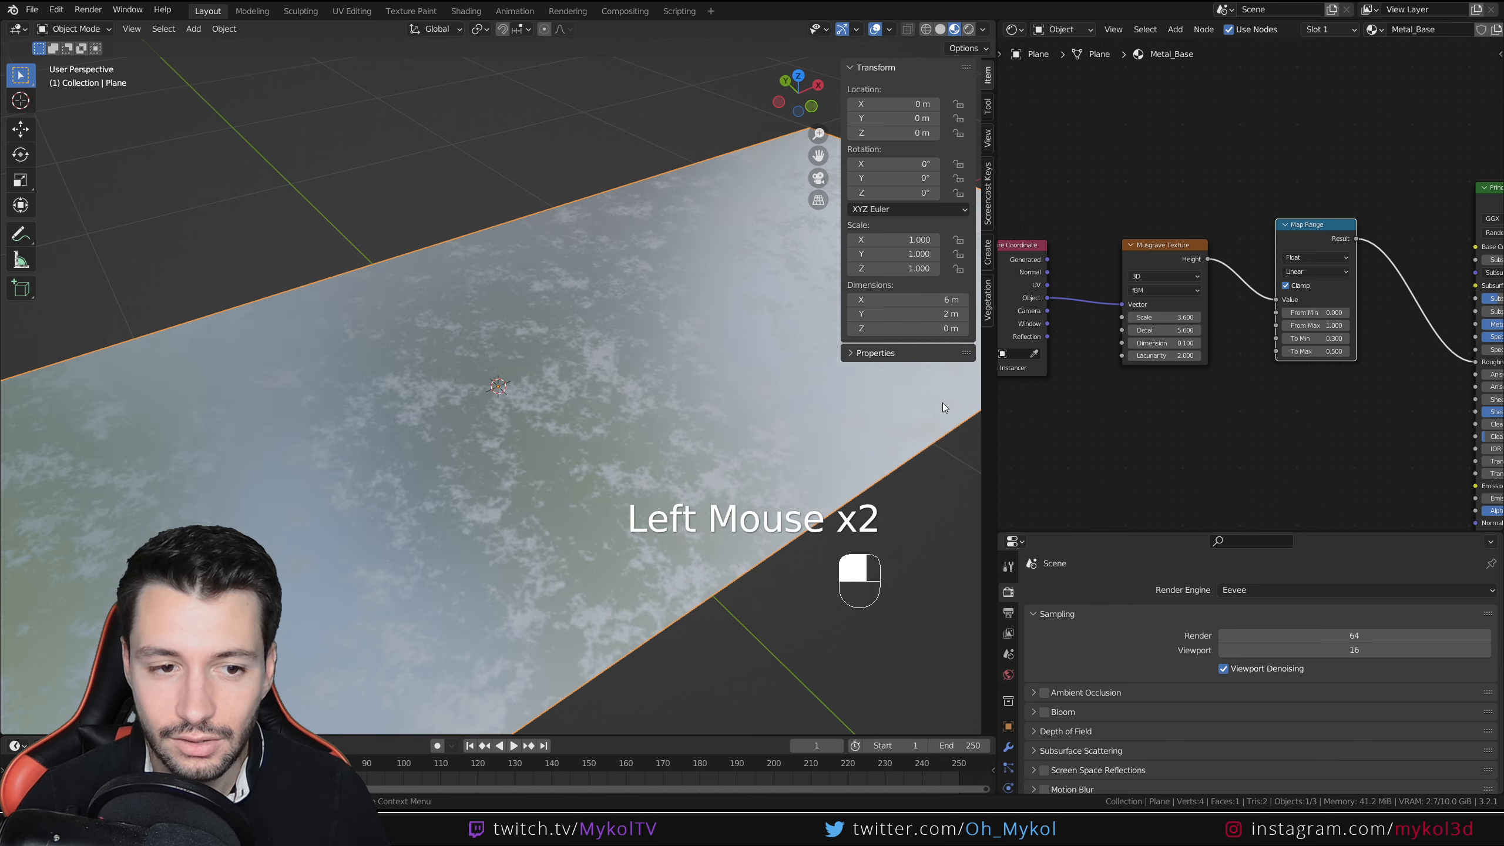
- Set the Map Range node's From Min to -0.9 and From Max to 1.9 to soften the roughness contrast
middle_drag(551, 415, 755, 438)
scroll(755, 438, up, 3)
drag(1316, 325, 1291, 325)
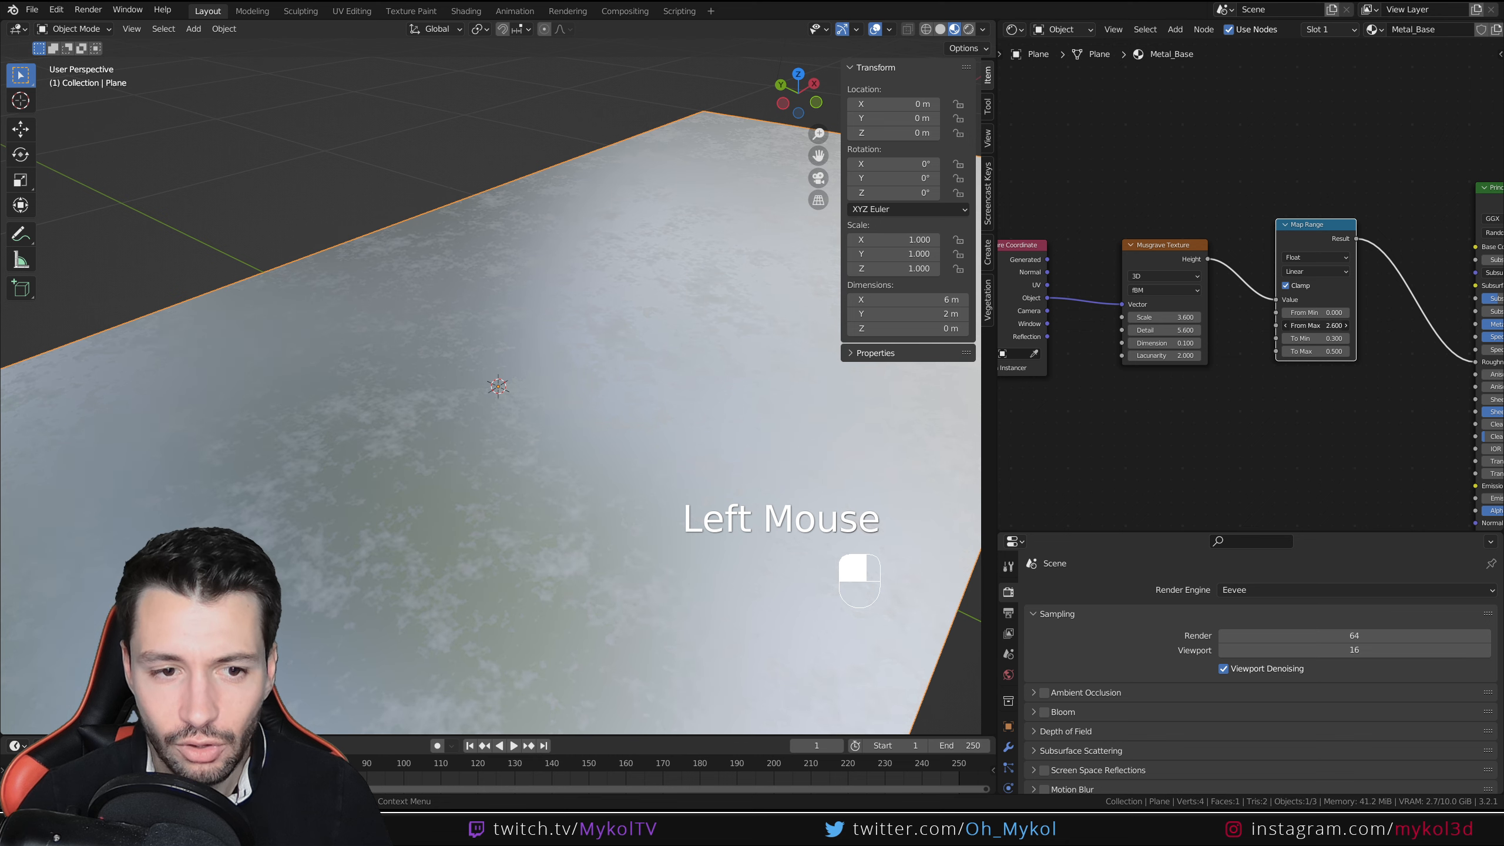
mouse_move(1315, 325)
mouse_down()
mouse_move(1285, 326)
mouse_move(1338, 312)
mouse_up()
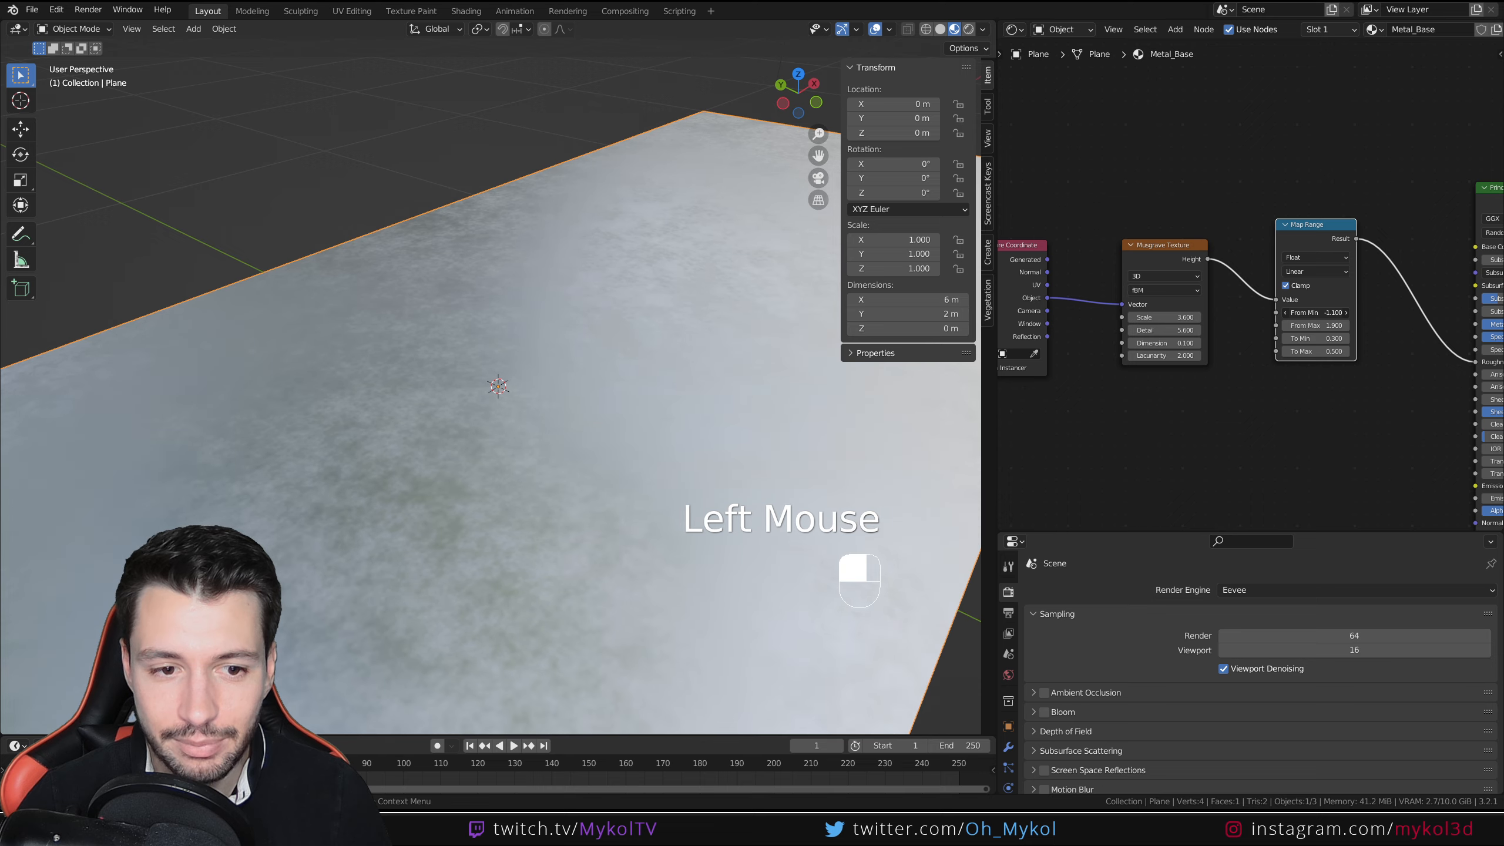
drag(1316, 312, 1297, 312)
middle_drag(533, 379, 589, 381)
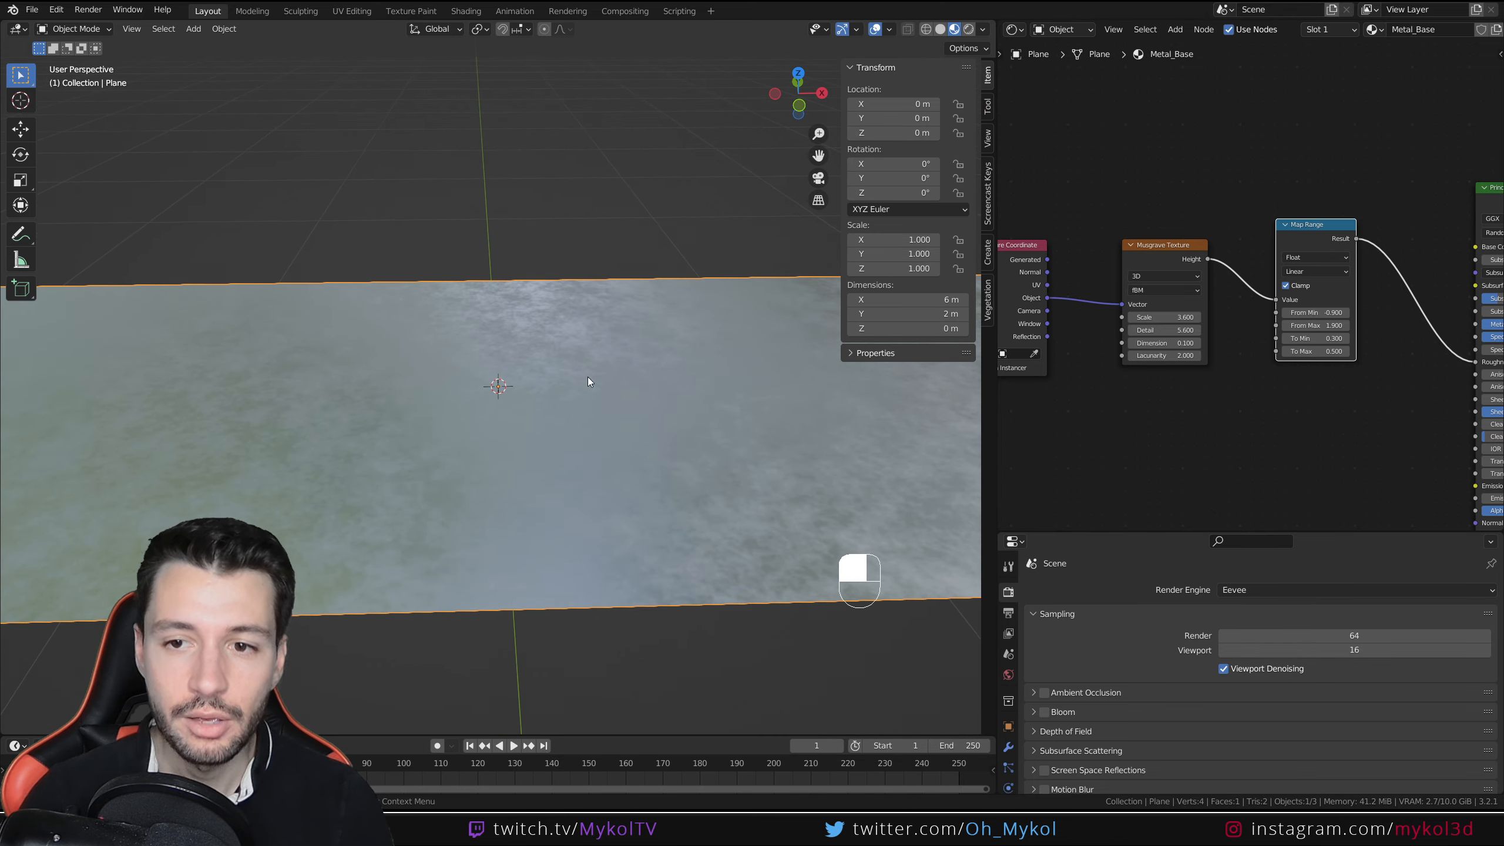
- Move the Texture Coordinate node down and add a Noise Texture node below the Musgrave Texture
scroll(1120, 210, down, 2)
middle_drag(1120, 209, 1171, 186)
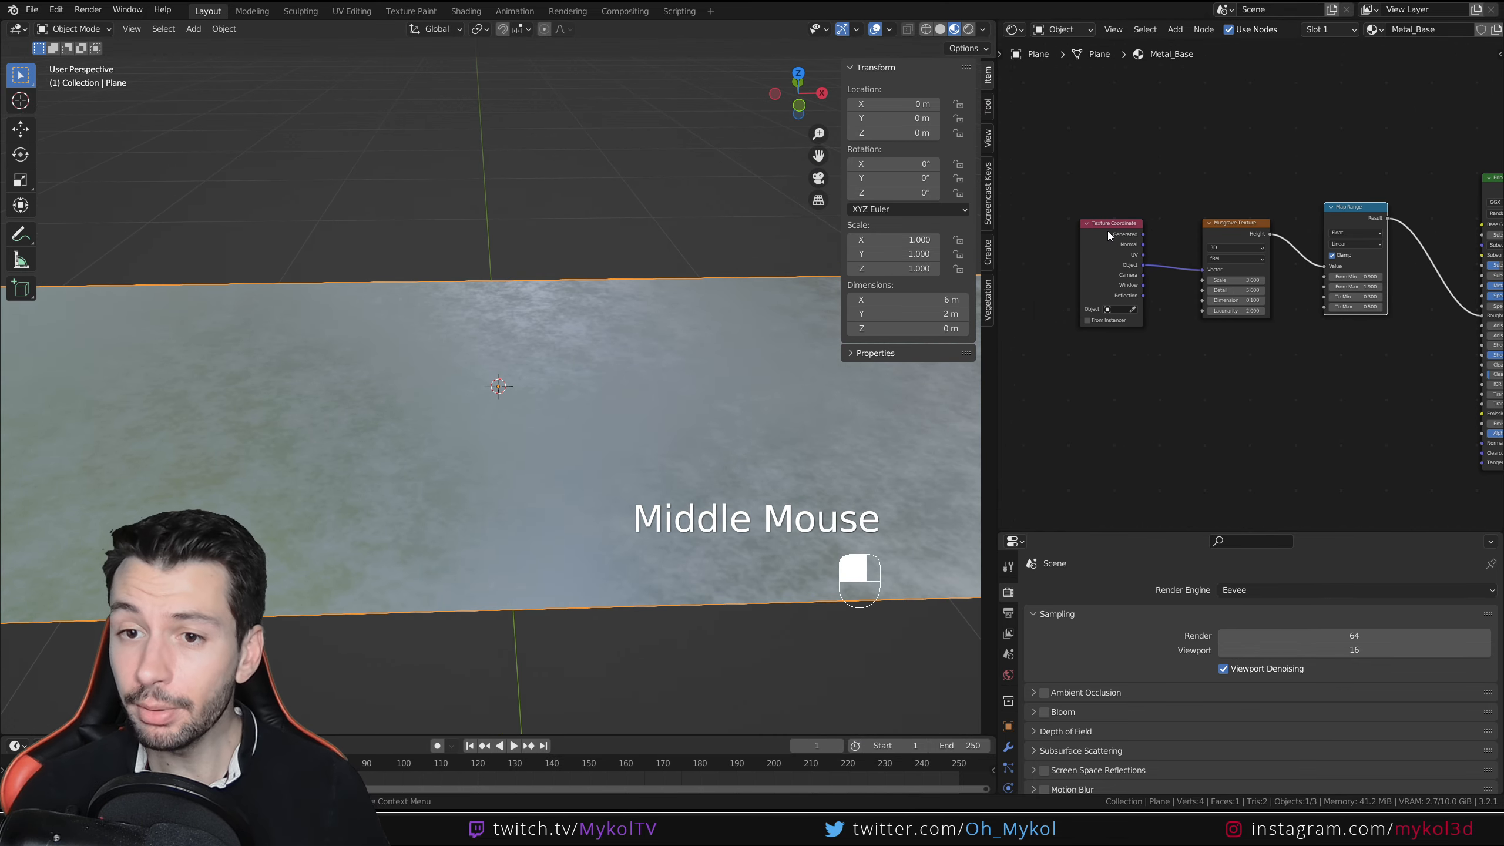
drag(1110, 235, 1110, 336)
middle_drag(1296, 394, 1213, 365)
key(shift+a)
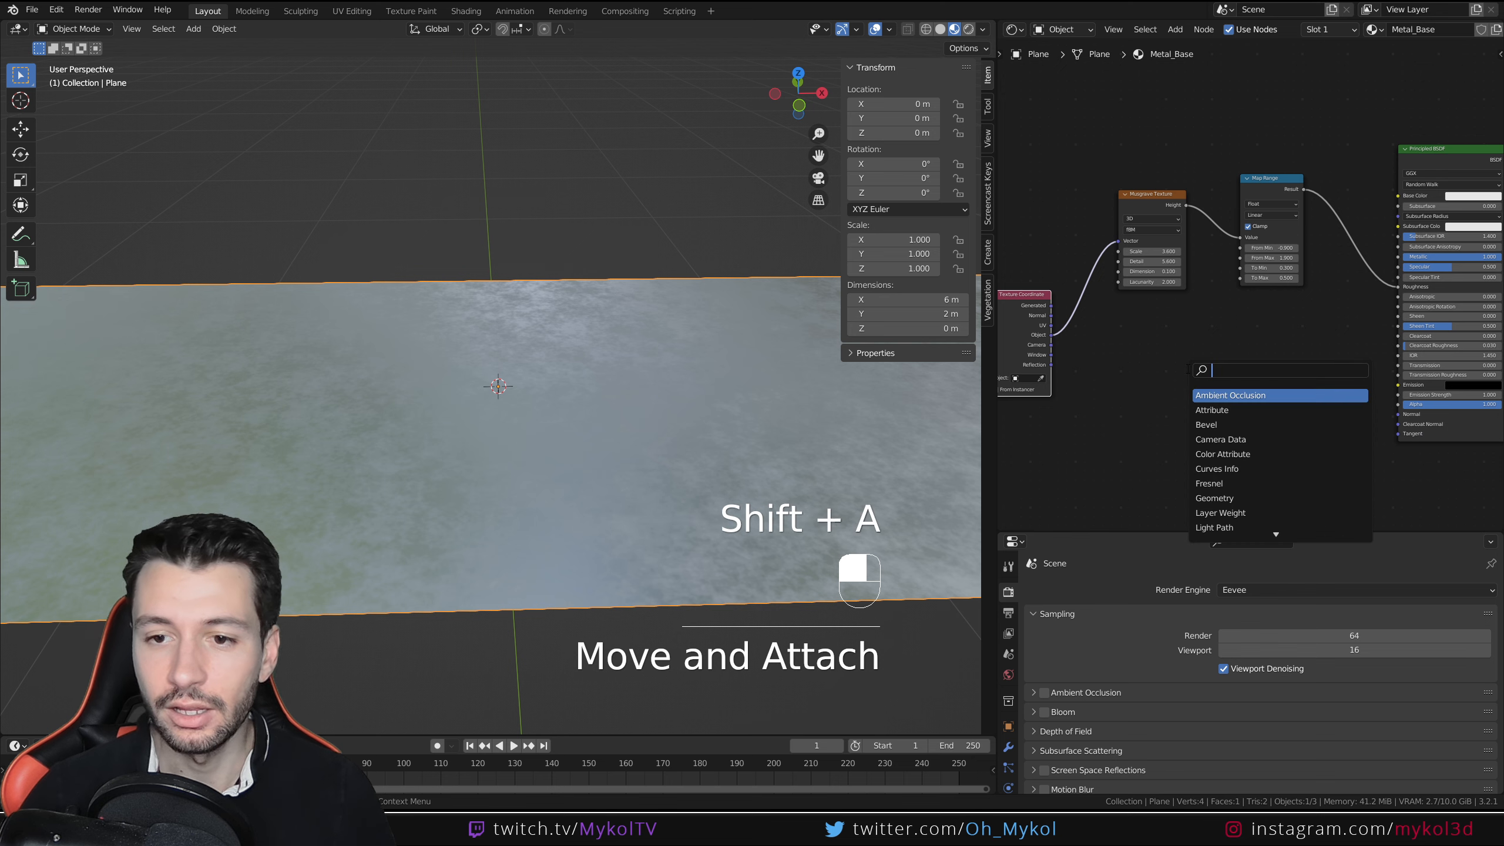
text(noise)
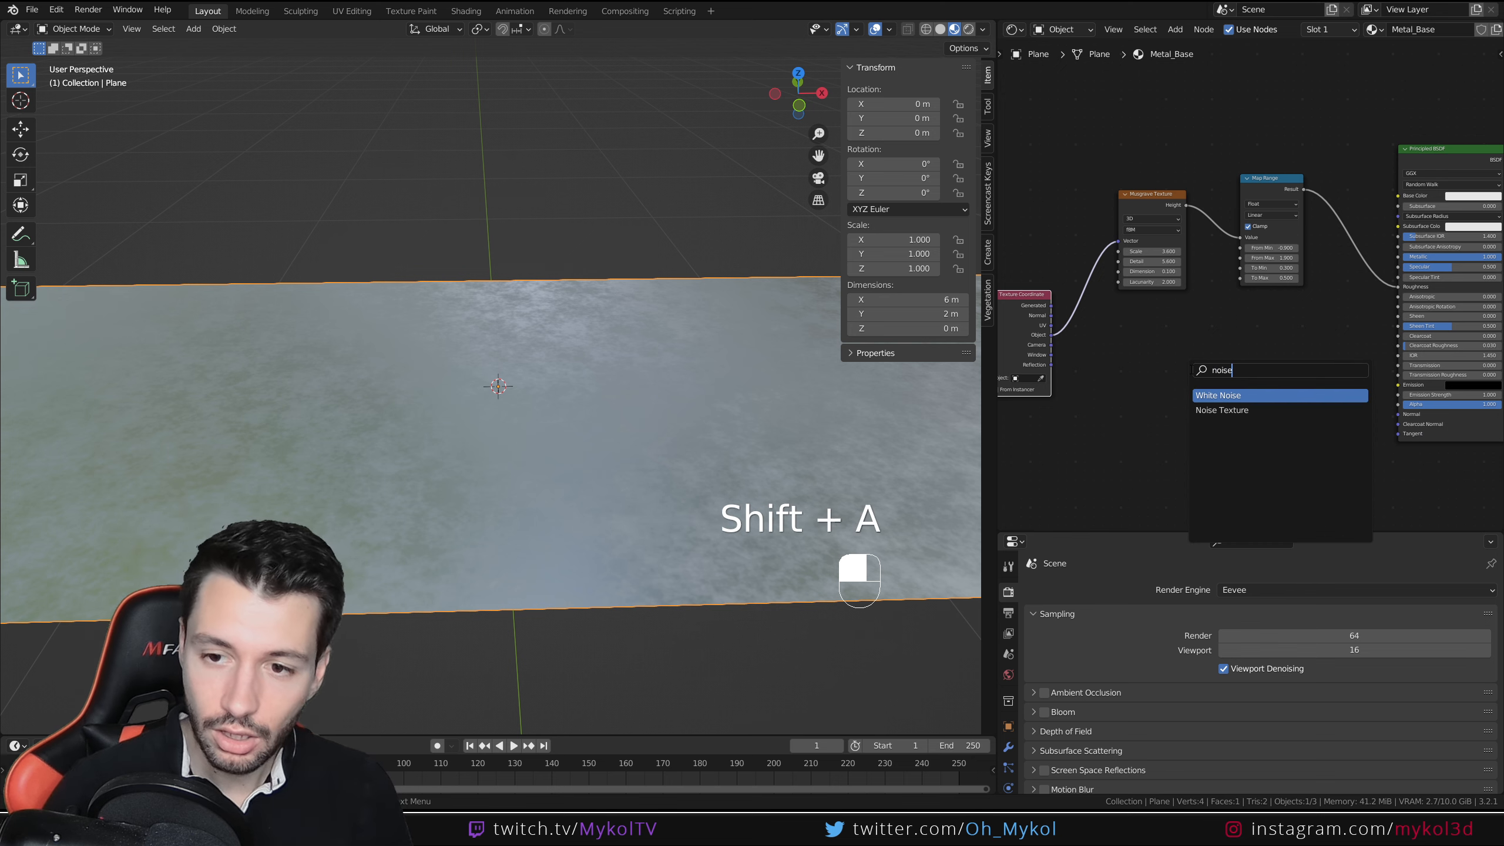
click(1222, 410)
click(1158, 361)
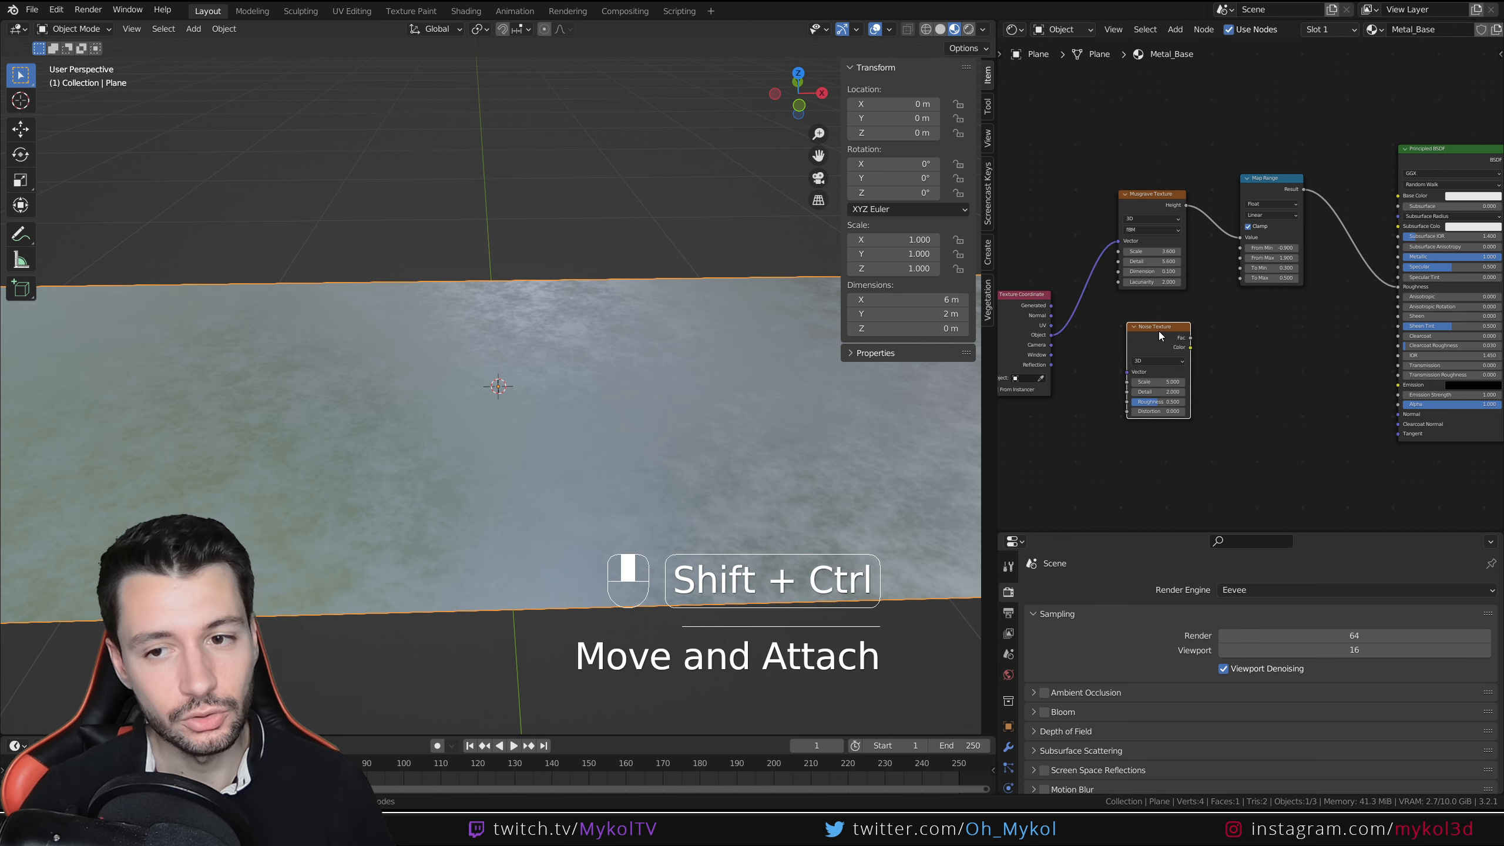
- Preview the Noise Texture on the plane and connect the Texture Coordinate's Object output to its Vector input
ctrl+shift+click(1158, 332)
middle_drag(620, 407, 618, 395)
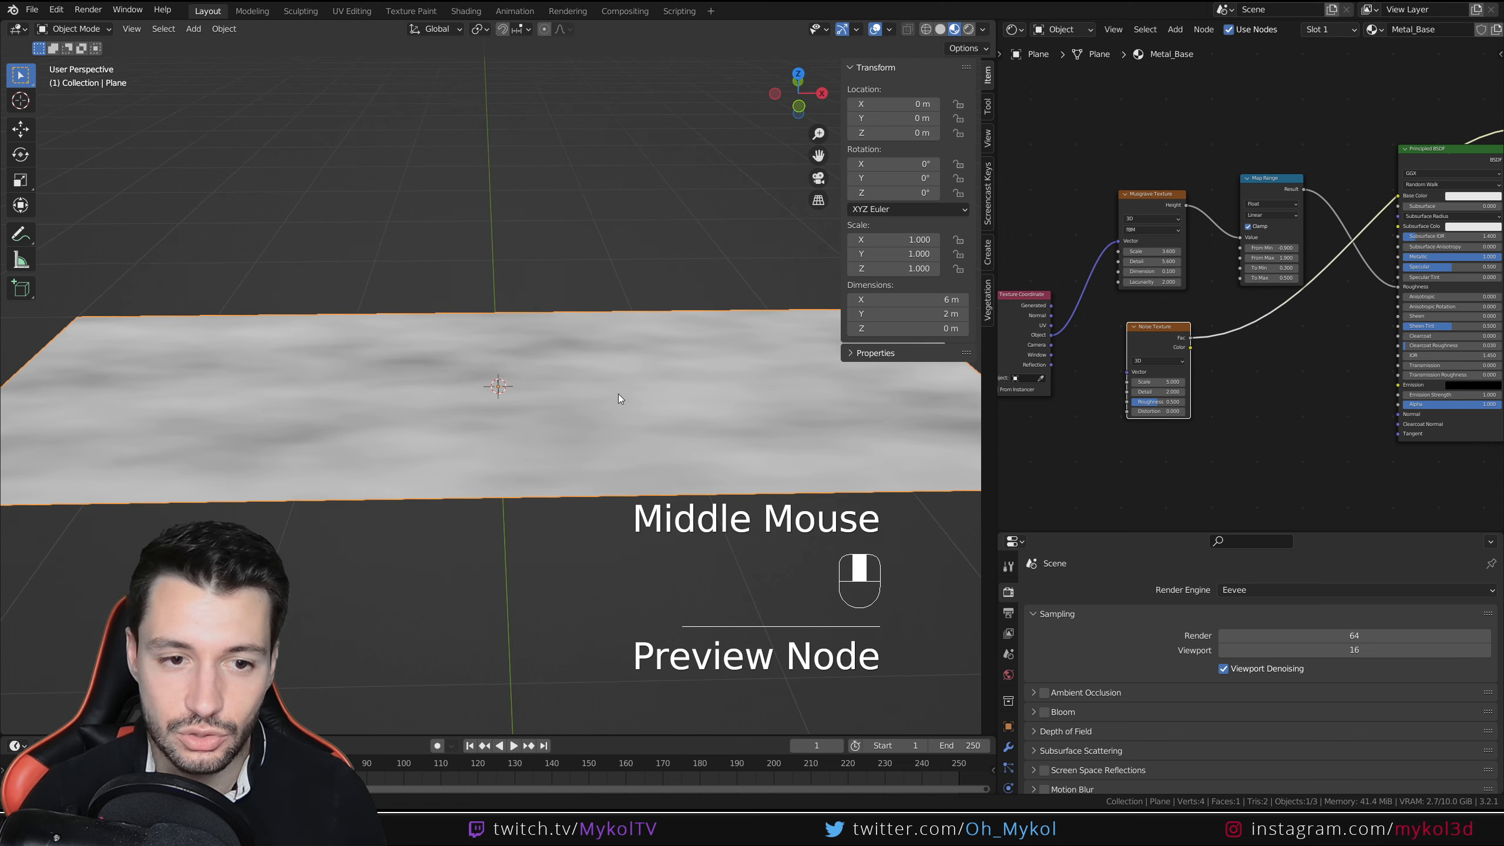
scroll(1061, 378, up, 2)
drag(1073, 343, 1168, 388)
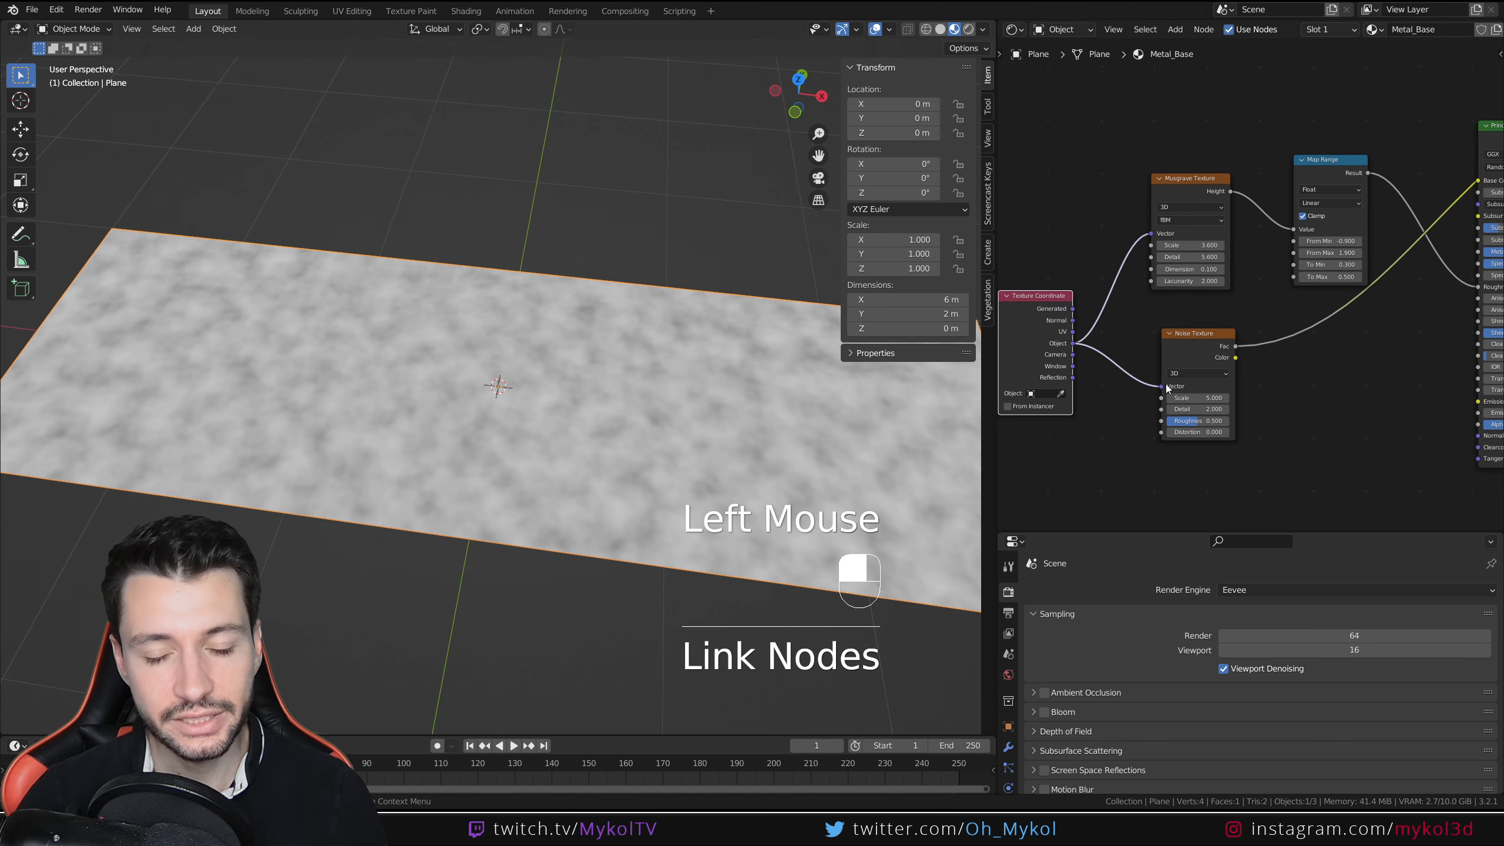
- Reposition the Texture Coordinate node midway in height between the Musgrave Texture and Noise Texture nodes
click(1027, 307)
drag(1027, 307, 1062, 285)
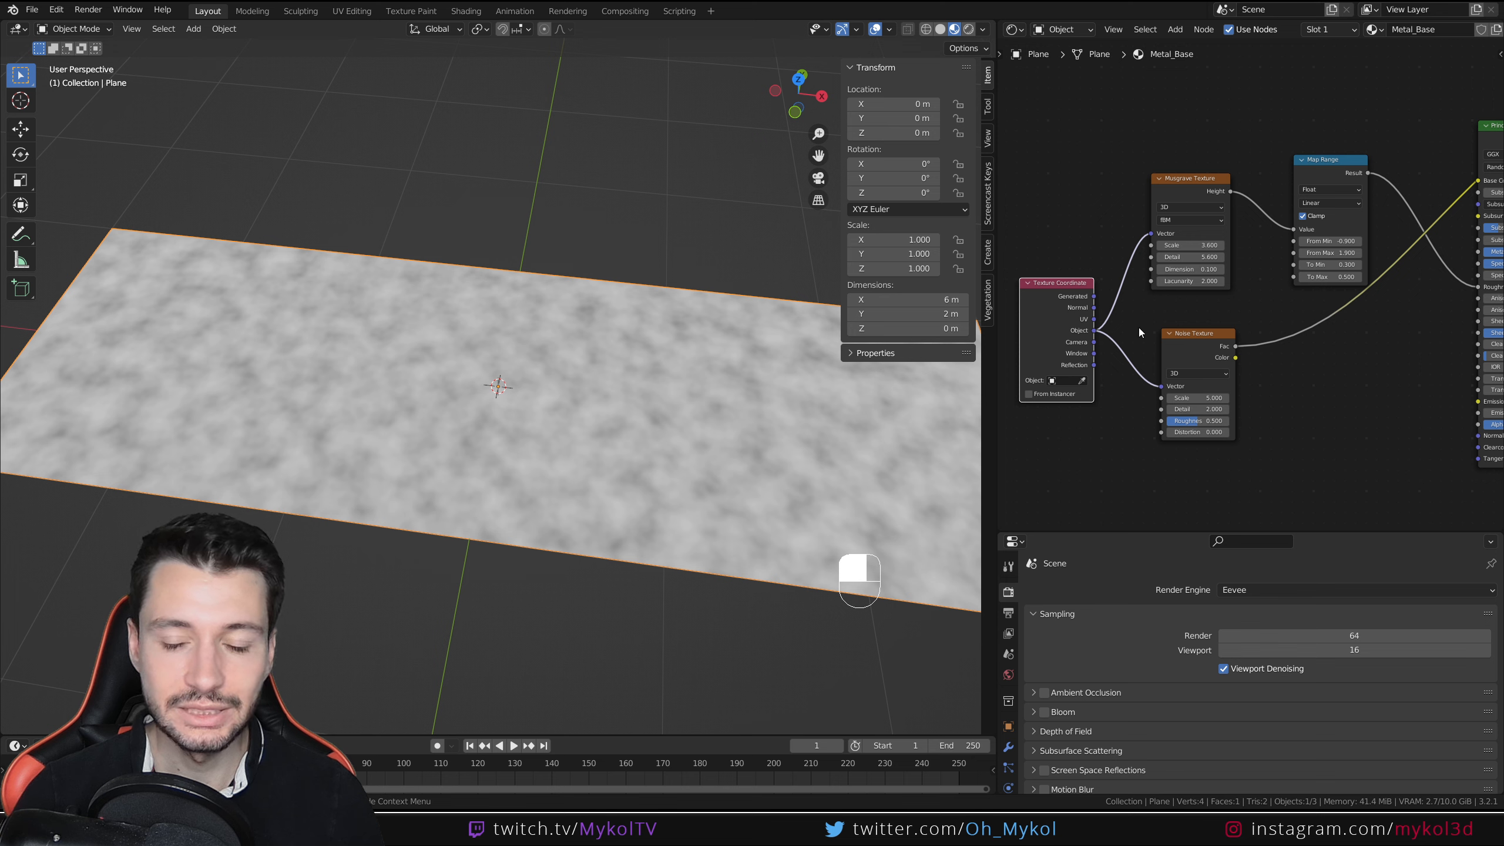
drag(1054, 309, 1045, 275)
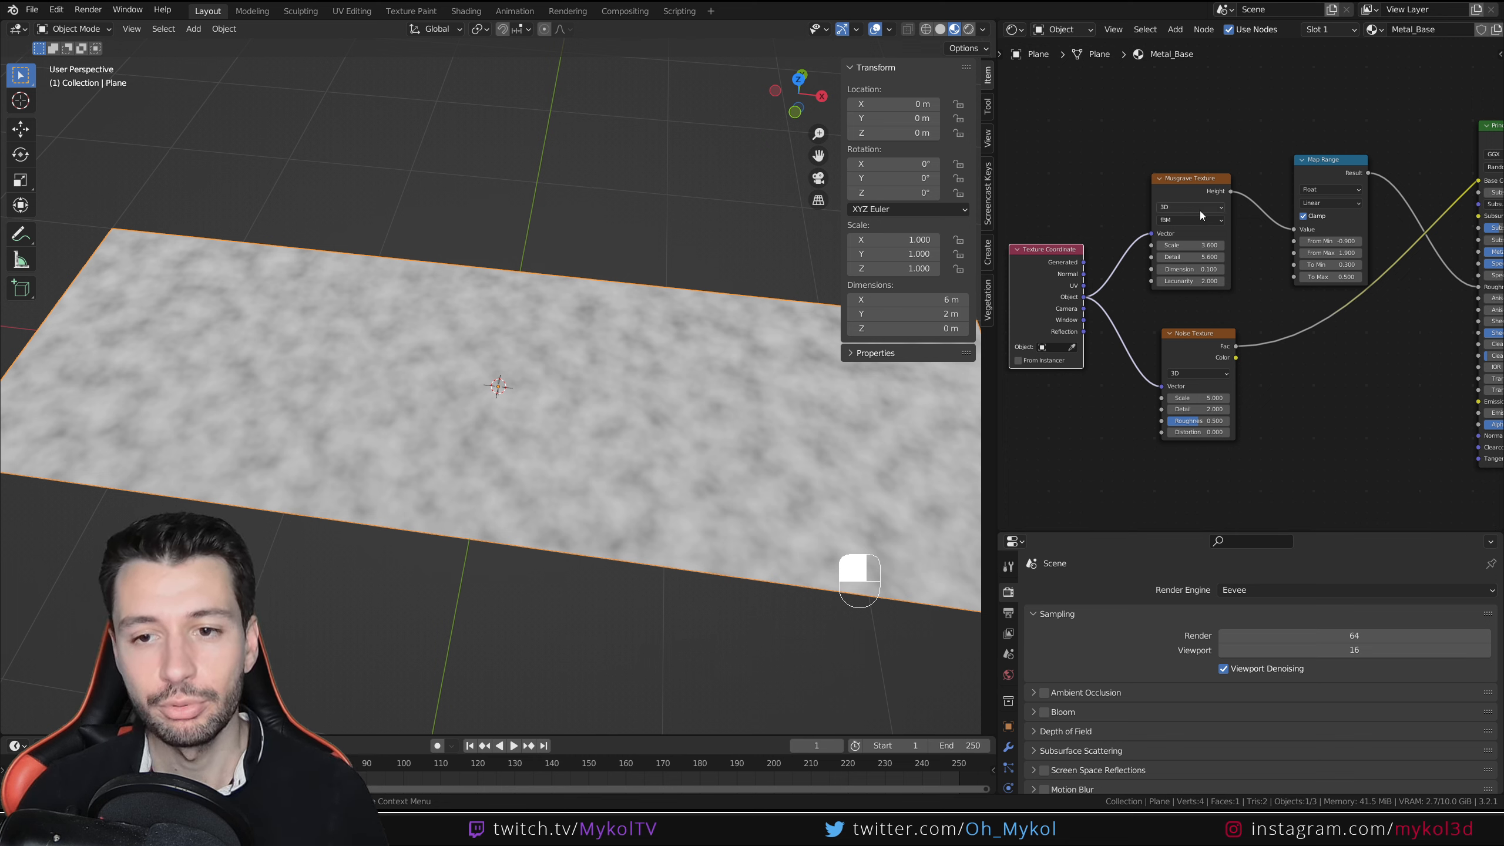
- Switch the plane's preview back to the Principled BSDF shader
middle_drag(1140, 350, 1027, 352)
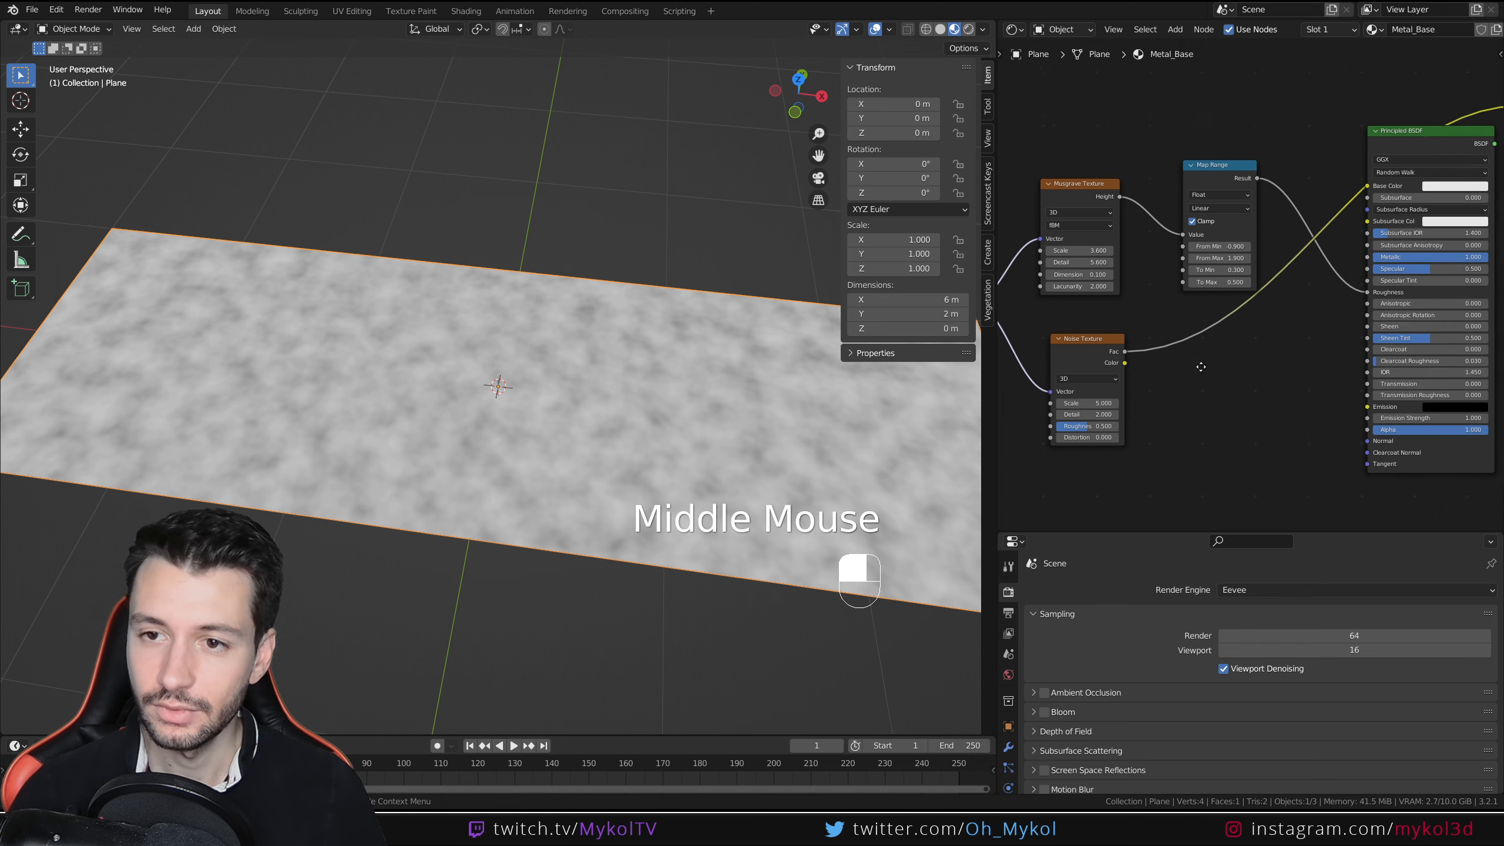
key(shift+a)
ctrl+shift+click(1410, 131)
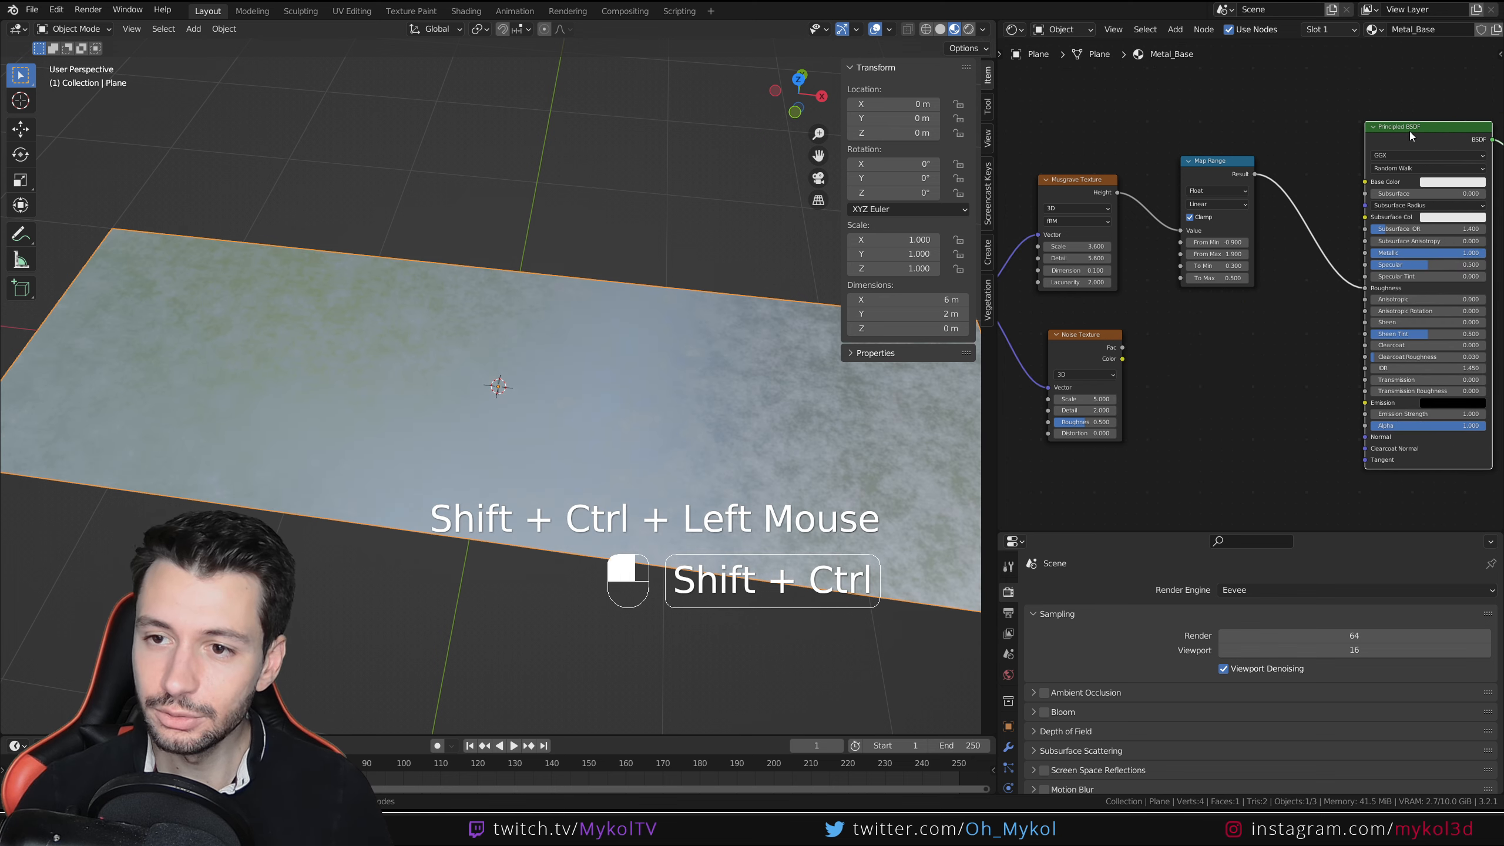
key(shift+a)
click(1241, 335)
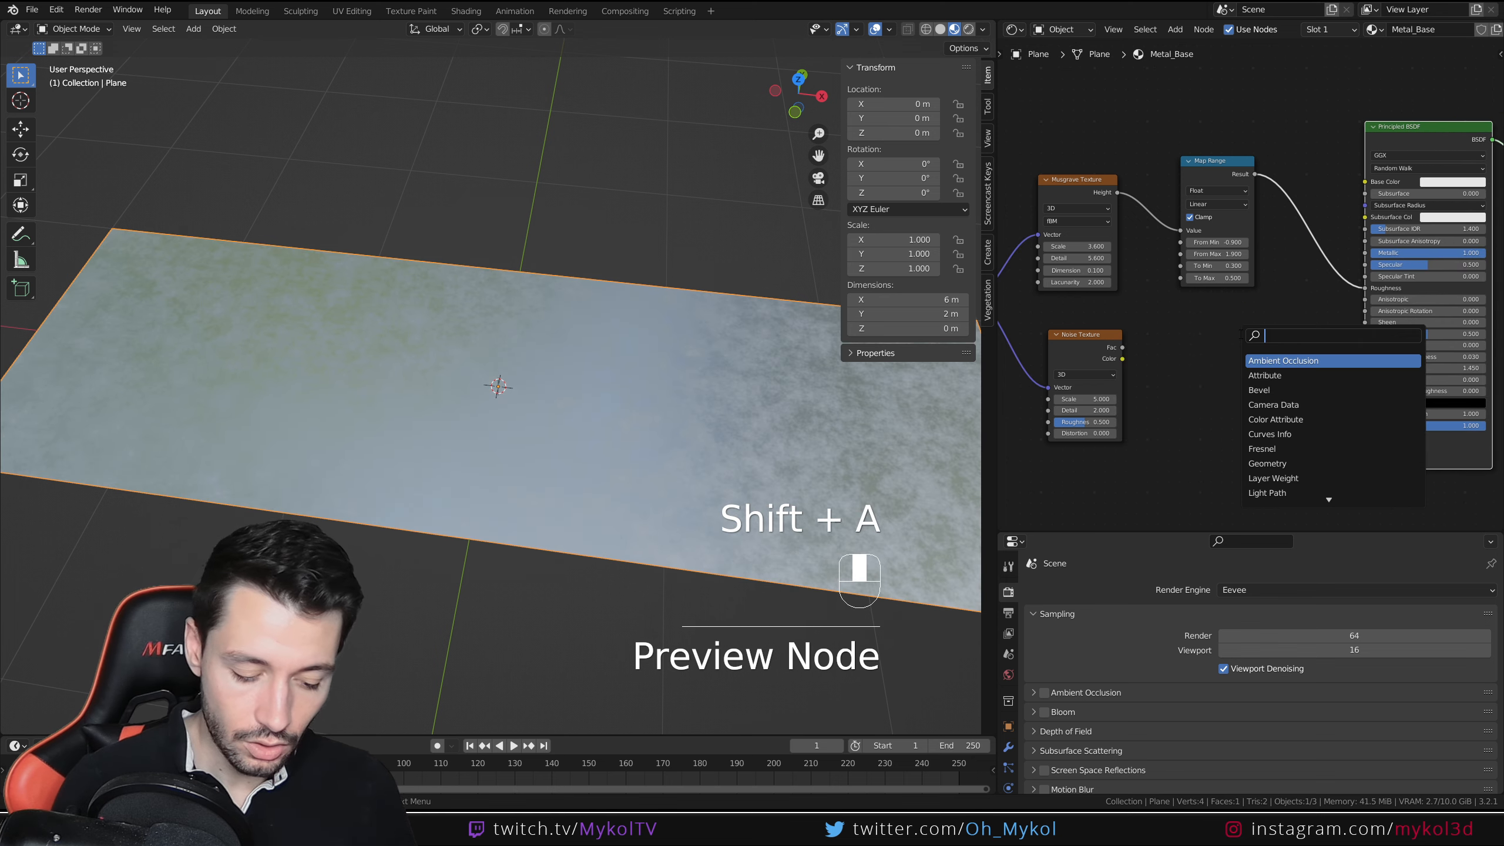
text(nor)
click(1271, 375)
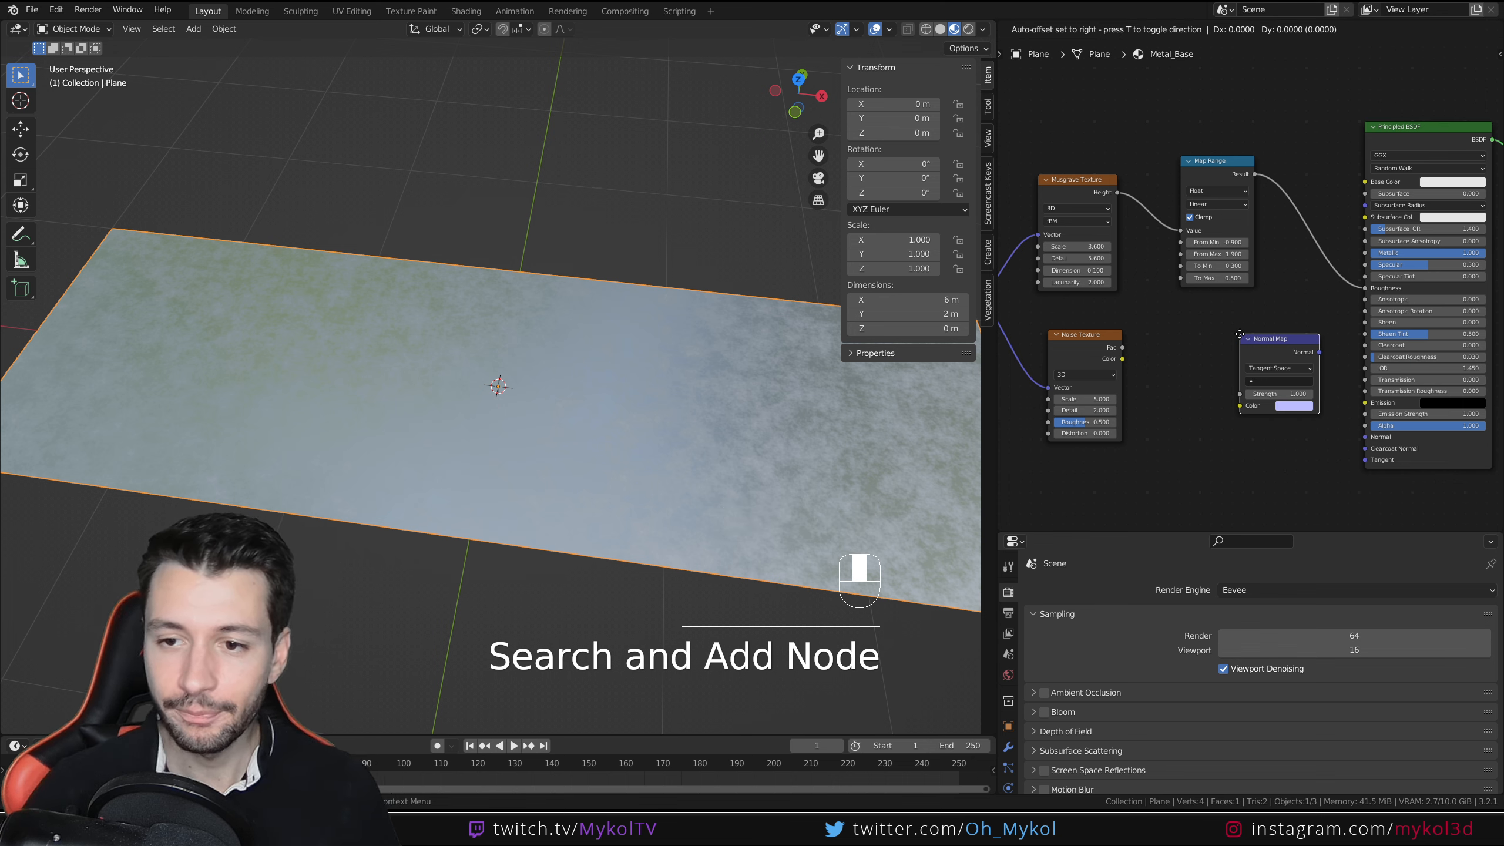
click(1227, 373)
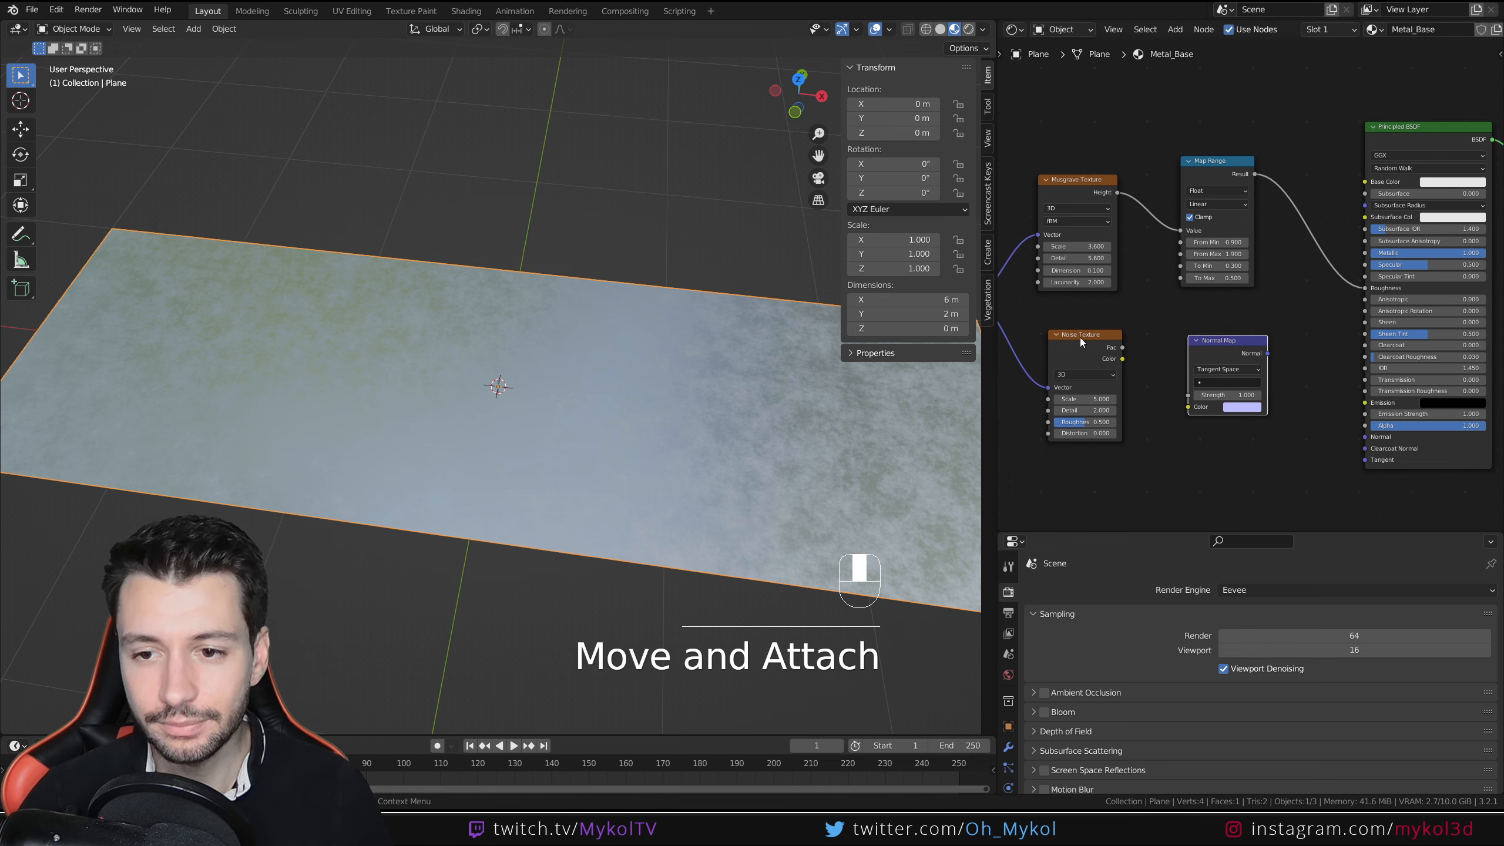
drag(1082, 339, 1074, 341)
click(1239, 350)
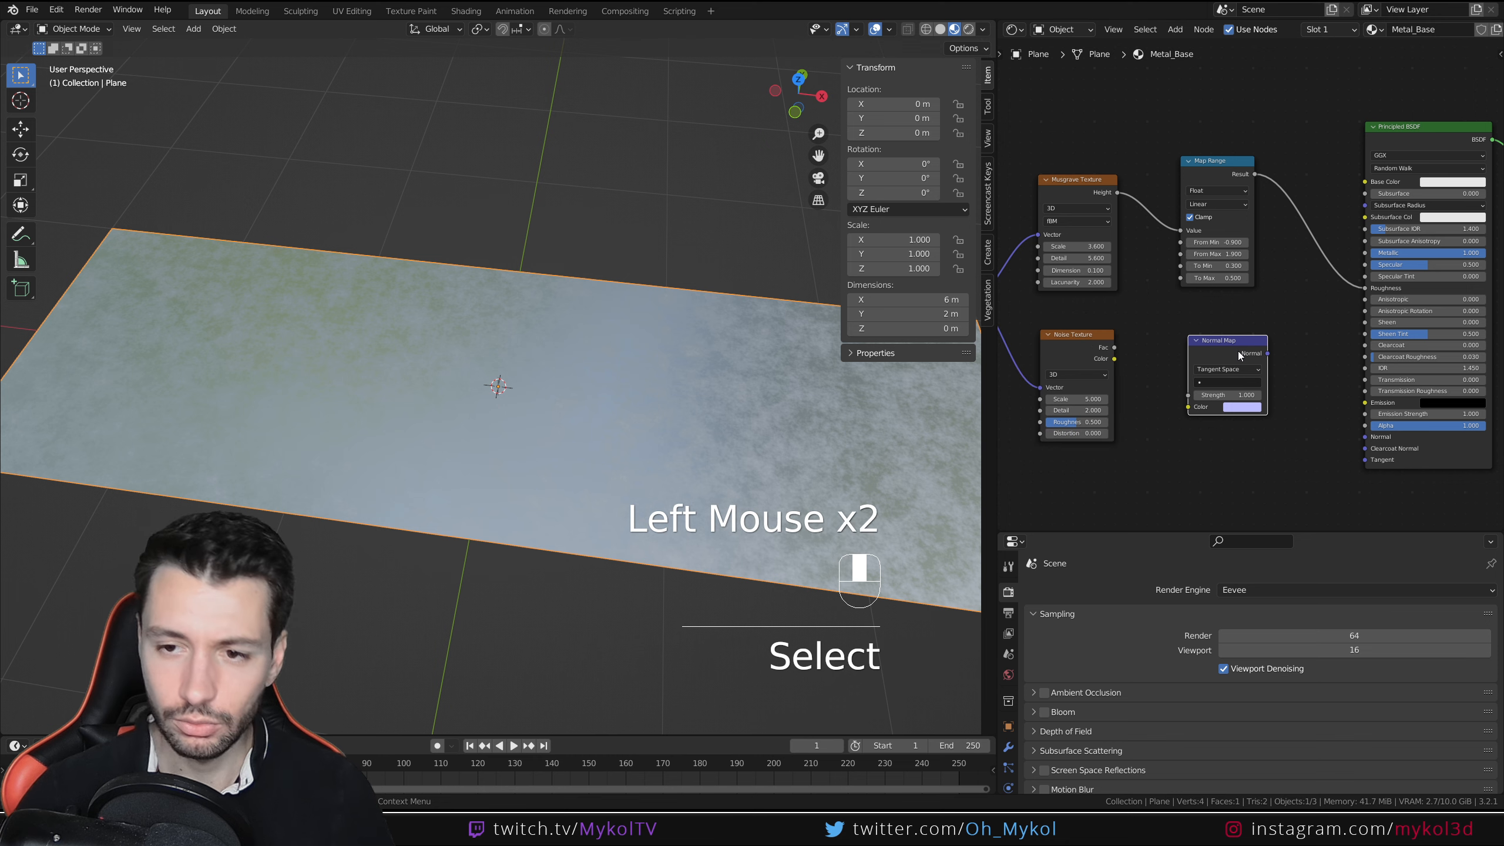
key(x)
- Add a Bump node between the Noise Texture and the Principled BSDF, below the Map Range node
key(shift+a)
text(b)
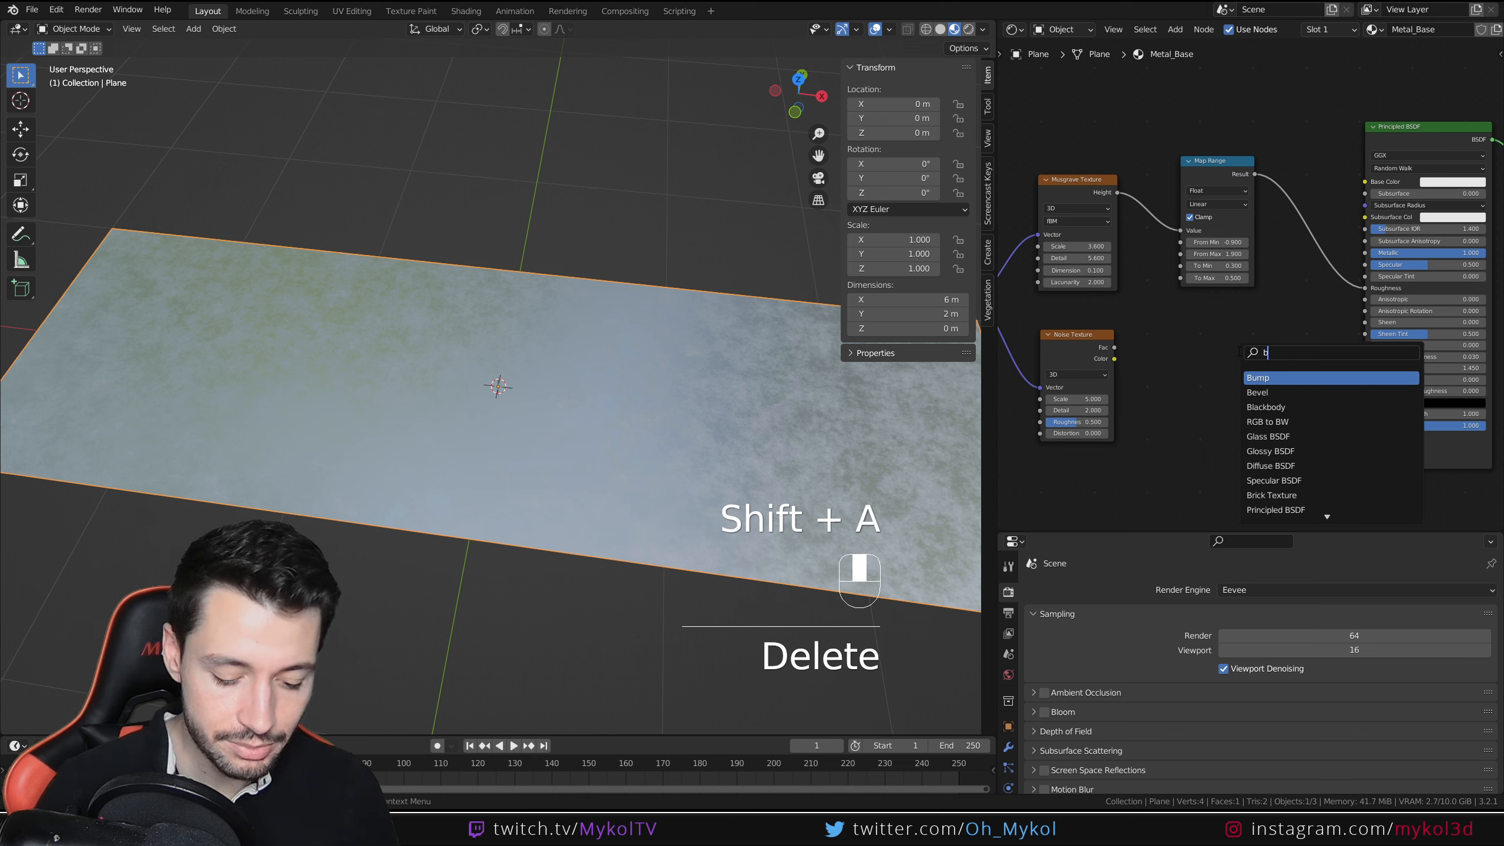
text(ump)
key(Return)
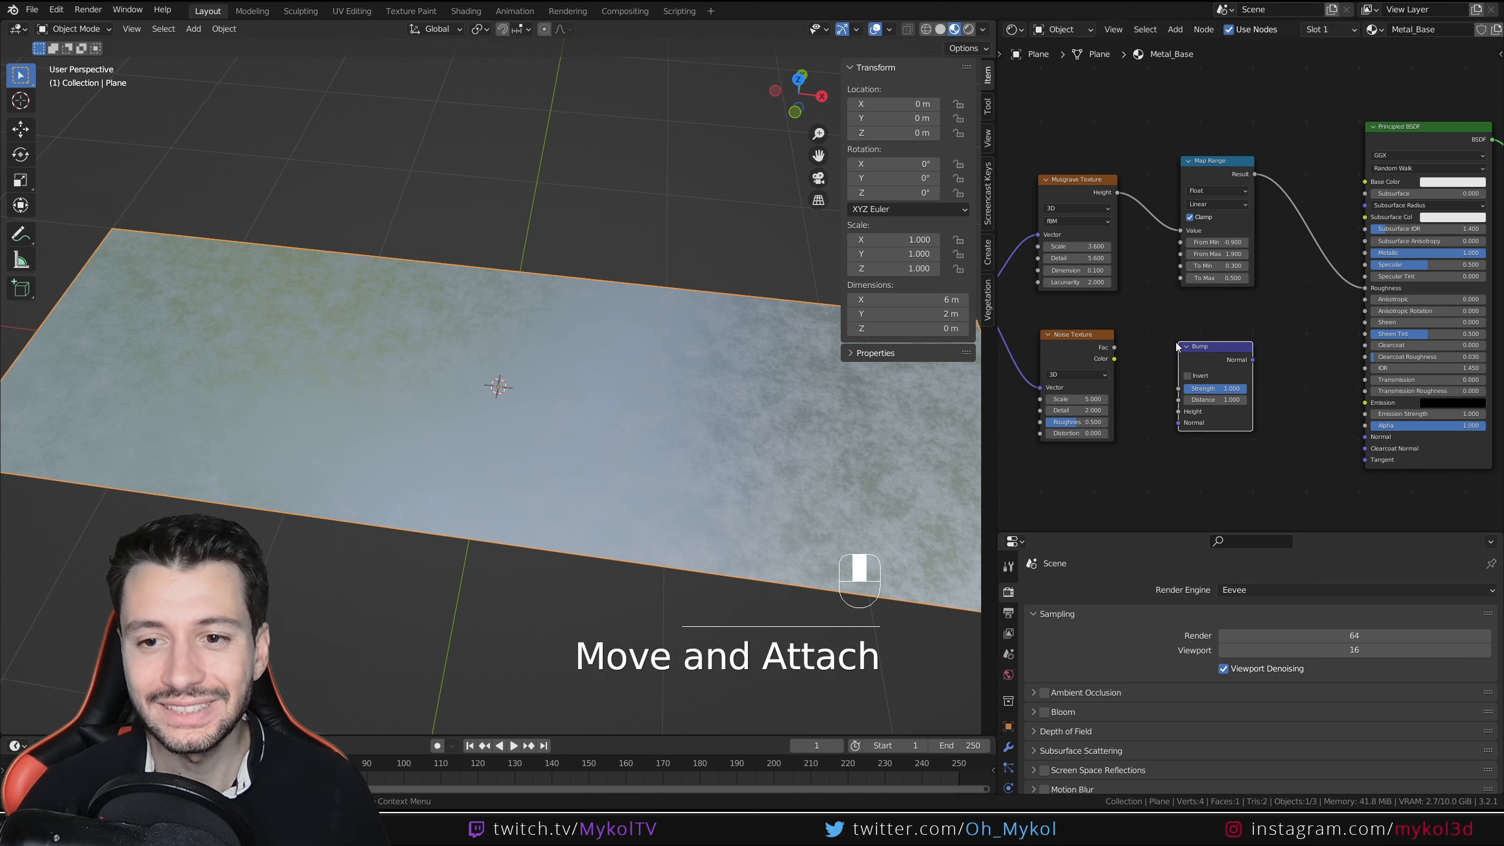
- Connect the Noise Texture's Fac output to the Bump node's Height, and the Bump's Normal output to the Principled BSDF's Normal
click(1115, 353)
drag(1114, 349, 1137, 360)
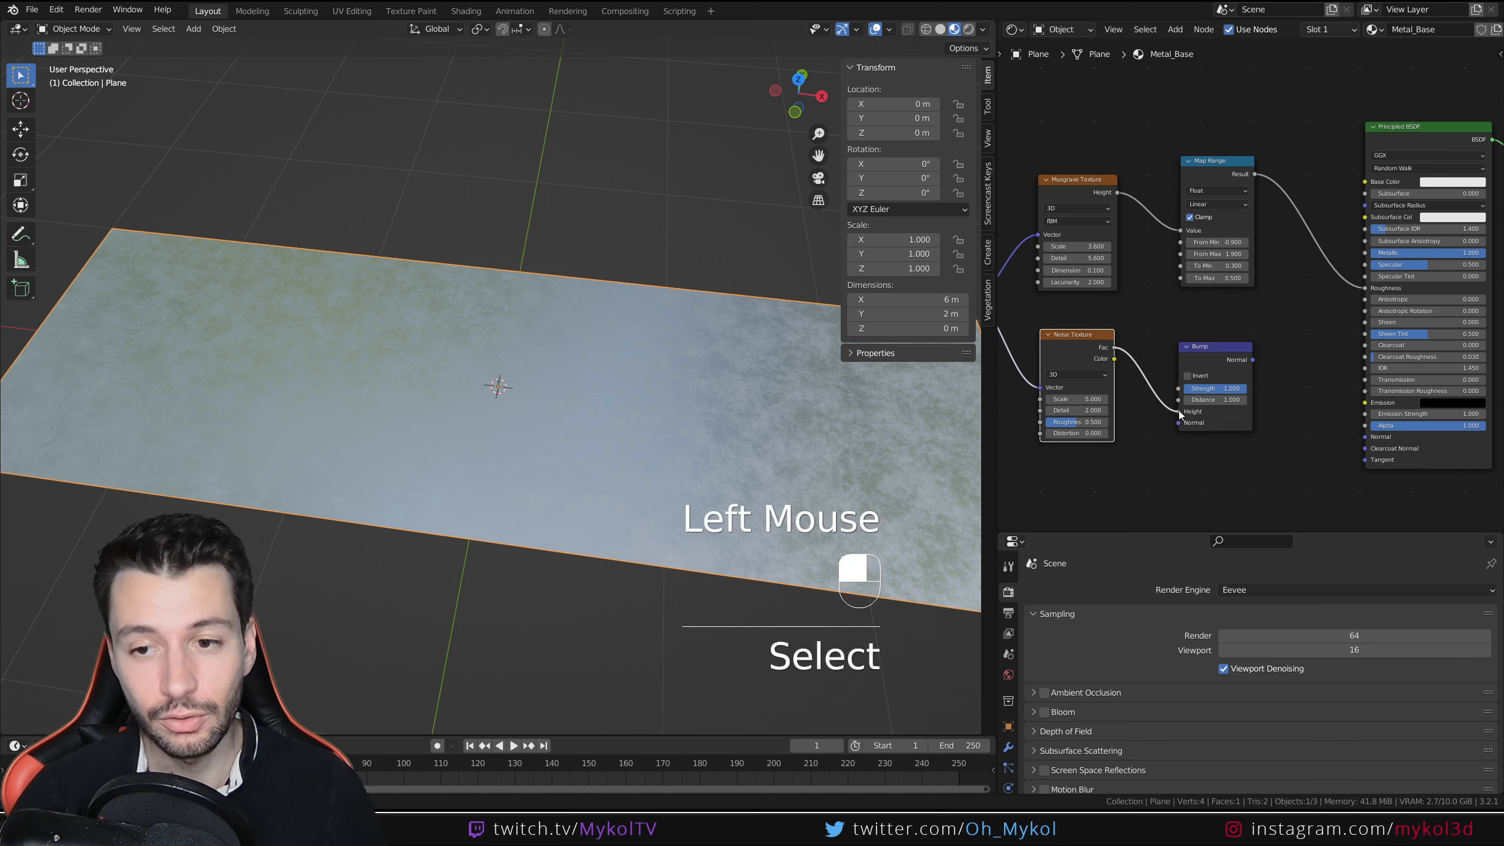
drag(1179, 415, 1179, 413)
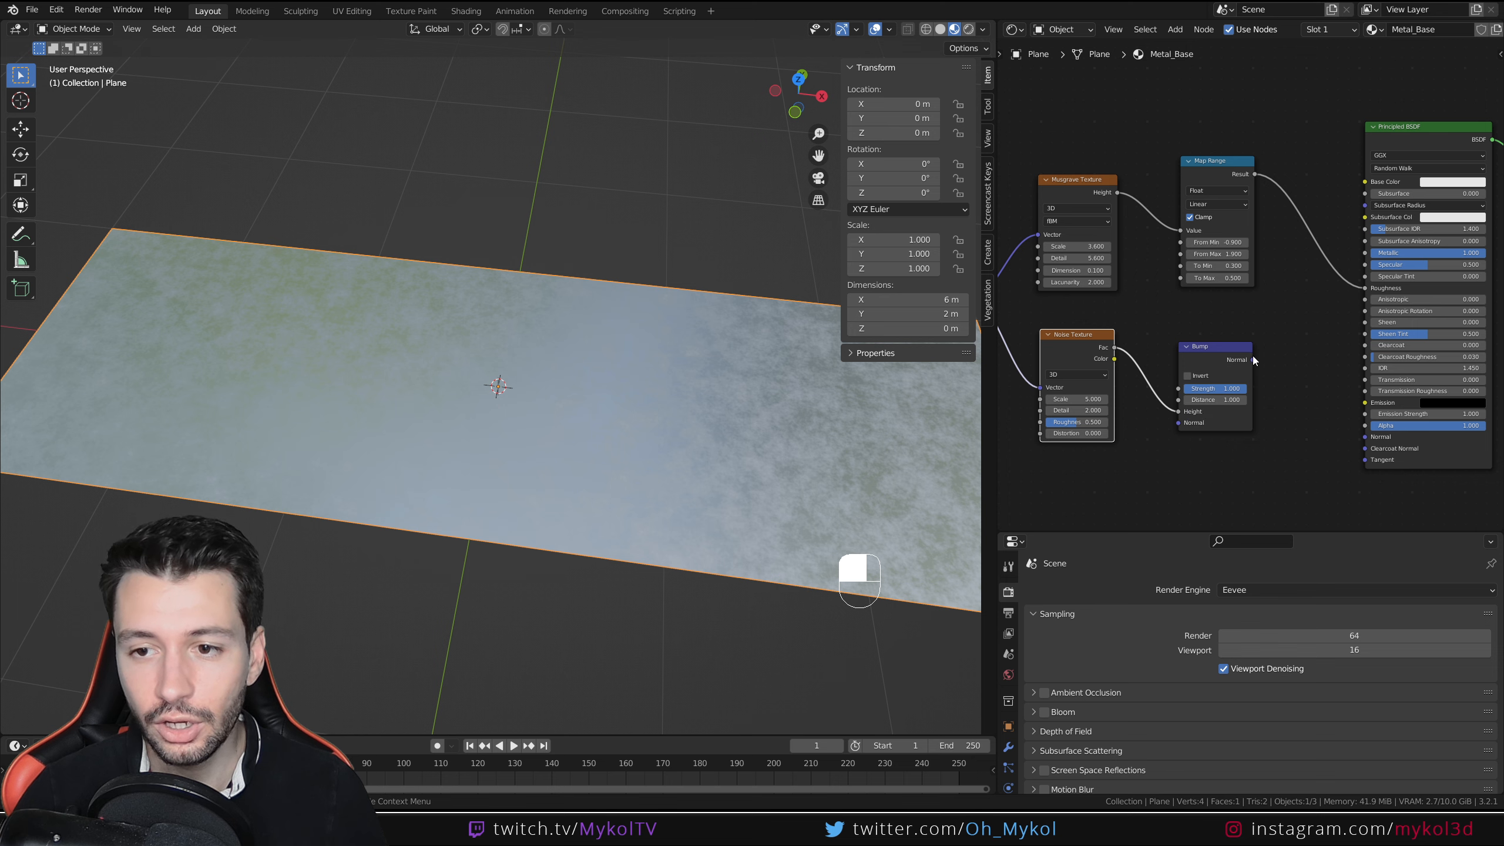
drag(1253, 359, 1366, 436)
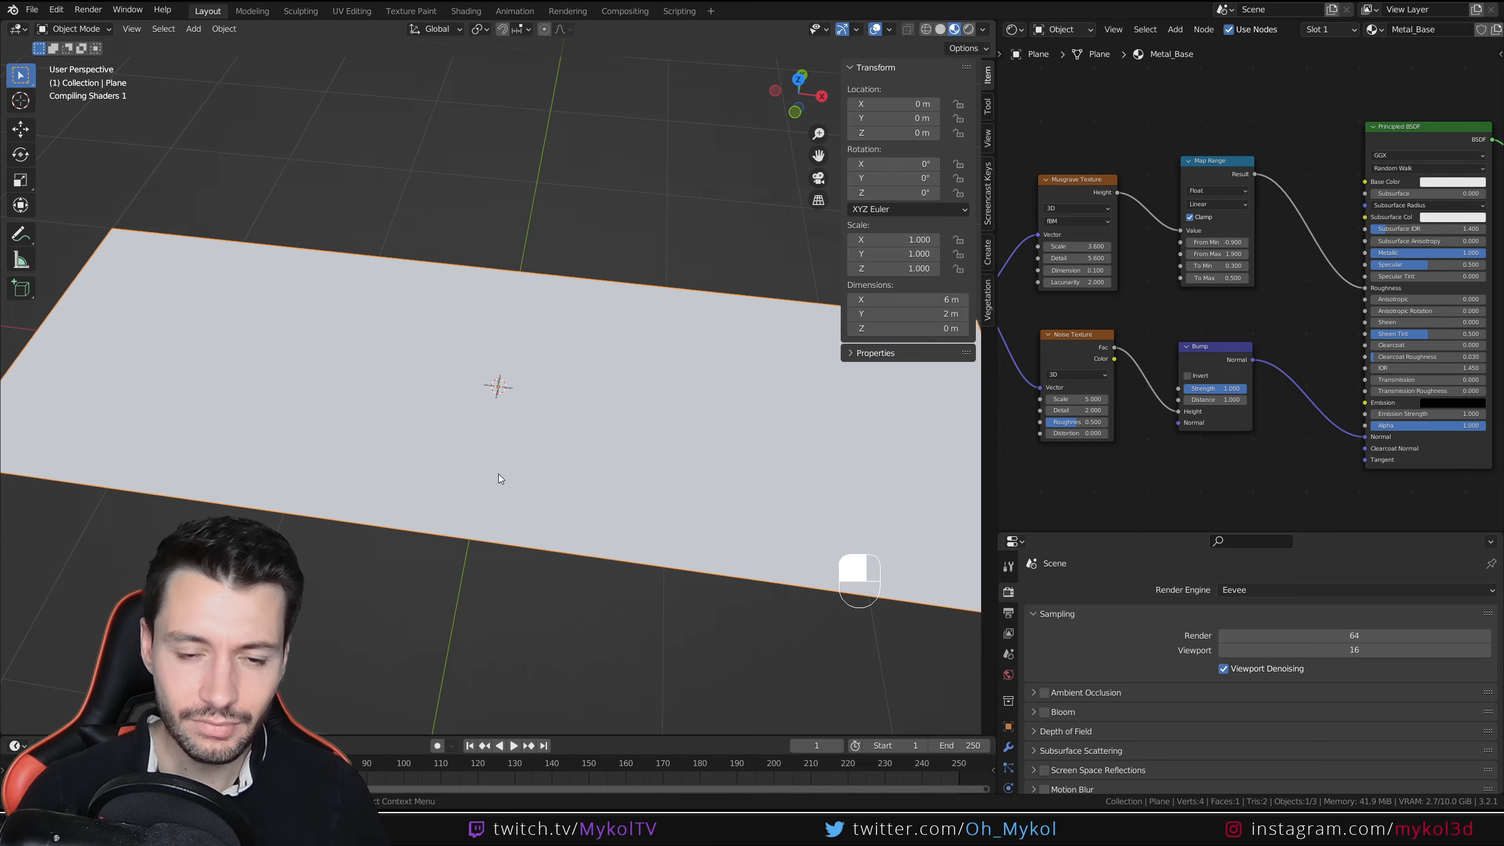
- Set the Bump node's Strength to 0.1
middle_drag(502, 476, 883, 408)
scroll(639, 445, up, 2)
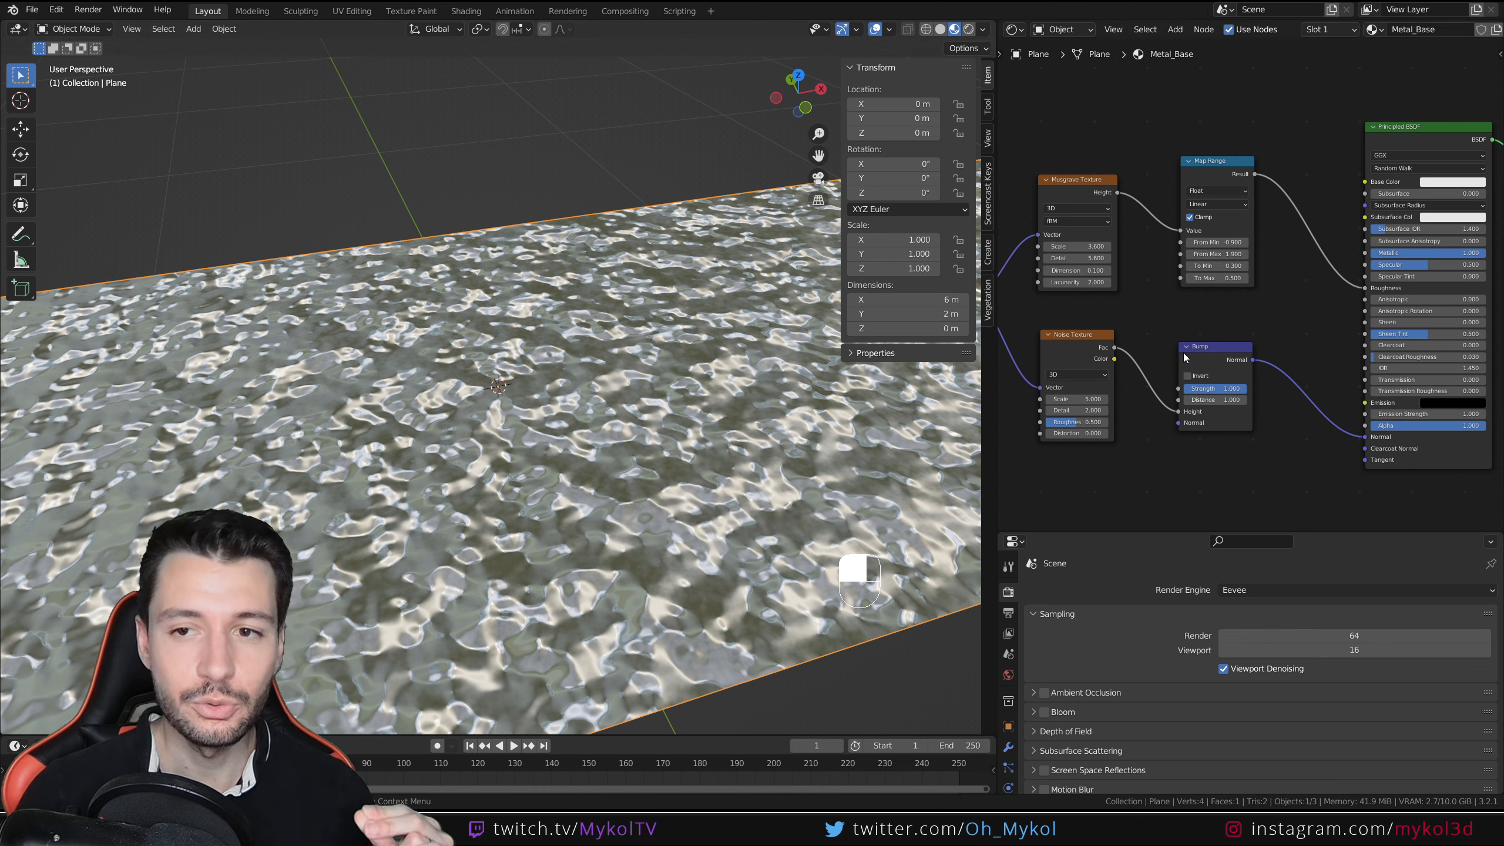
click(1220, 390)
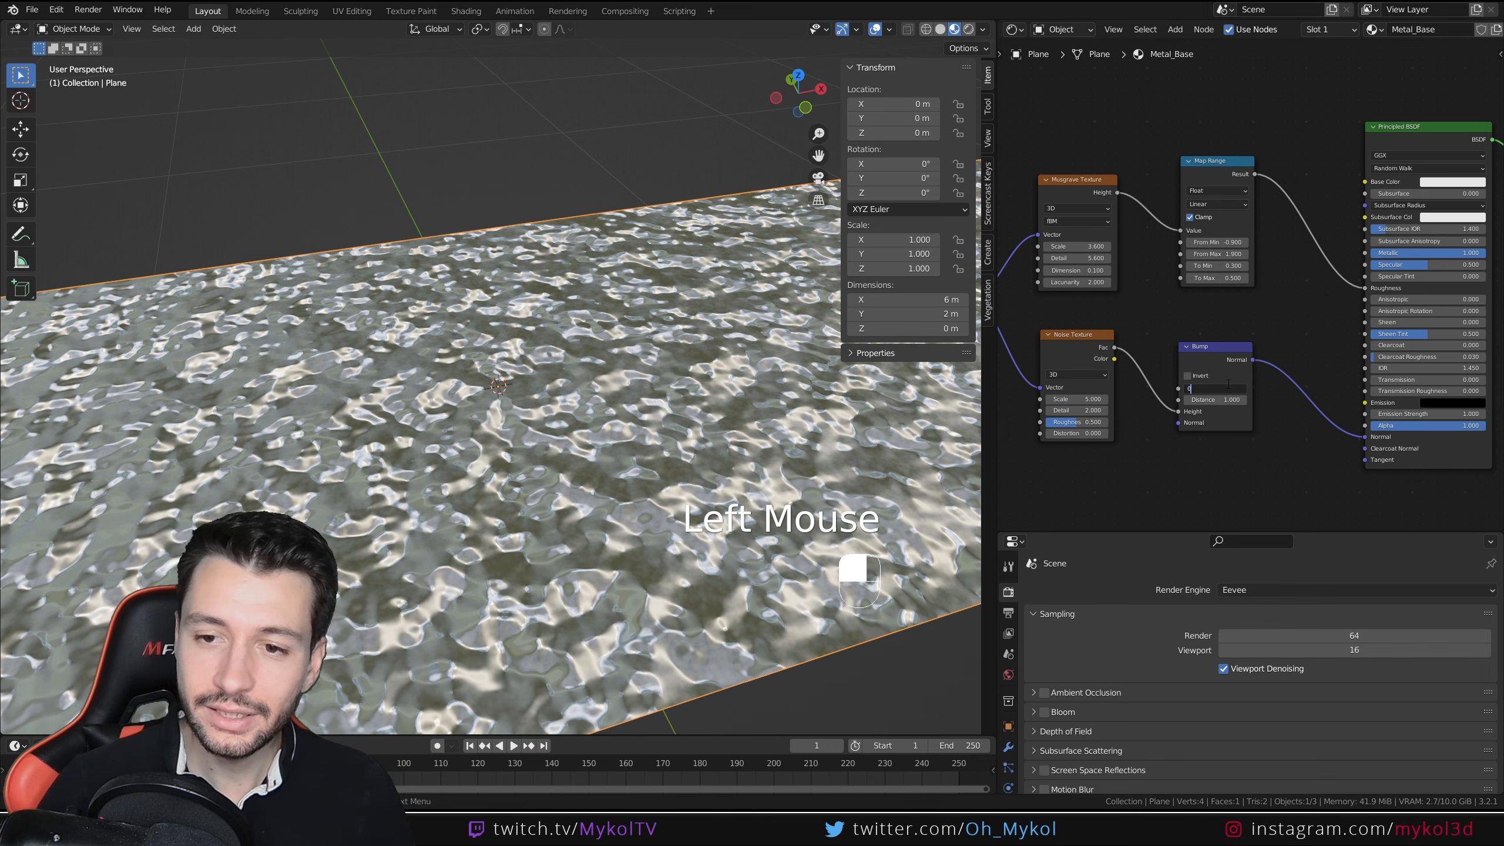
key(Return)
- Set the Noise Texture's Scale to 6.2, Detail to 14 and Roughness to 0.64
middle_drag(728, 450, 757, 419)
scroll(1081, 415, up, 3)
drag(1083, 415, 1179, 431)
drag(1077, 444, 1093, 444)
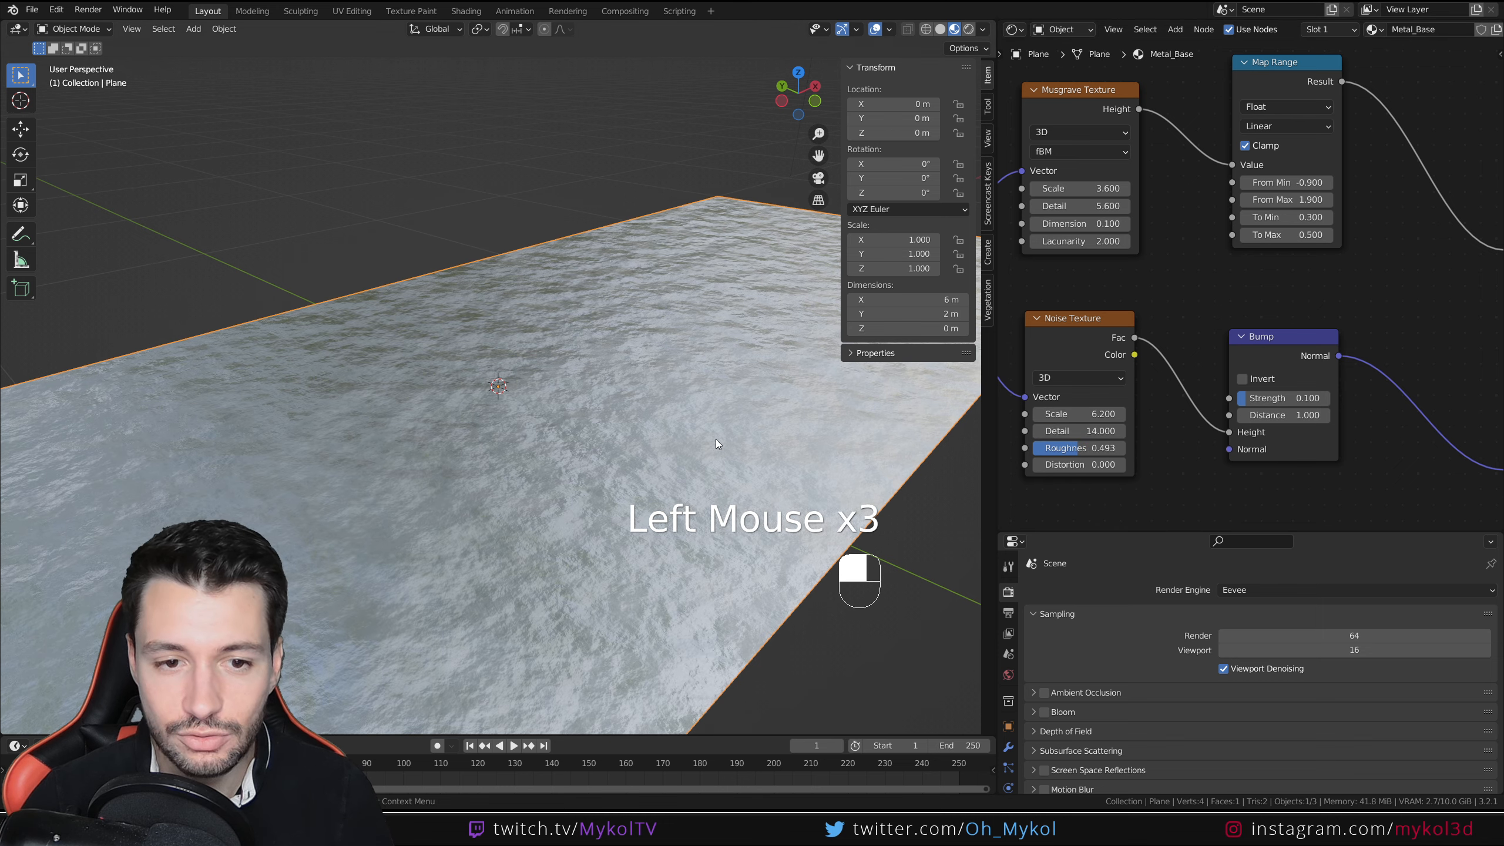
middle_drag(718, 446, 761, 460)
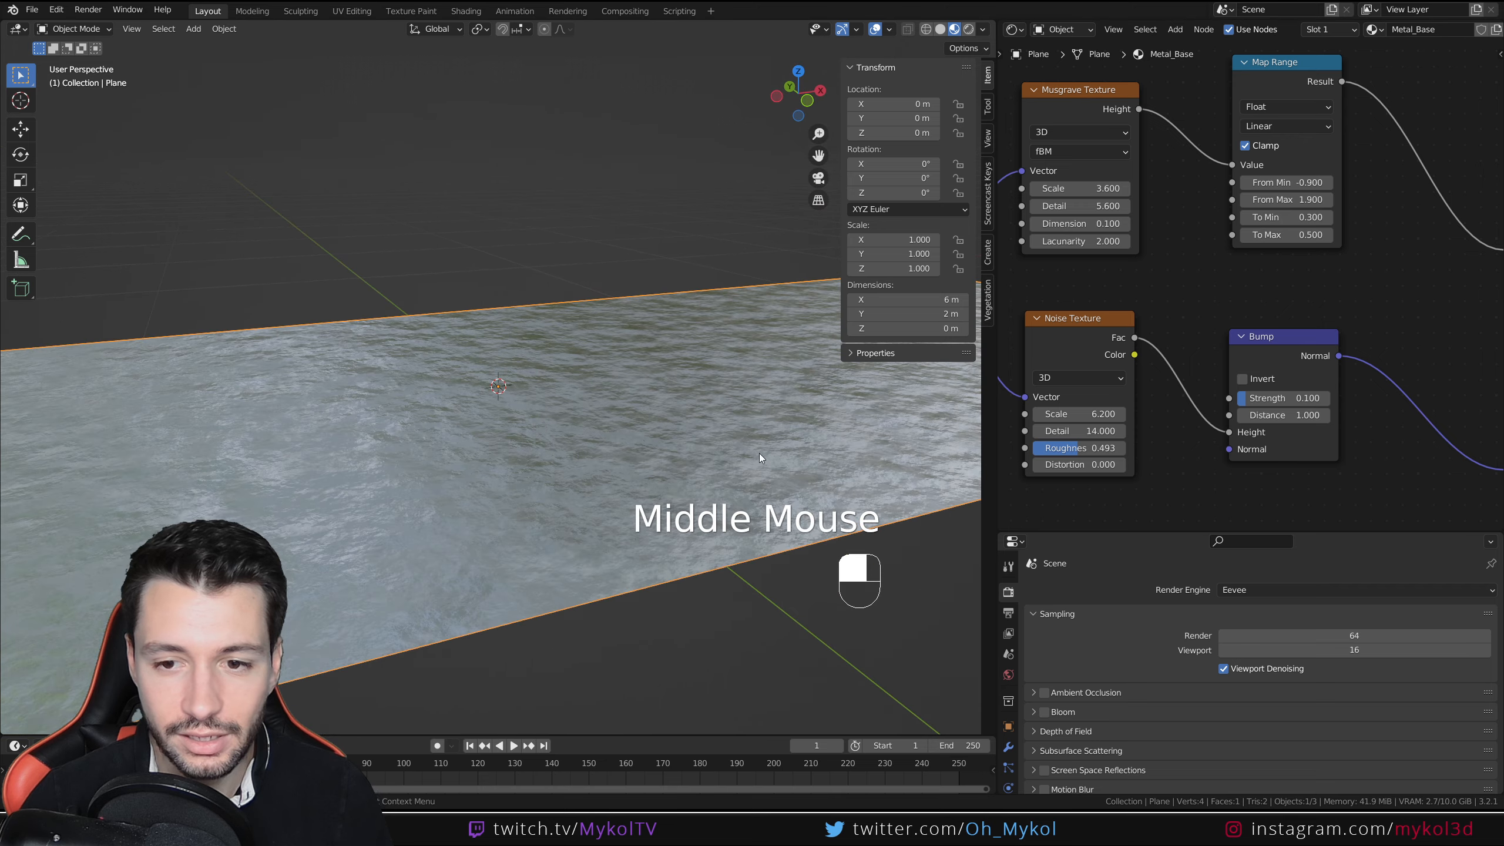
drag(1066, 447, 1093, 448)
middle_drag(729, 469, 590, 453)
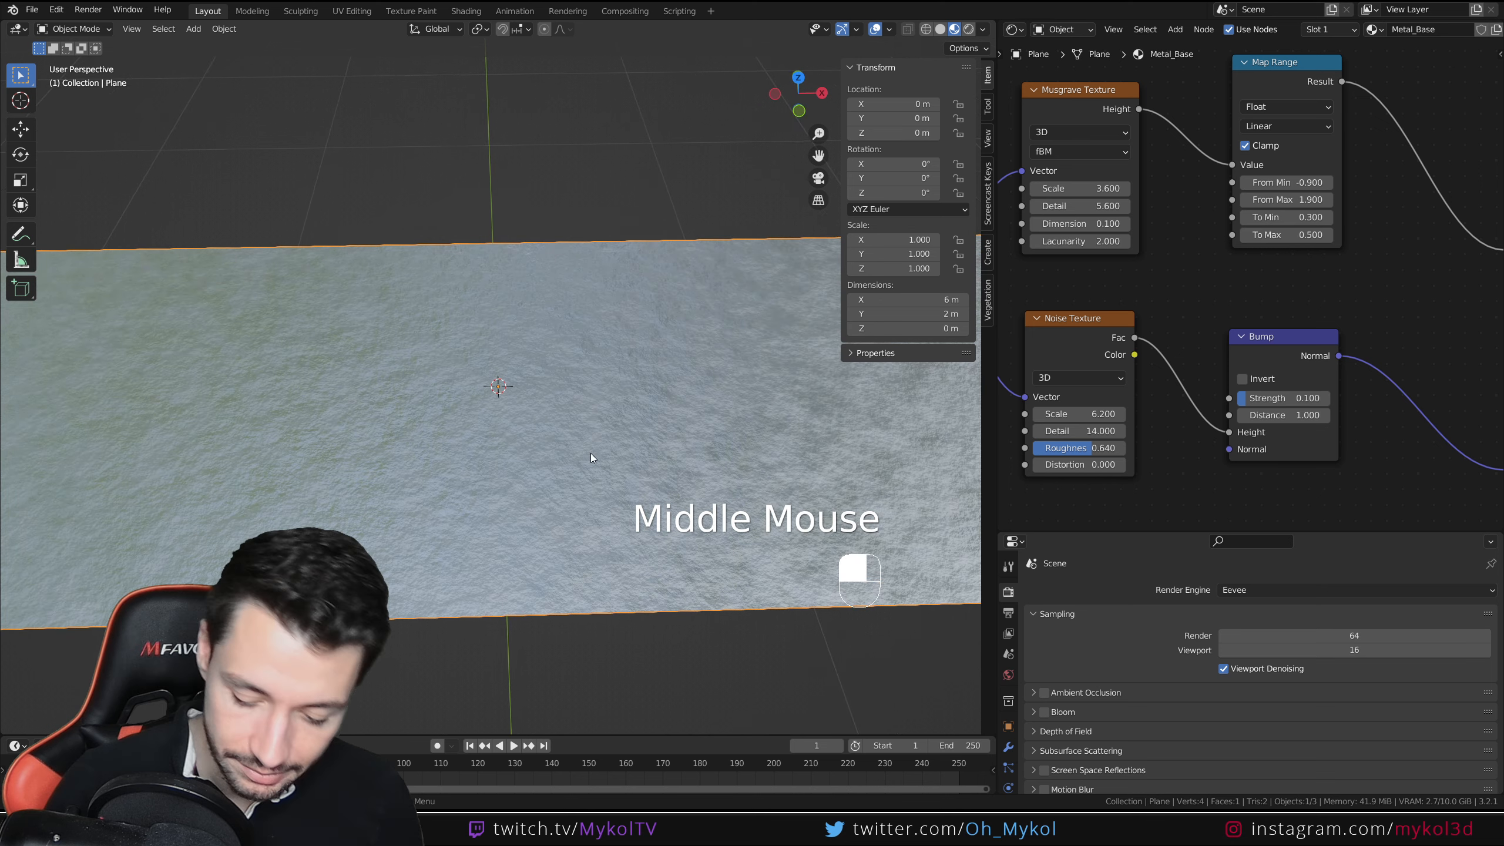
- Add two loop cuts across the plane's length and scale them apart along X, leaving a narrow strip at each short end
key(KP_7)
scroll(484, 326, down, 2)
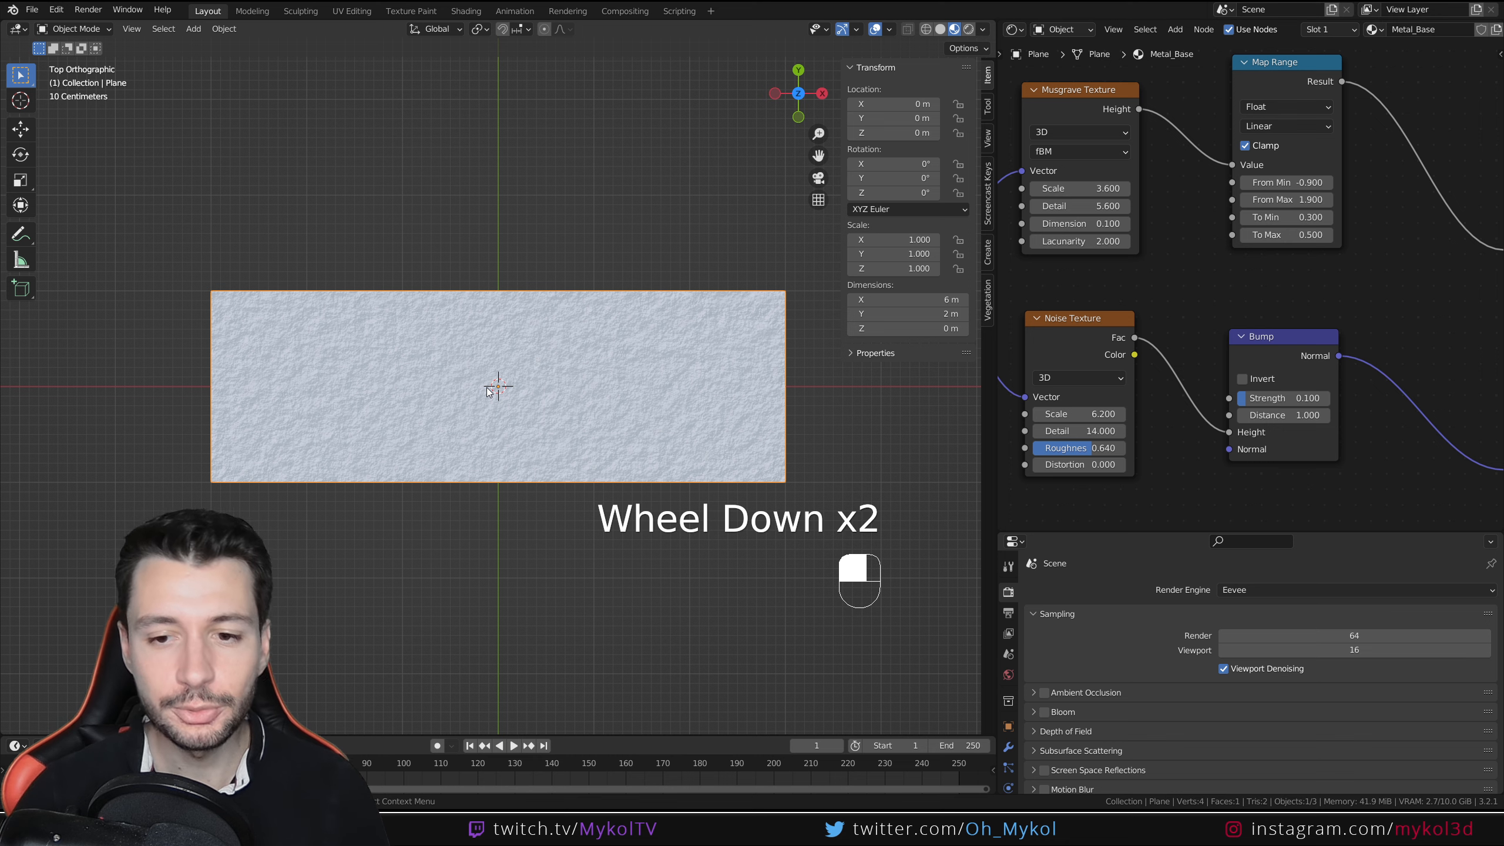
drag(1058, 533, 1058, 432)
key(Tab)
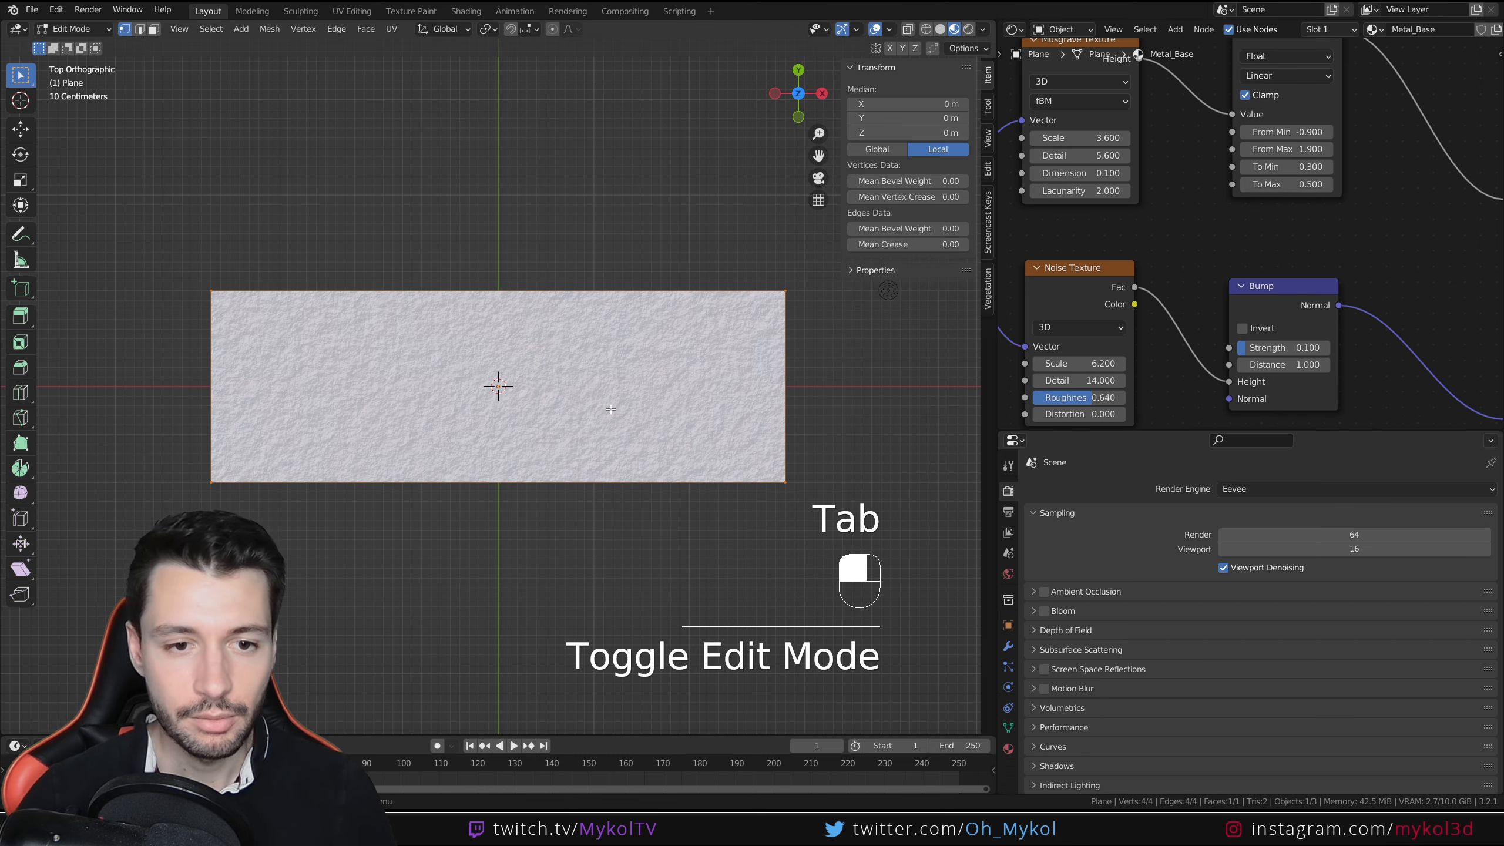
key(ctrl+r)
click(501, 291)
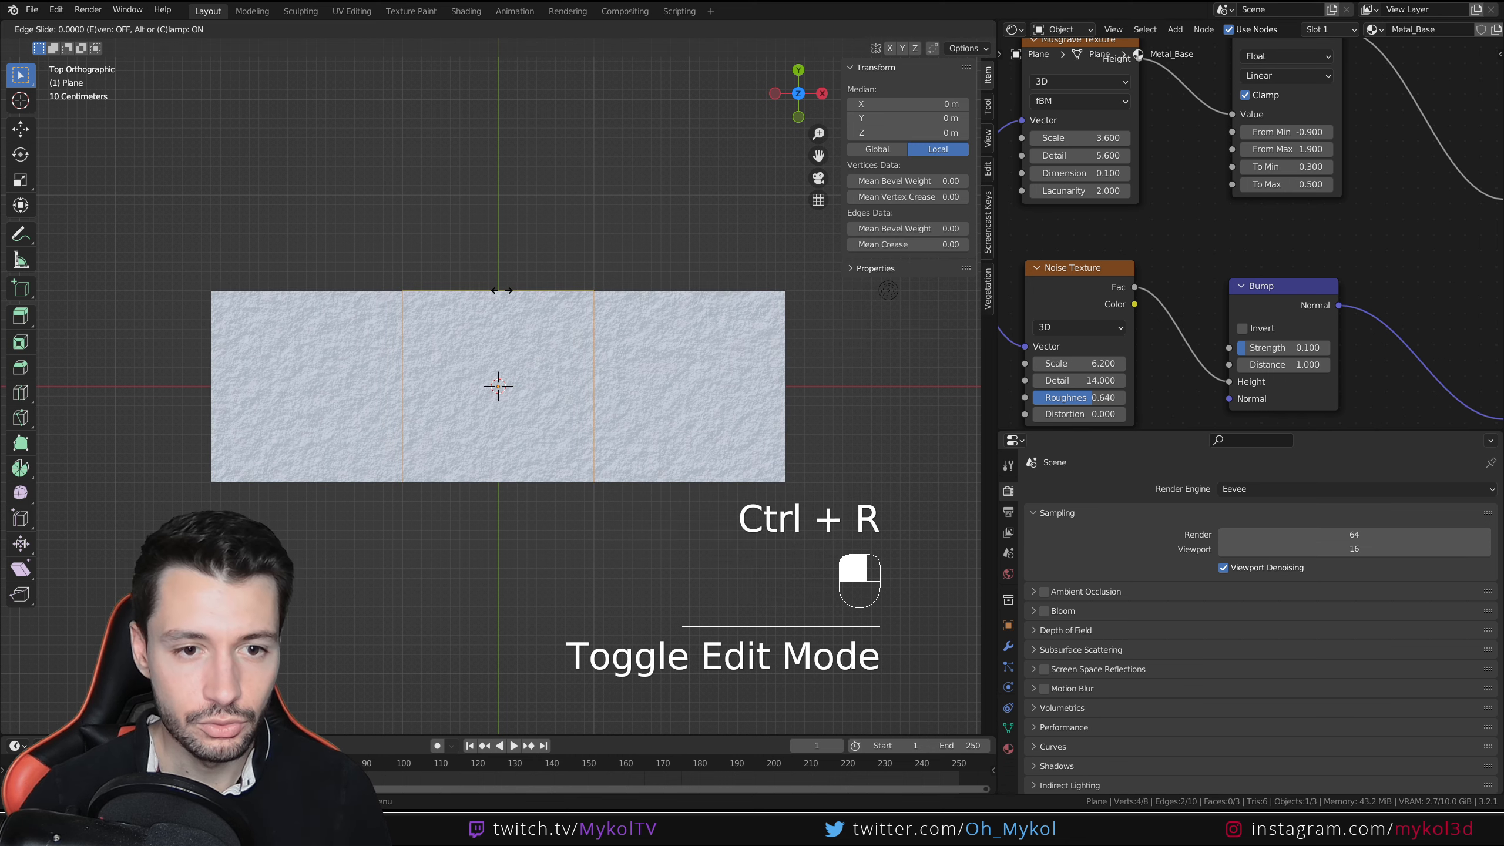
key(s)
key(x)
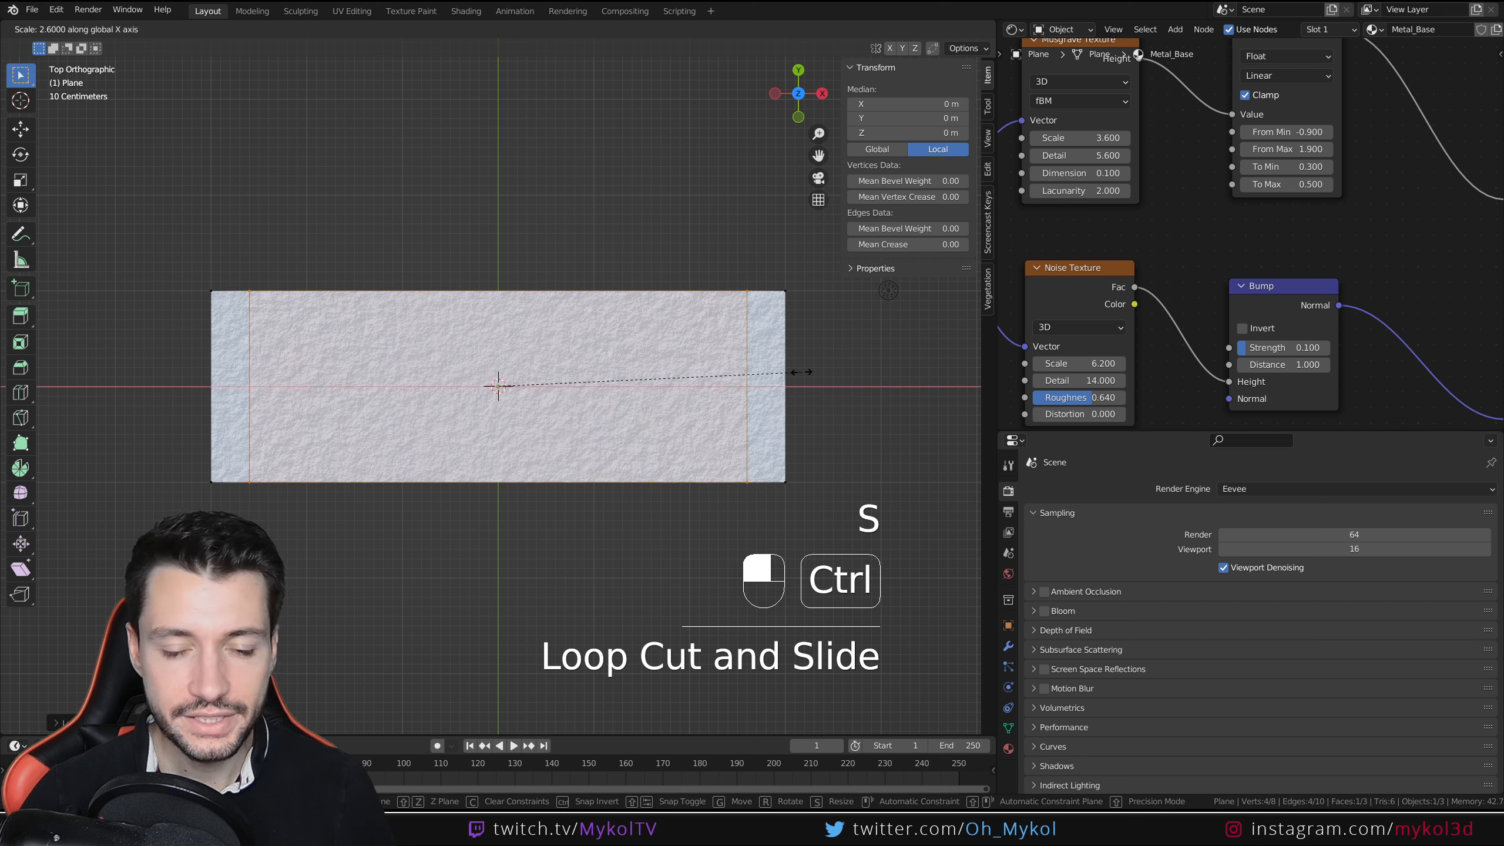
click(816, 371)
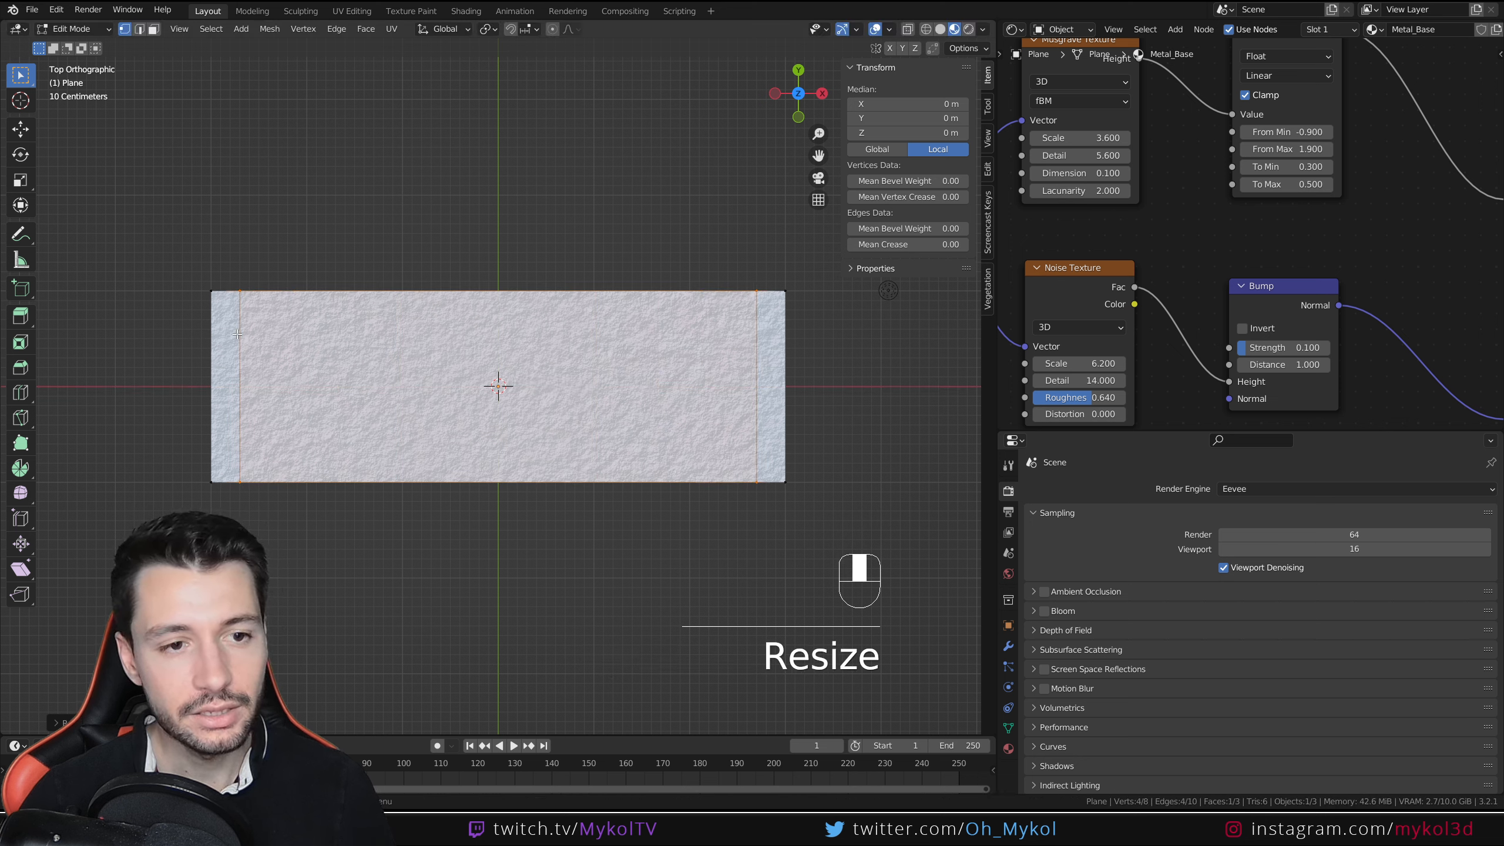
- Add a second material slot with a new material to the plane
middle_drag(609, 452, 716, 312)
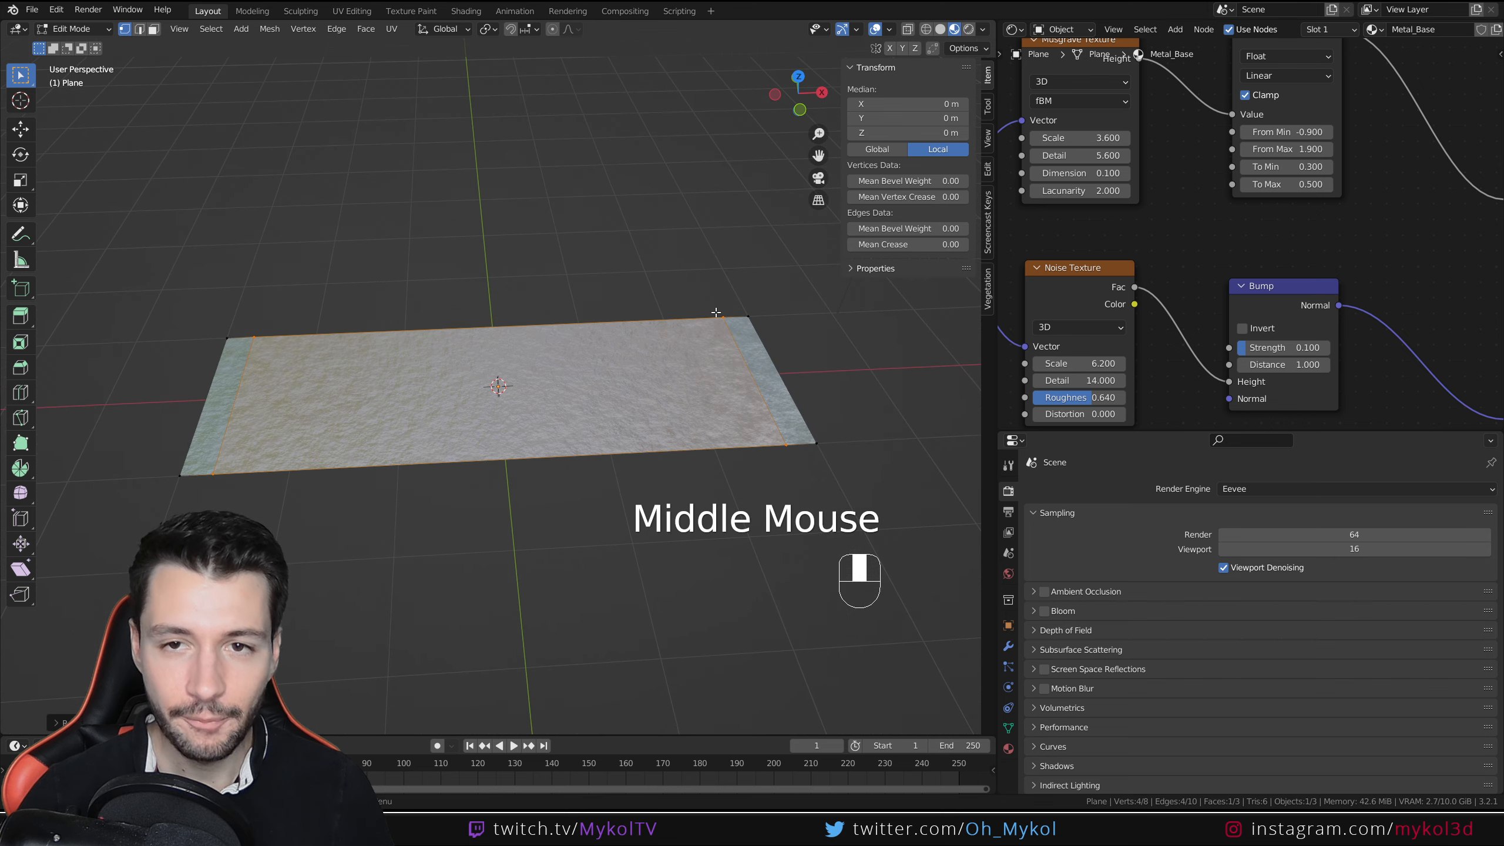
drag(1066, 432, 1060, 336)
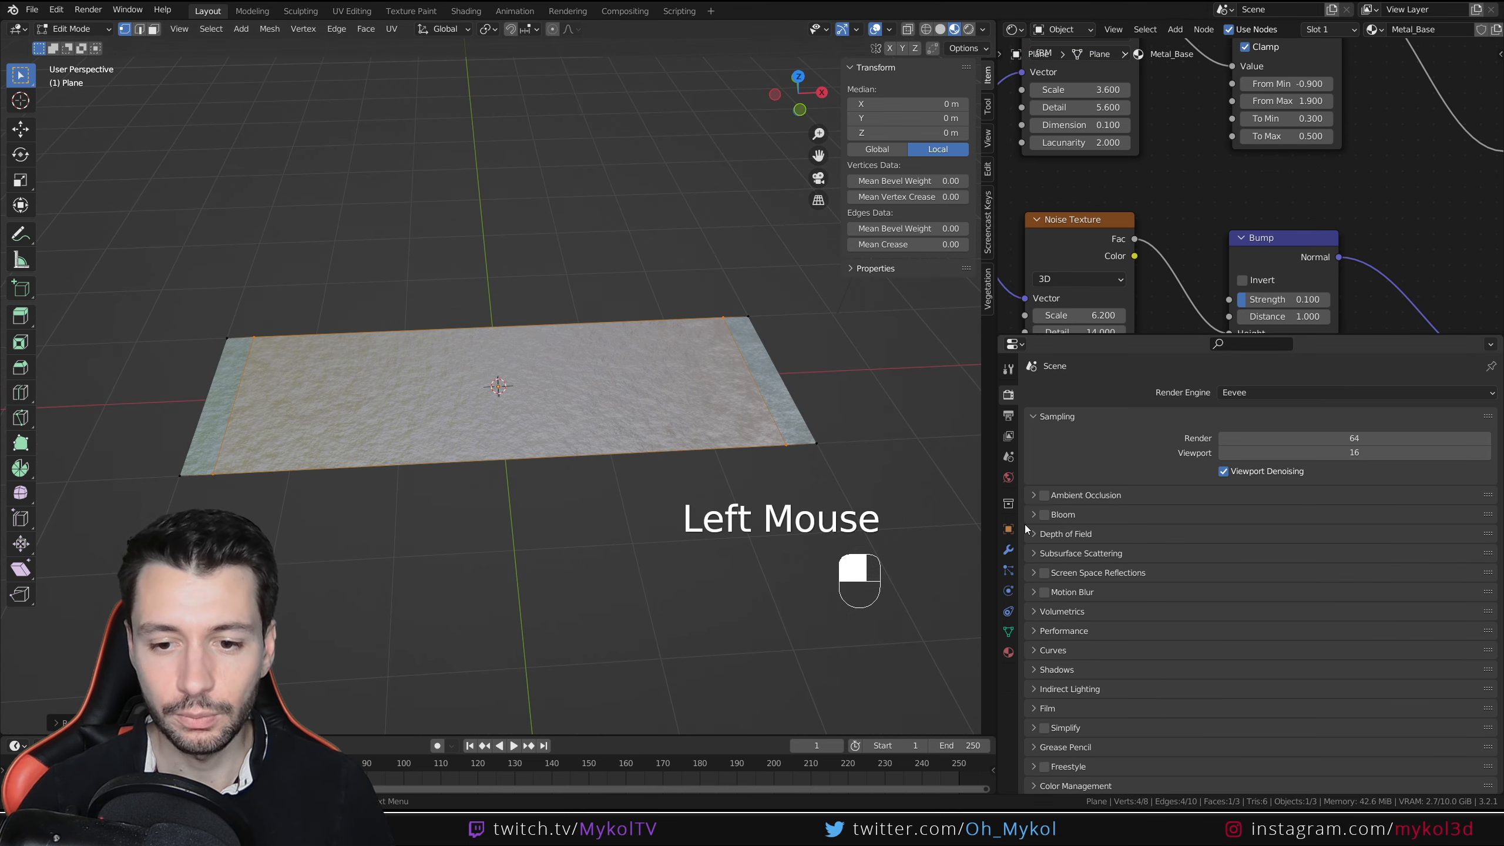
click(1008, 652)
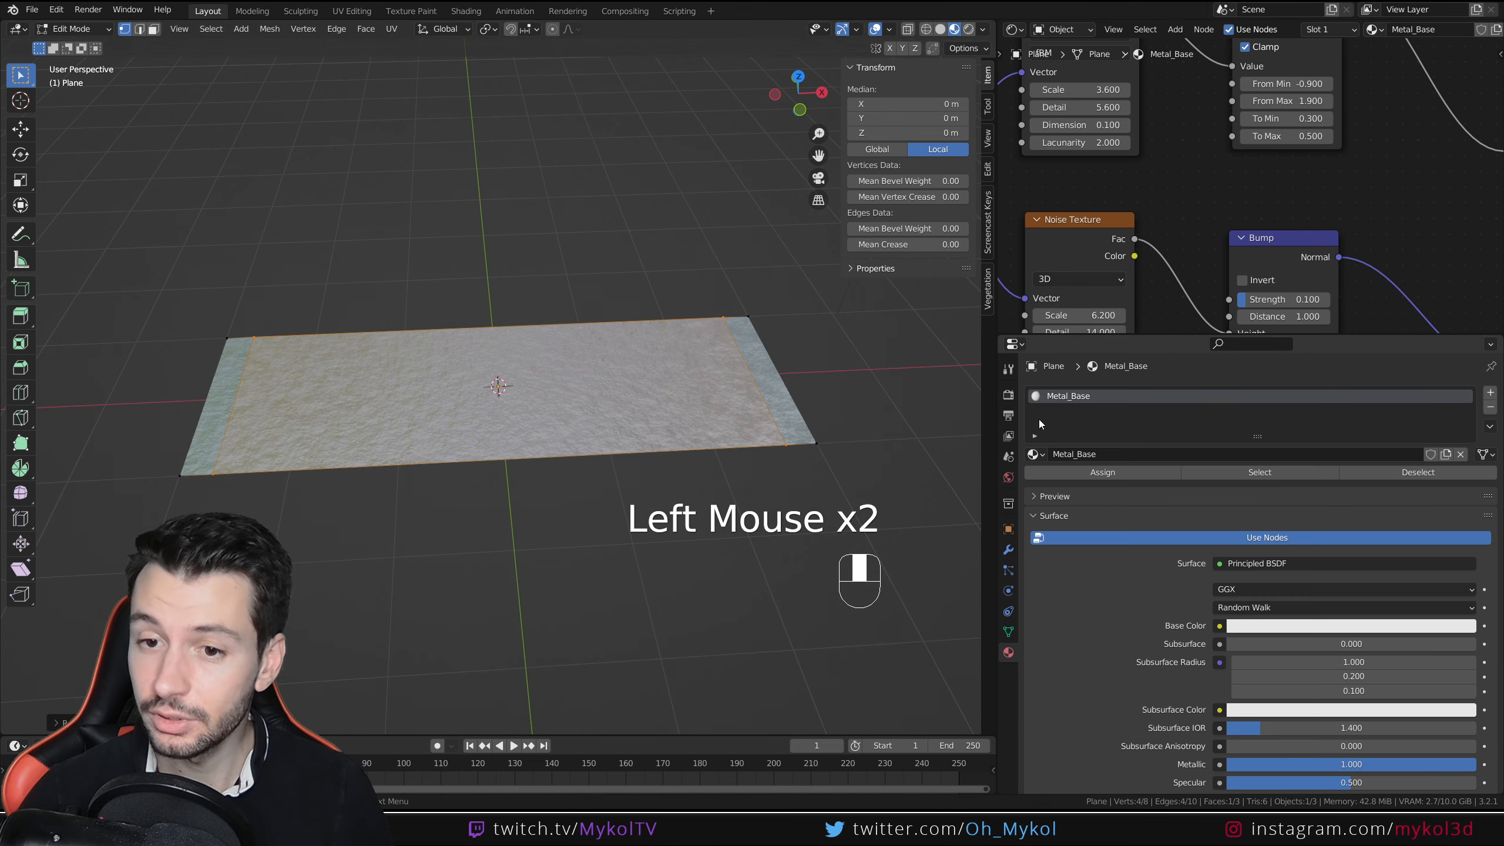
click(1491, 393)
- Rename the new material as Metal_Troue, assign it to the plane's selected middle face and return to Object Mode
double_click(1105, 483)
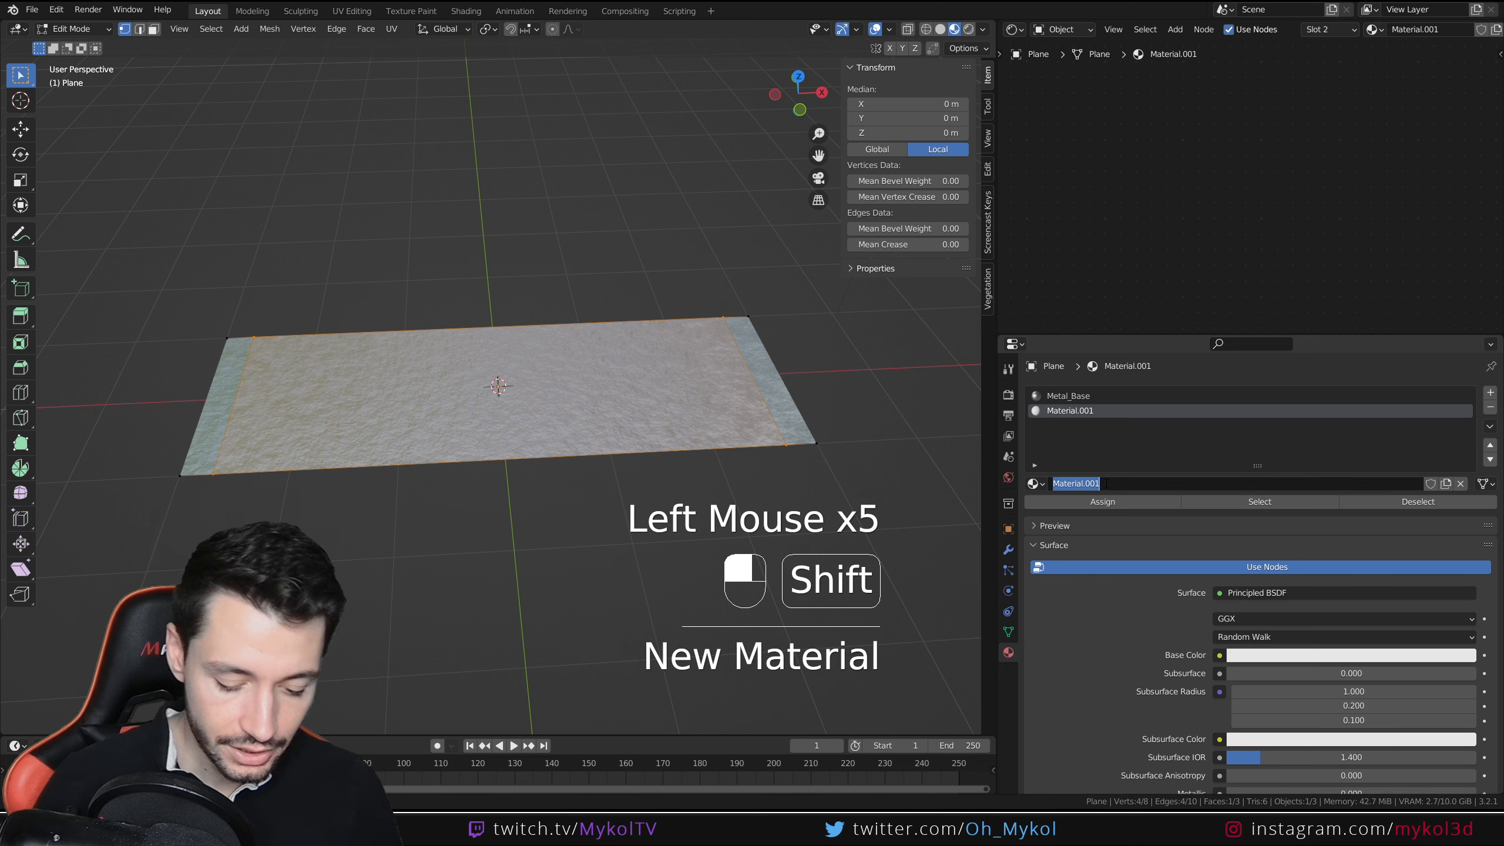
text(Metal_T)
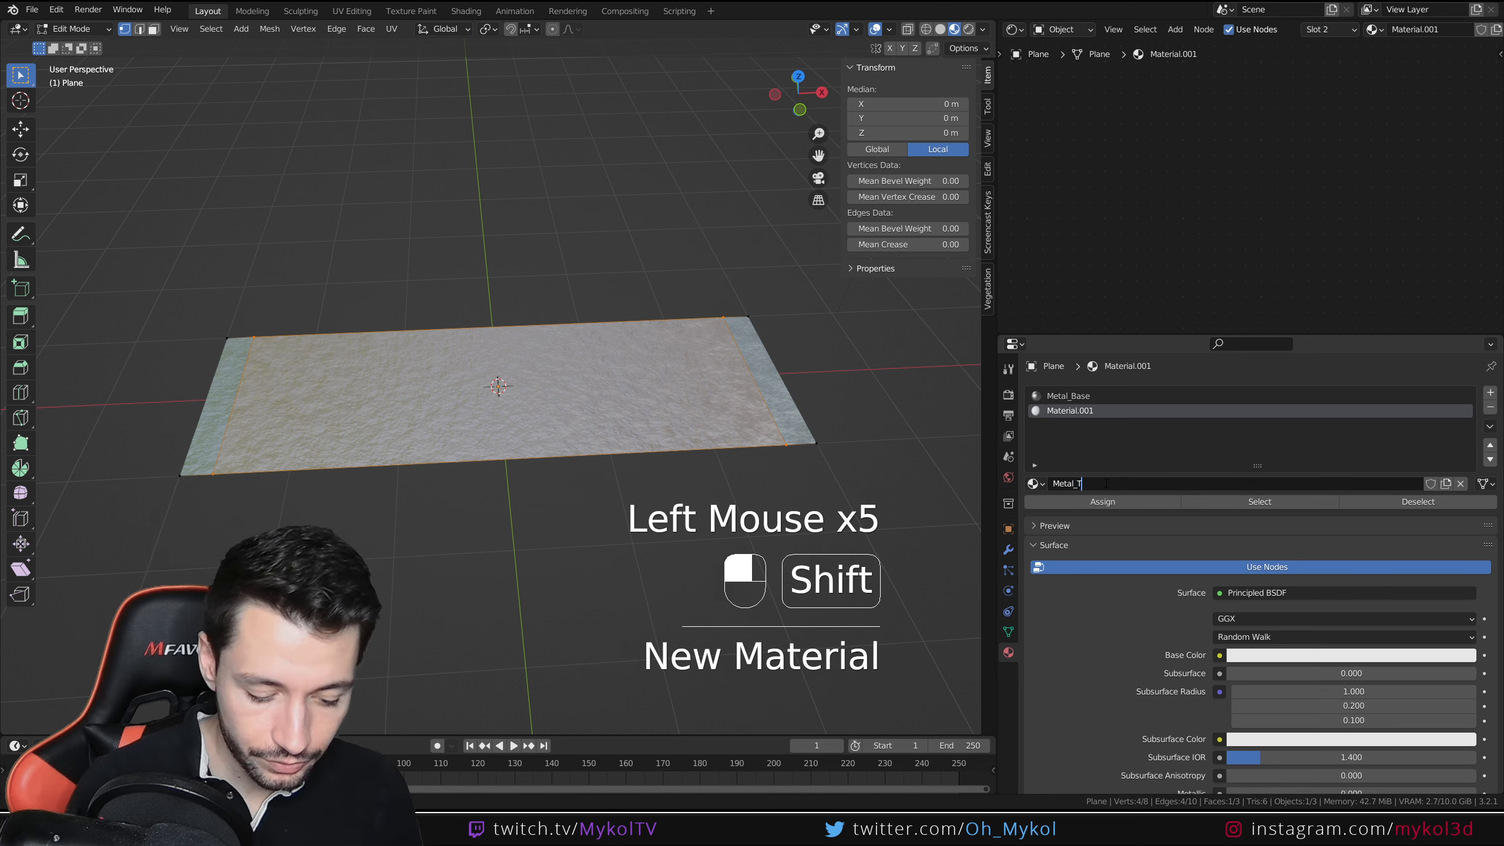
text(op)
key(BackSpace)
key(BackSpace)
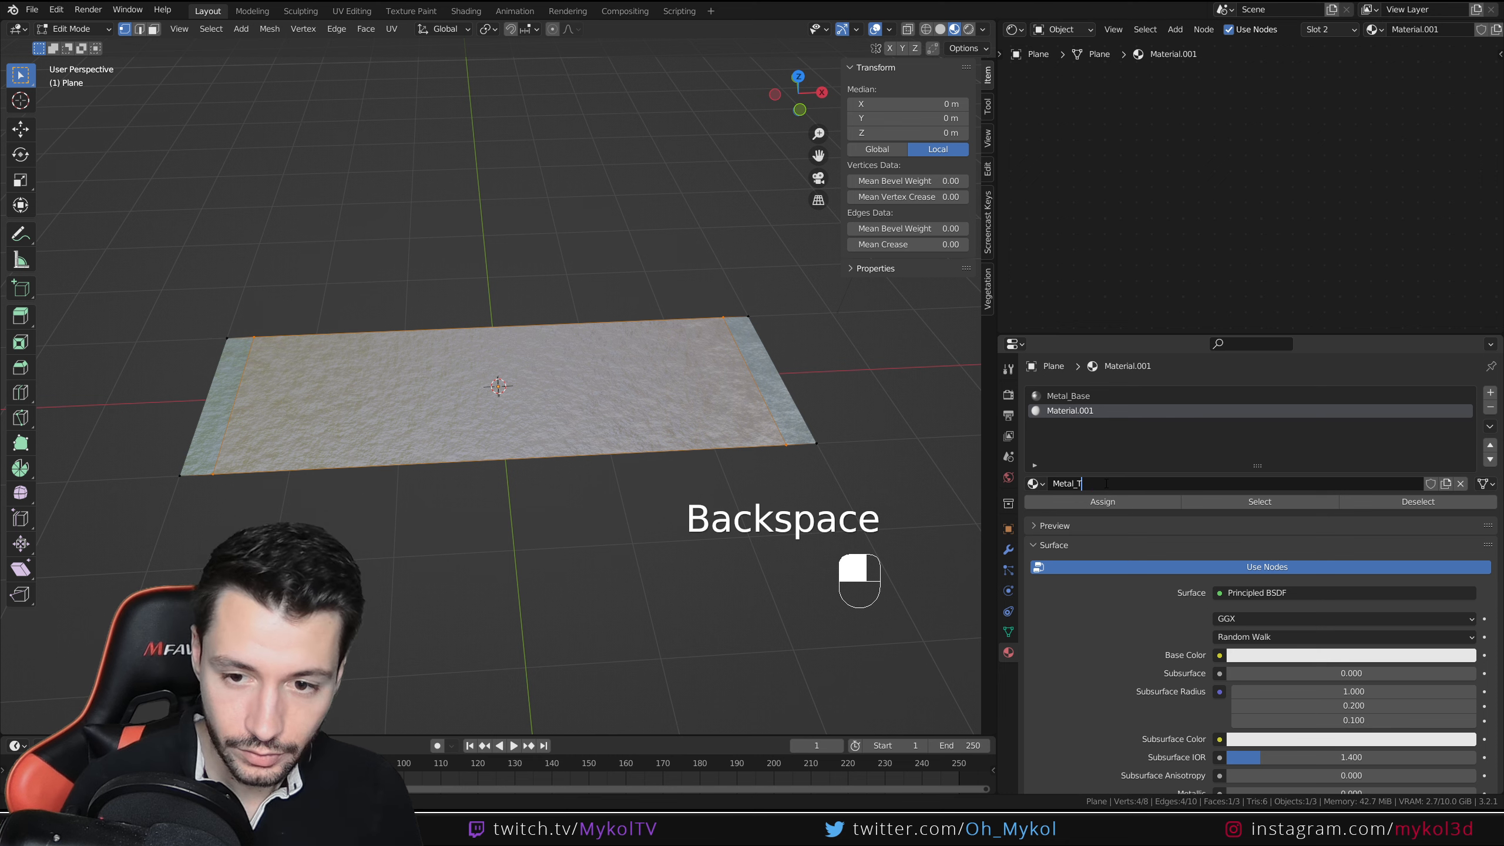
text(roue)
key(Return)
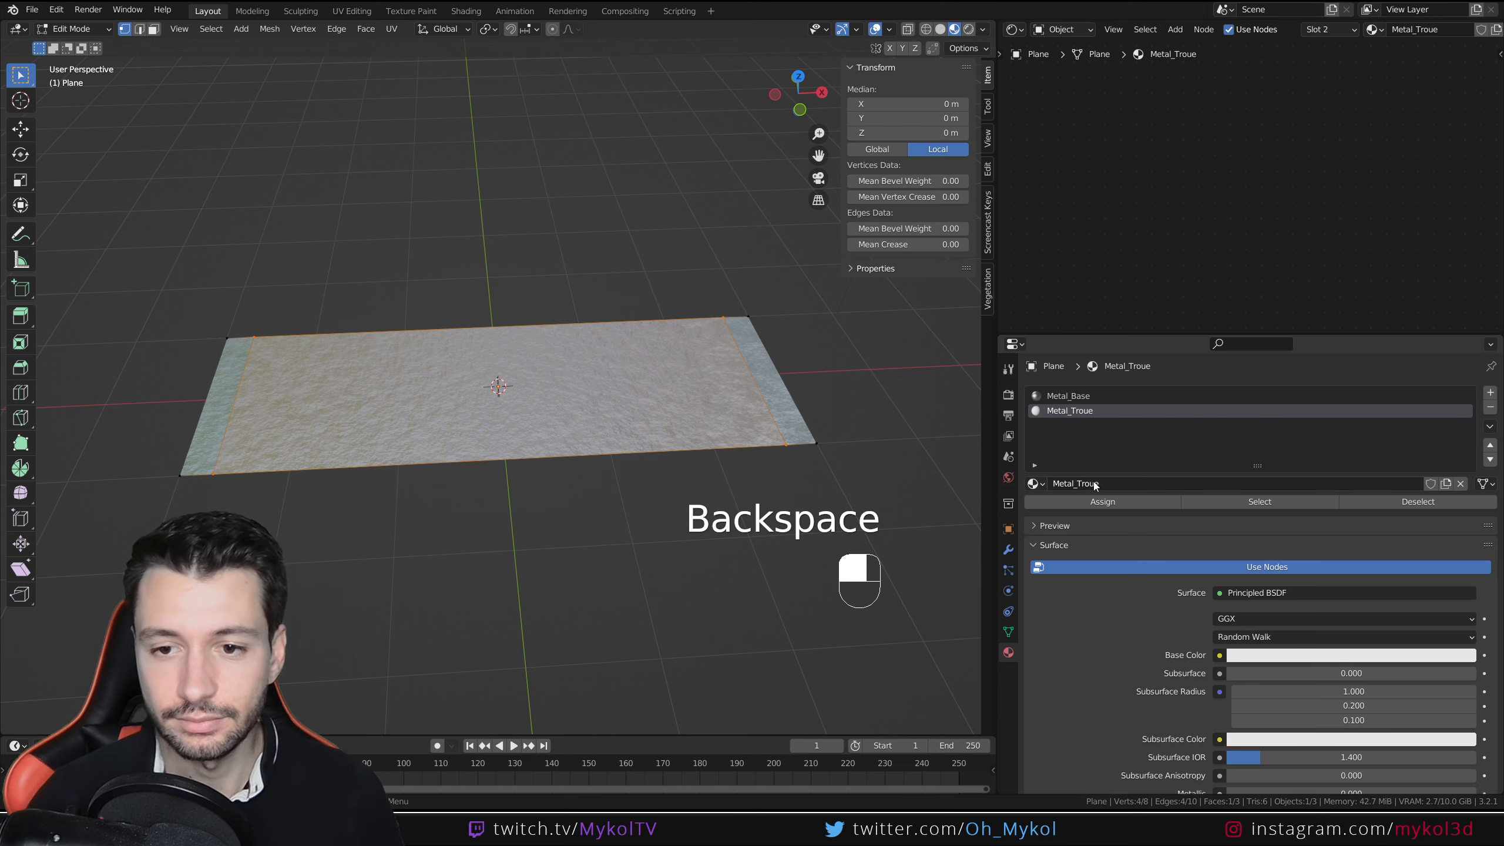
click(1102, 501)
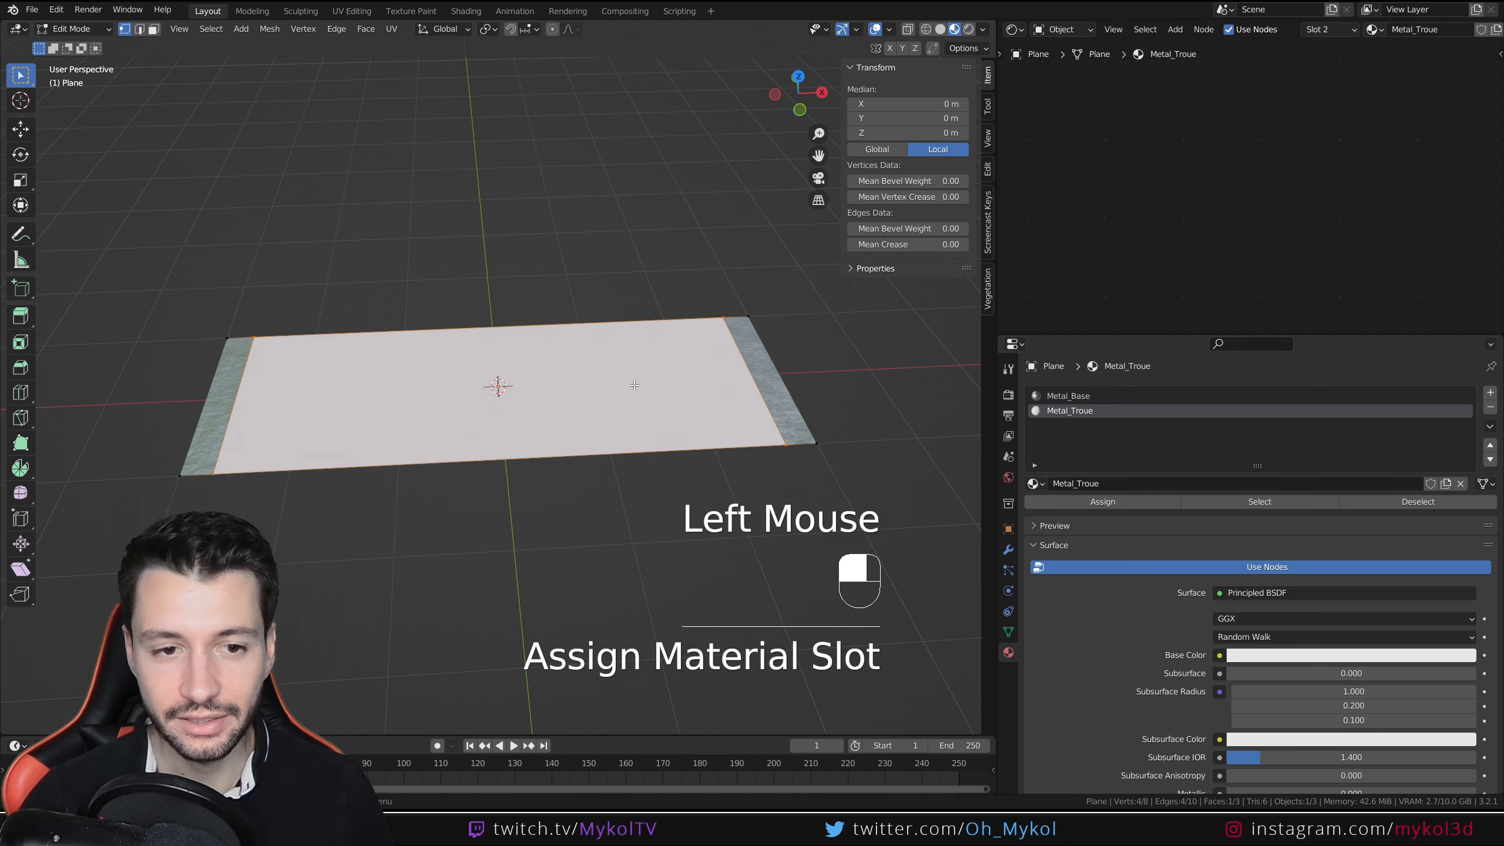
key(Tab)
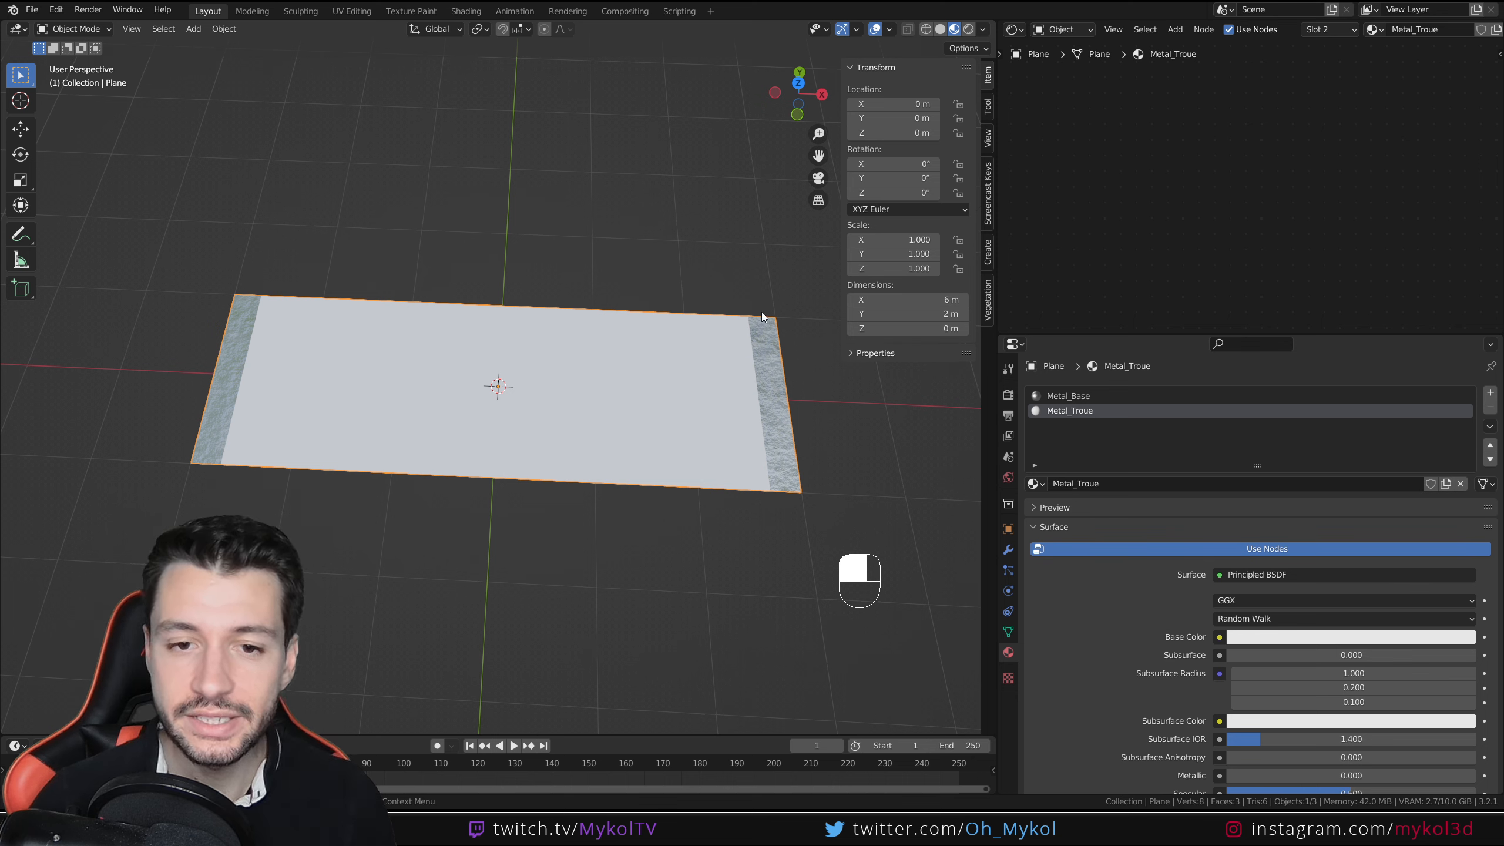
- Switch back to the Metal_Base material's nodes and enlarge the node editor area
click(1069, 395)
scroll(1165, 215, down, 4)
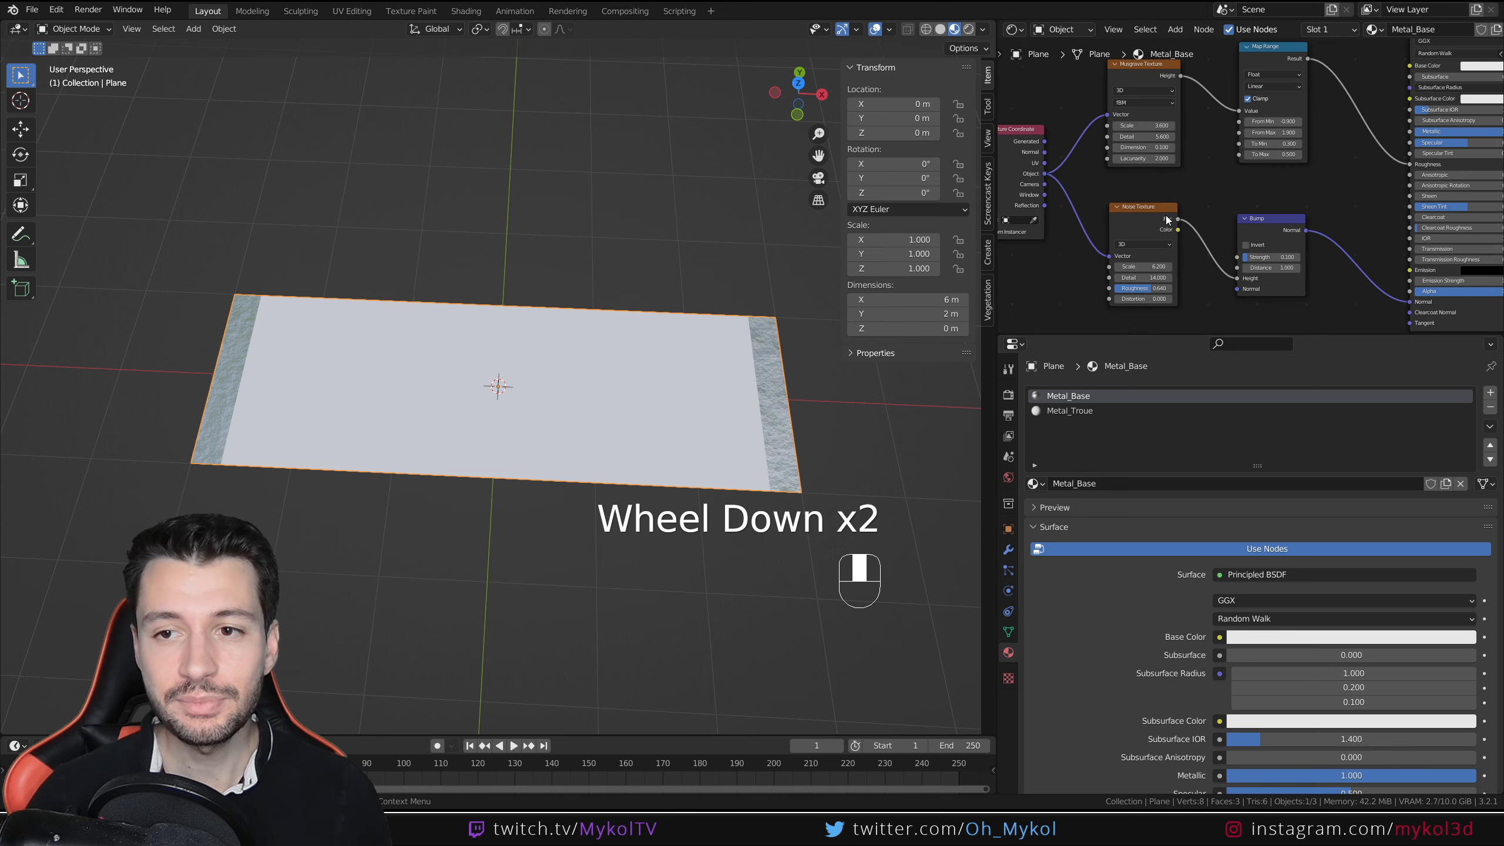
drag(1132, 333, 1133, 519)
click(997, 404)
drag(996, 405, 794, 404)
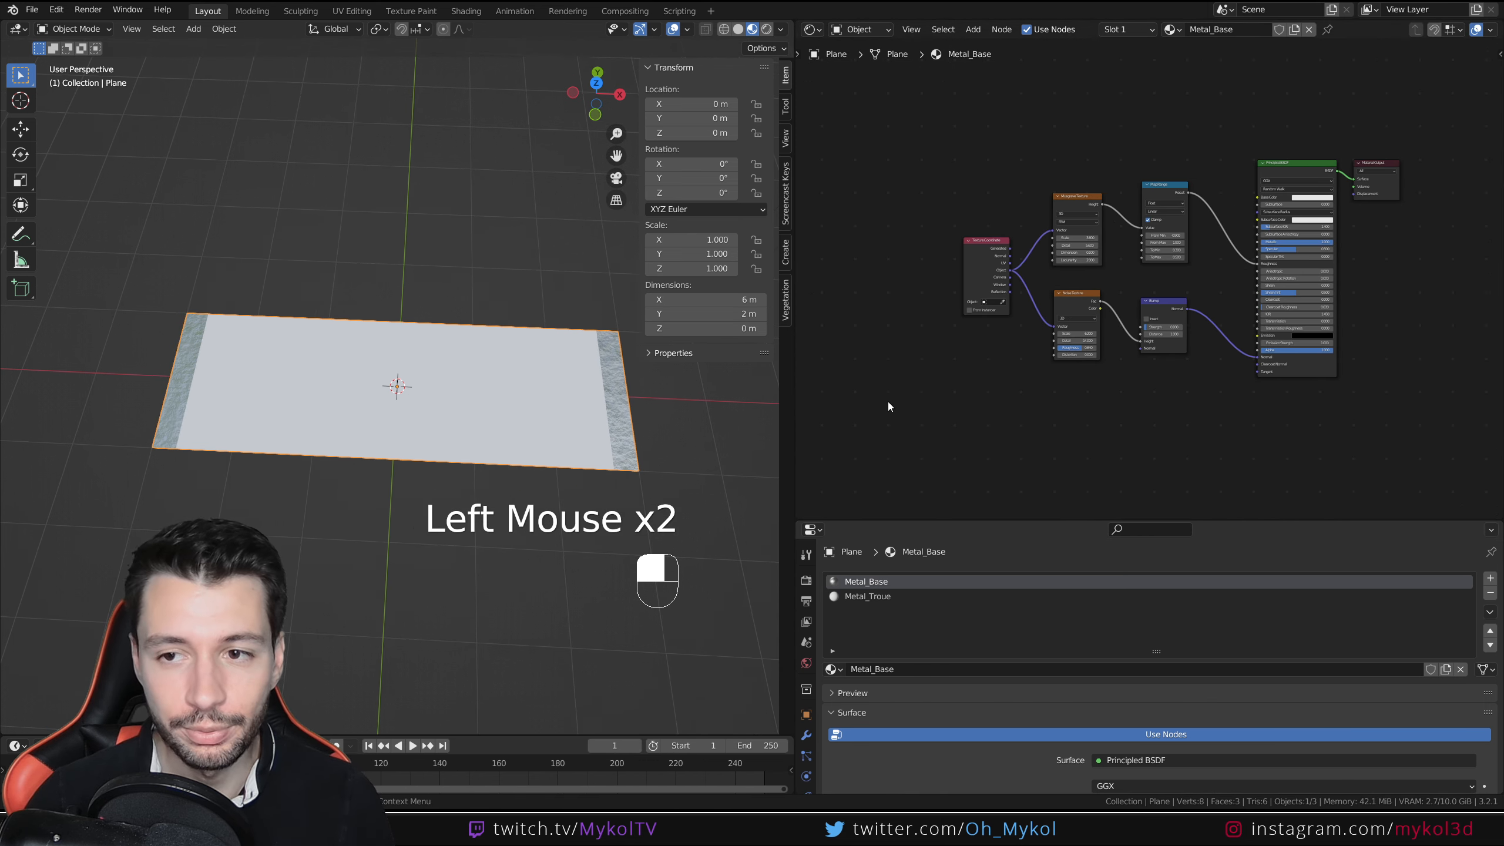
scroll(888, 409, up, 2)
middle_drag(877, 240, 933, 216)
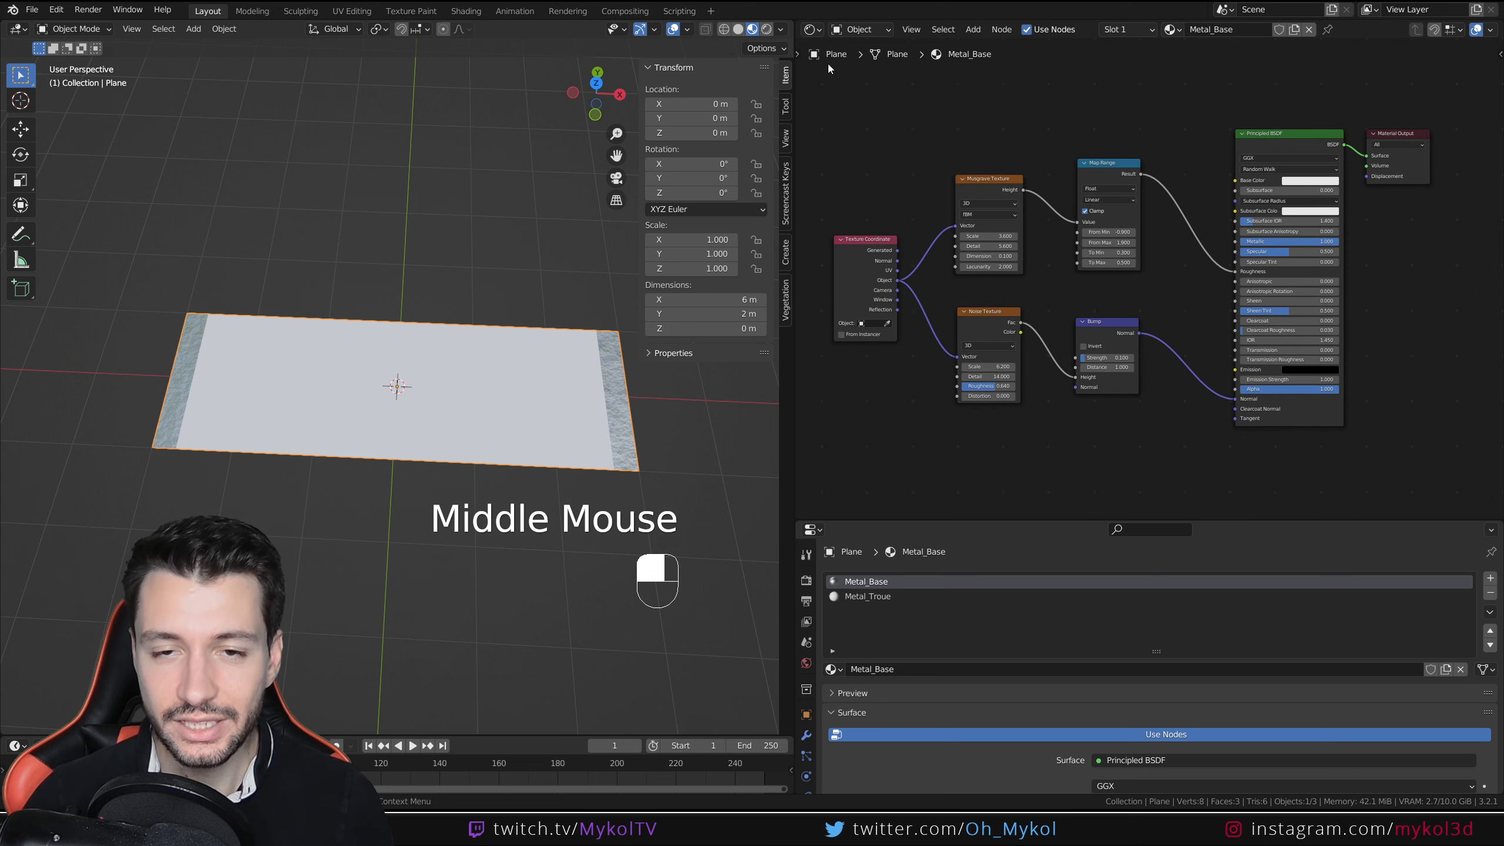
- Move the Material Output away from the other Metal_Base nodes and combine all nodes except it into a node group
drag(827, 66, 1343, 488)
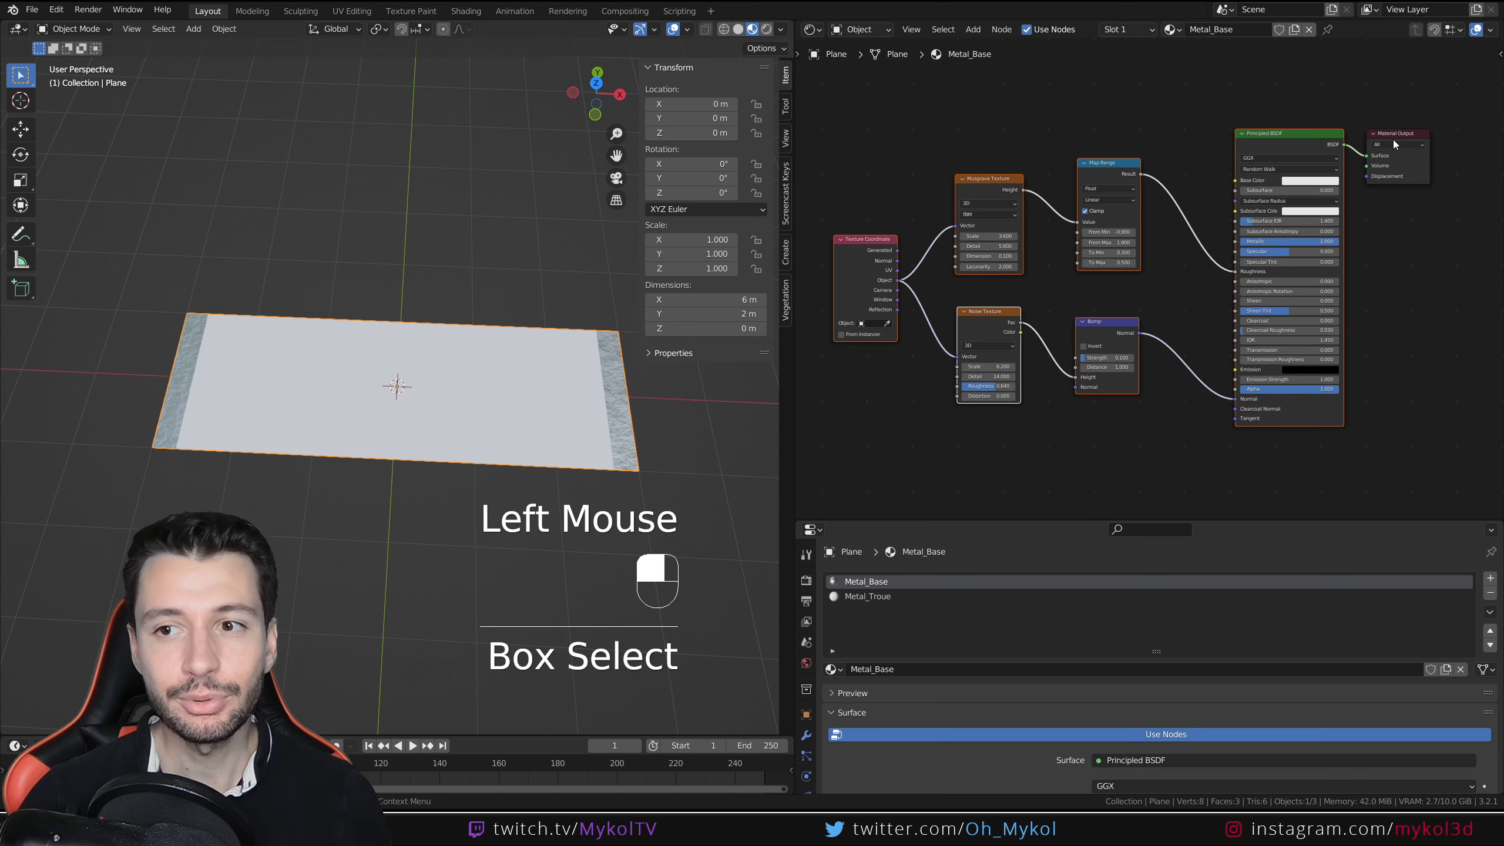
drag(1394, 144, 1444, 141)
drag(1372, 97, 823, 468)
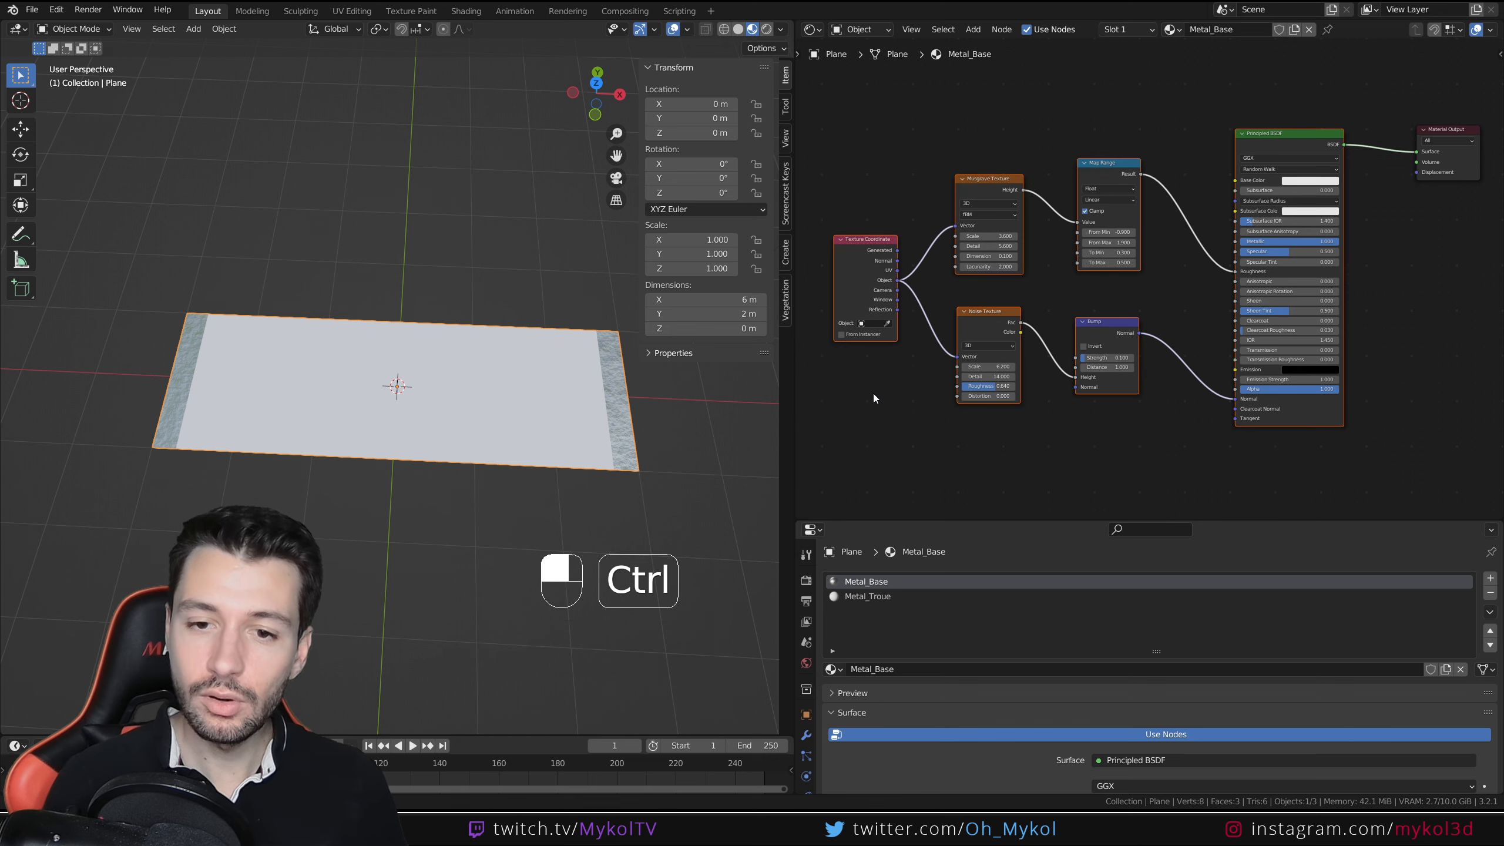
key(ctrl+g)
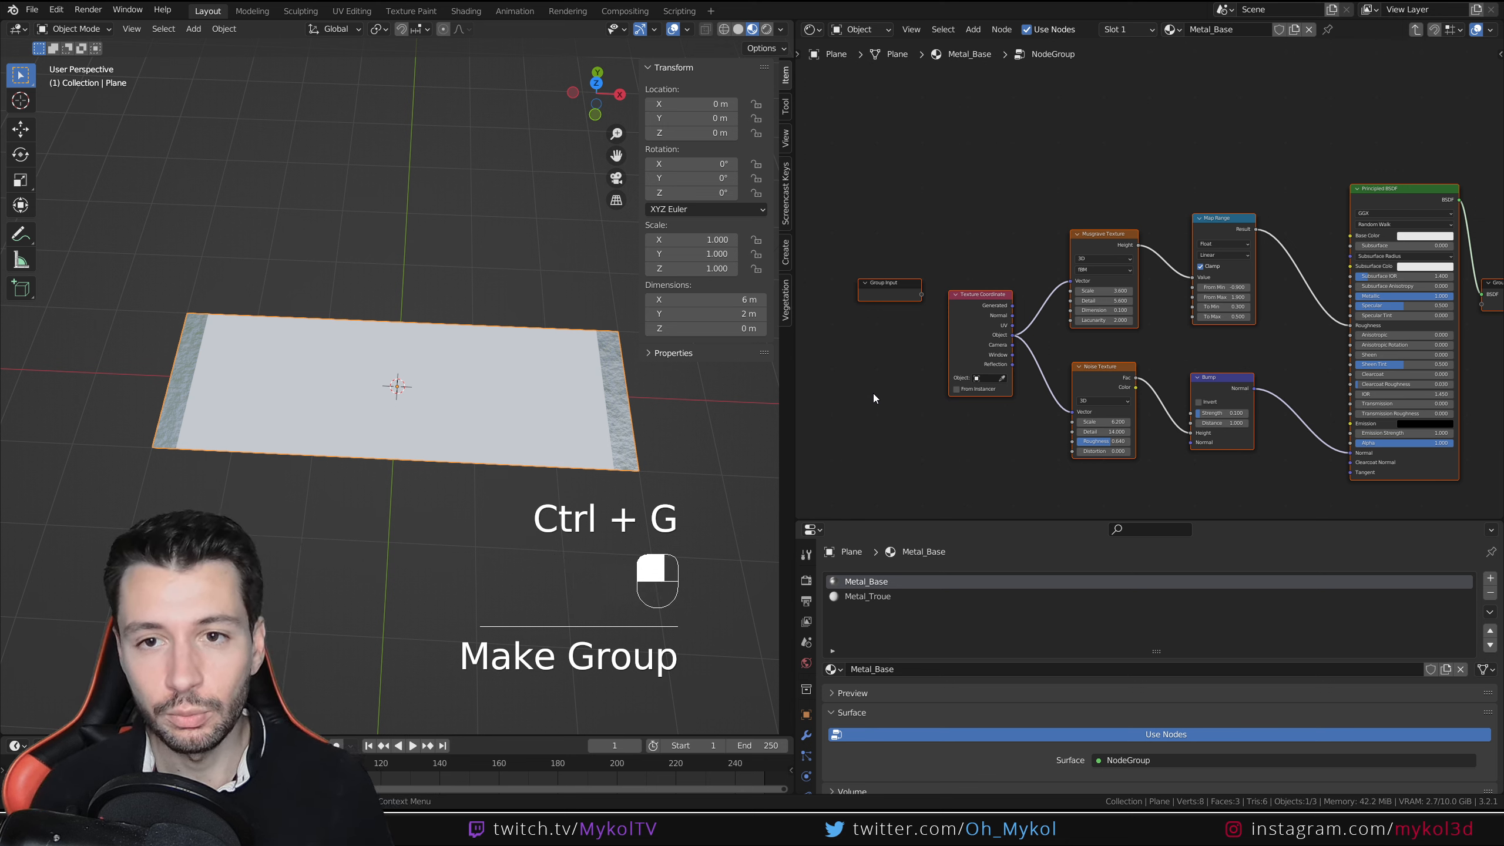
middle_drag(1408, 267, 1356, 220)
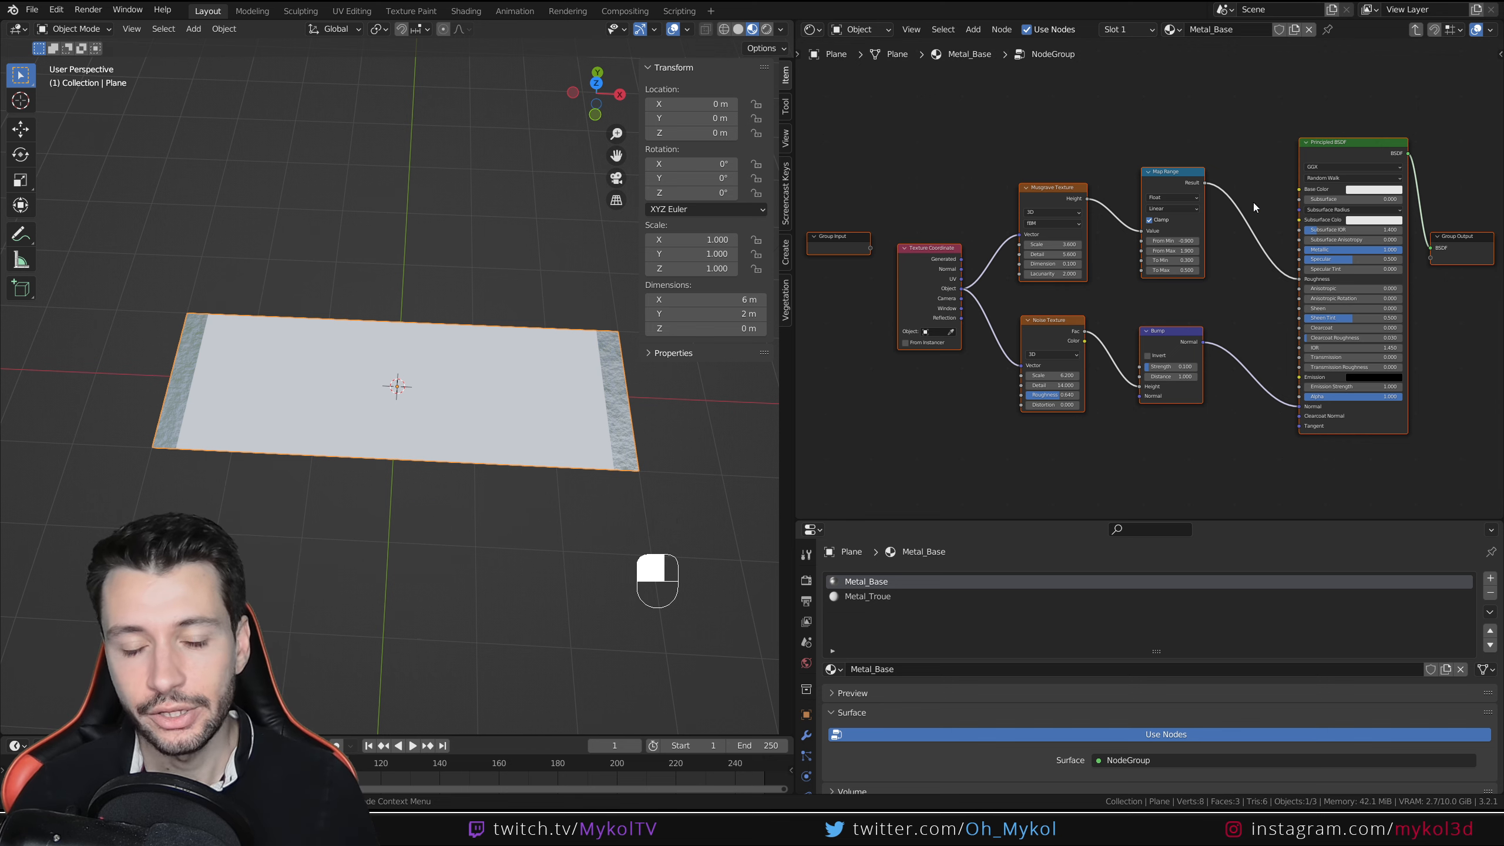
drag(837, 240, 843, 235)
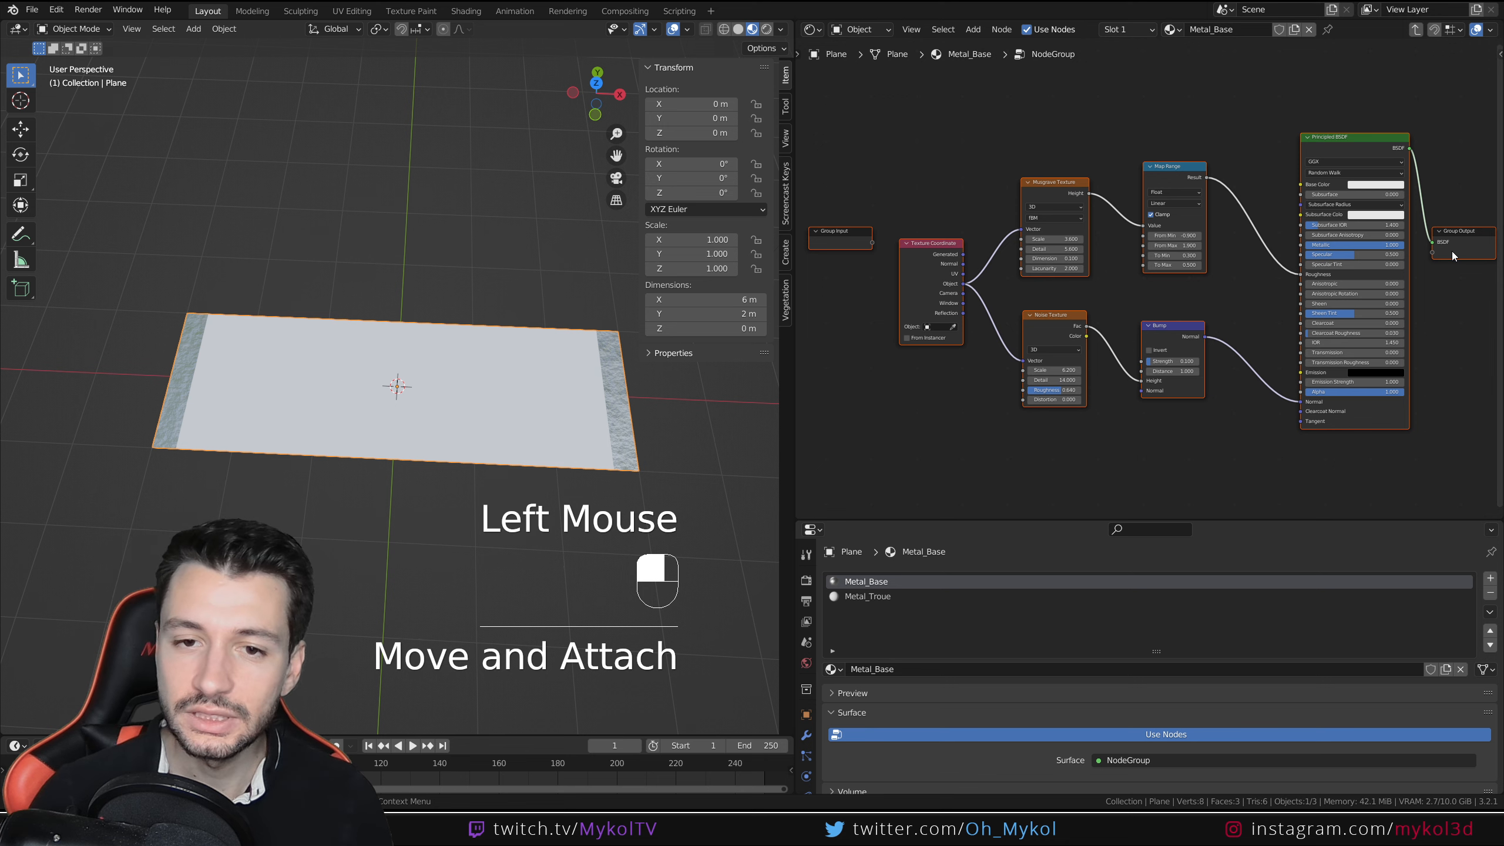
click(901, 167)
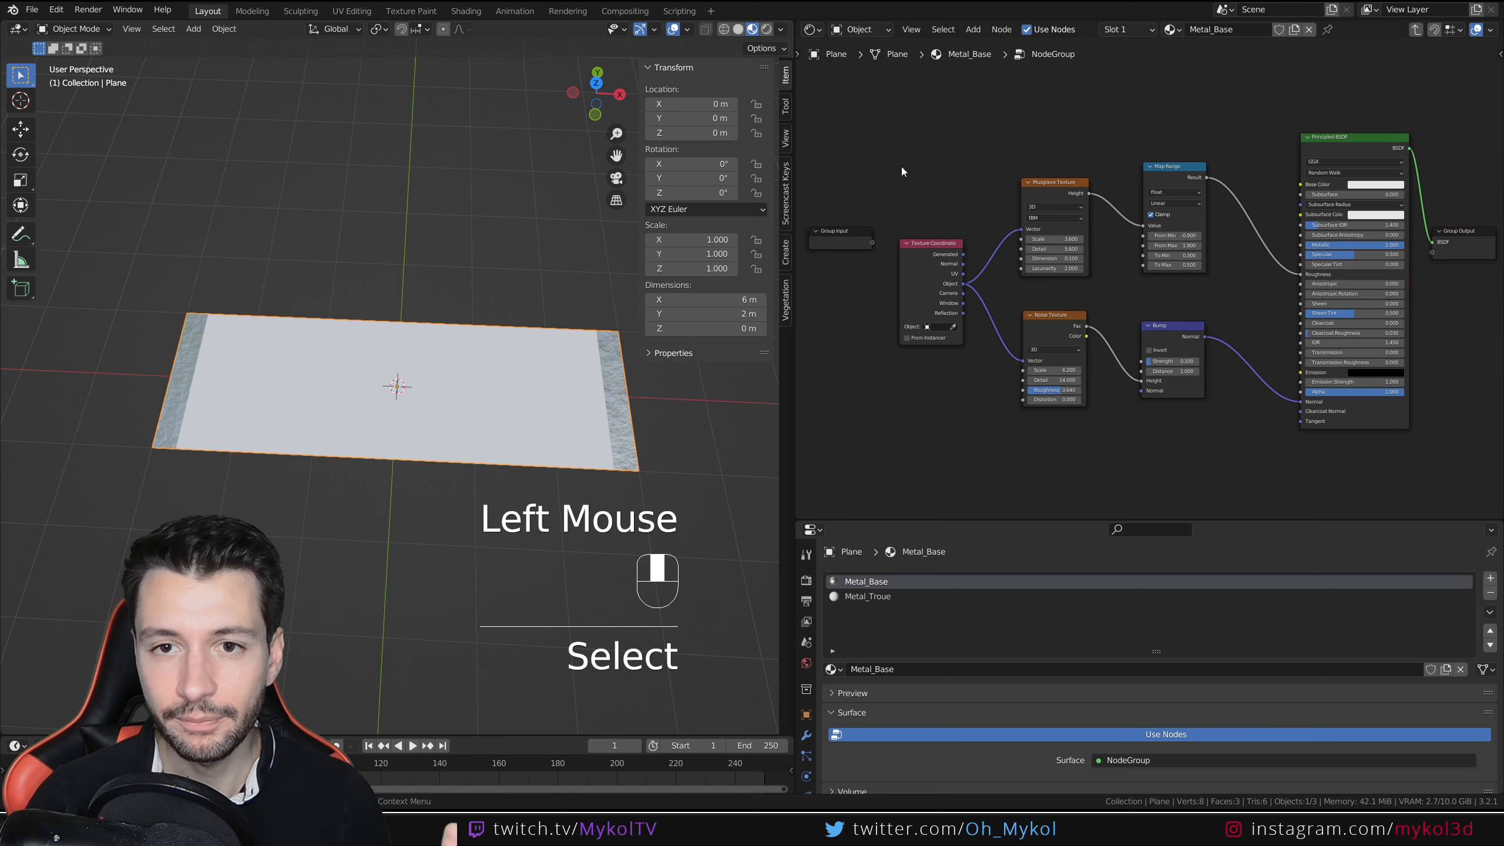
- Step out of the node group to view the Metal_Base top-level tree and re-enter the group
middle_drag(901, 167, 911, 178)
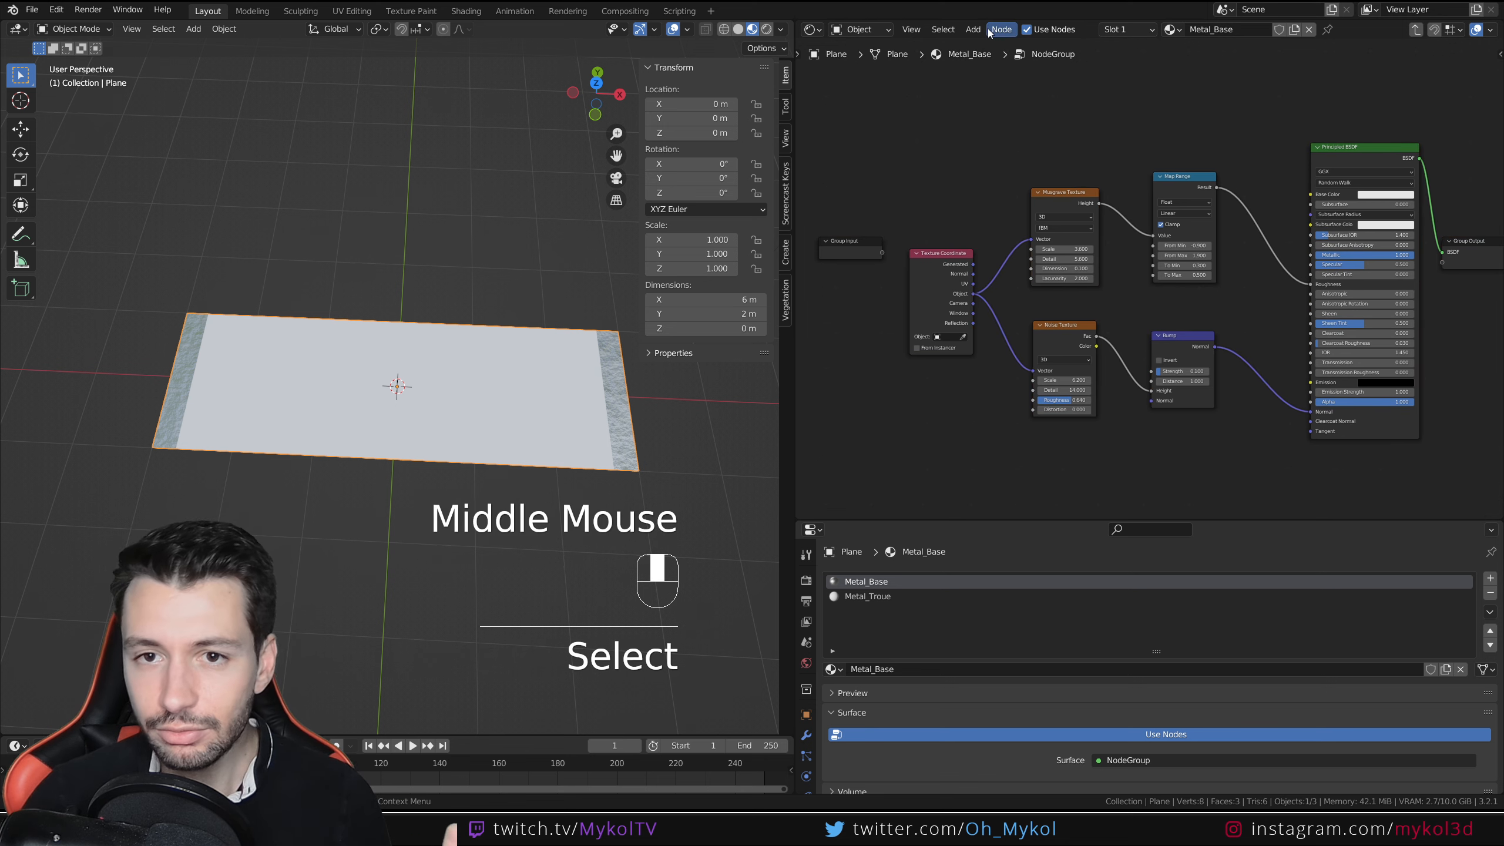
double_click(969, 55)
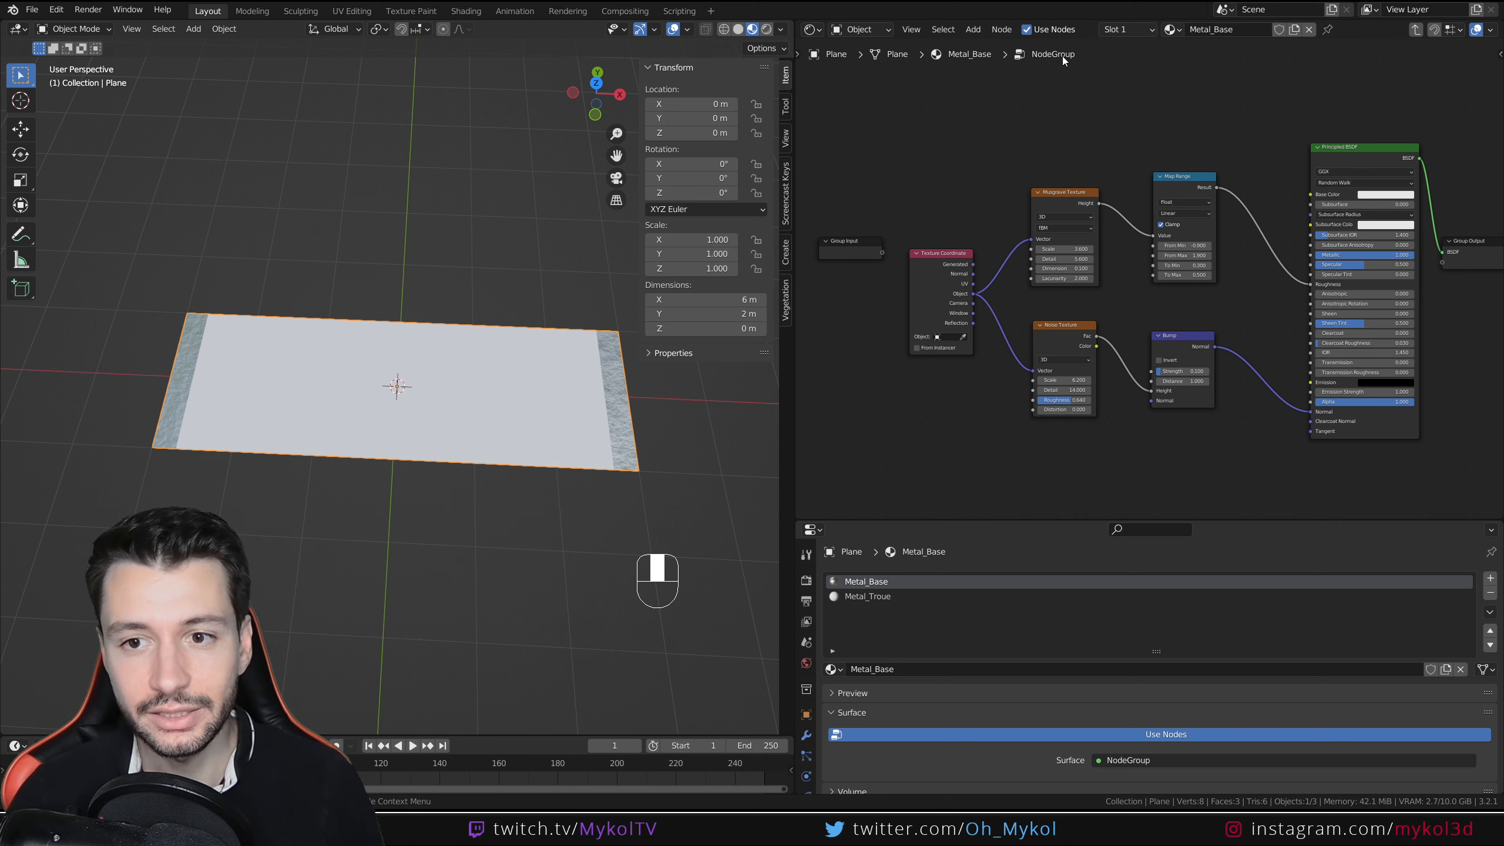
key(ctrl+Tab)
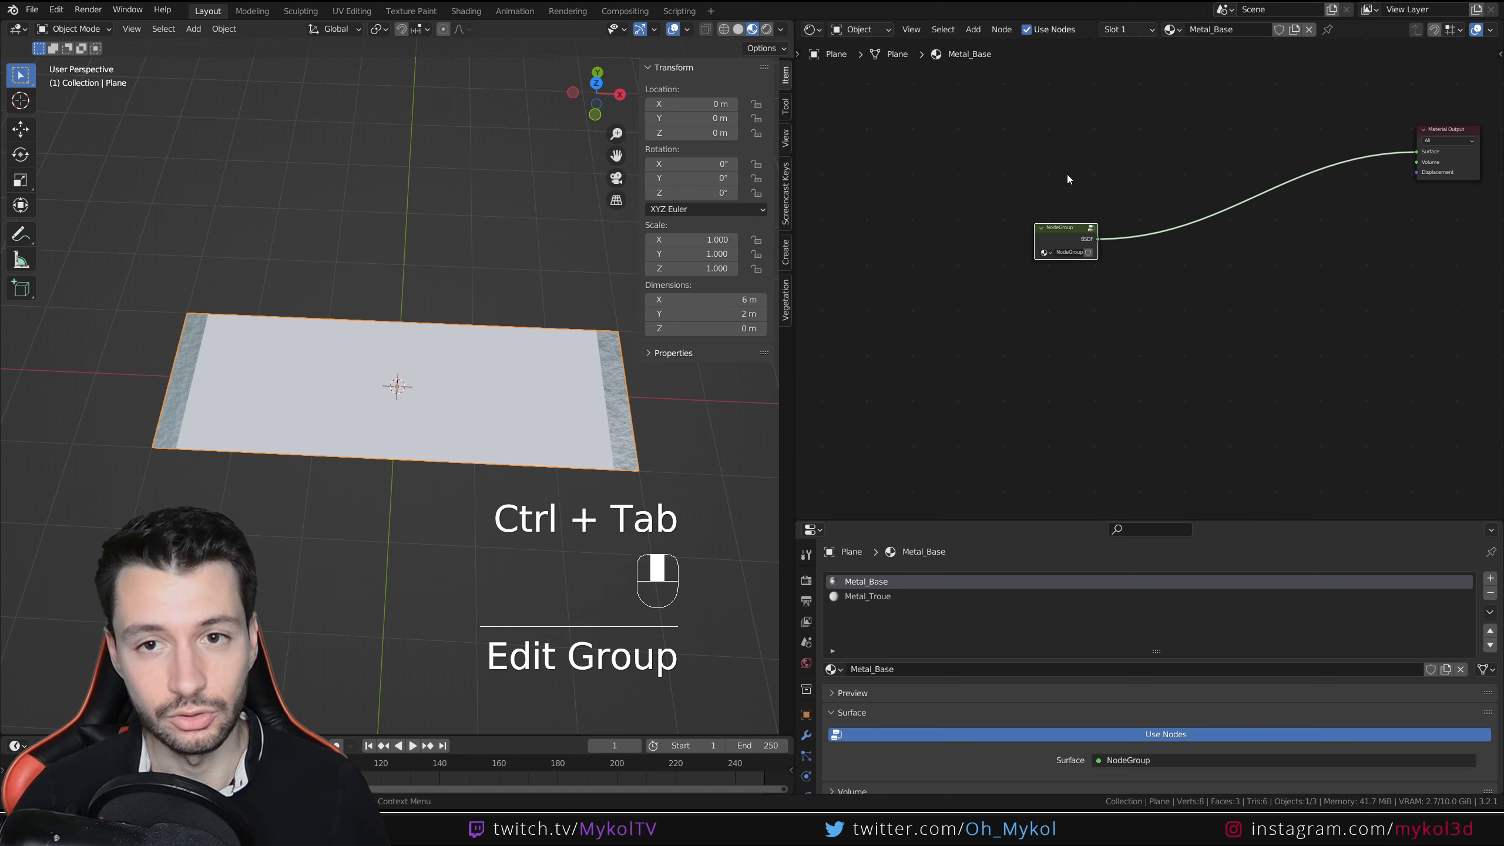
key(Tab)
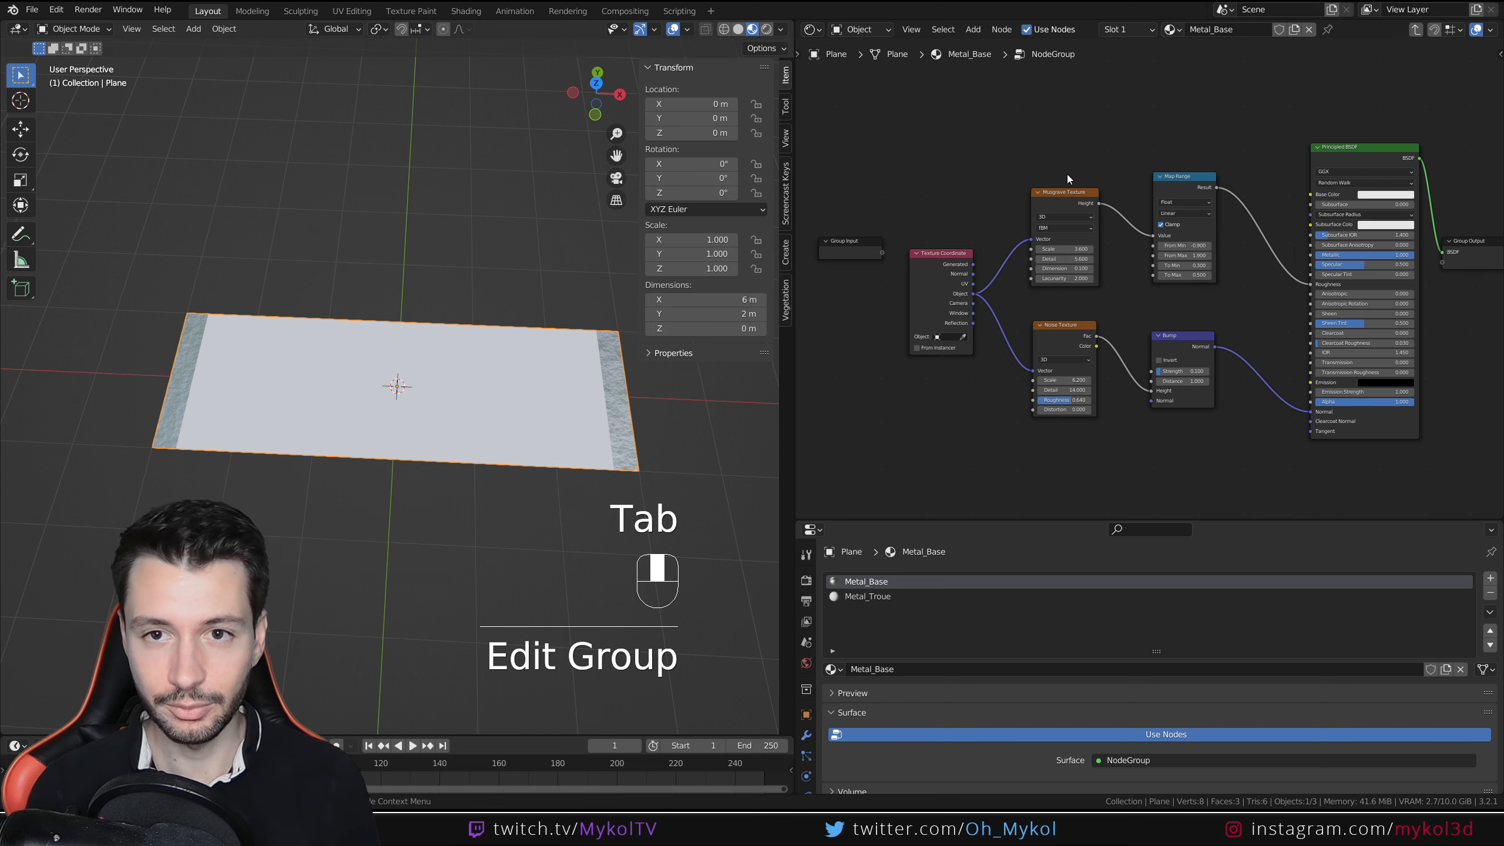
- Leave the node group and move the NodeGroup node close to the Material Output in the Metal_Base tree
key(ctrl+Tab)
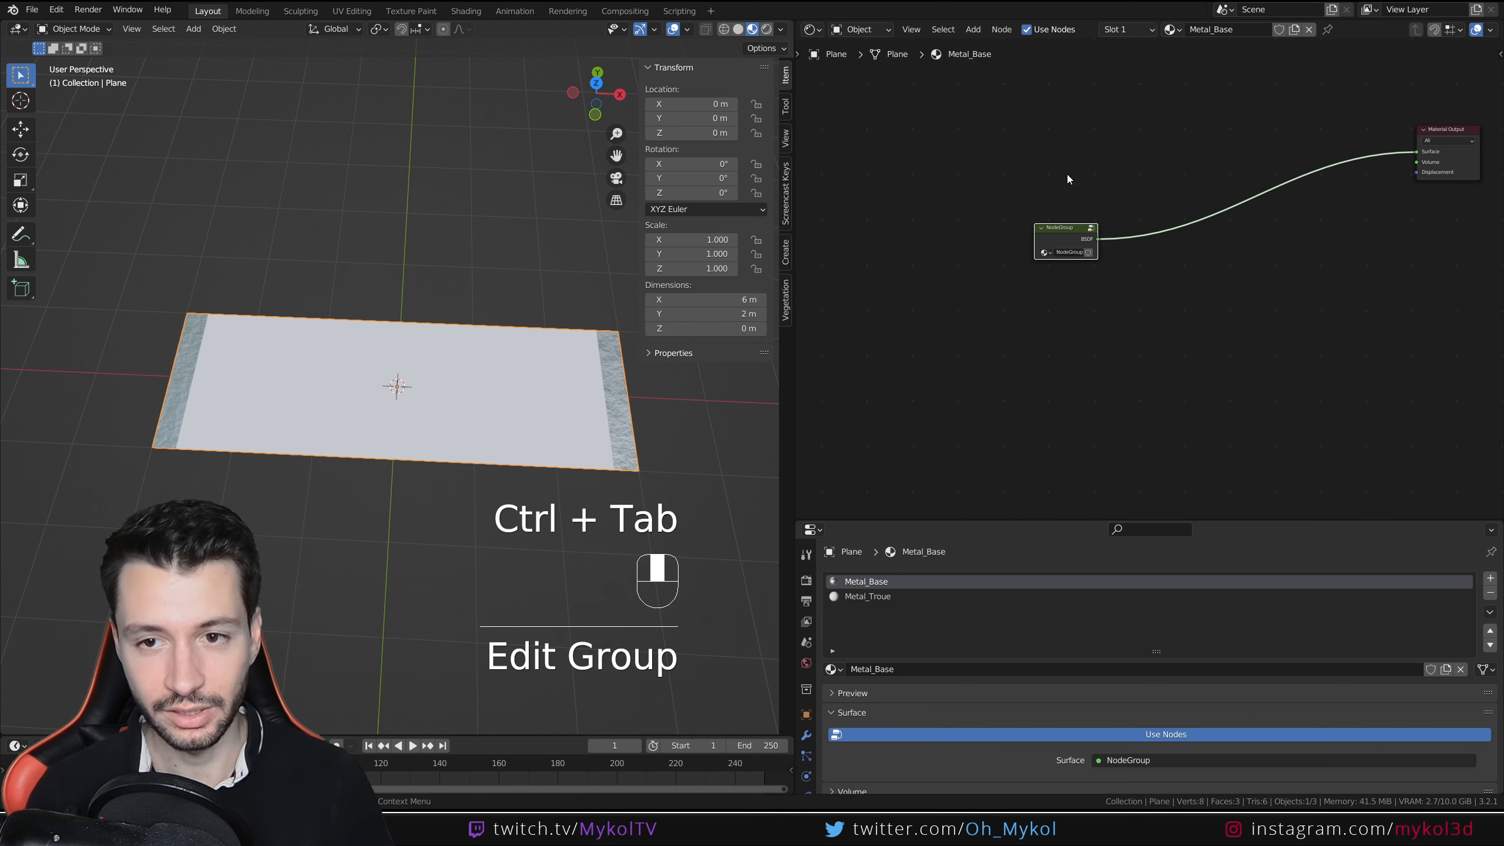
click(1145, 172)
middle_drag(1196, 153, 1092, 226)
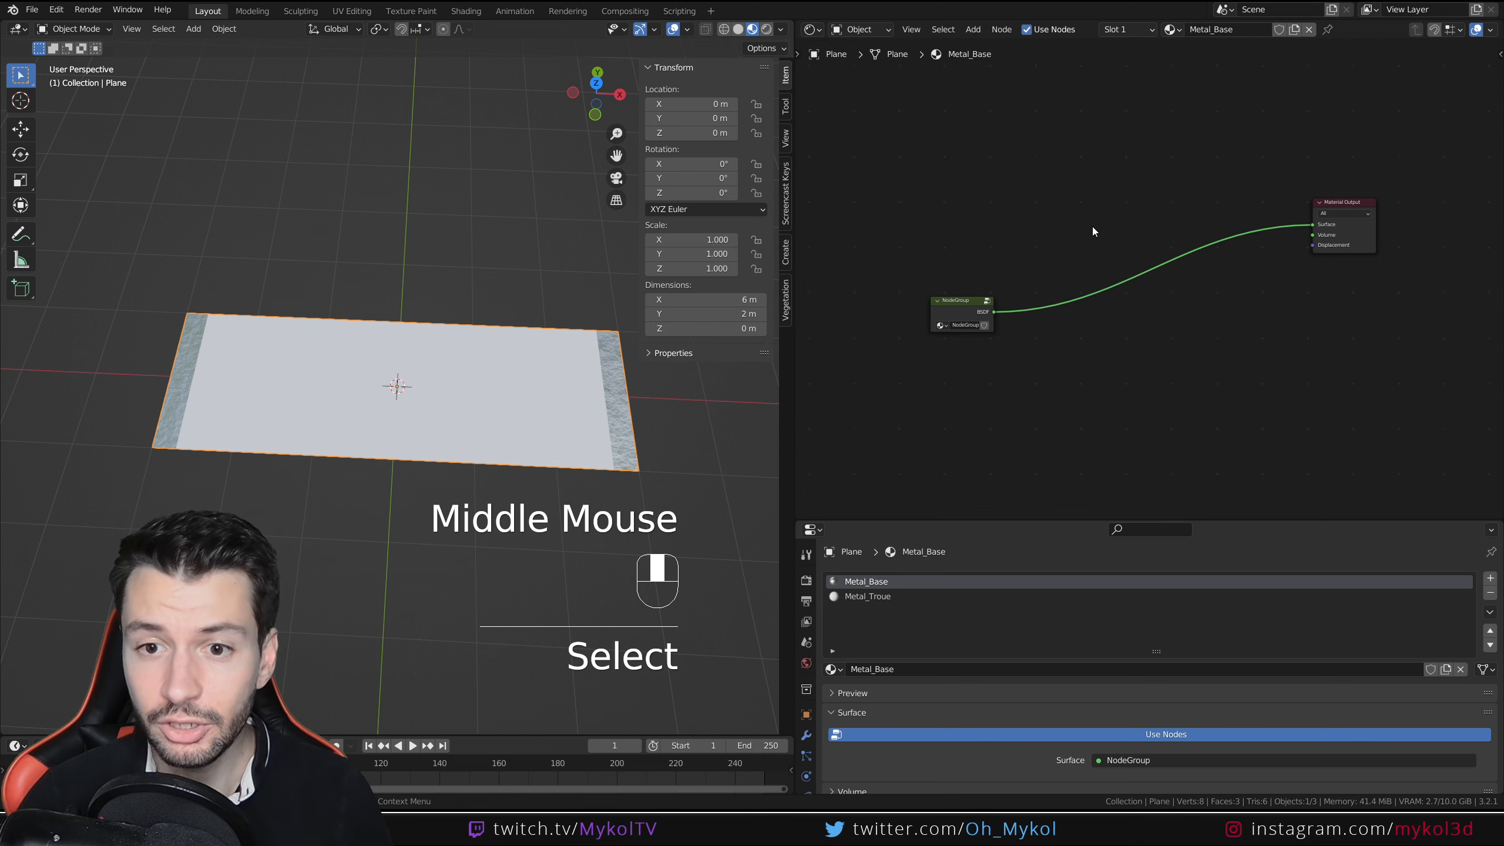
drag(949, 306, 1185, 218)
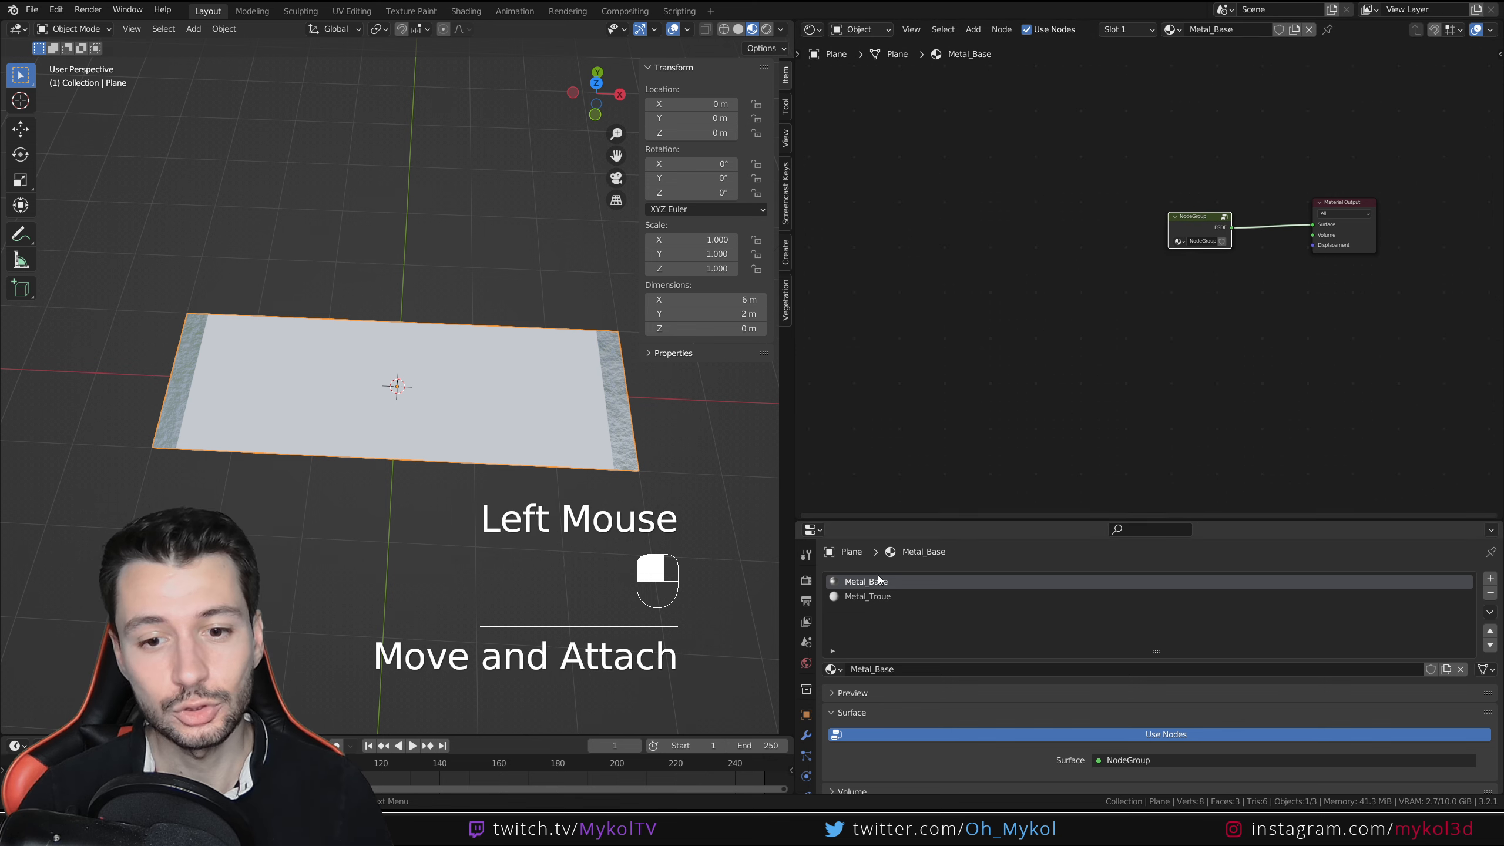
middle_drag(1221, 228, 1045, 261)
scroll(1014, 227, up, 2)
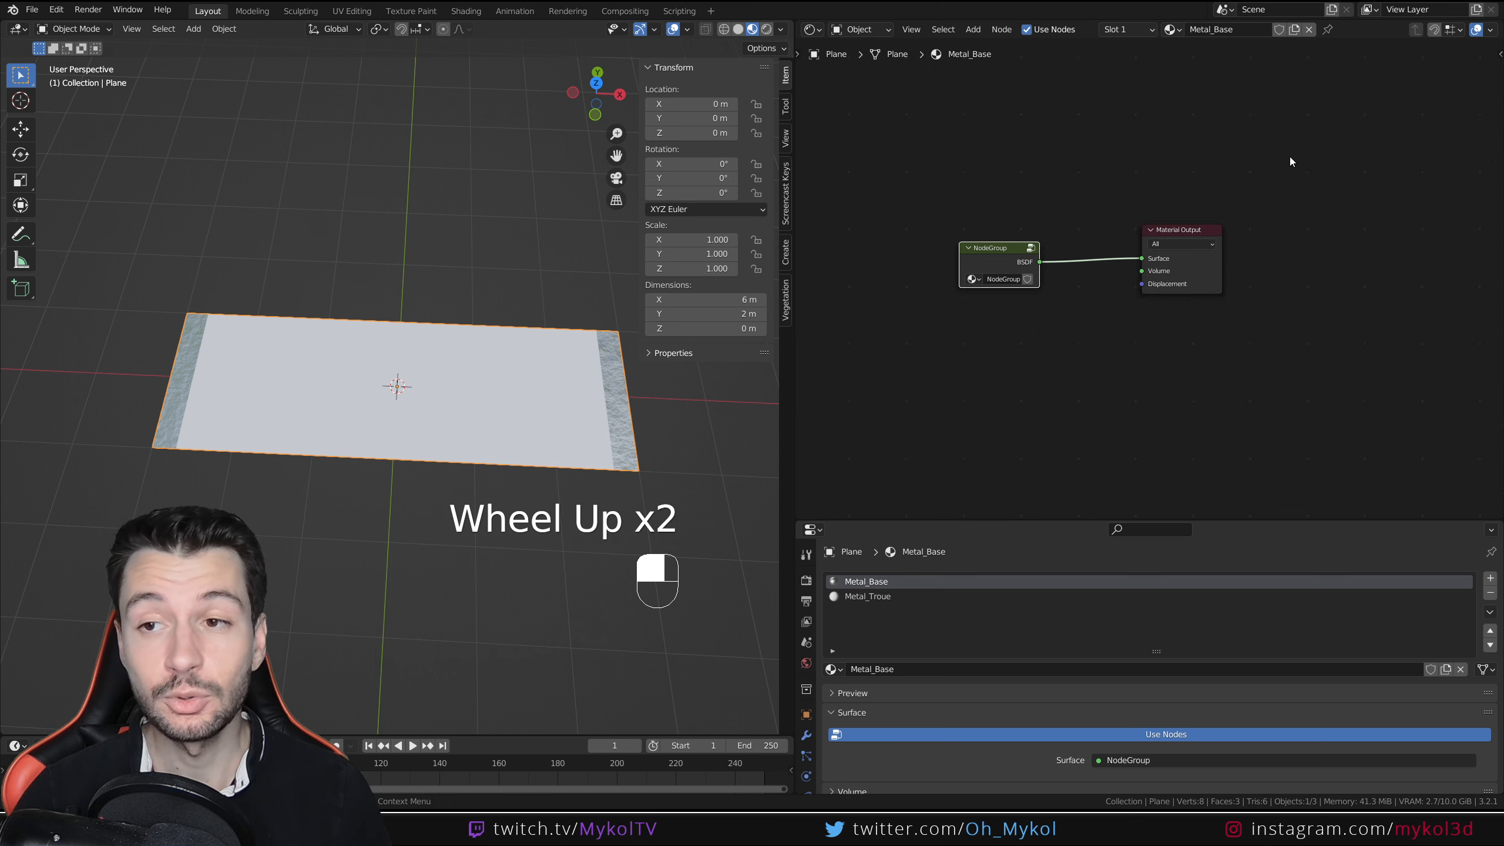
- Rename the Metal_Base node group as NODE_Metal and shift it slightly closer to the Material Output
click(1499, 54)
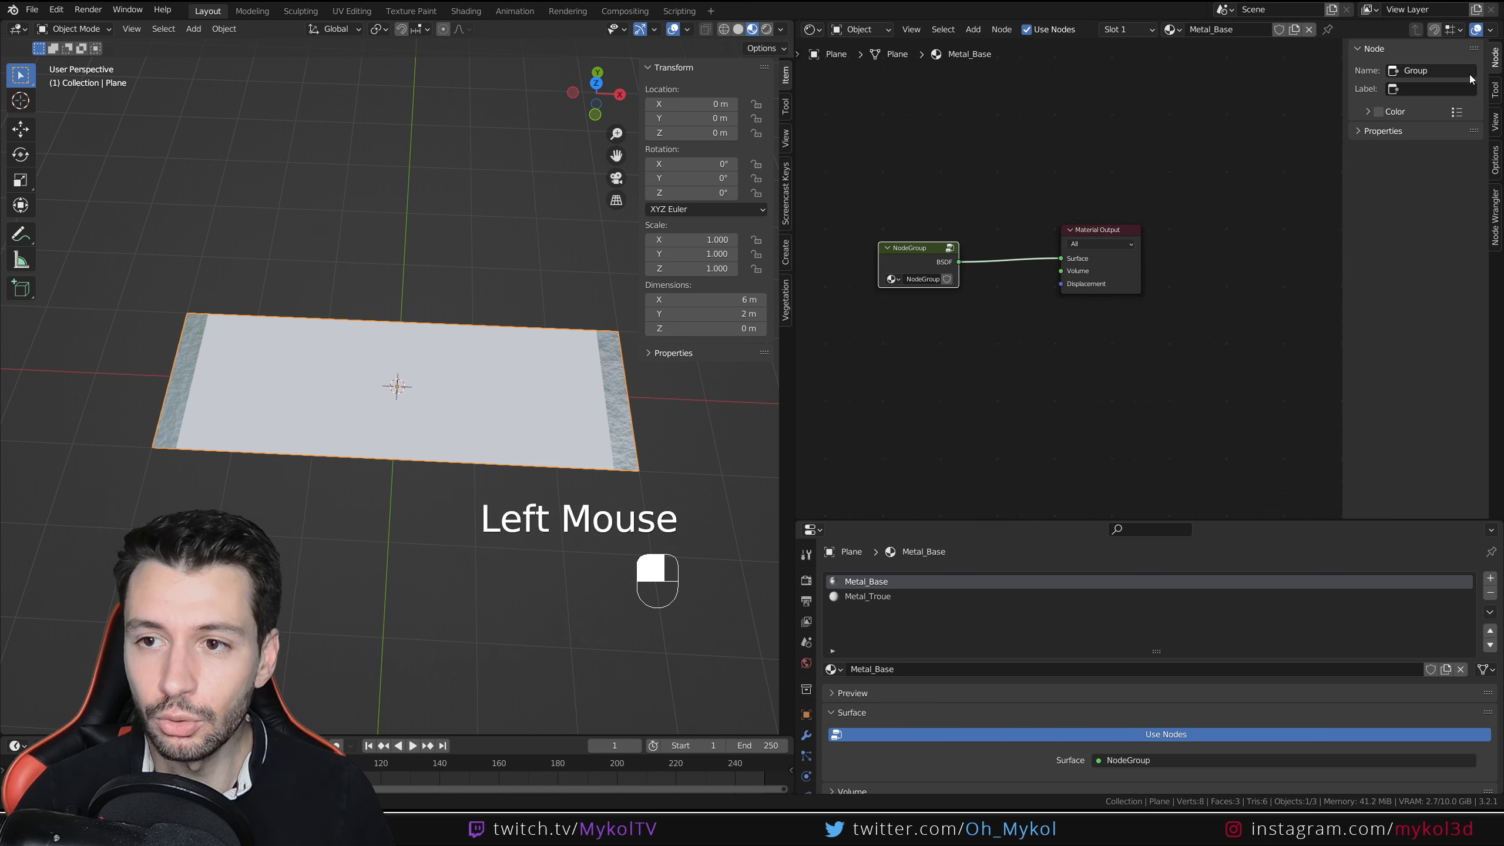
click(1383, 131)
click(1414, 153)
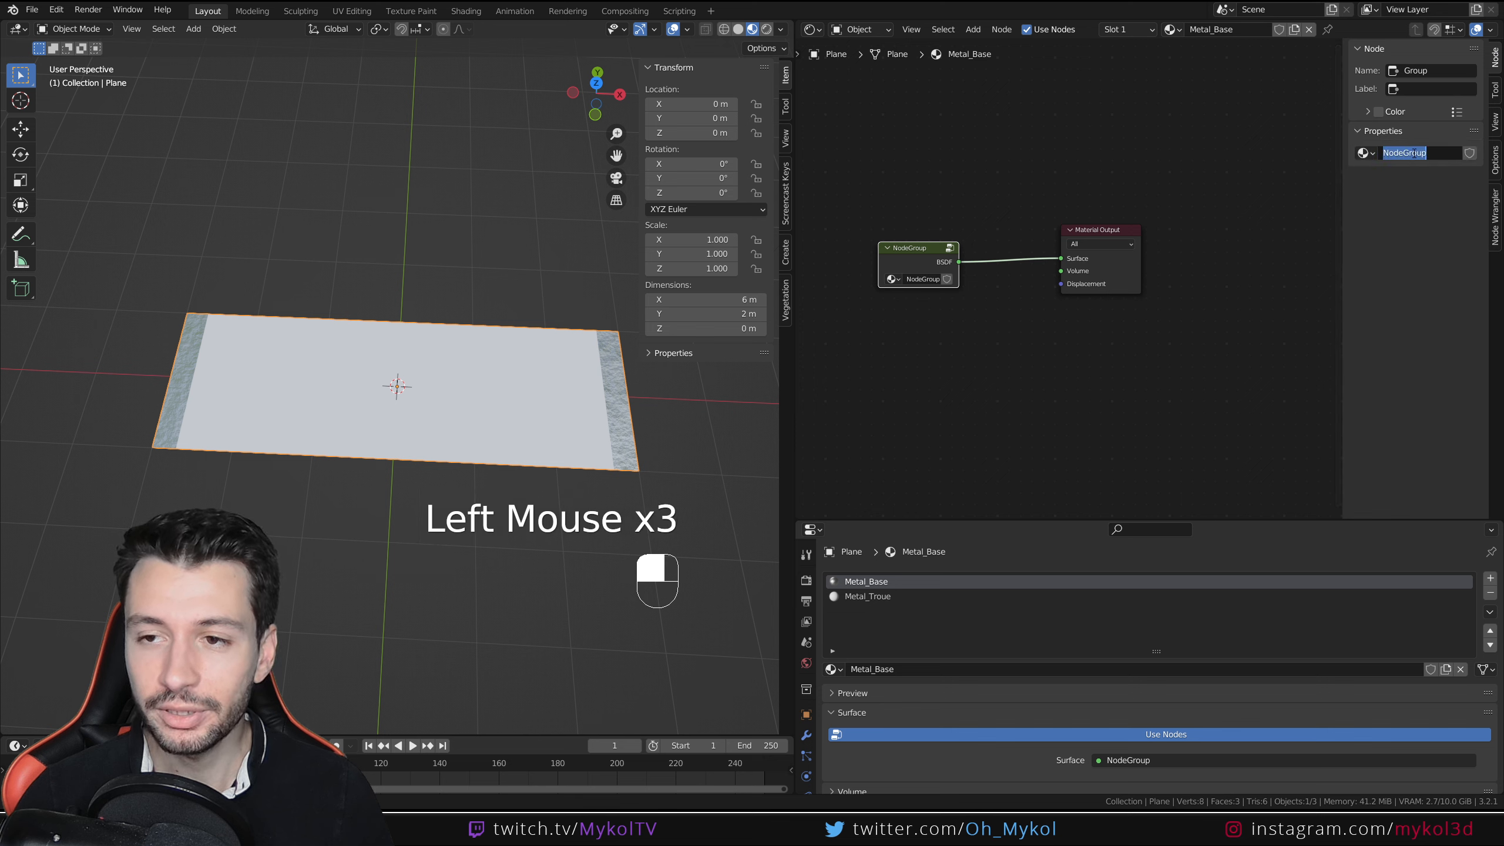
text(NOD)
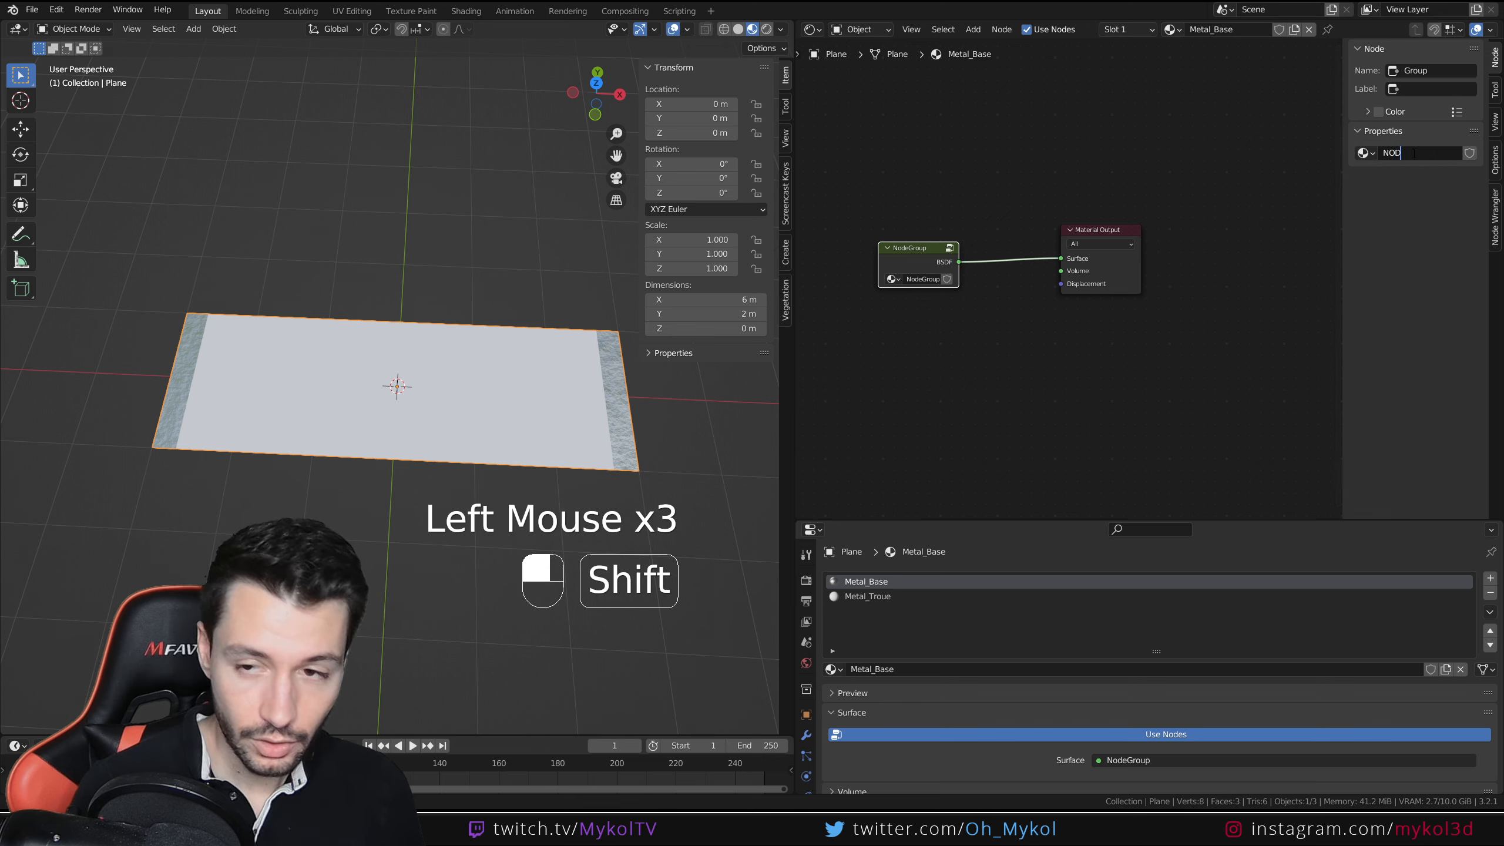
text(E_Metal)
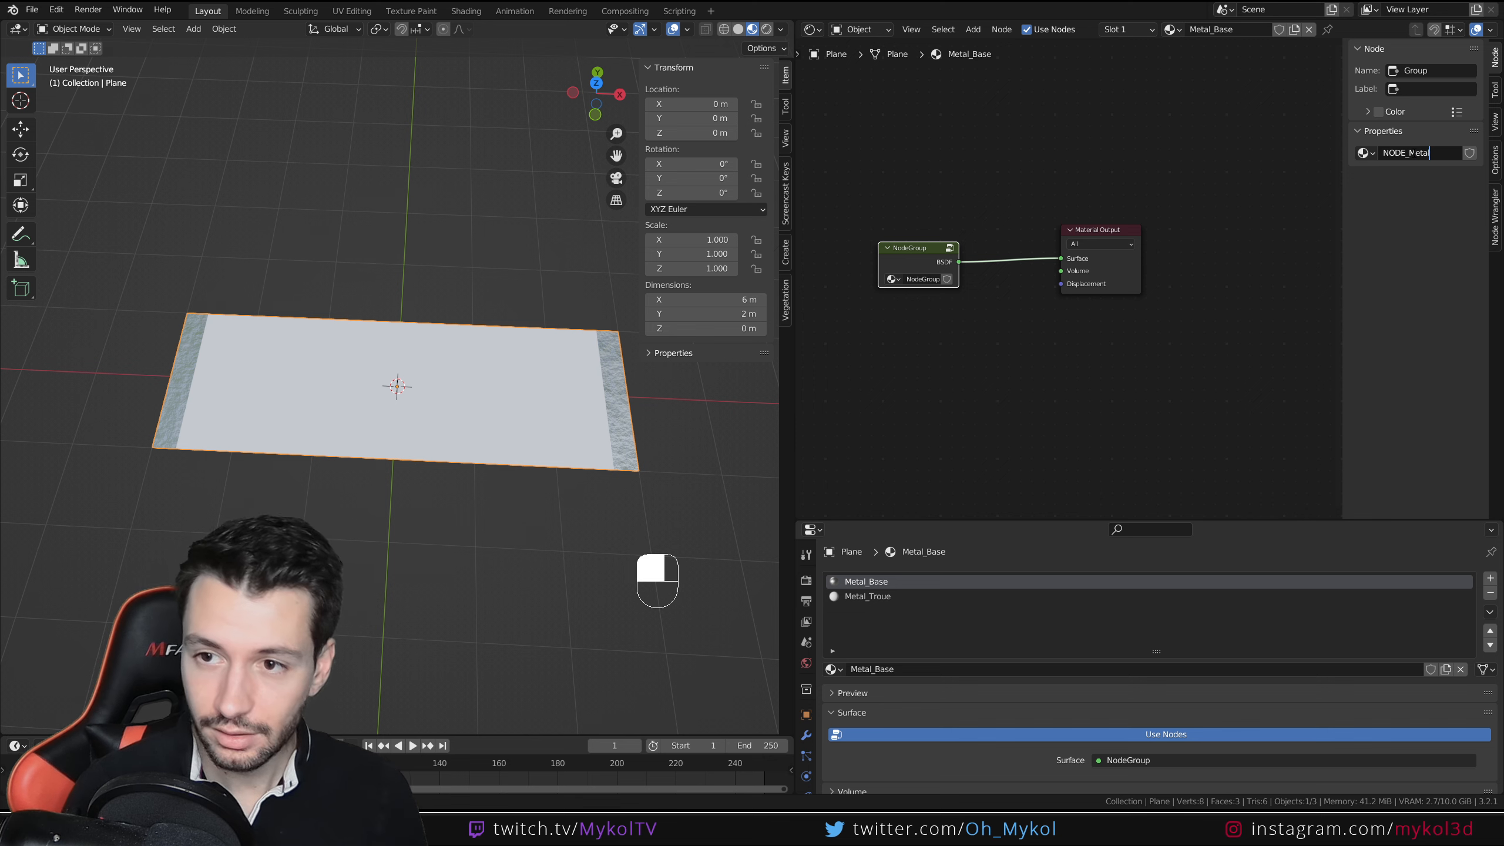
key(Return)
mouse_move(931, 252)
mouse_down()
mouse_move(968, 219)
mouse_move(959, 254)
mouse_move(933, 249)
mouse_move(966, 218)
mouse_move(958, 249)
mouse_up()
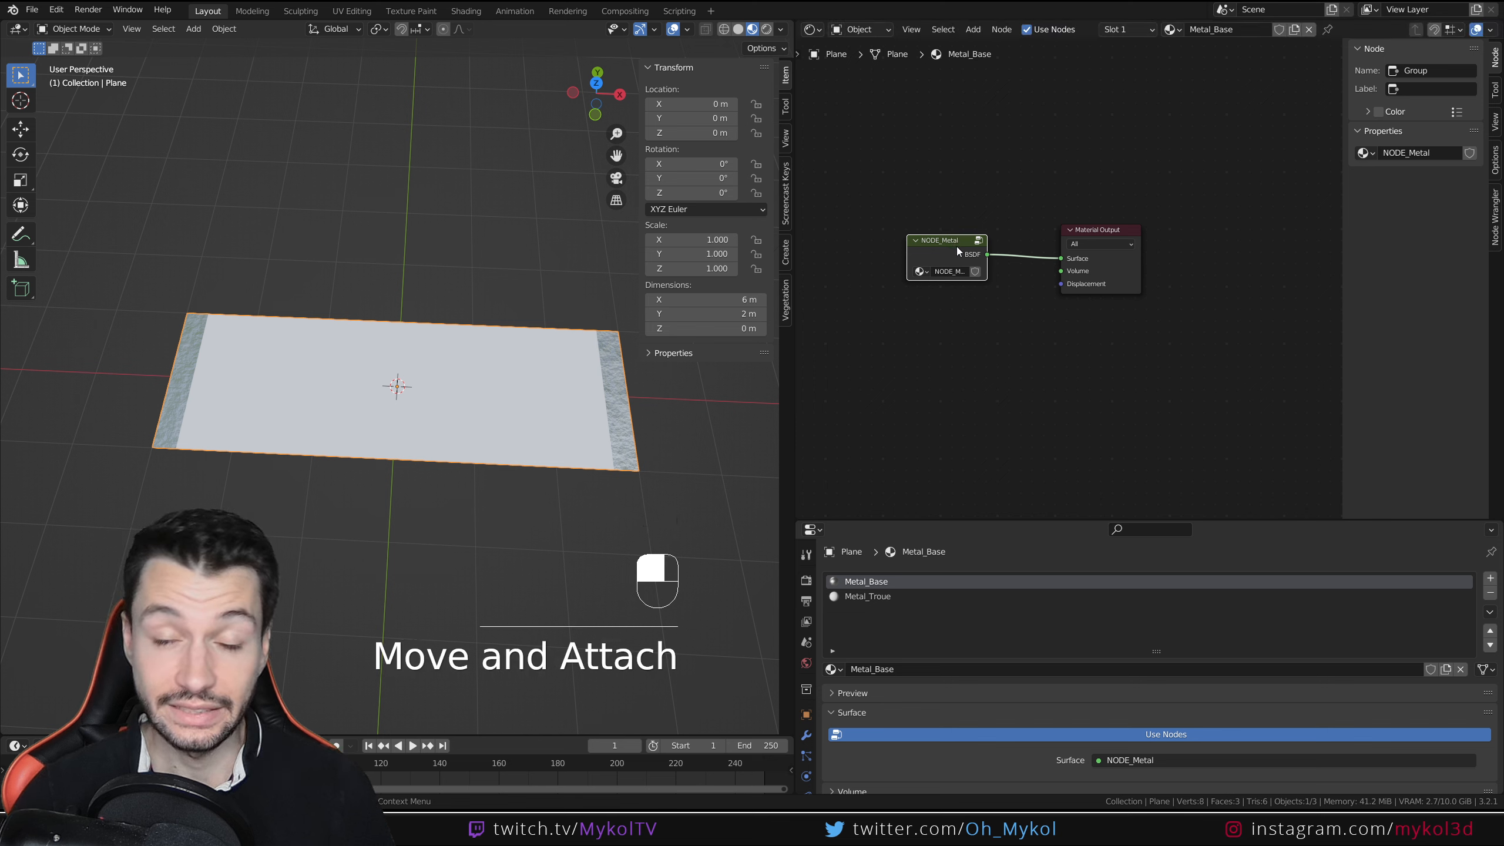
- Switch to the Metal_Troue material and delete its Principled BSDF node
click(869, 595)
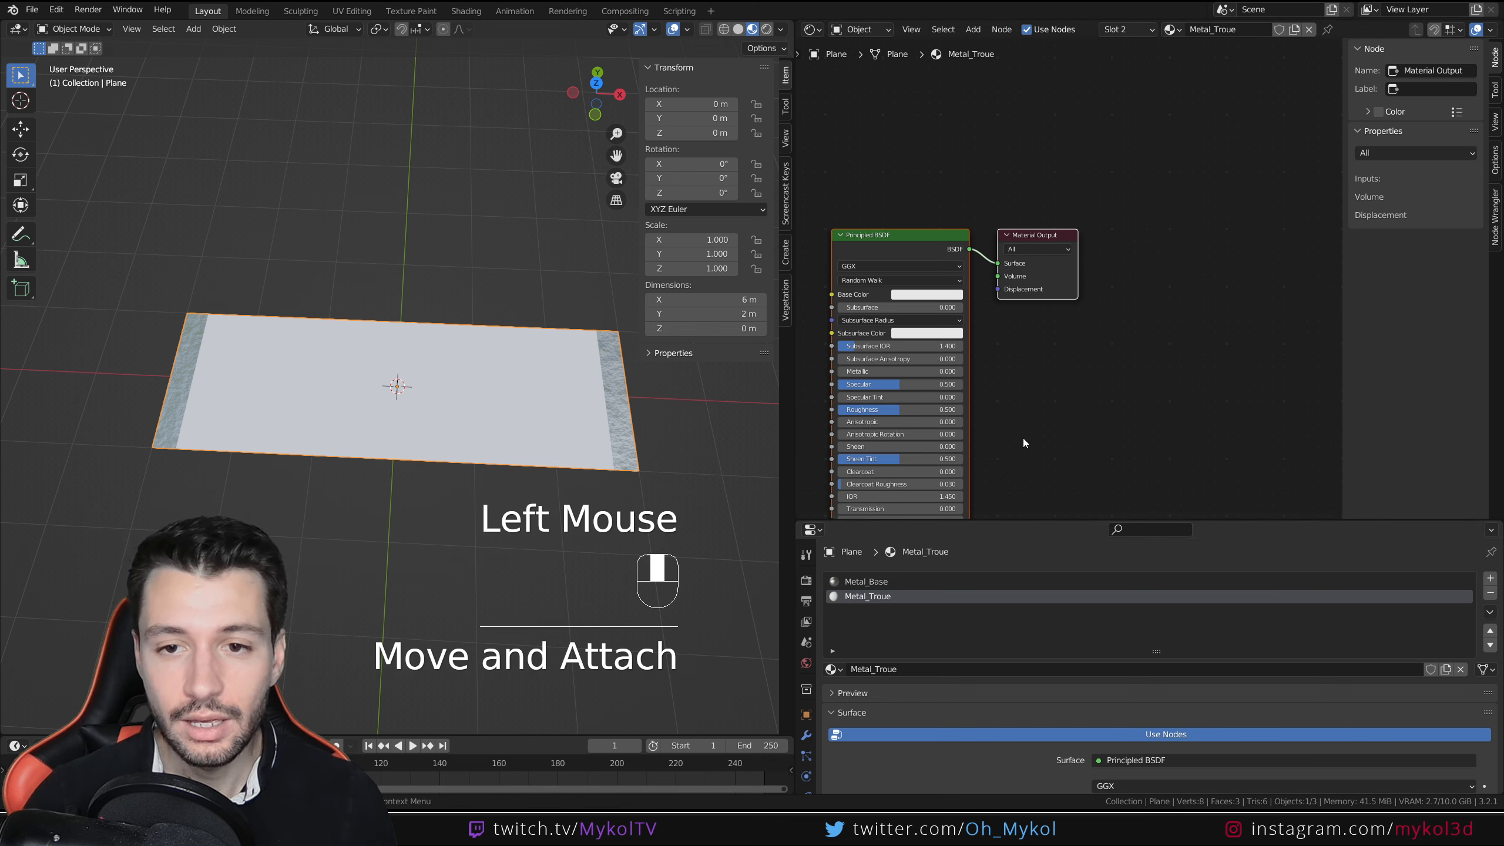
middle_drag(1023, 437, 1129, 336)
key(Delete)
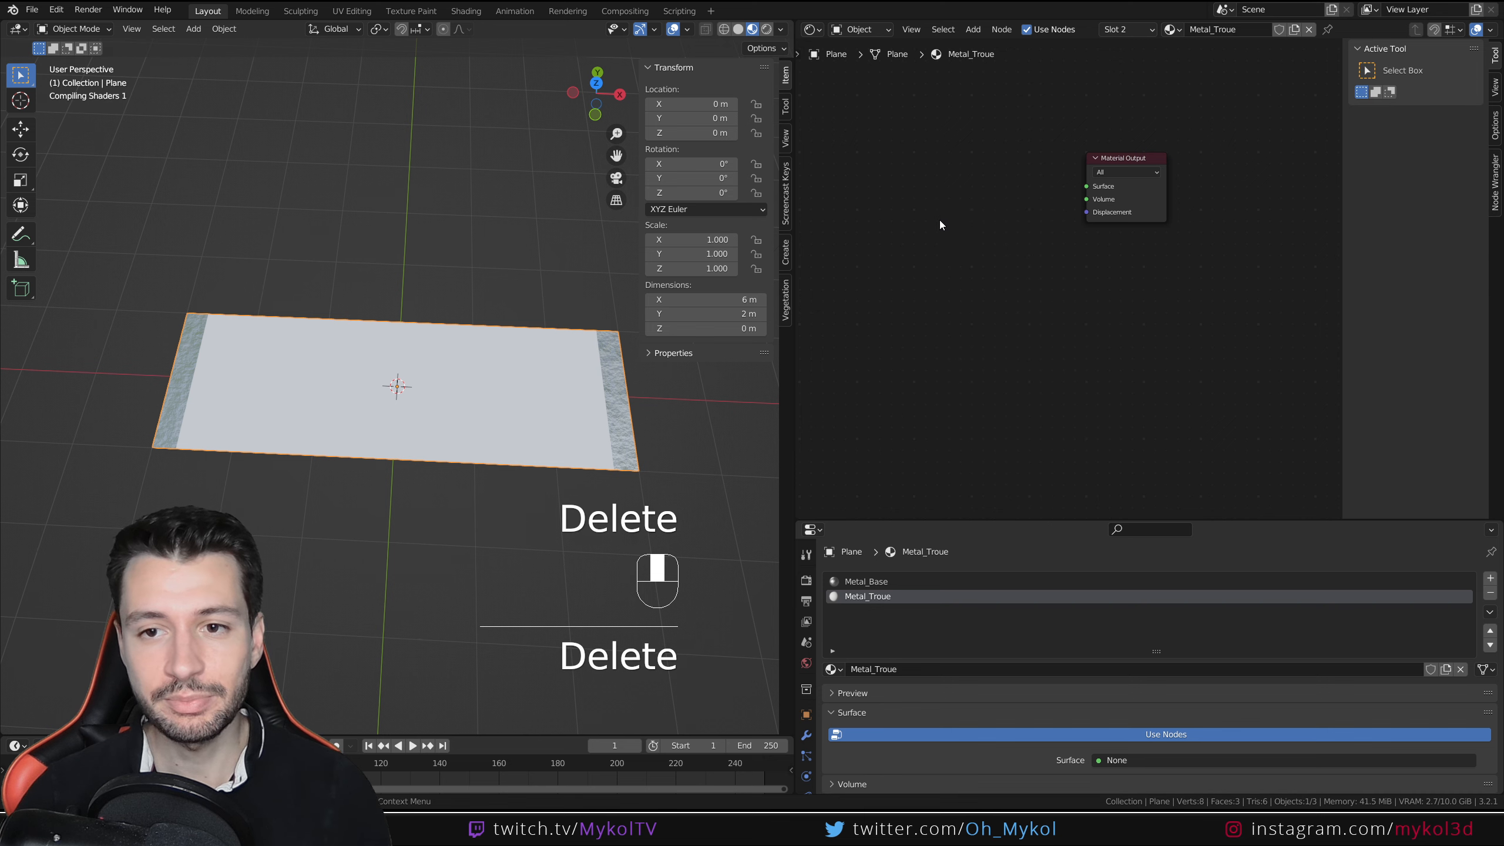
- Add the NODE_Metal group to the Metal_Troue material and connect its BSDF output to the Material Output's Surface
middle_drag(941, 220, 990, 254)
key(shift+a)
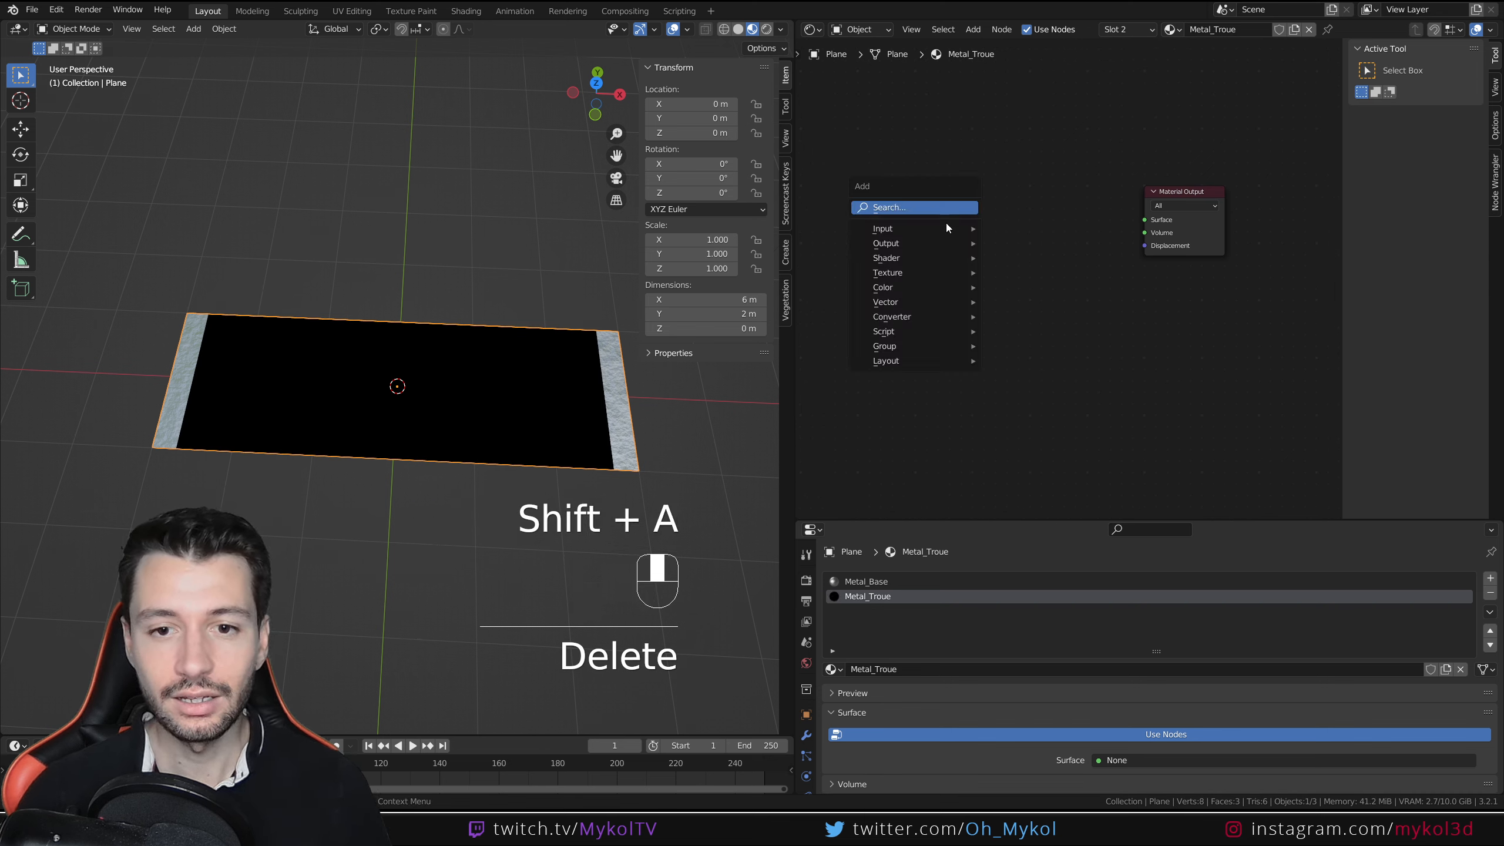
mouse_move(896, 347)
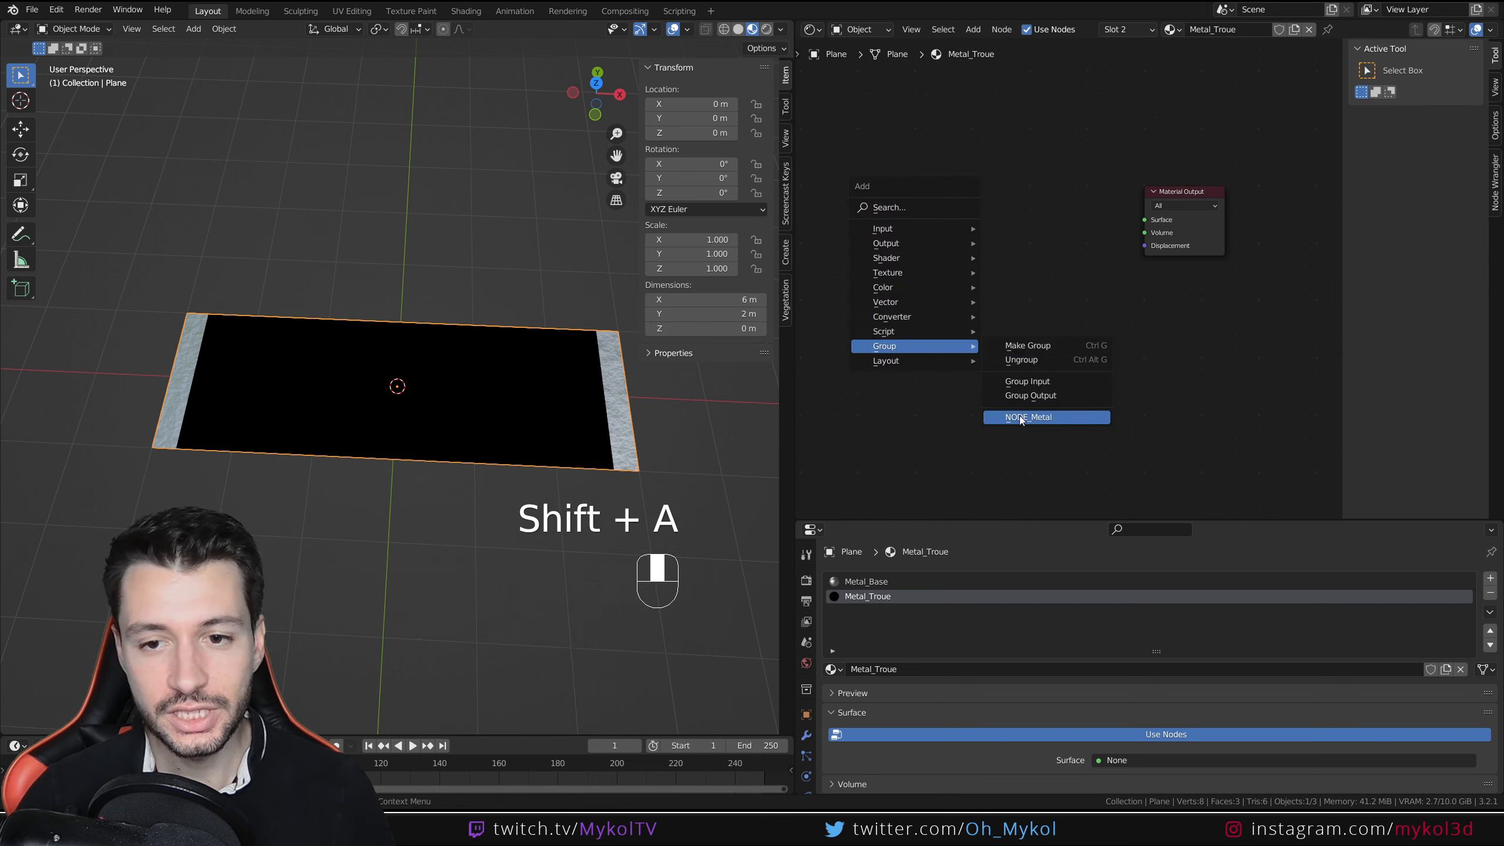
click(1040, 419)
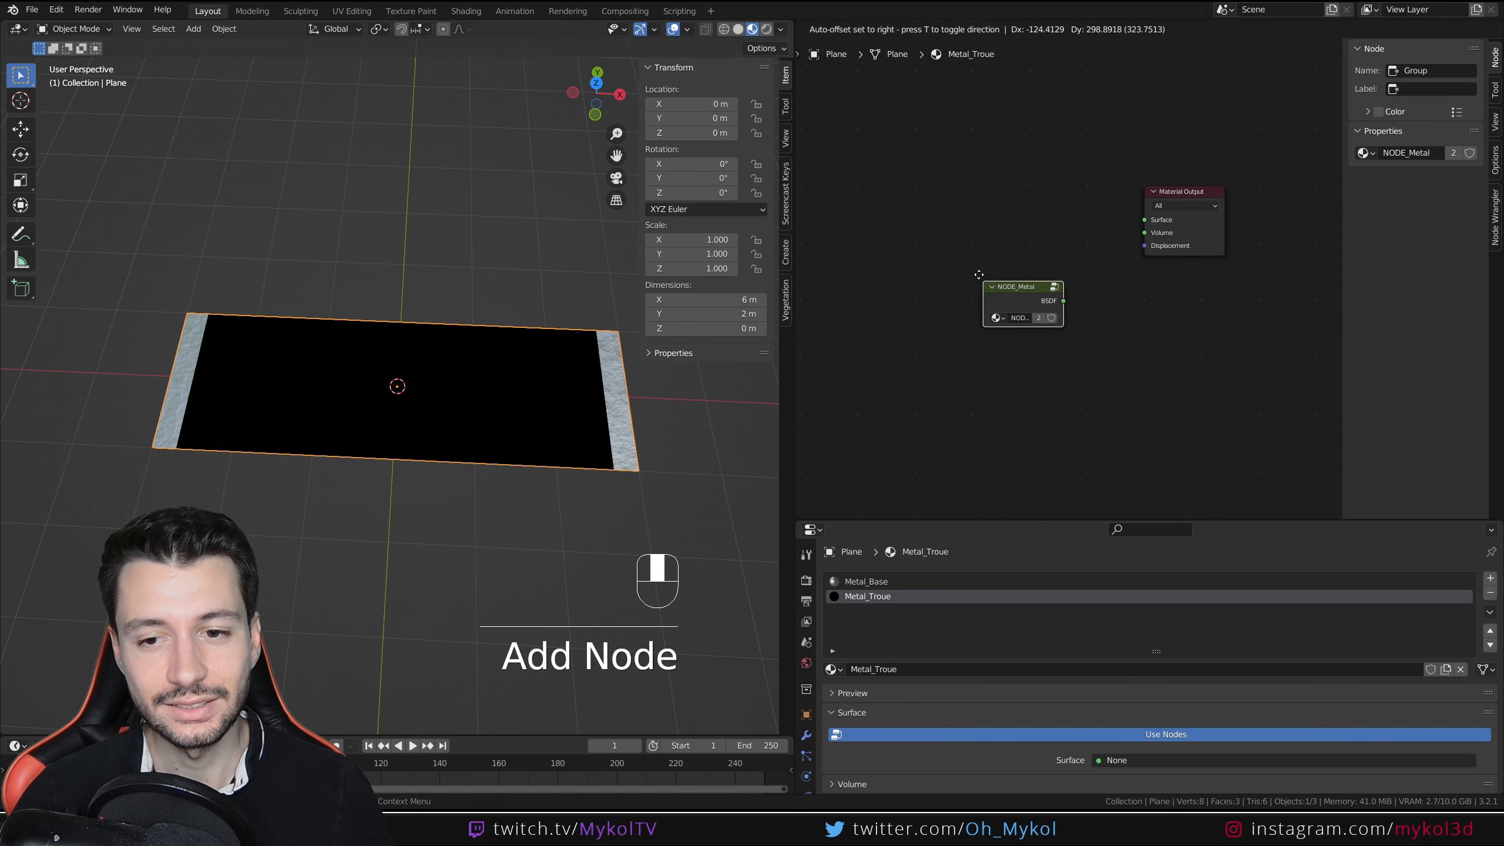
click(1033, 215)
drag(1034, 218, 1047, 219)
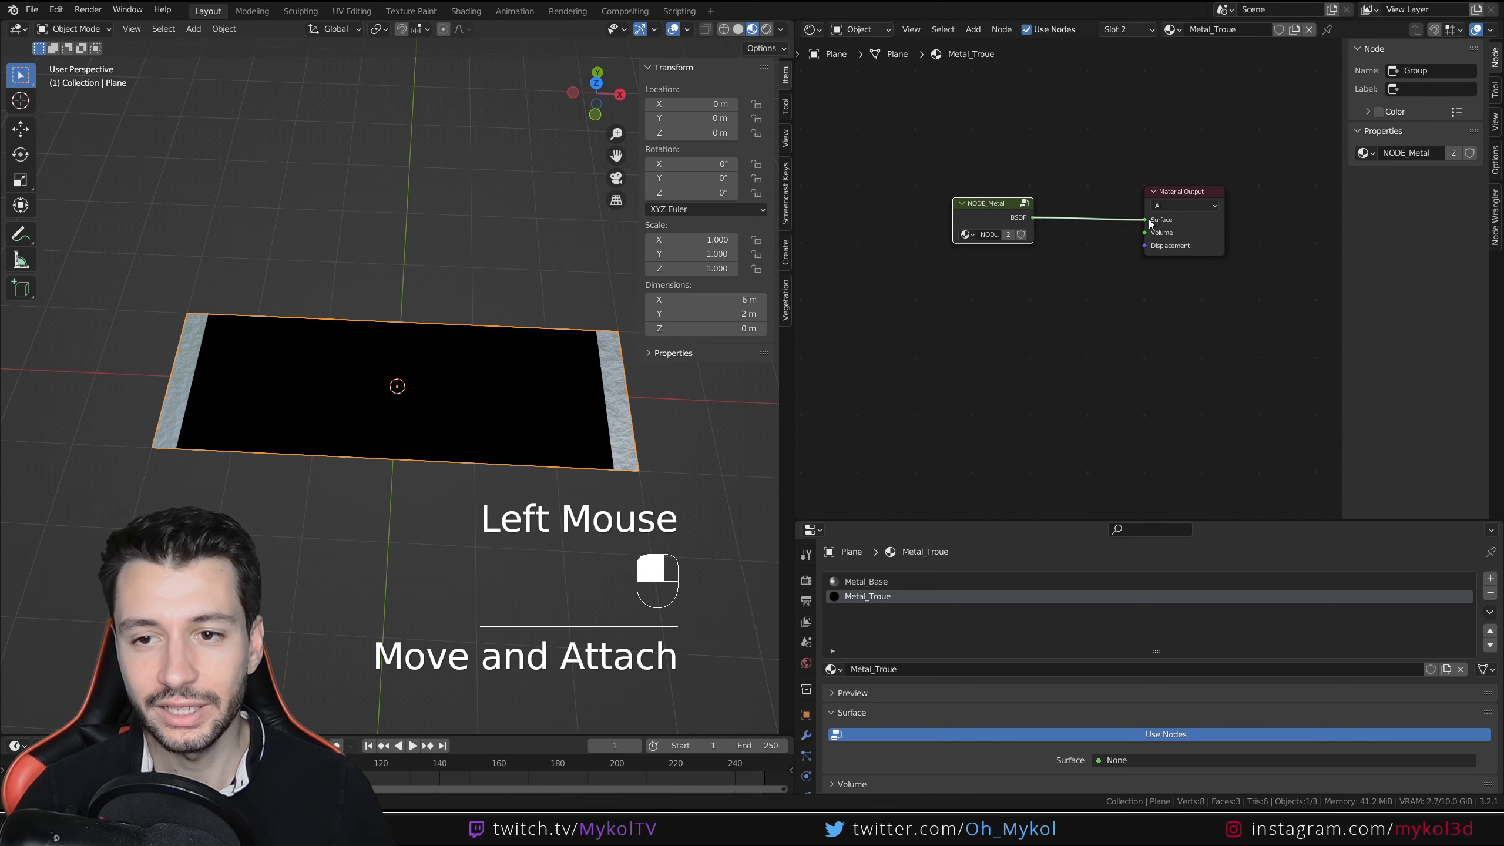
drag(1150, 224, 1149, 222)
- Try a bright green Base Color on the Principled BSDF inside the NODE_Metal group and undo it
scroll(538, 397, up, 2)
middle_drag(543, 414, 494, 400)
key(Tab)
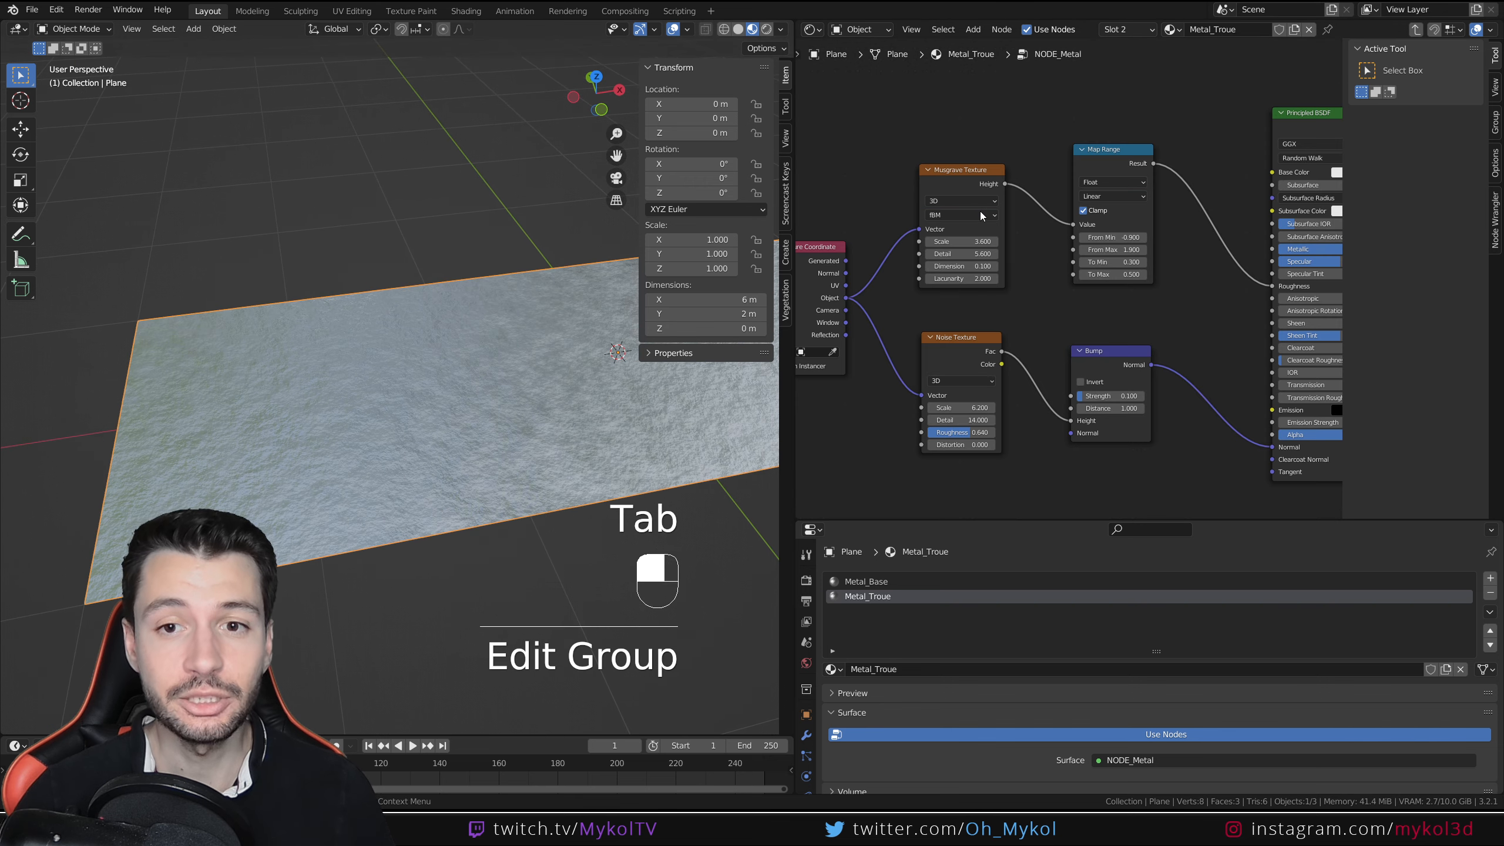
middle_drag(1332, 190, 1202, 193)
click(1227, 175)
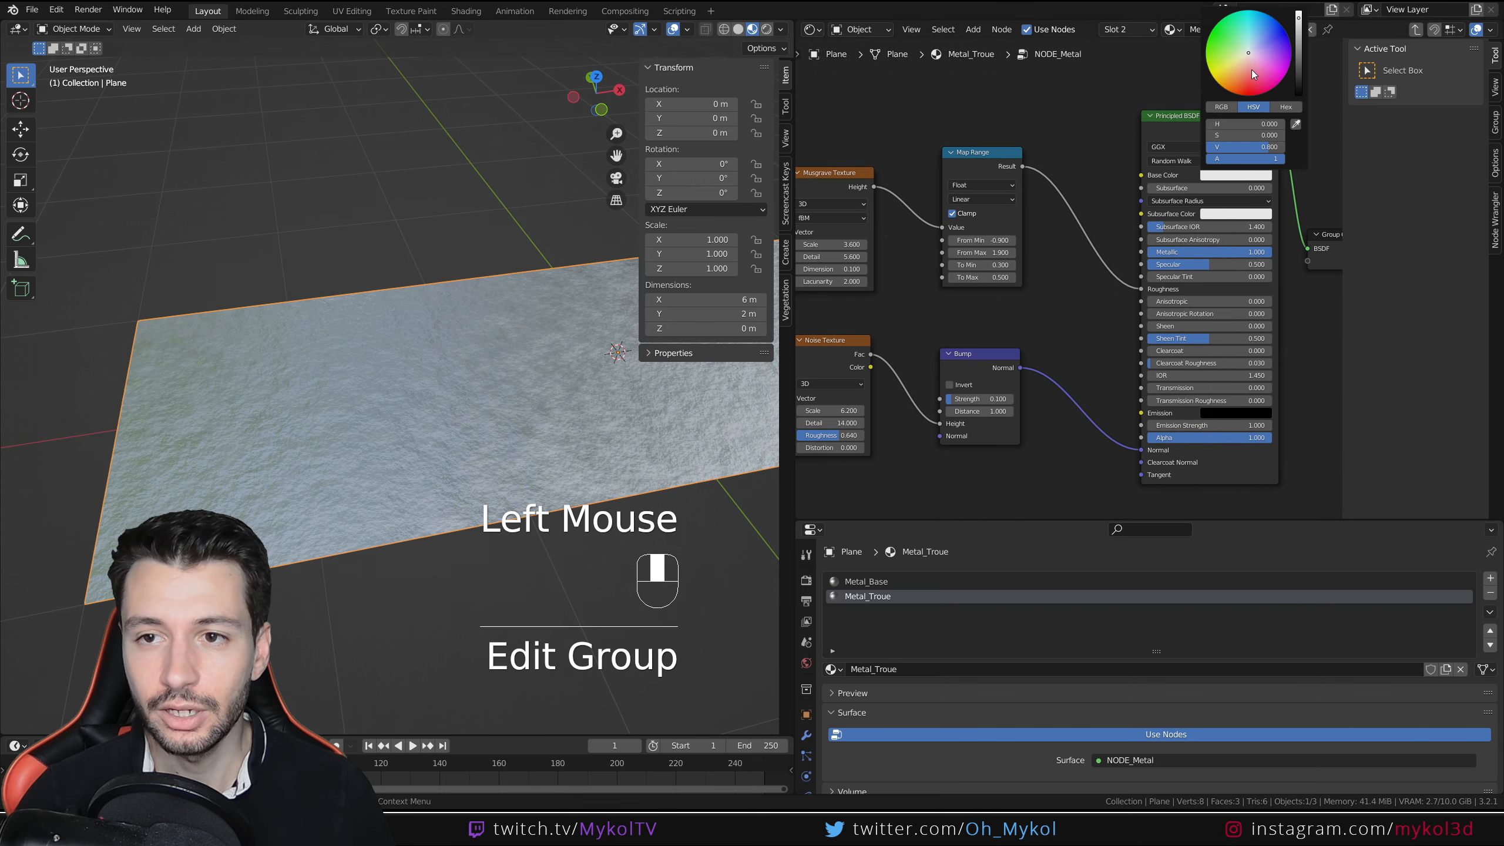
drag(1251, 71, 1214, 55)
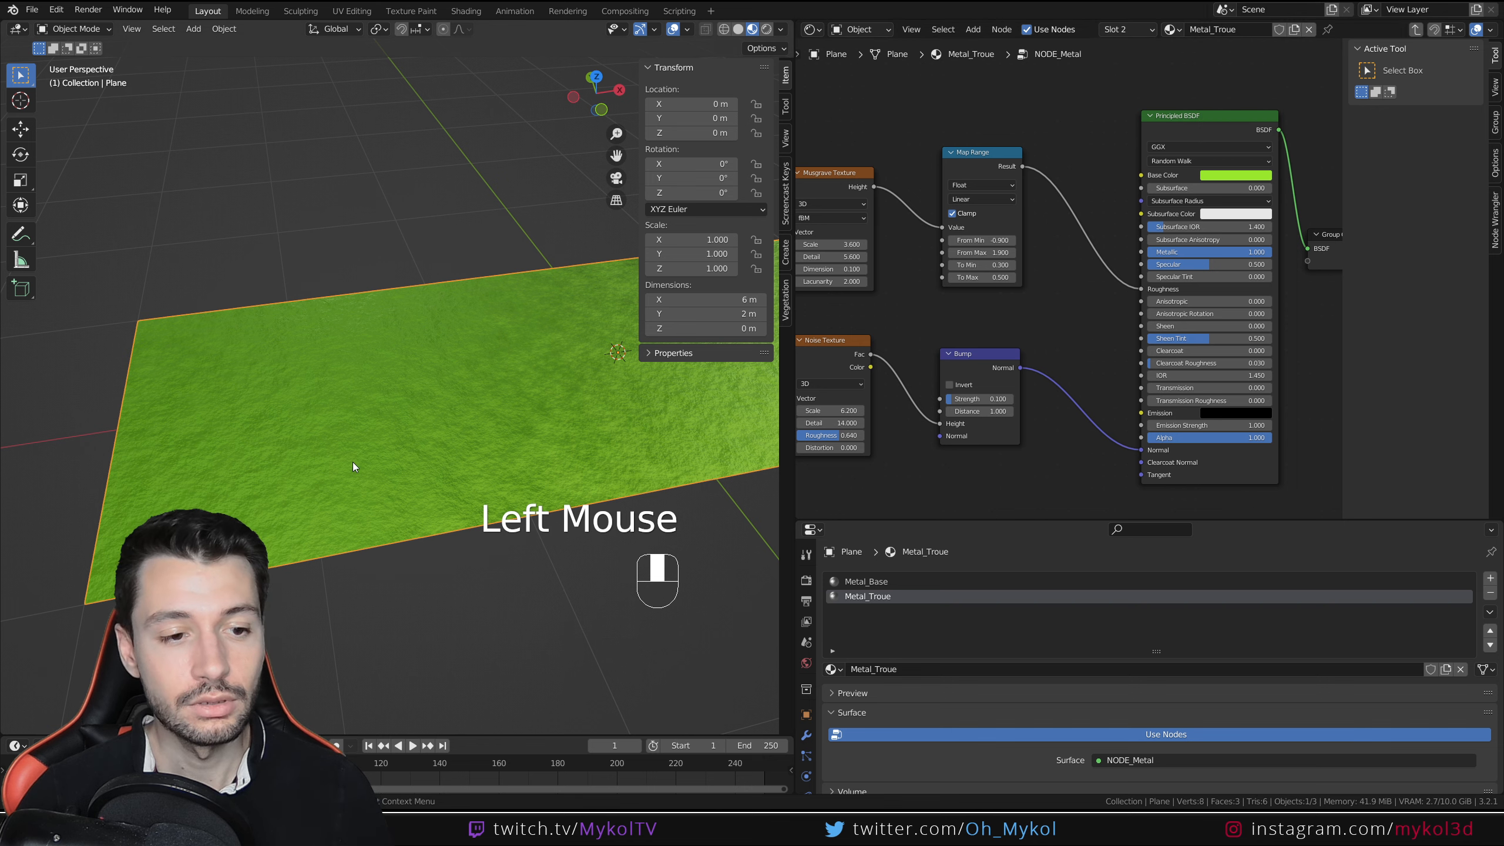
key(ctrl+z)
- Examine the metal surface on the plane up close and return to the top-level Metal_Troue nodes
middle_drag(124, 494, 270, 467)
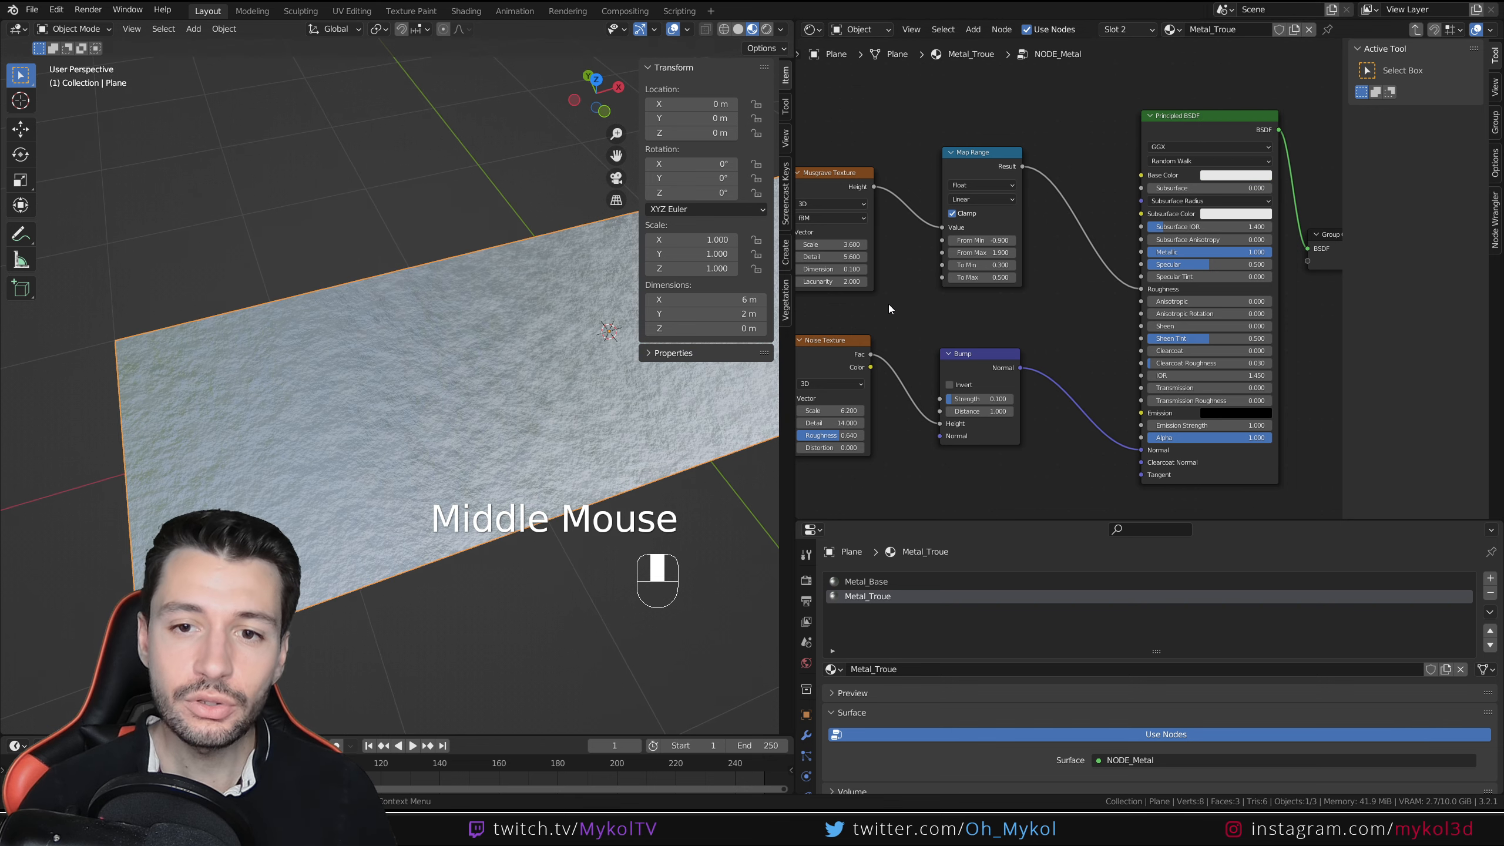
middle_drag(888, 303, 952, 306)
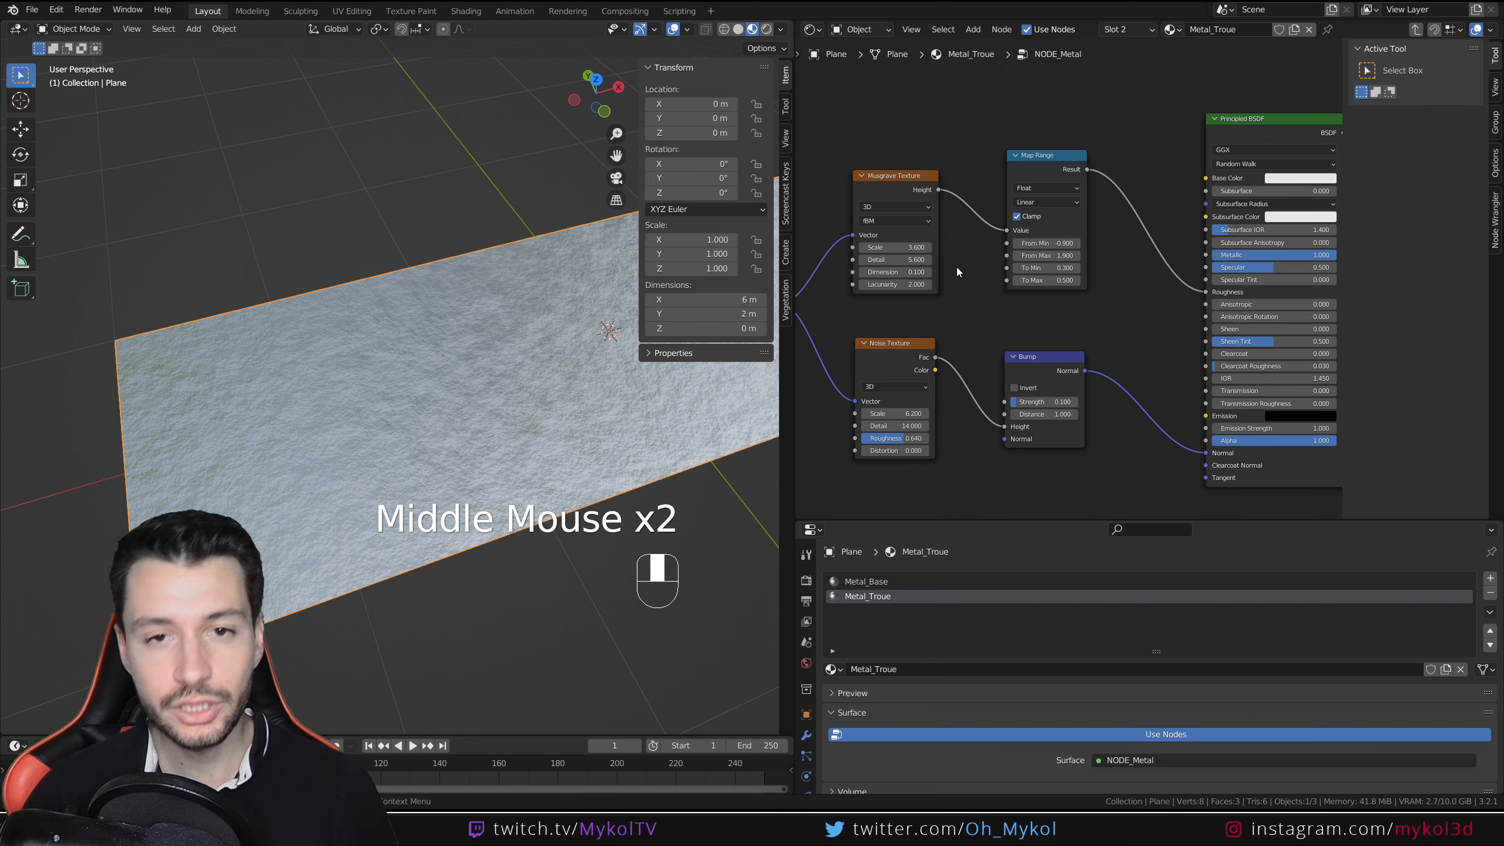
middle_drag(371, 442, 377, 424)
scroll(161, 512, up, 1)
shift+middle_drag(161, 512, 370, 446)
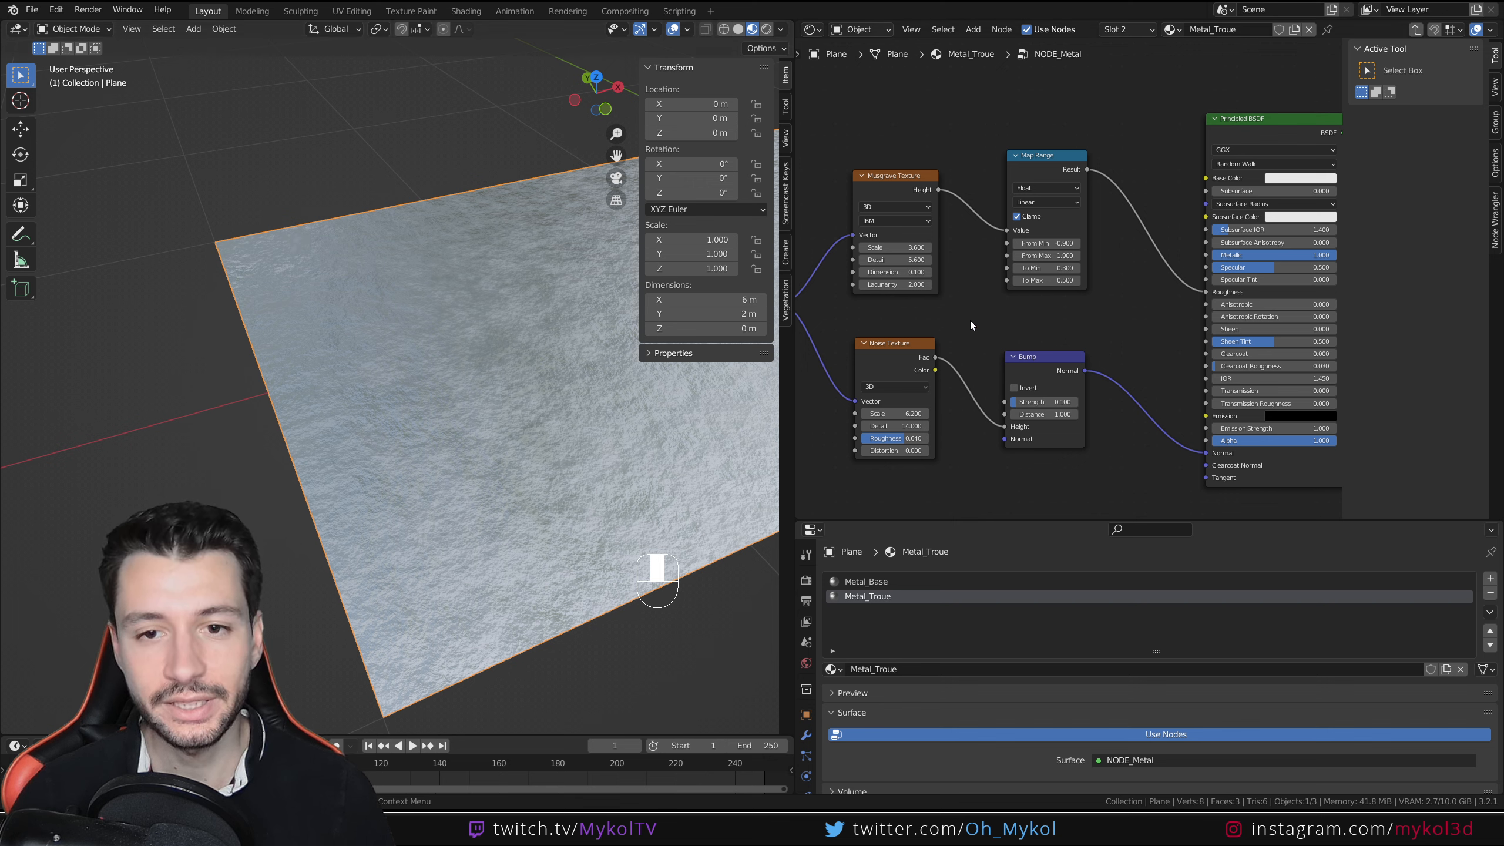
key(ctrl+Tab)
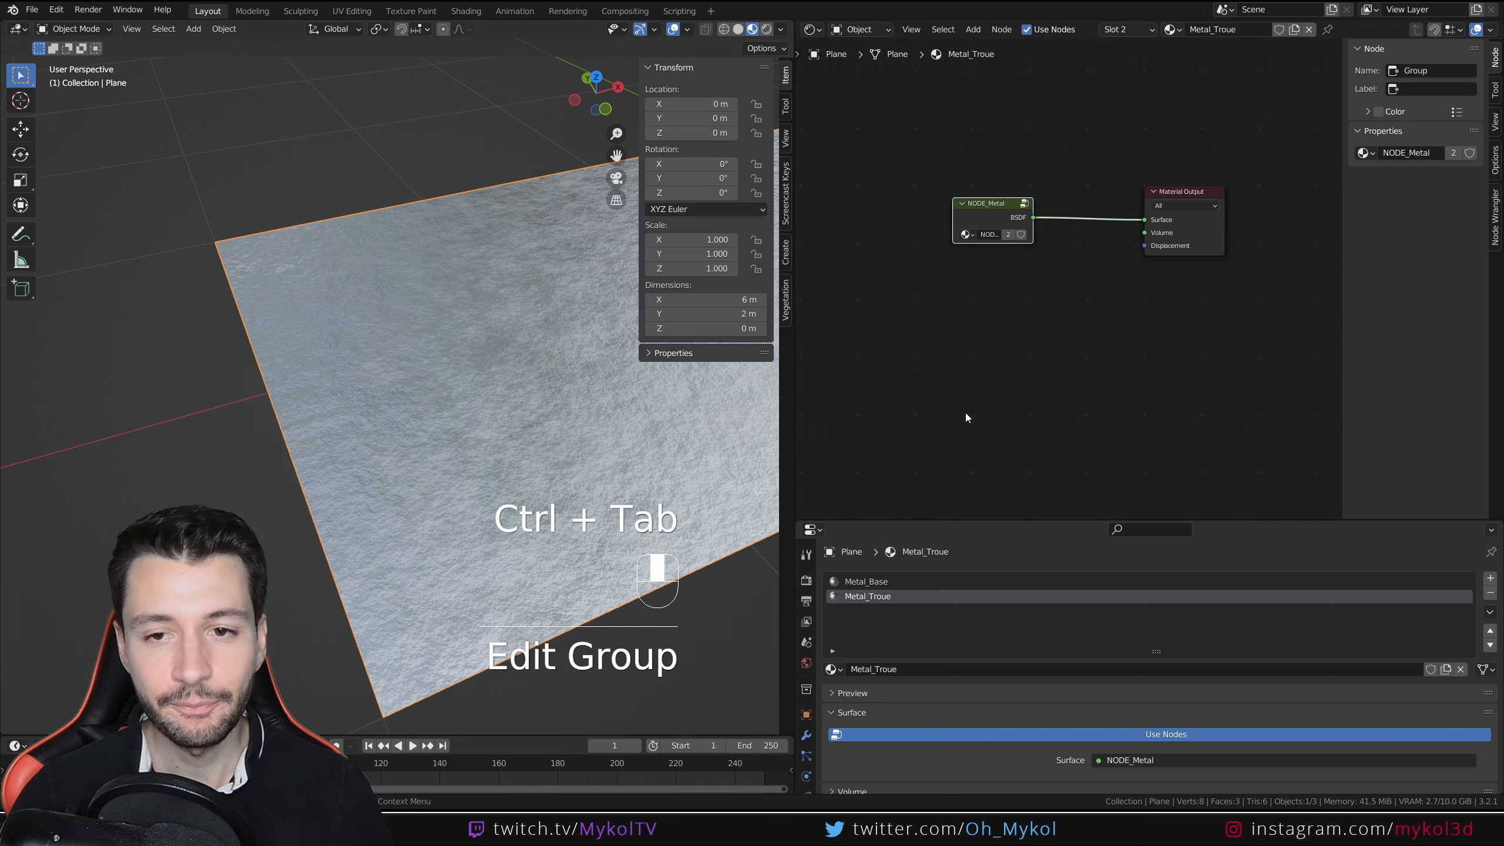
- Move NODE_Metal away from the Material Output and insert a Mix Shader on the link between them
drag(989, 208, 832, 207)
key(shift+a)
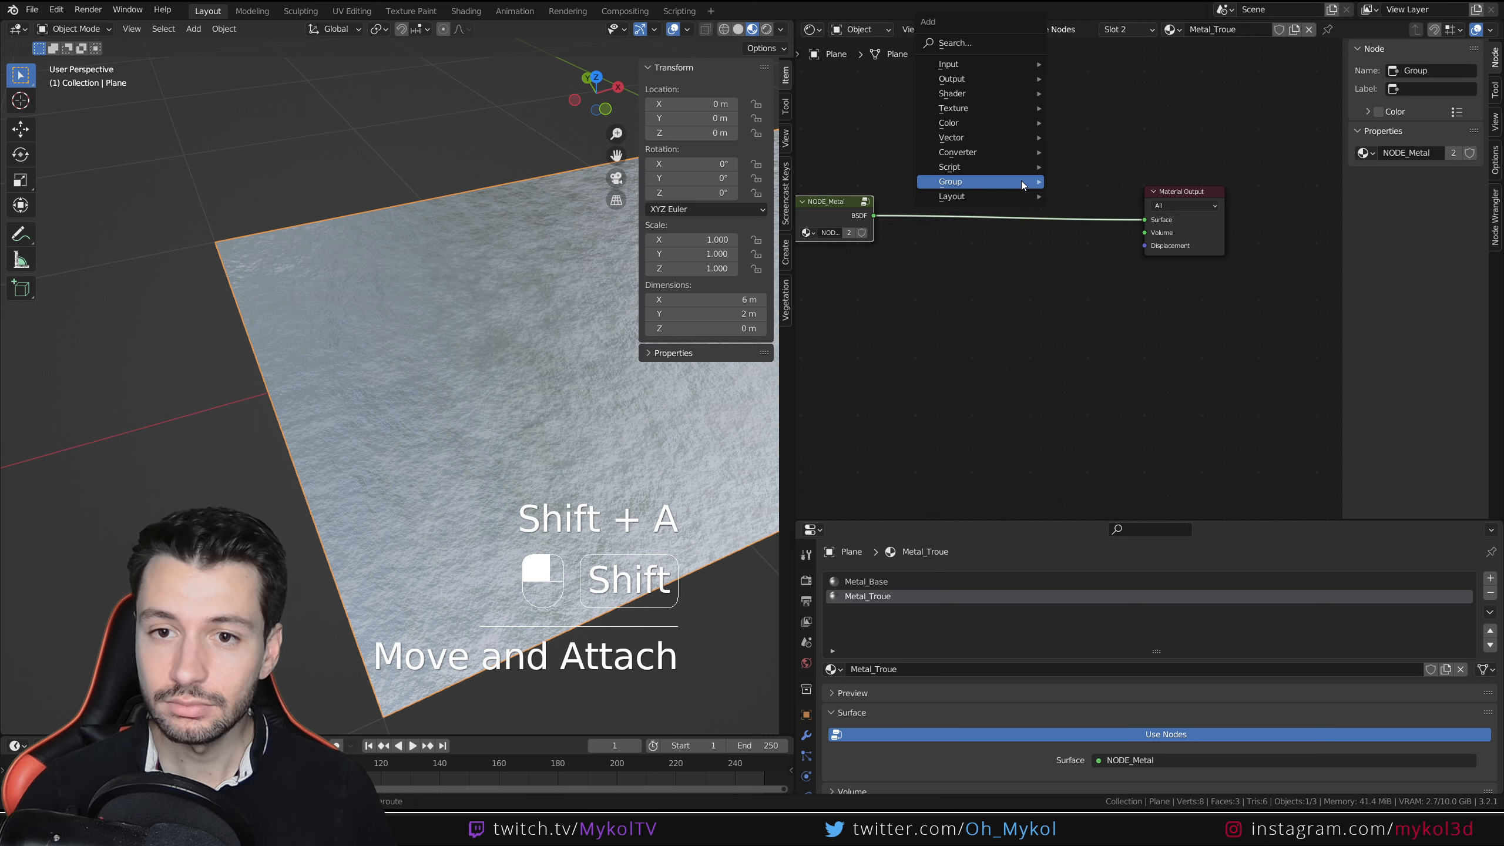
mouse_move(1021, 182)
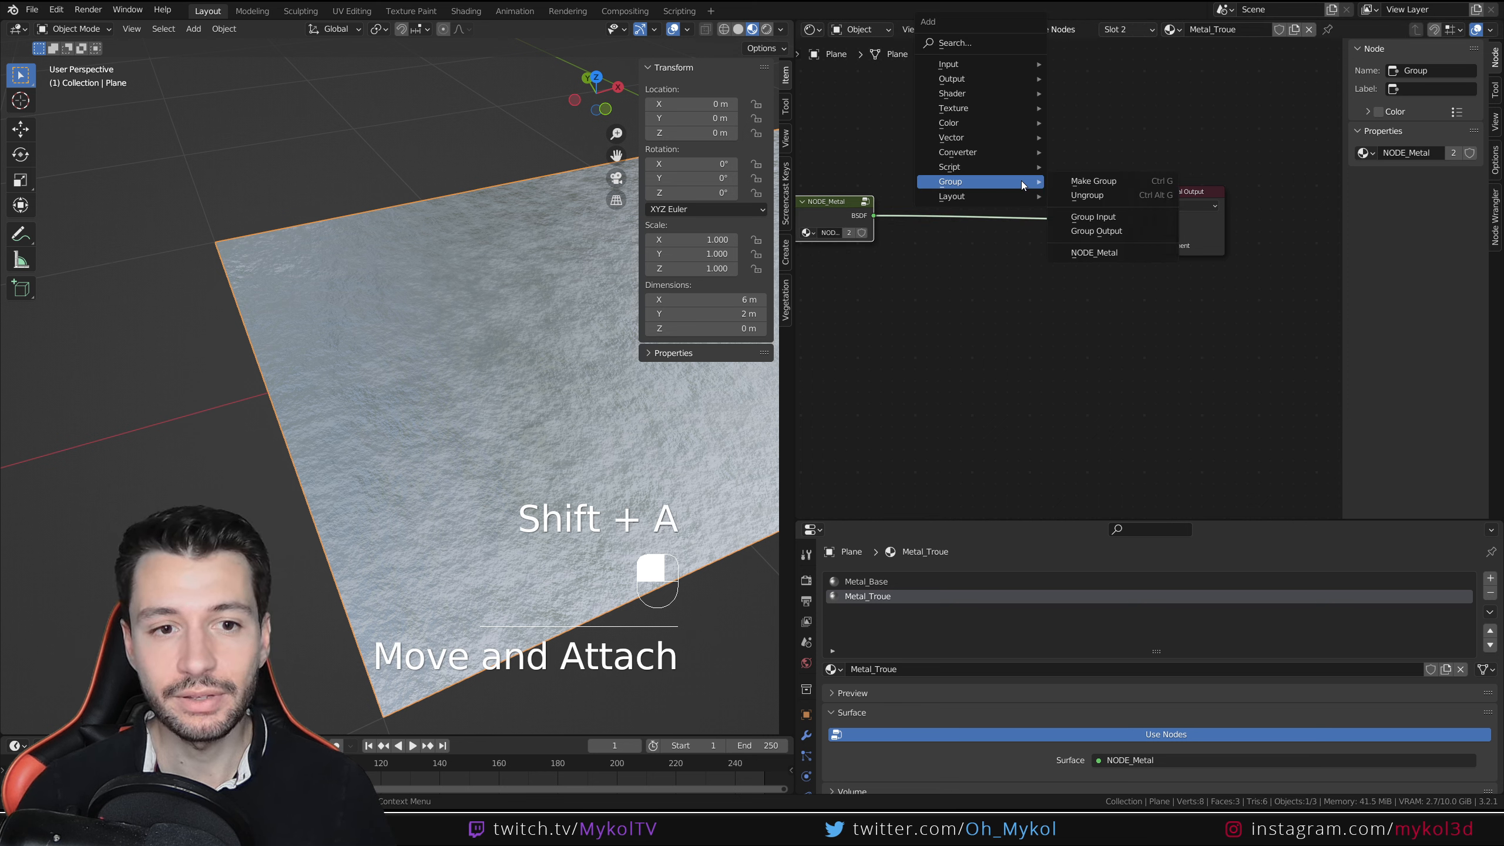
key(shift+a)
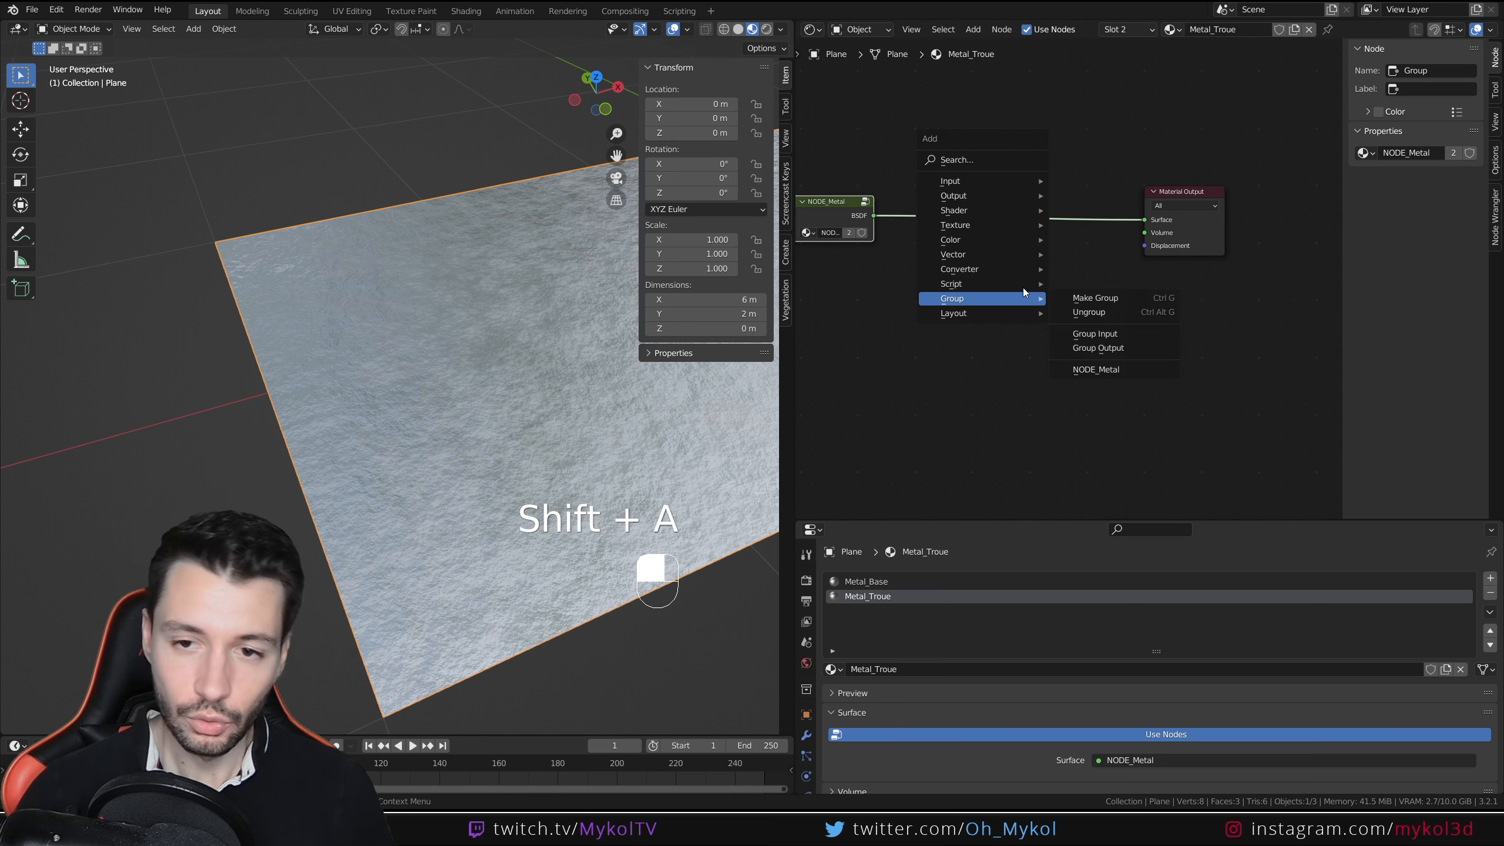
click(1010, 168)
text(mix)
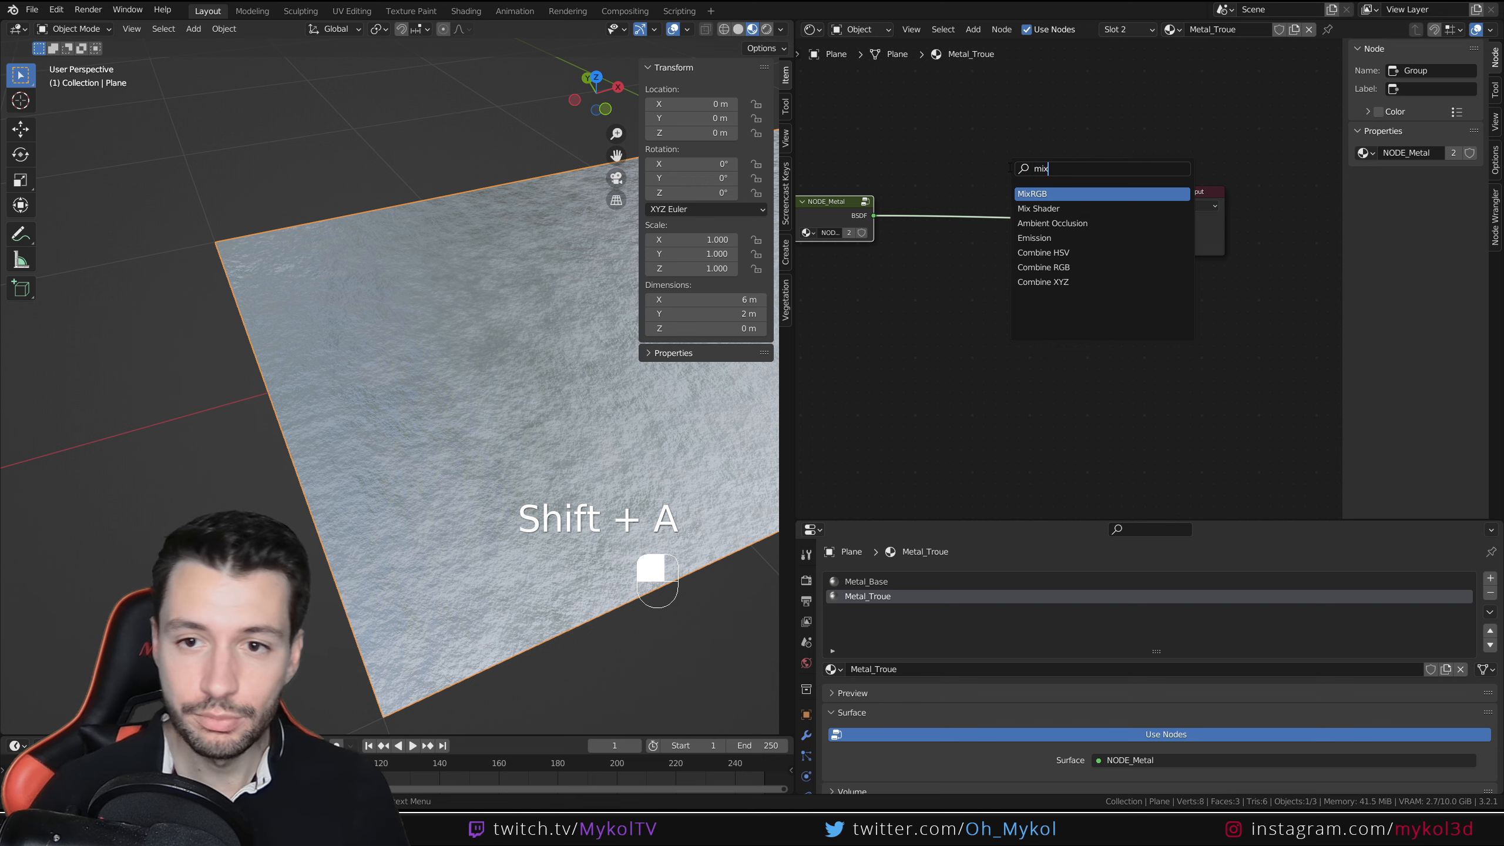
click(1049, 205)
click(1061, 202)
- Reconnect NODE_Metal to the Mix Shader's second Shader input and lower both nodes to tidy the layout
drag(1019, 213, 1018, 226)
drag(838, 214, 863, 329)
middle_drag(864, 329, 923, 380)
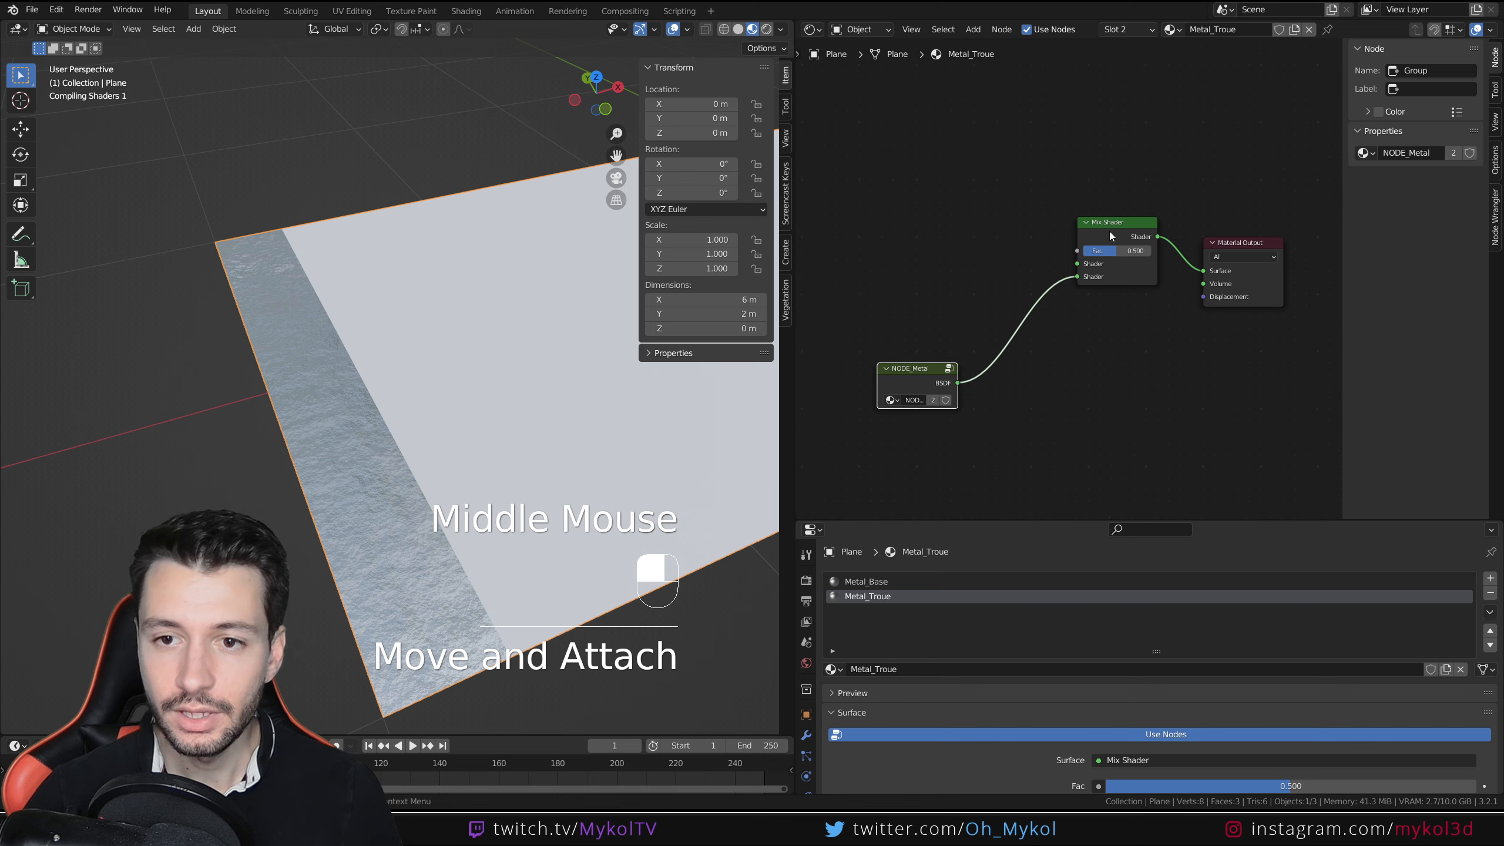
drag(1078, 254, 1070, 276)
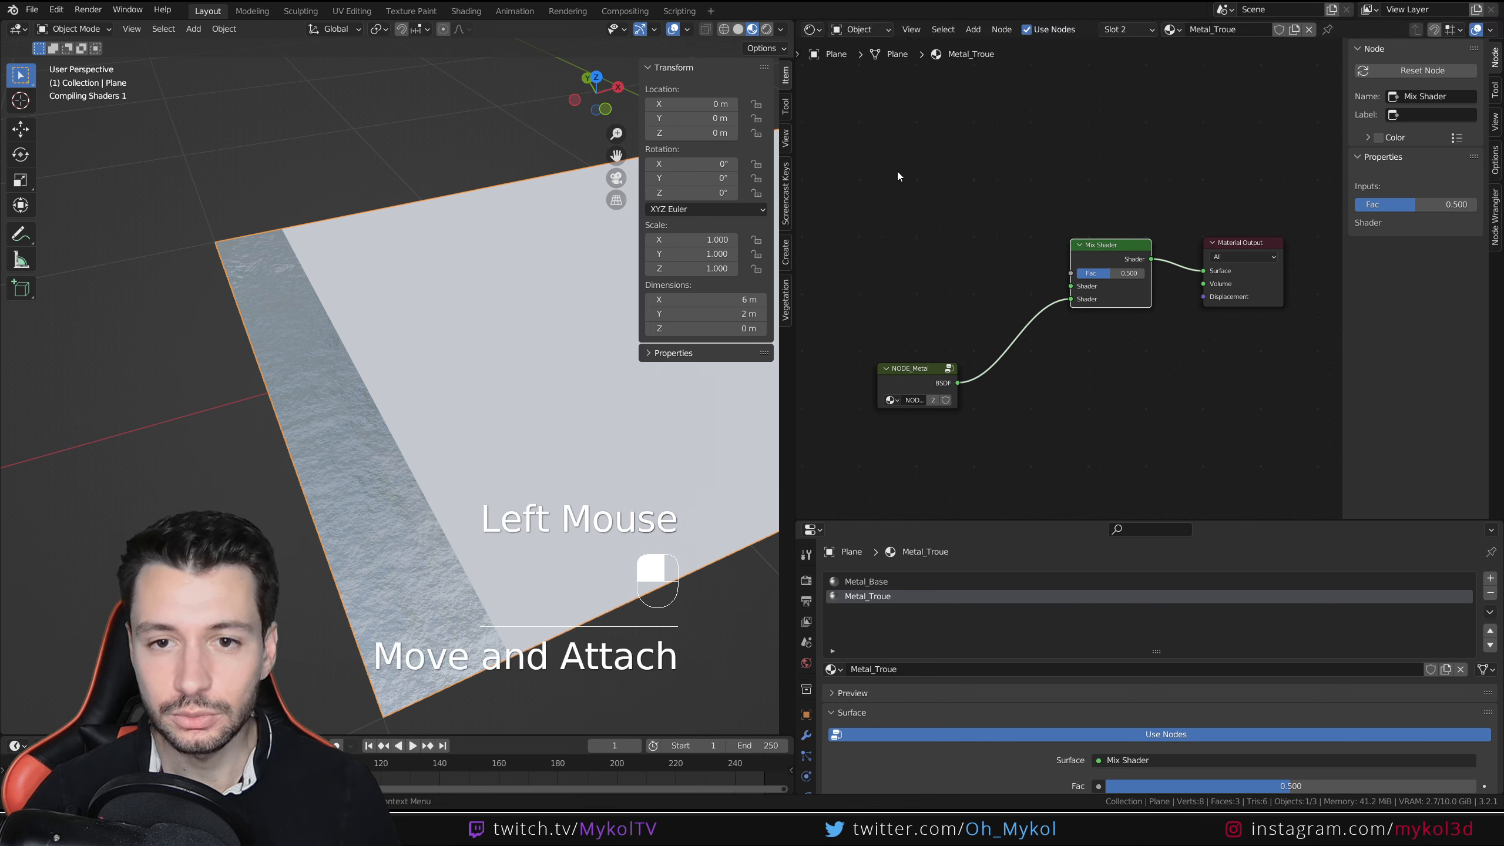
- Add a Voronoi Texture node and place it above the NODE_Metal group
key(shift+a)
text(voro)
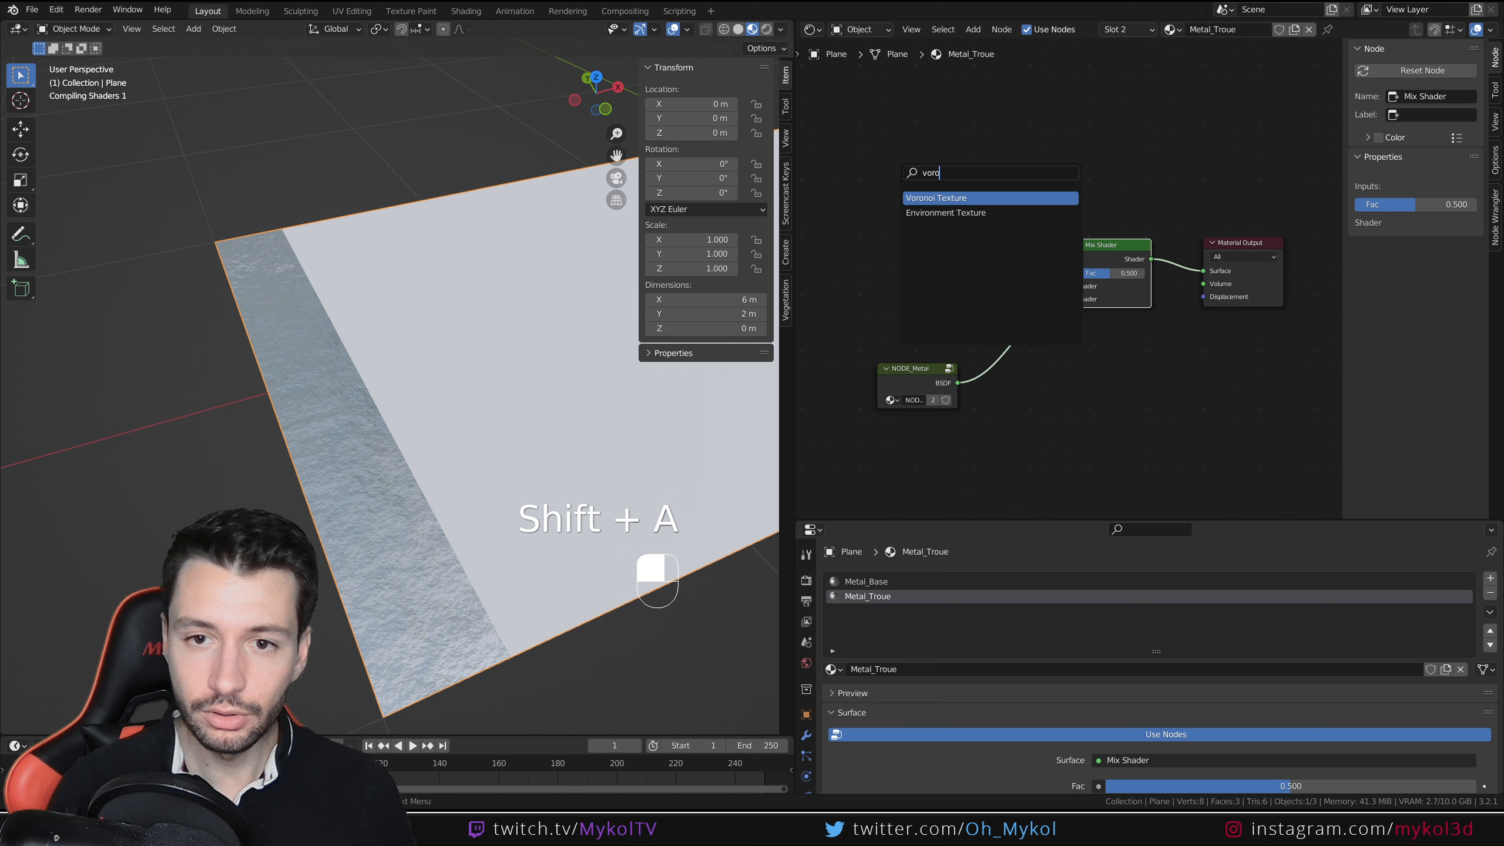
key(Return)
click(862, 112)
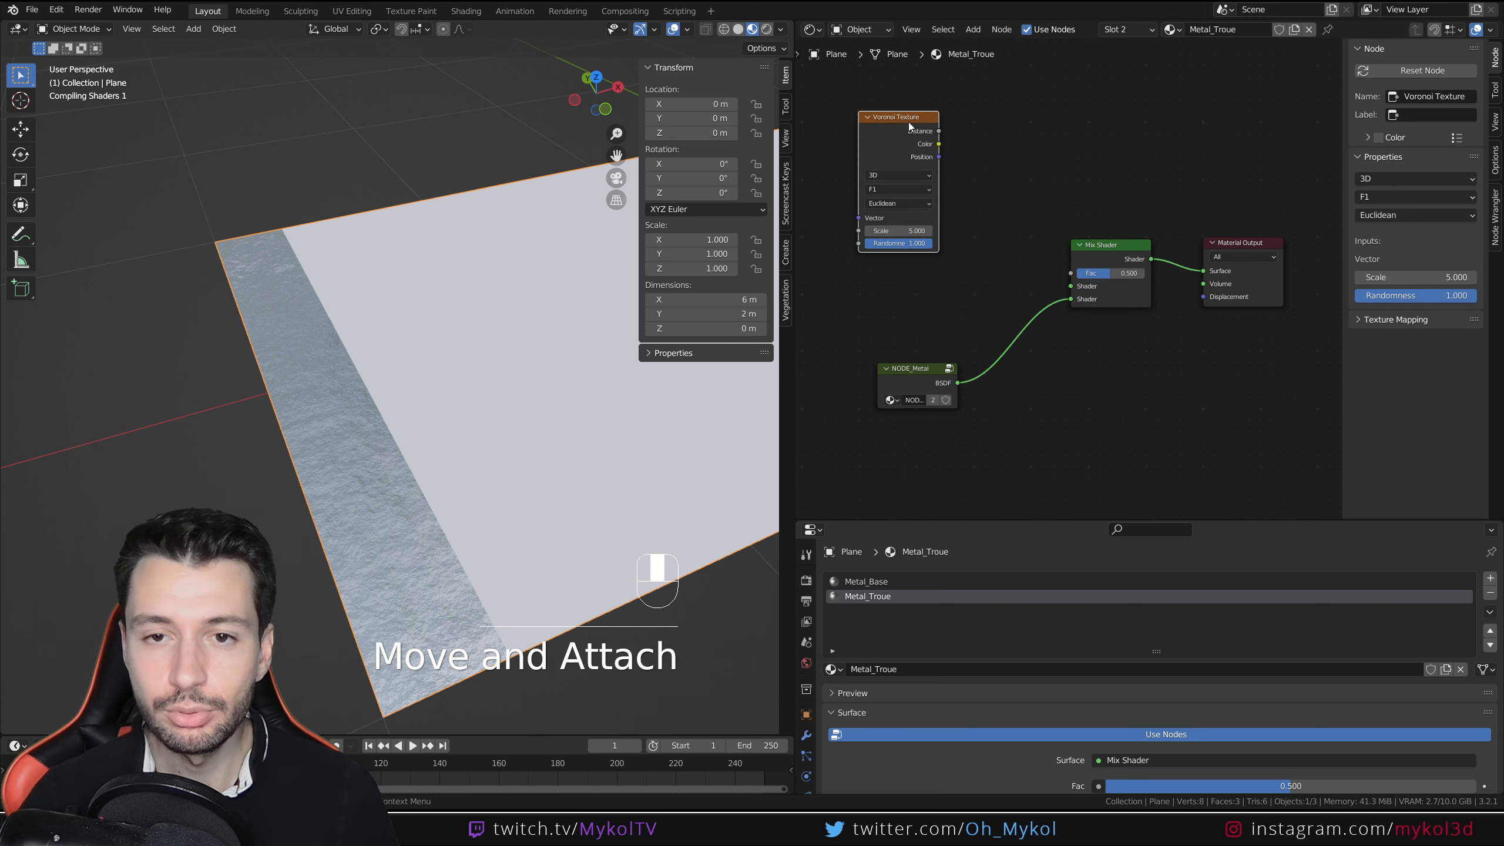
click(907, 126)
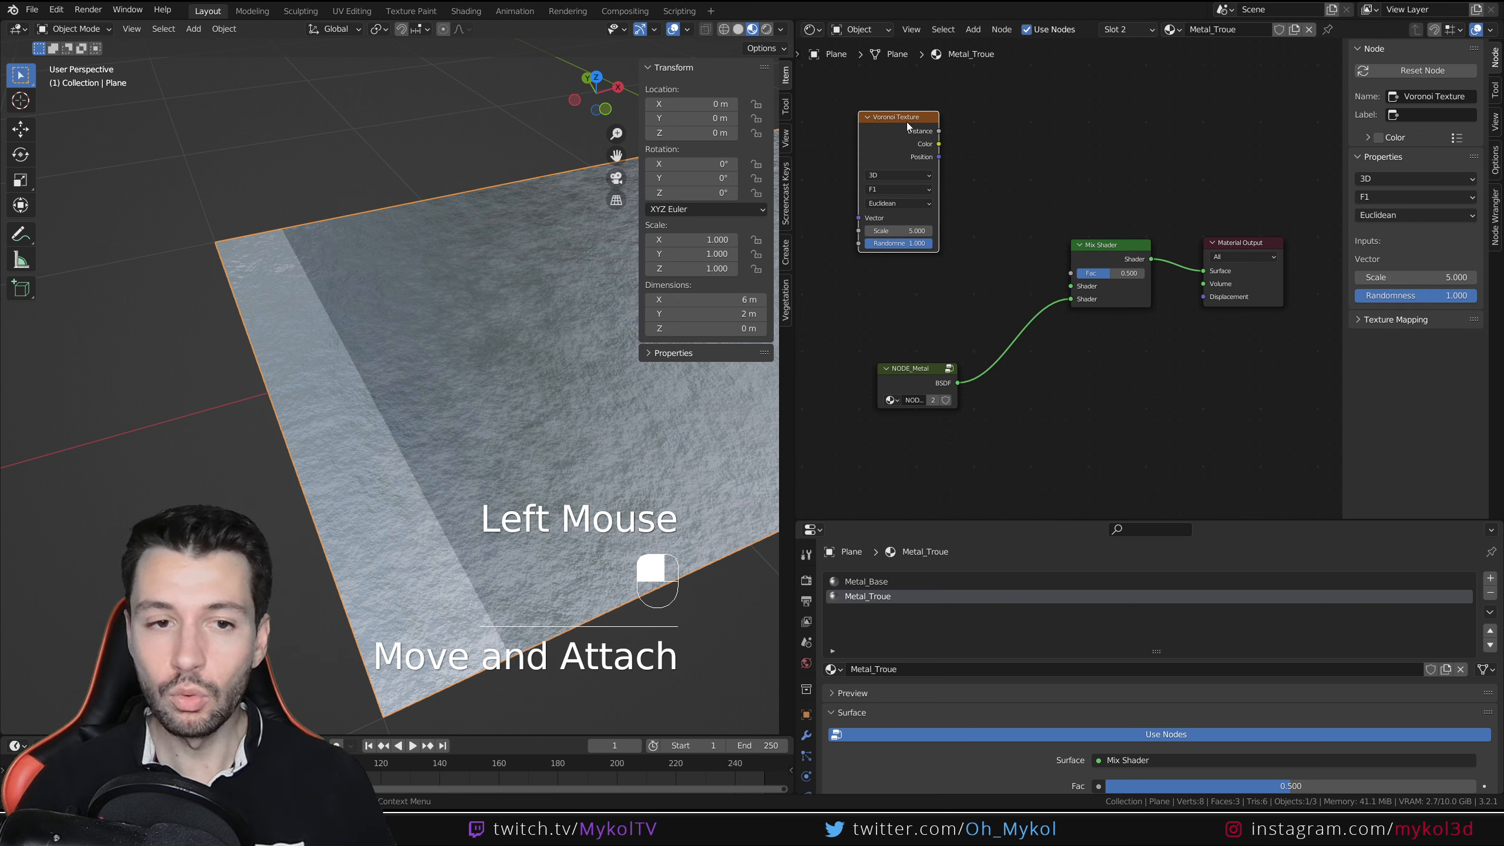
middle_drag(977, 196, 990, 212)
drag(924, 136, 934, 135)
- Preview the Voronoi Texture's Distance output on the plane through a Viewer node
middle_drag(468, 459, 454, 464)
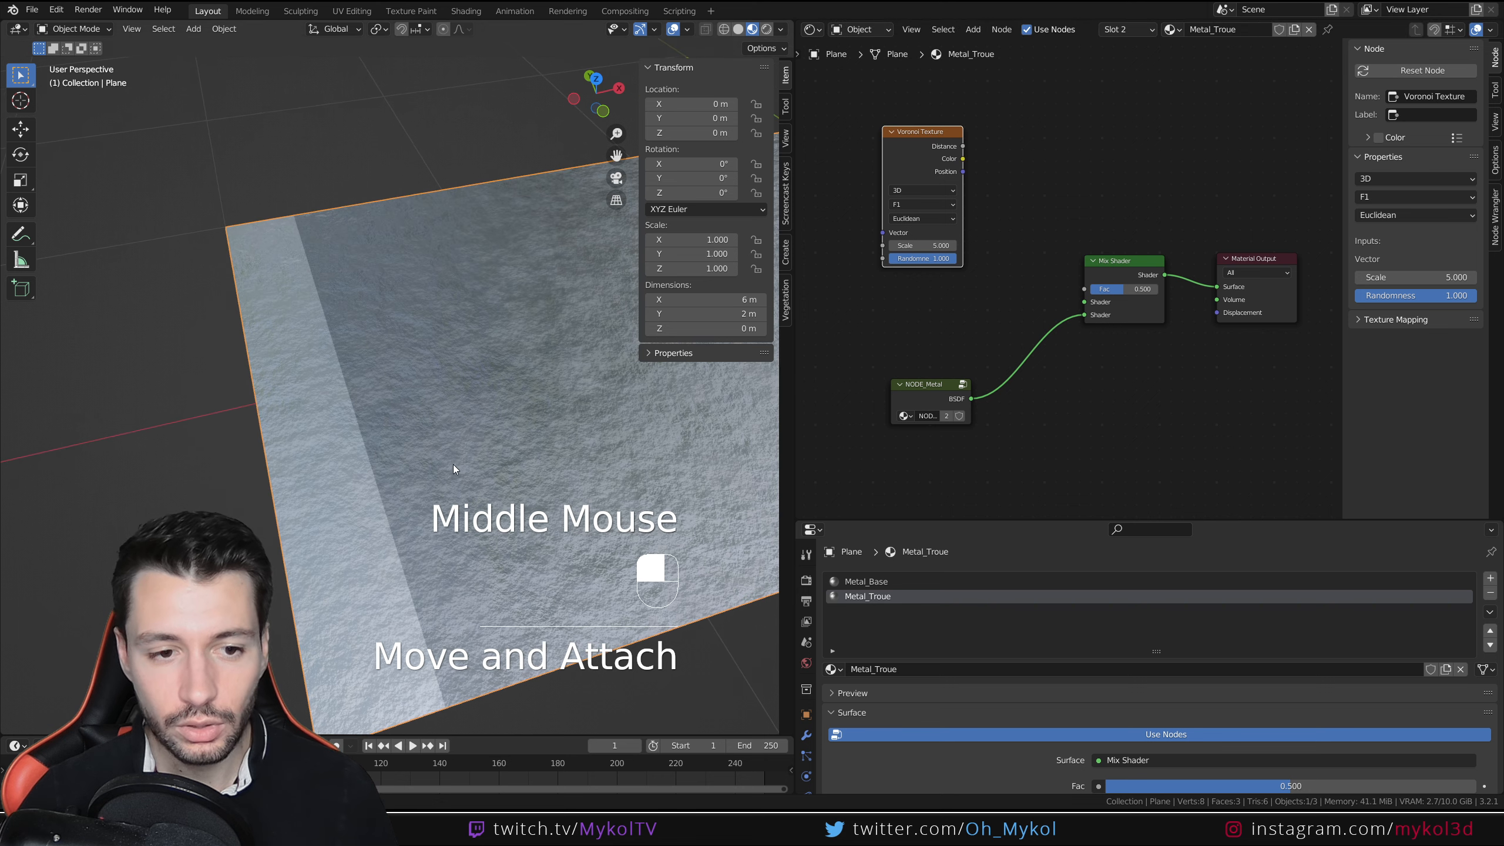
ctrl+shift+click(924, 135)
scroll(573, 400, down, 2)
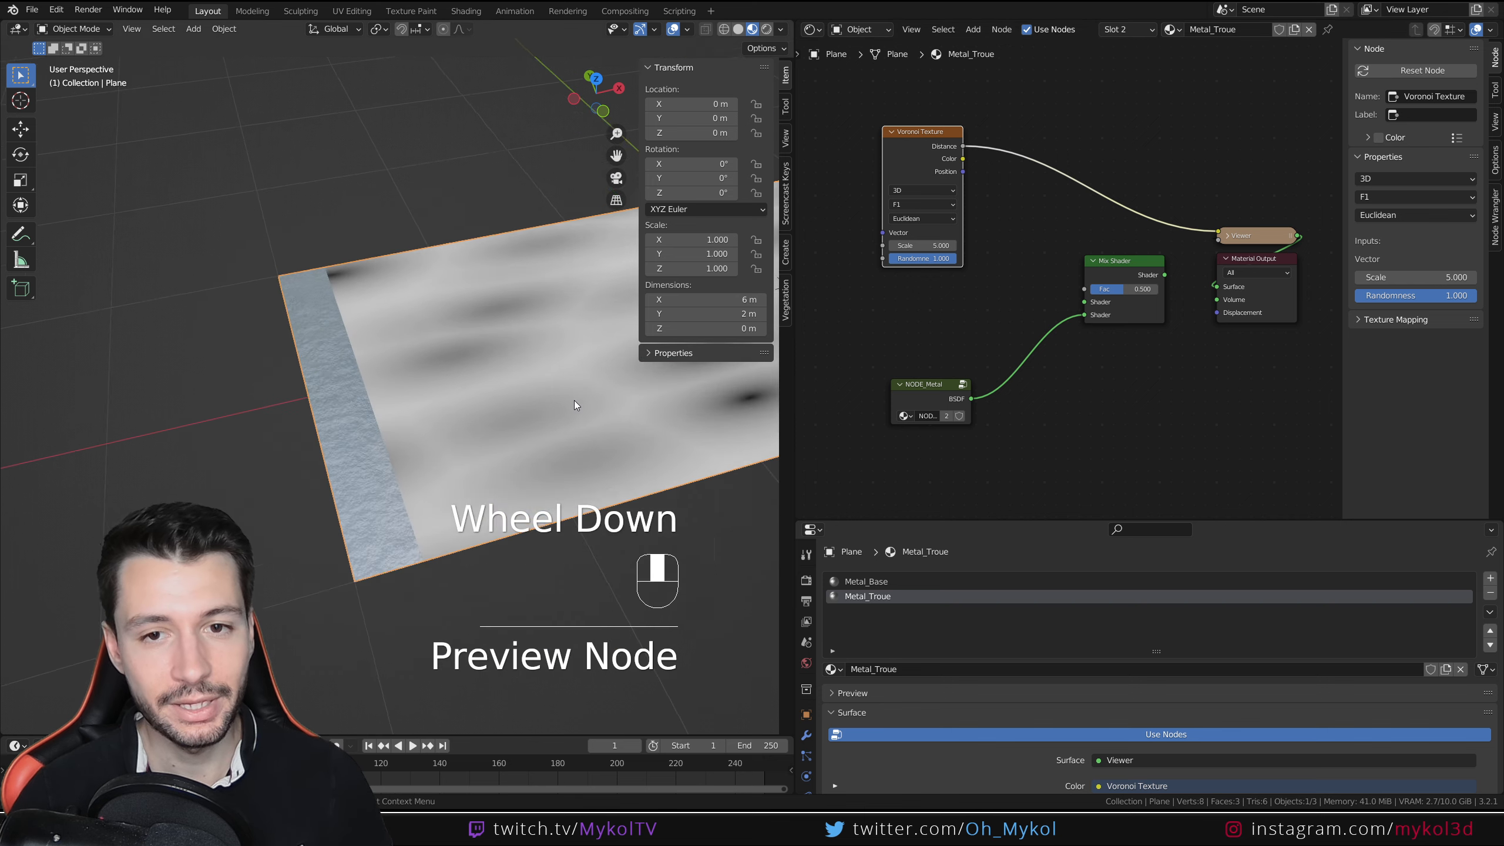
middle_drag(573, 401, 422, 430)
- Add a Texture Coordinate node, link its Object output to the Voronoi Texture's Vector input, and set Randomness to 0
middle_drag(823, 248, 942, 257)
key(shift+a)
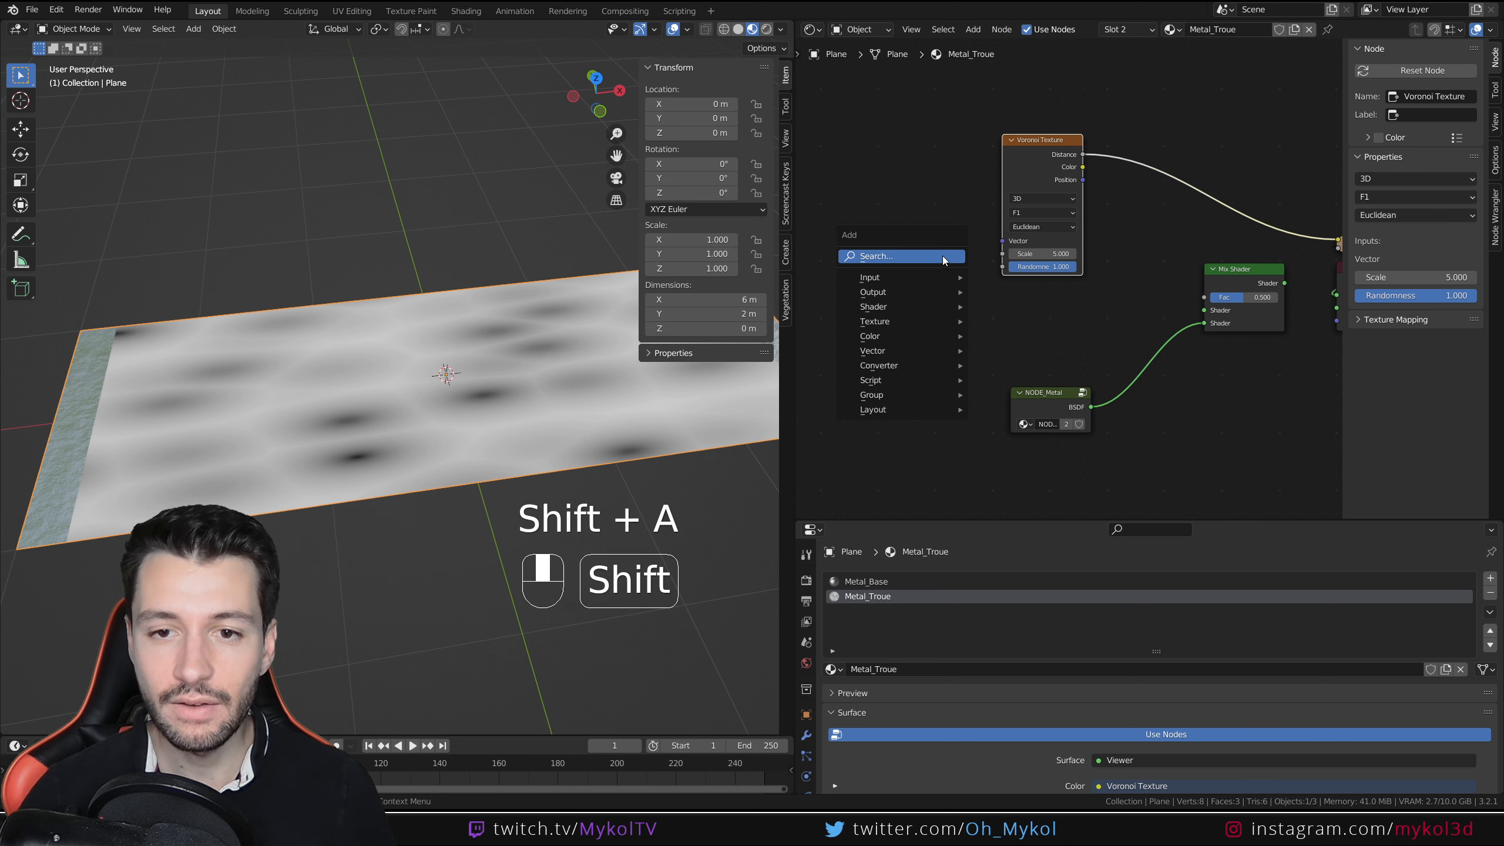
click(943, 257)
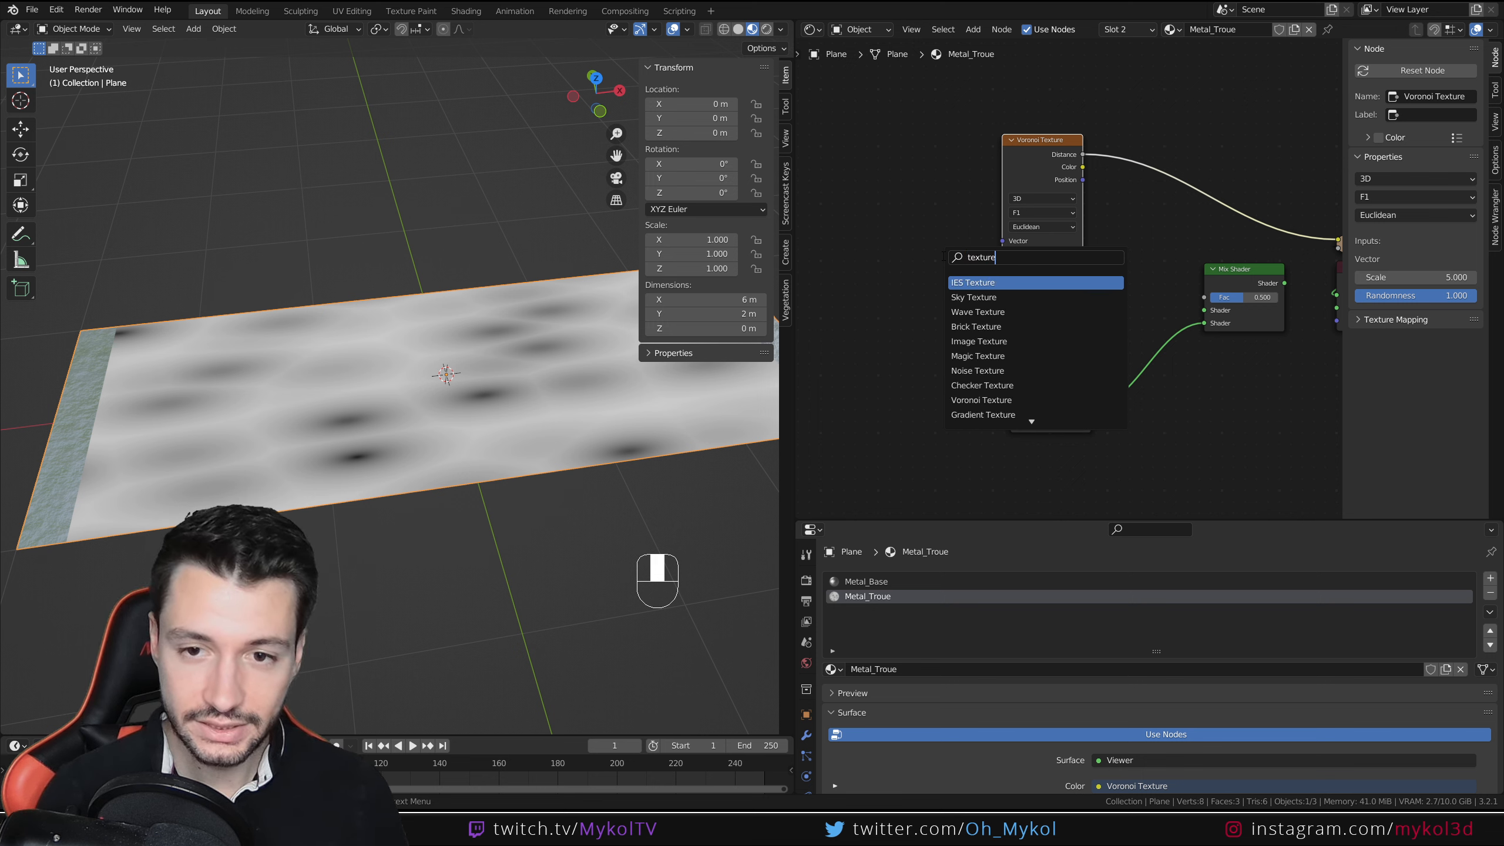
key(Return)
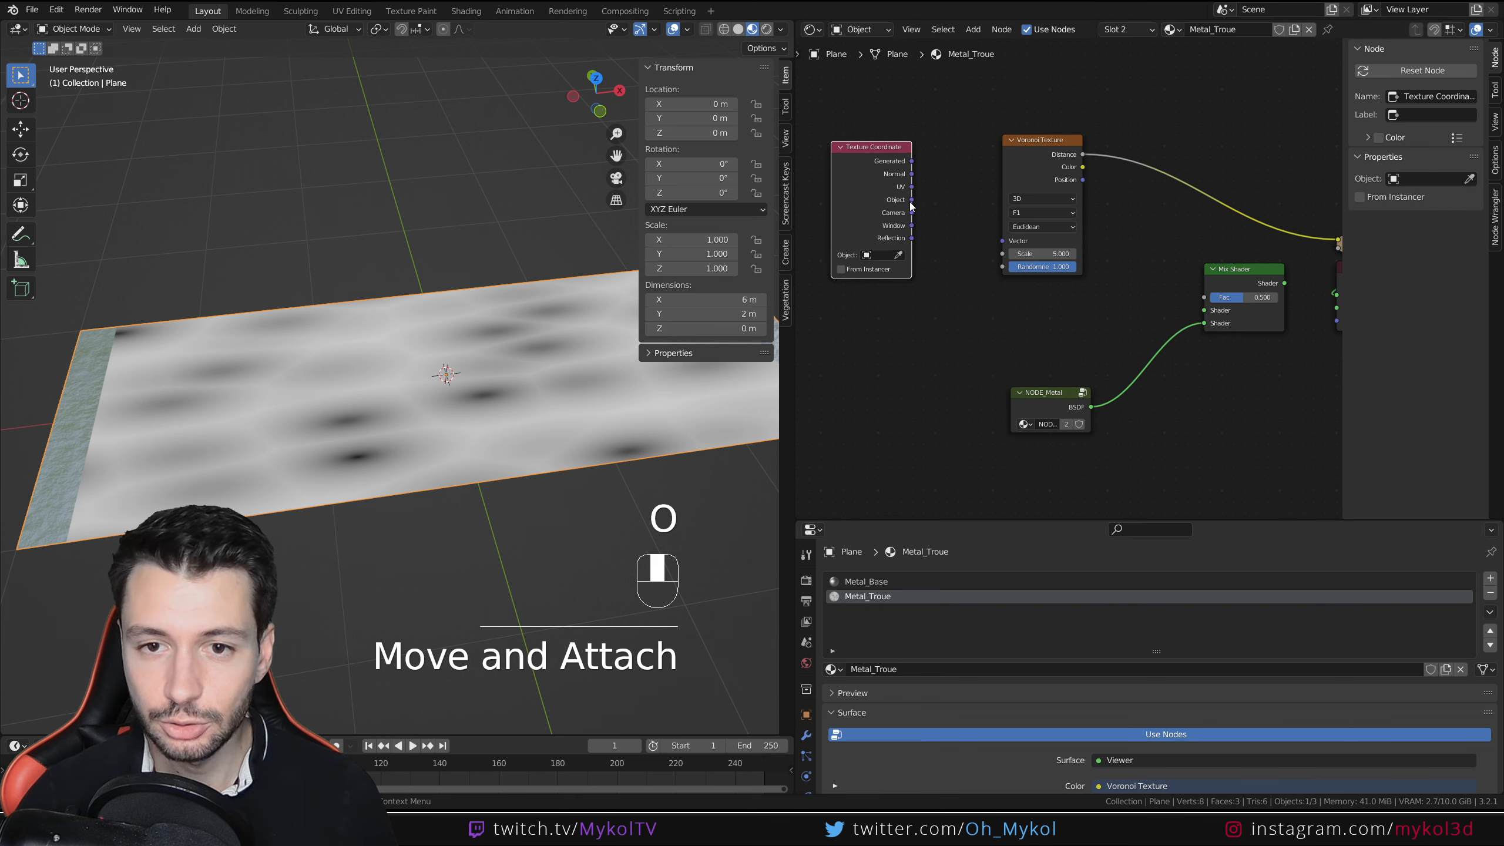
drag(992, 229, 1013, 270)
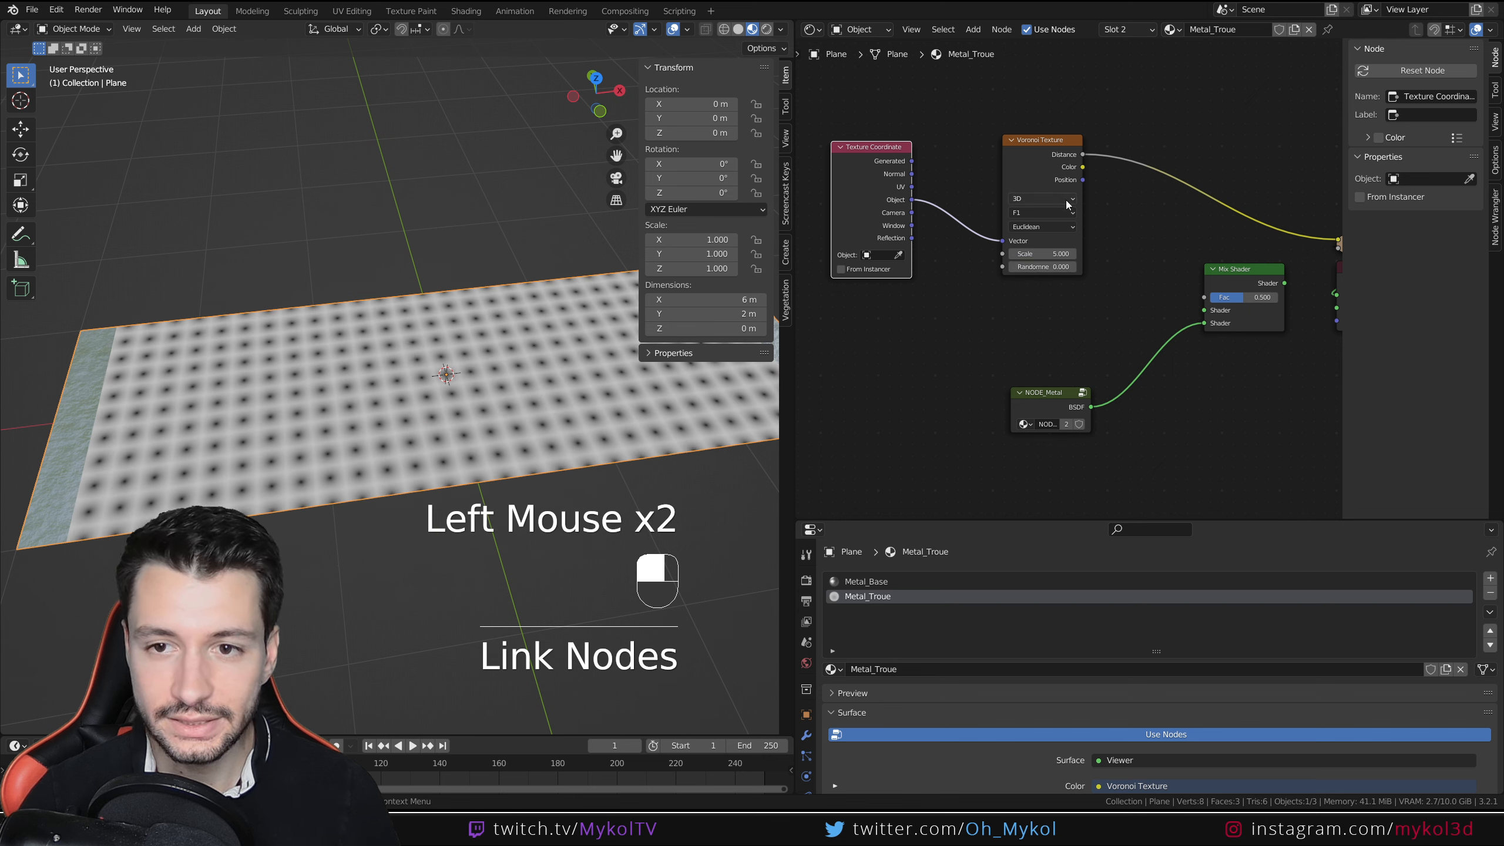
- Insert a ColorRamp node on the link between the Voronoi Texture's Distance output and the Viewer
key(shift+a)
click(1168, 138)
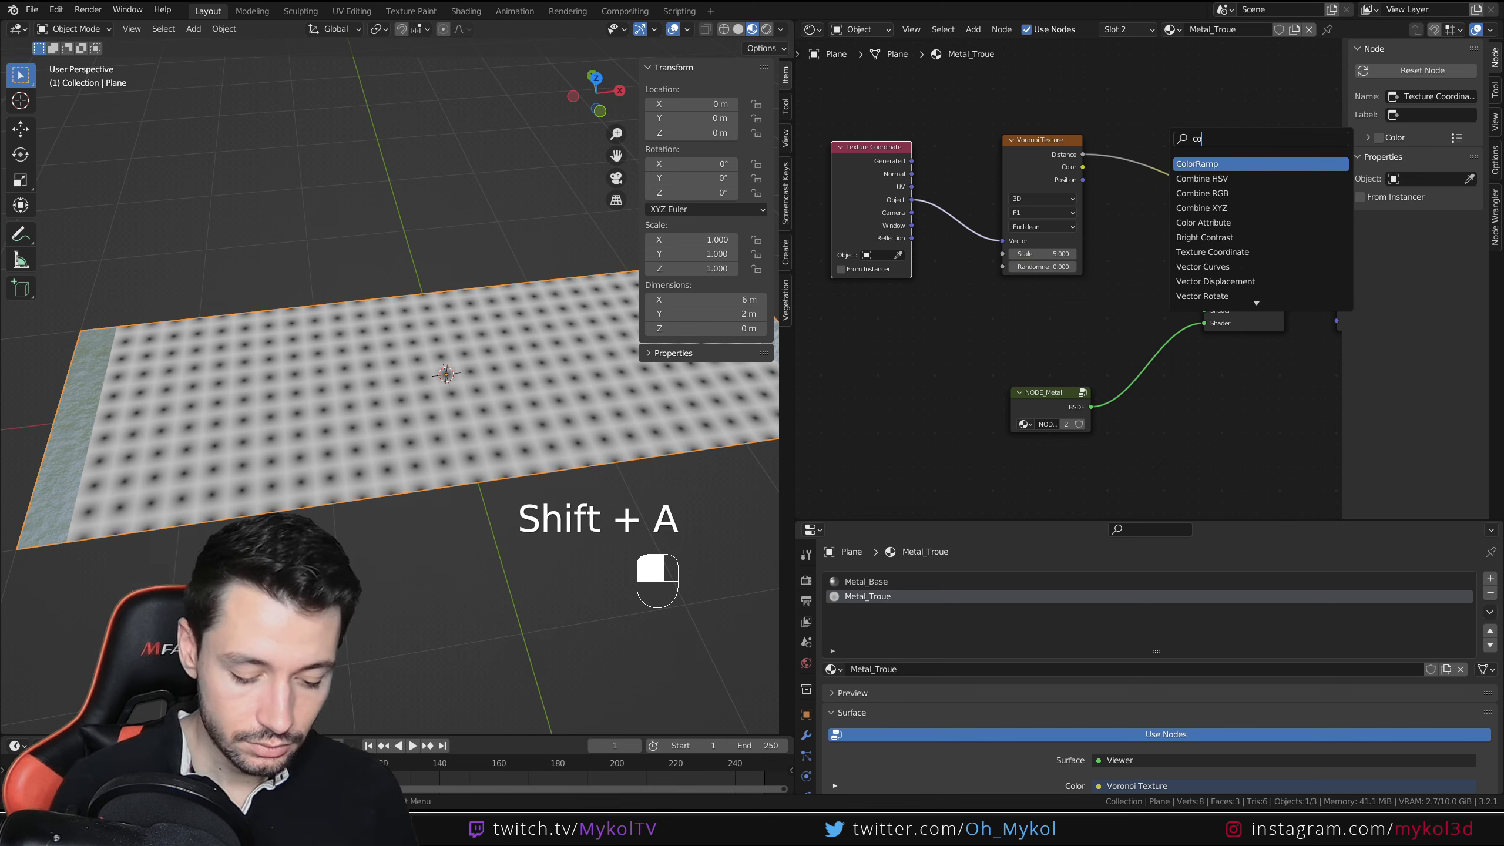
key(Return)
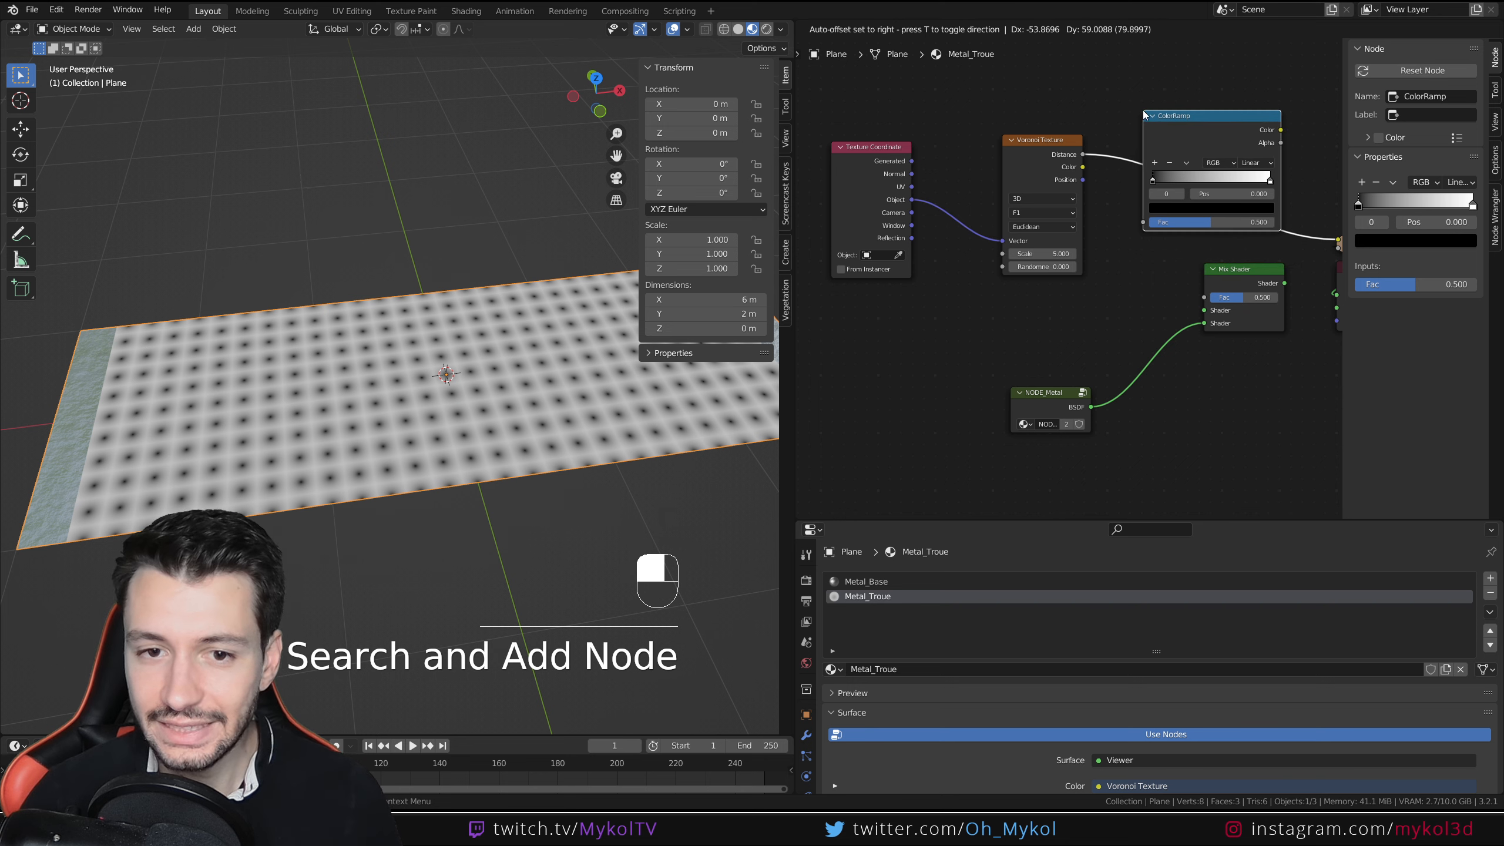
click(1144, 113)
- Bring the ColorRamp's black and white stops together, with the white stop at 0.287, to form hard-edged dots
middle_drag(498, 370, 440, 383)
scroll(463, 412, up, 2)
scroll(442, 375, down, 1)
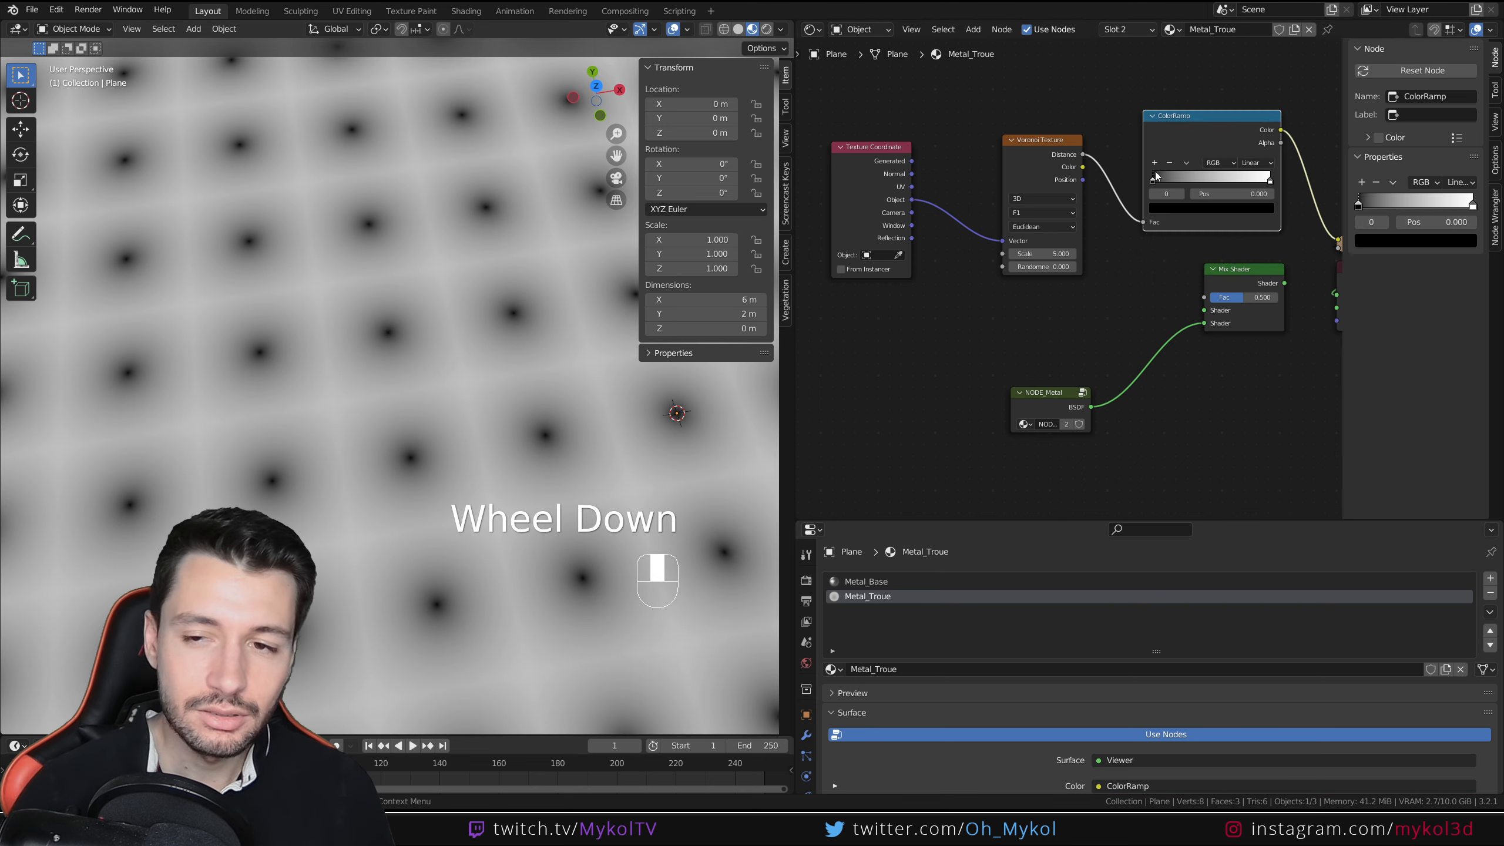
mouse_move(1152, 181)
mouse_down()
mouse_move(1269, 181)
mouse_move(1181, 187)
mouse_up()
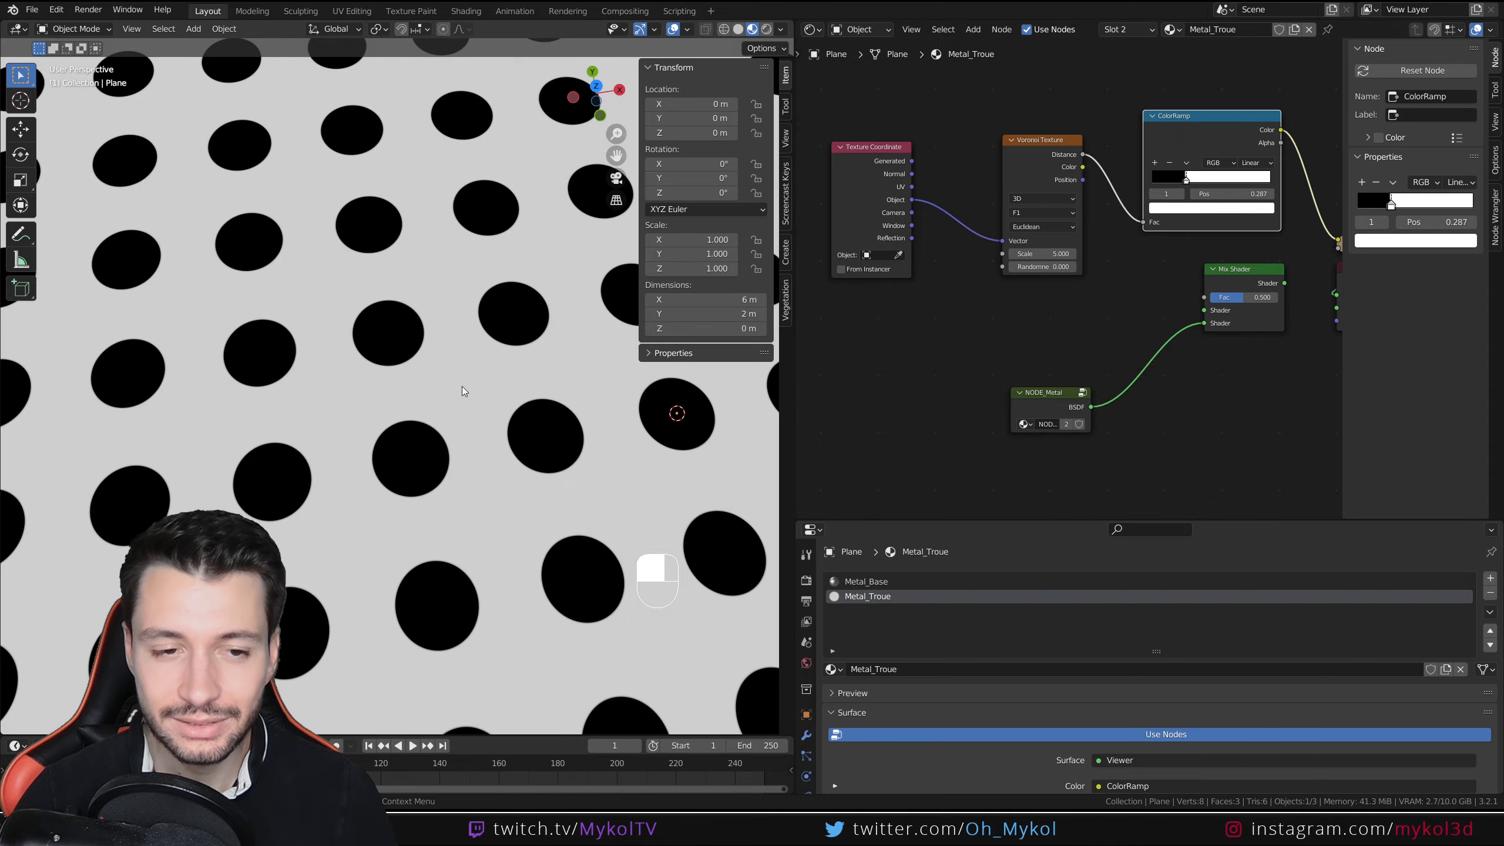
- Lower the Voronoi Texture's Scale to 4.660 so that whole dots fit across the plane
scroll(431, 434, down, 2)
middle_drag(431, 434, 428, 409)
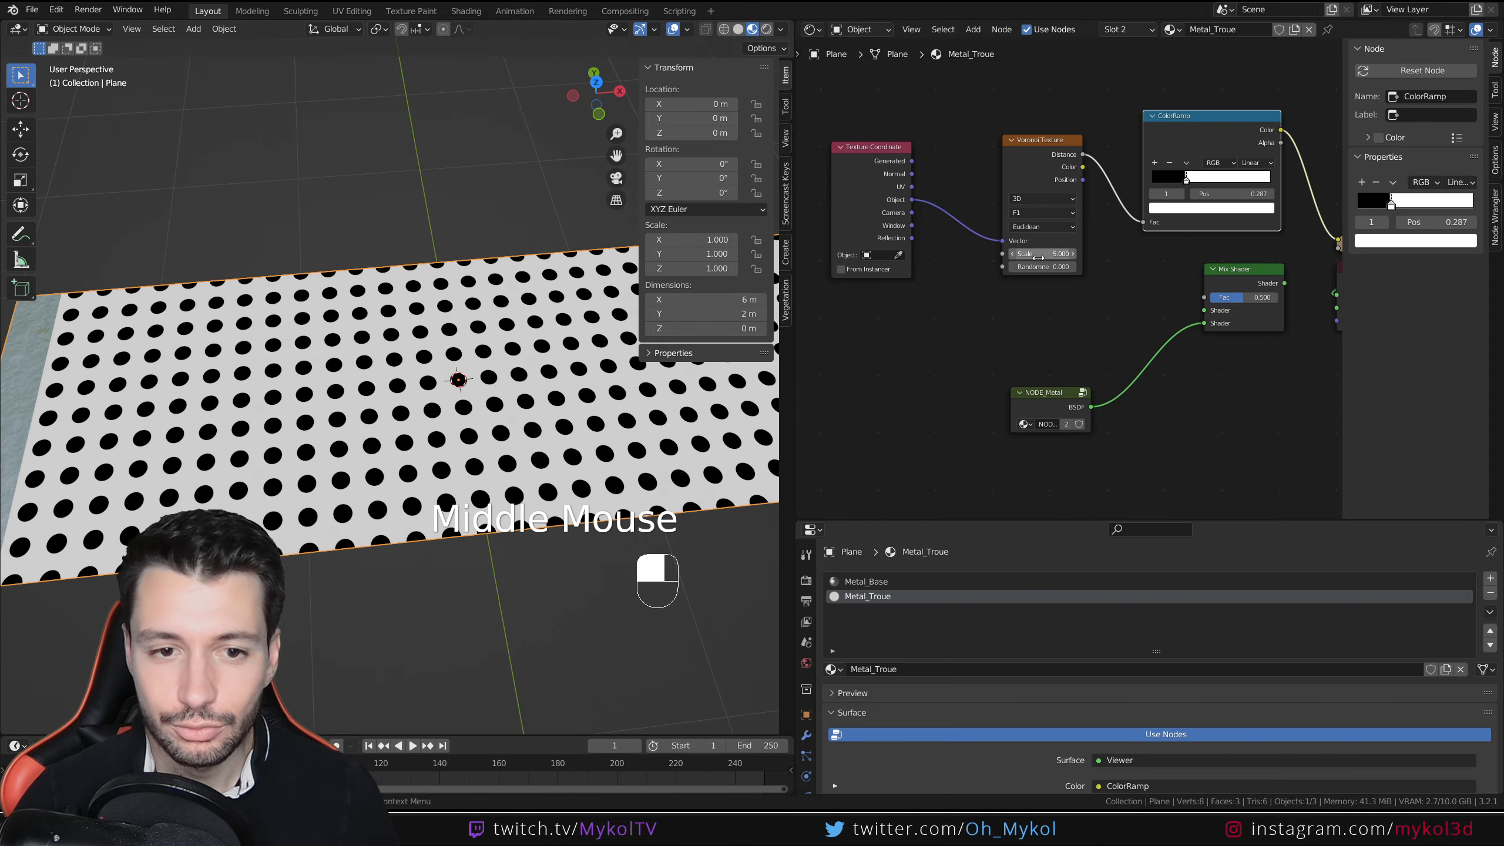
mouse_move(1038, 257)
mouse_down()
mouse_move(1057, 257)
mouse_move(1023, 257)
mouse_up()
scroll(502, 350, down, 2)
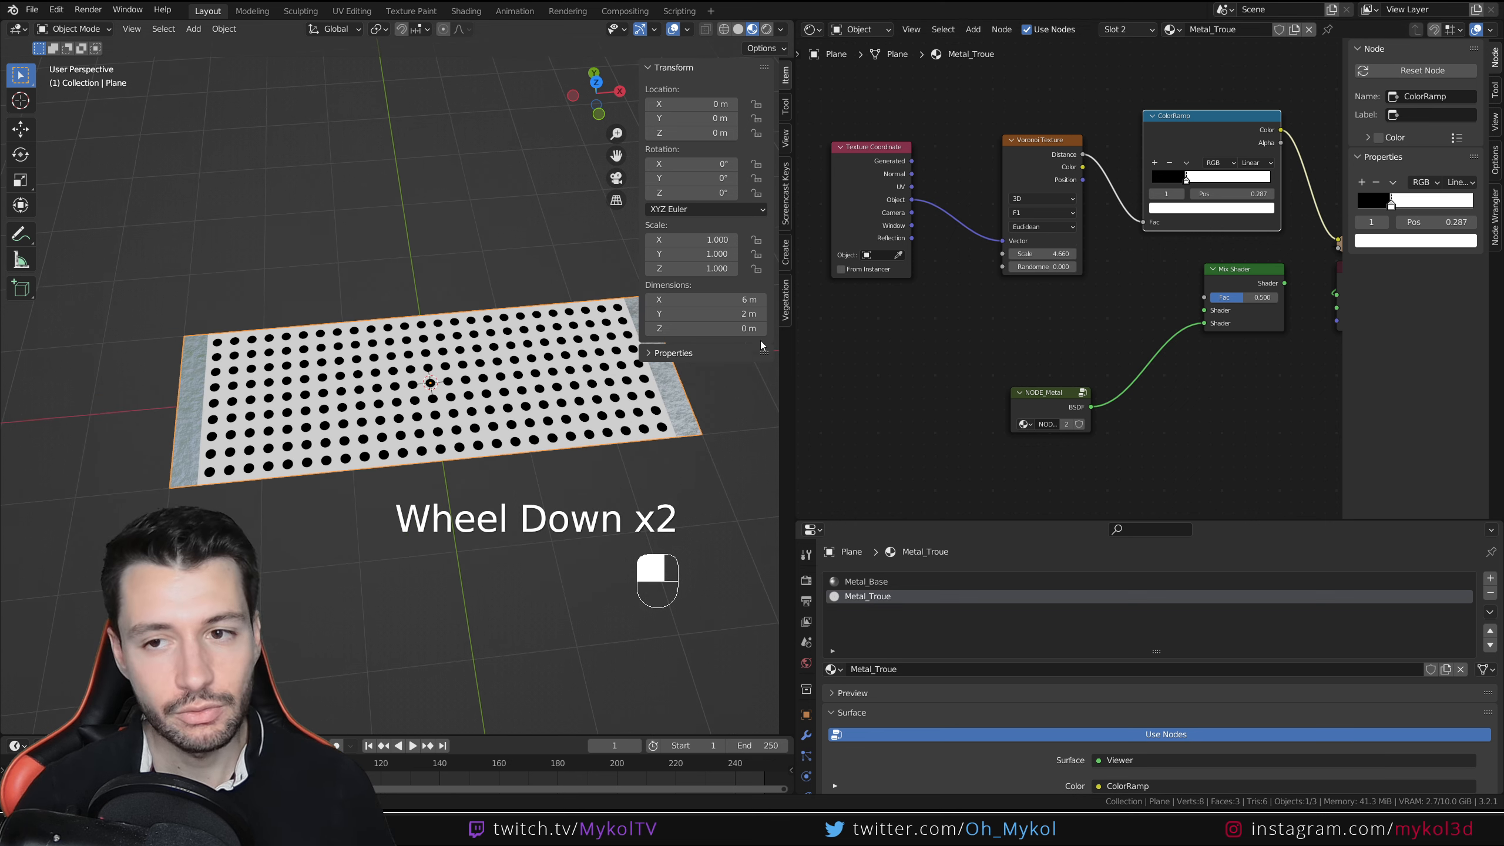
- Link the ColorRamp's Color output to the Mix Shader's Fac input and preview the Mix Shader on the plane
middle_drag(1297, 222, 1108, 215)
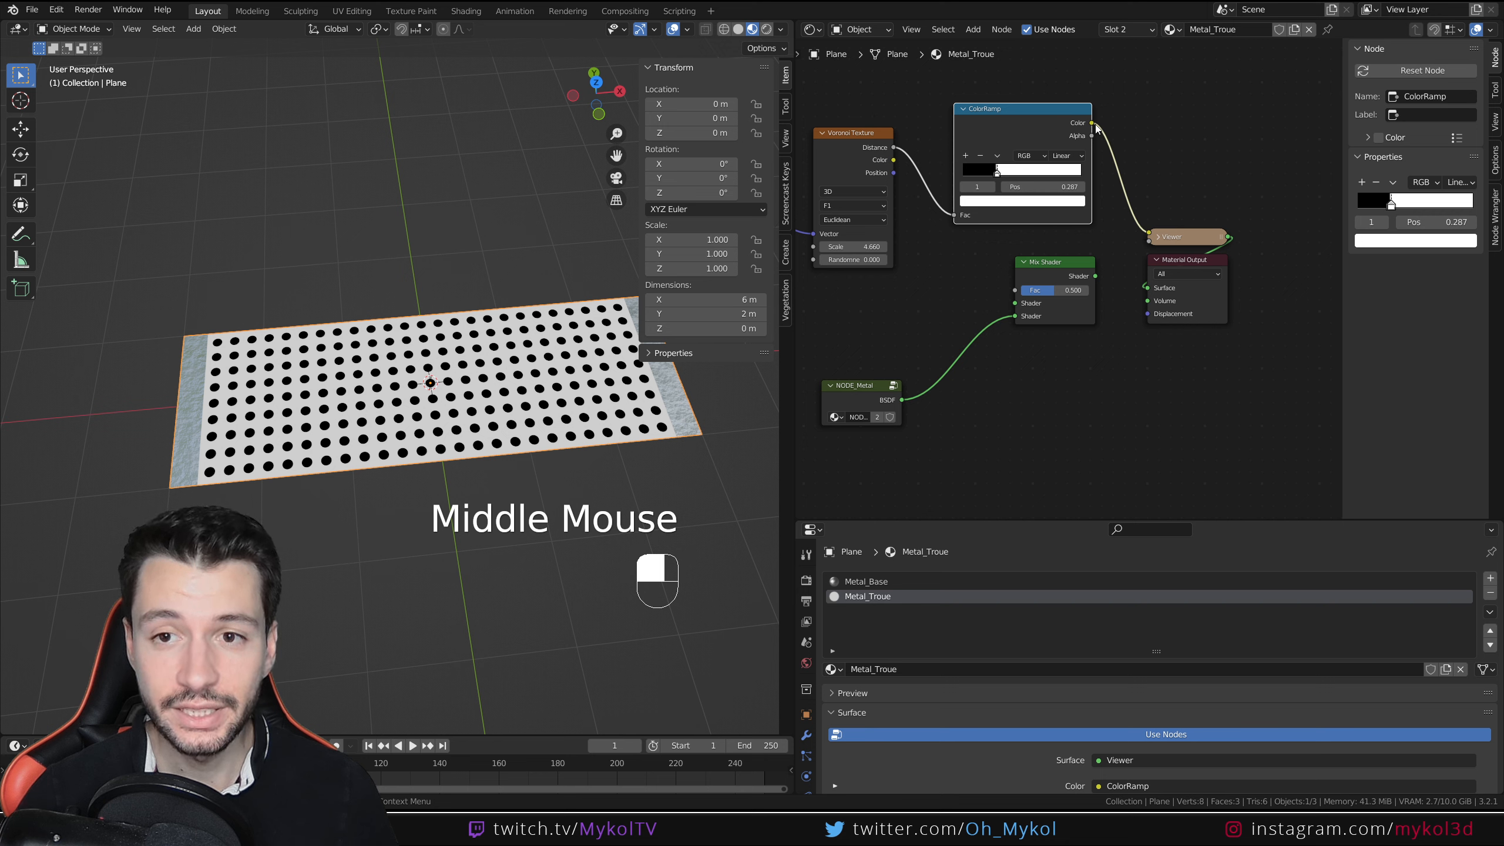
drag(1093, 123, 1015, 290)
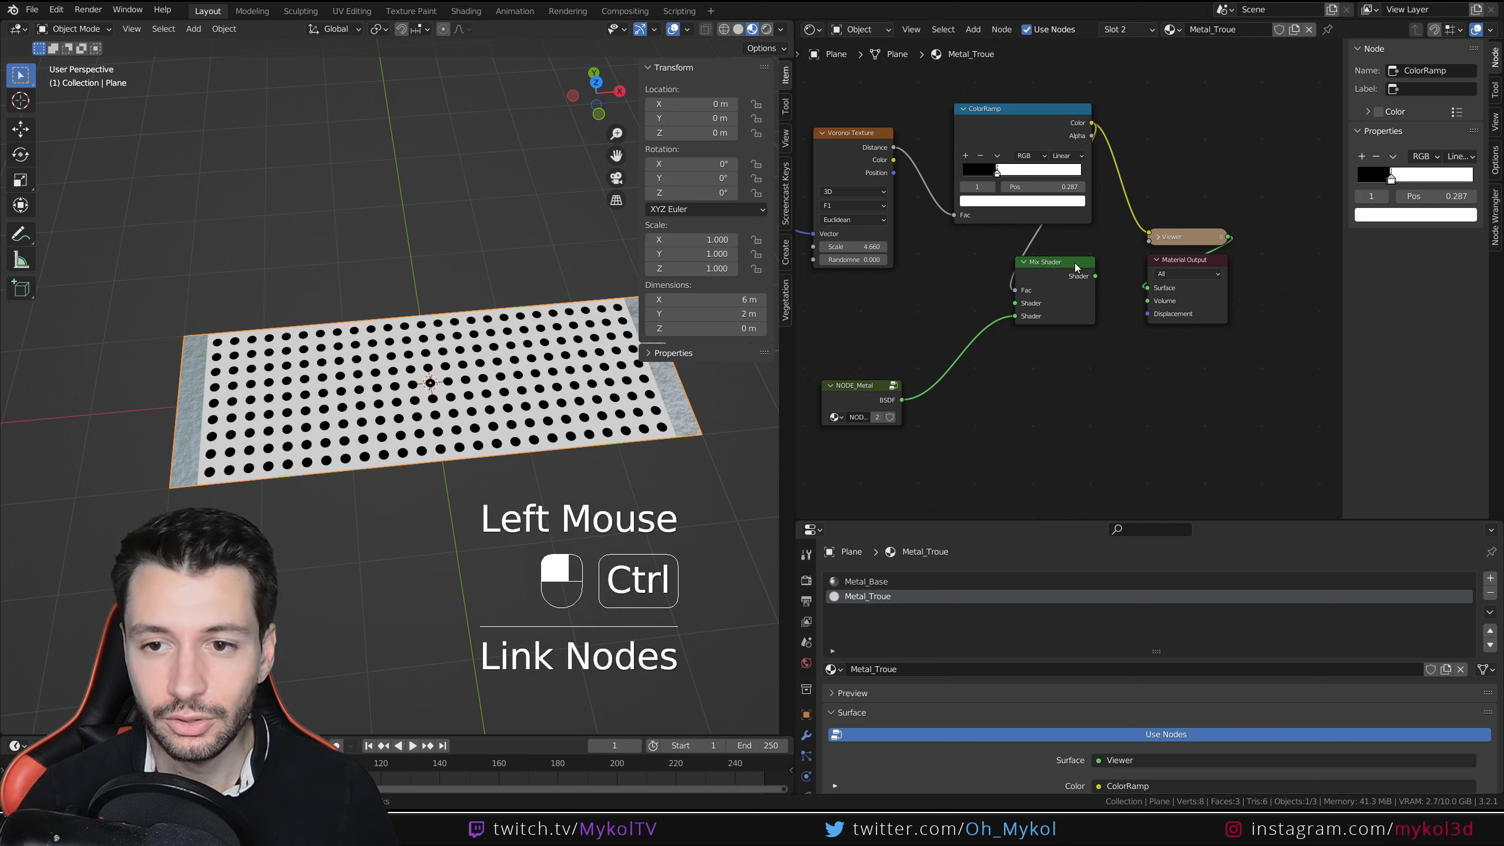
ctrl+shift+click(1066, 265)
- Move the Texture Coordinate, Voronoi Texture and ColorRamp nodes together up and away from the Mix Shader
scroll(953, 282, down, 1)
middle_drag(953, 282, 1035, 273)
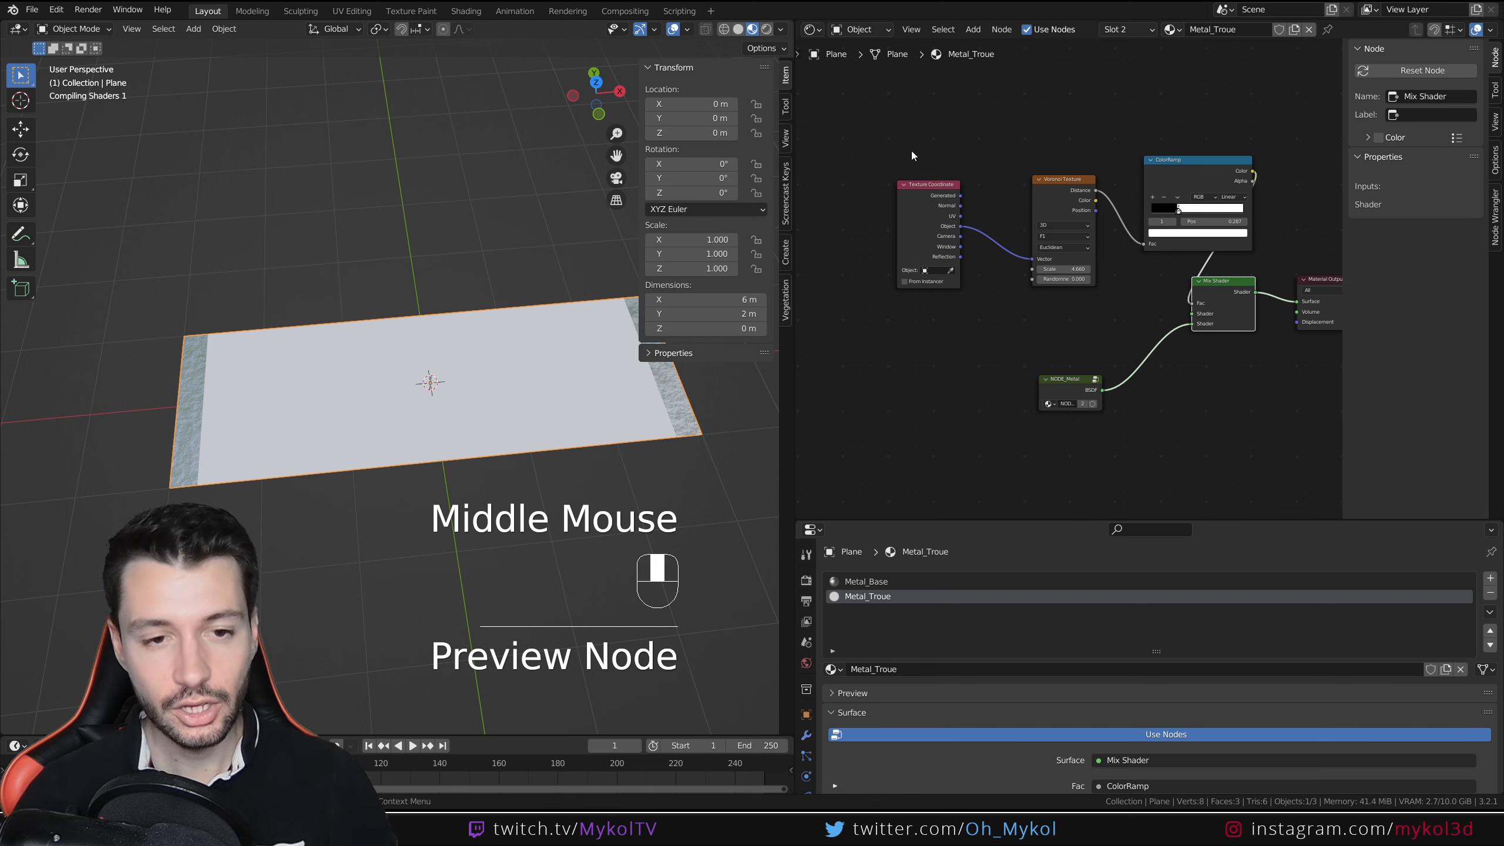
click(1173, 298)
drag(847, 127, 1267, 261)
drag(1201, 169, 1081, 122)
middle_drag(896, 355, 980, 305)
scroll(546, 419, up, 3)
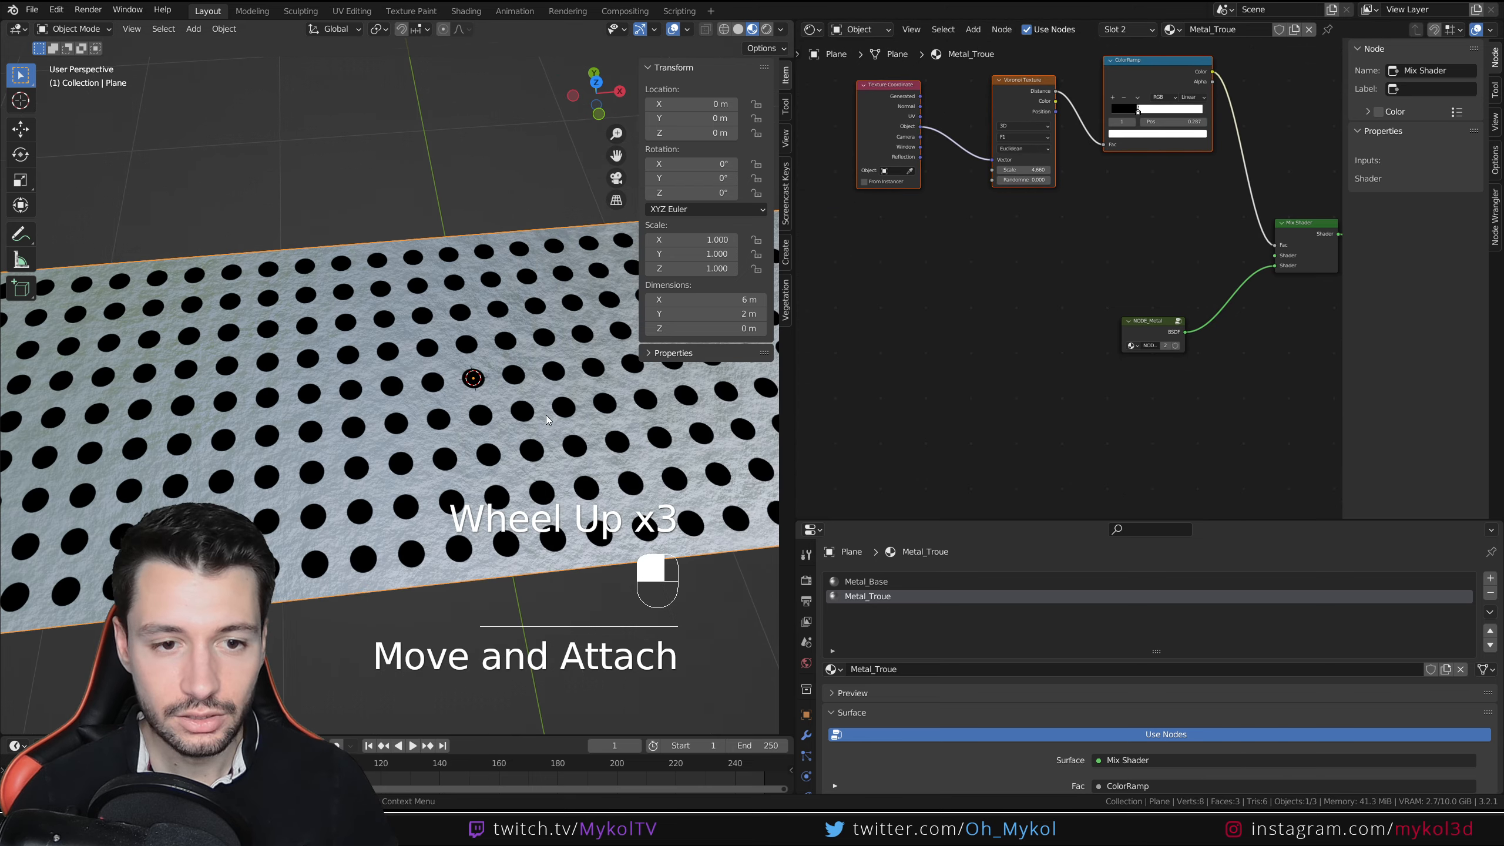
mouse_move(546, 419)
middle_down()
mouse_move(580, 408)
mouse_move(533, 409)
middle_up()
- Add a Transparent BSDF linked to the Mix Shader's first Shader input and place it above NODE_Metal
middle_drag(1131, 270, 1076, 255)
click(1182, 255)
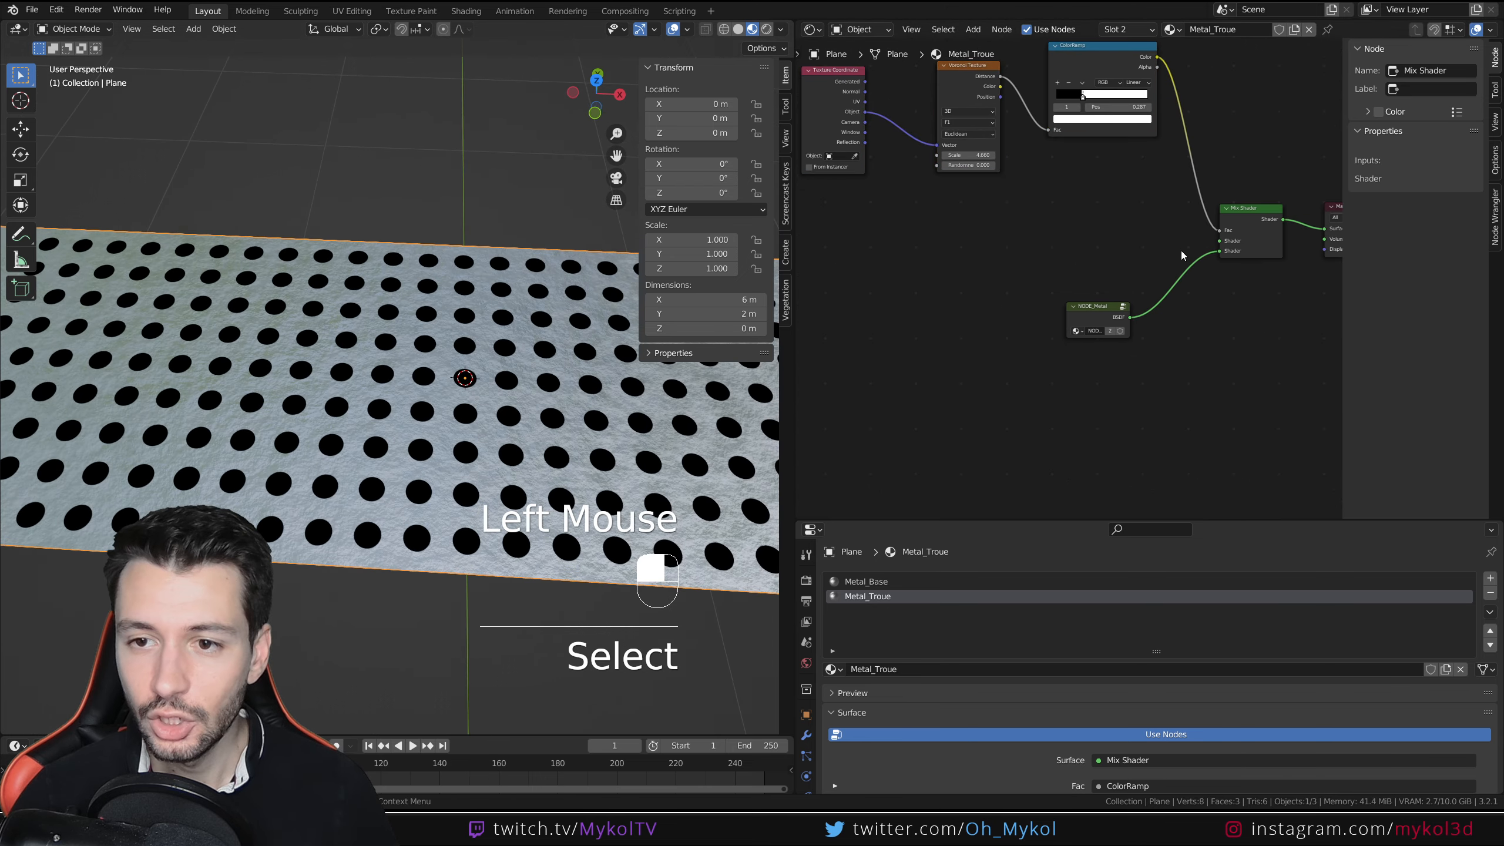
drag(1219, 242, 1049, 243)
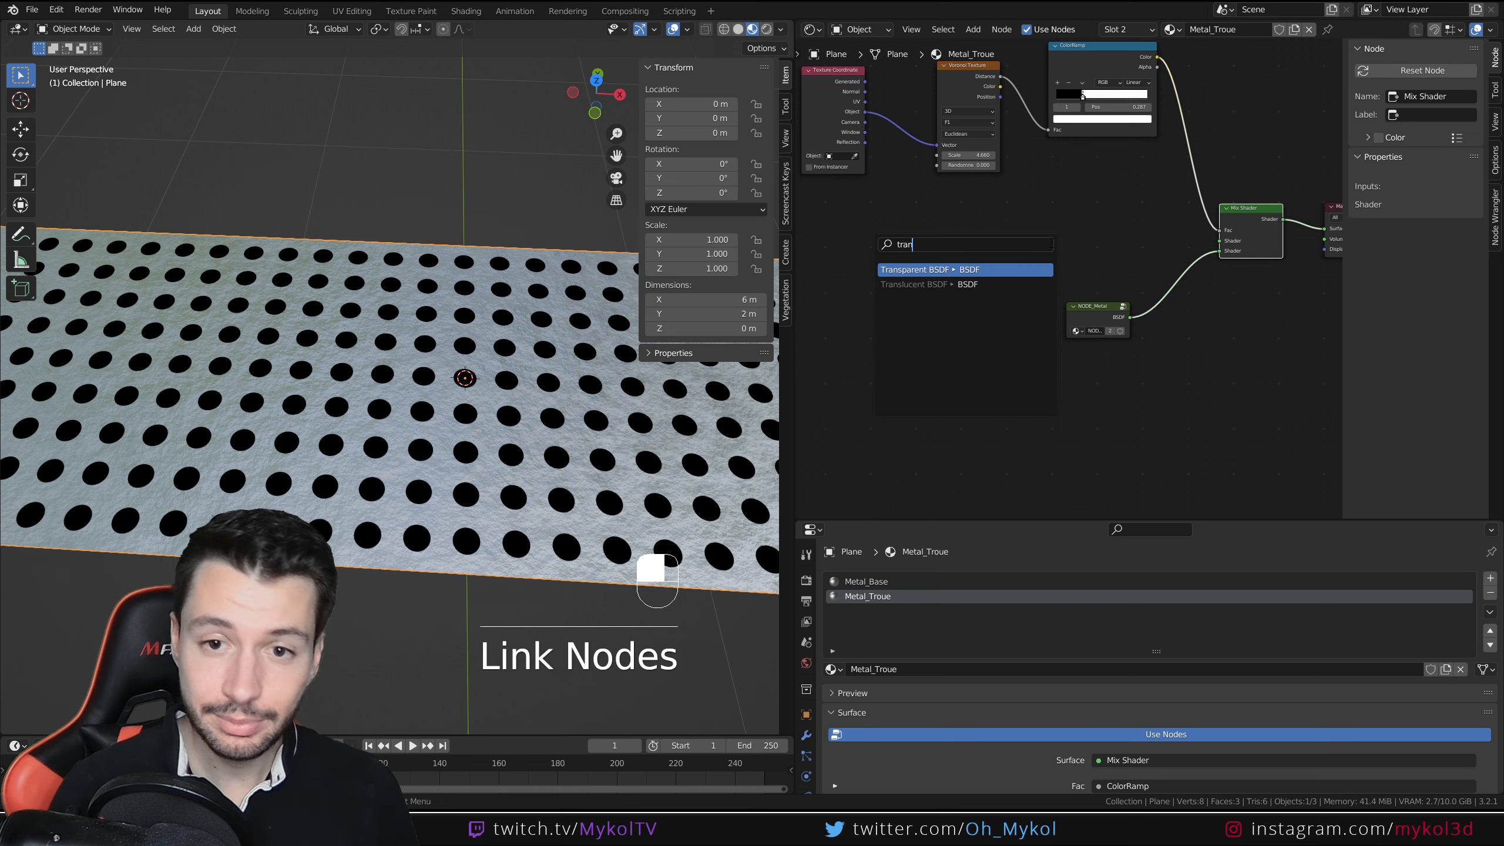
key(Return)
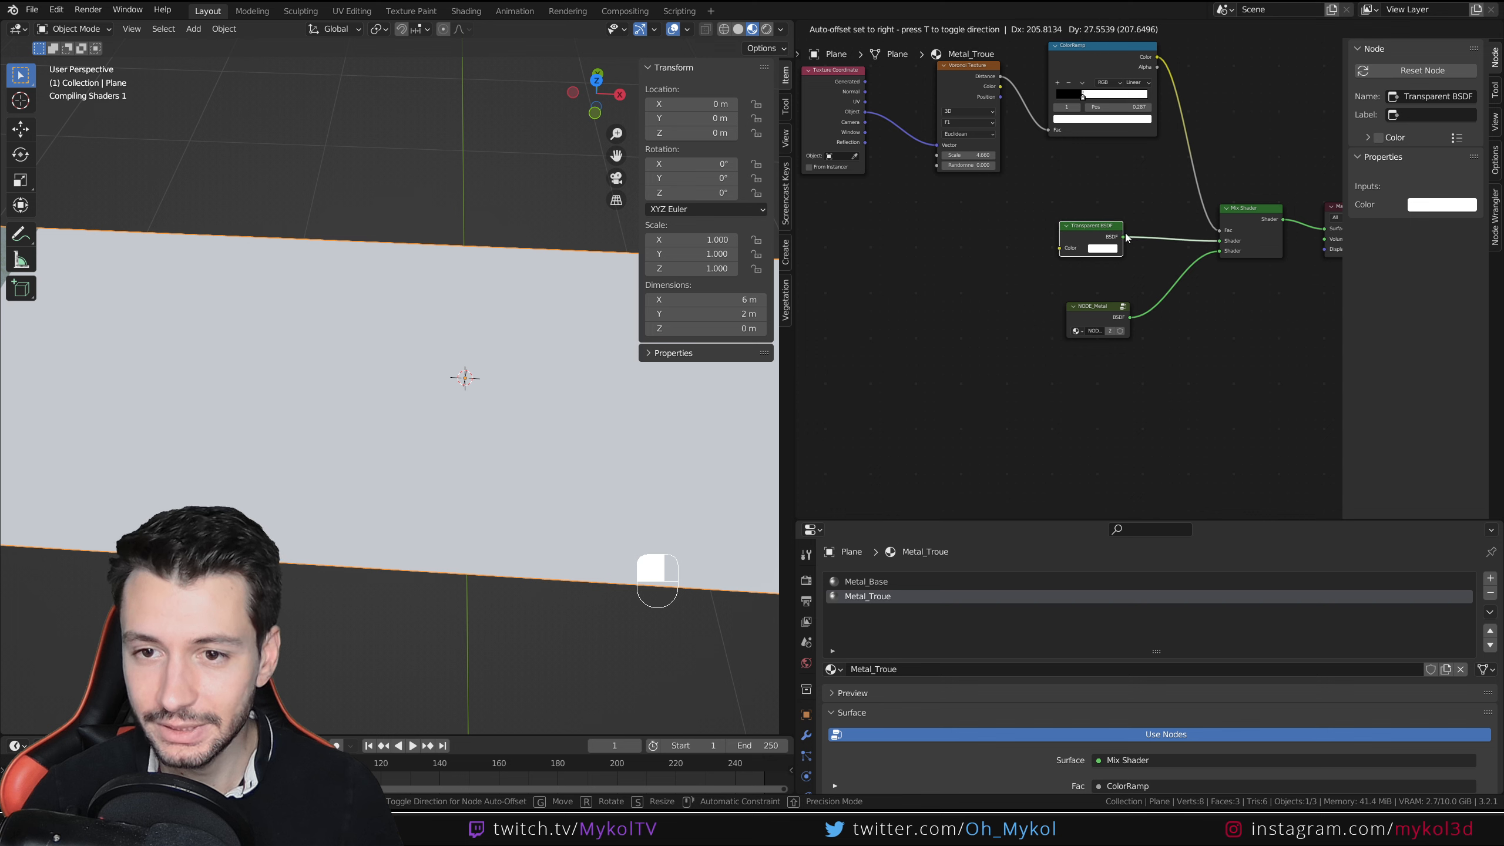
click(1127, 237)
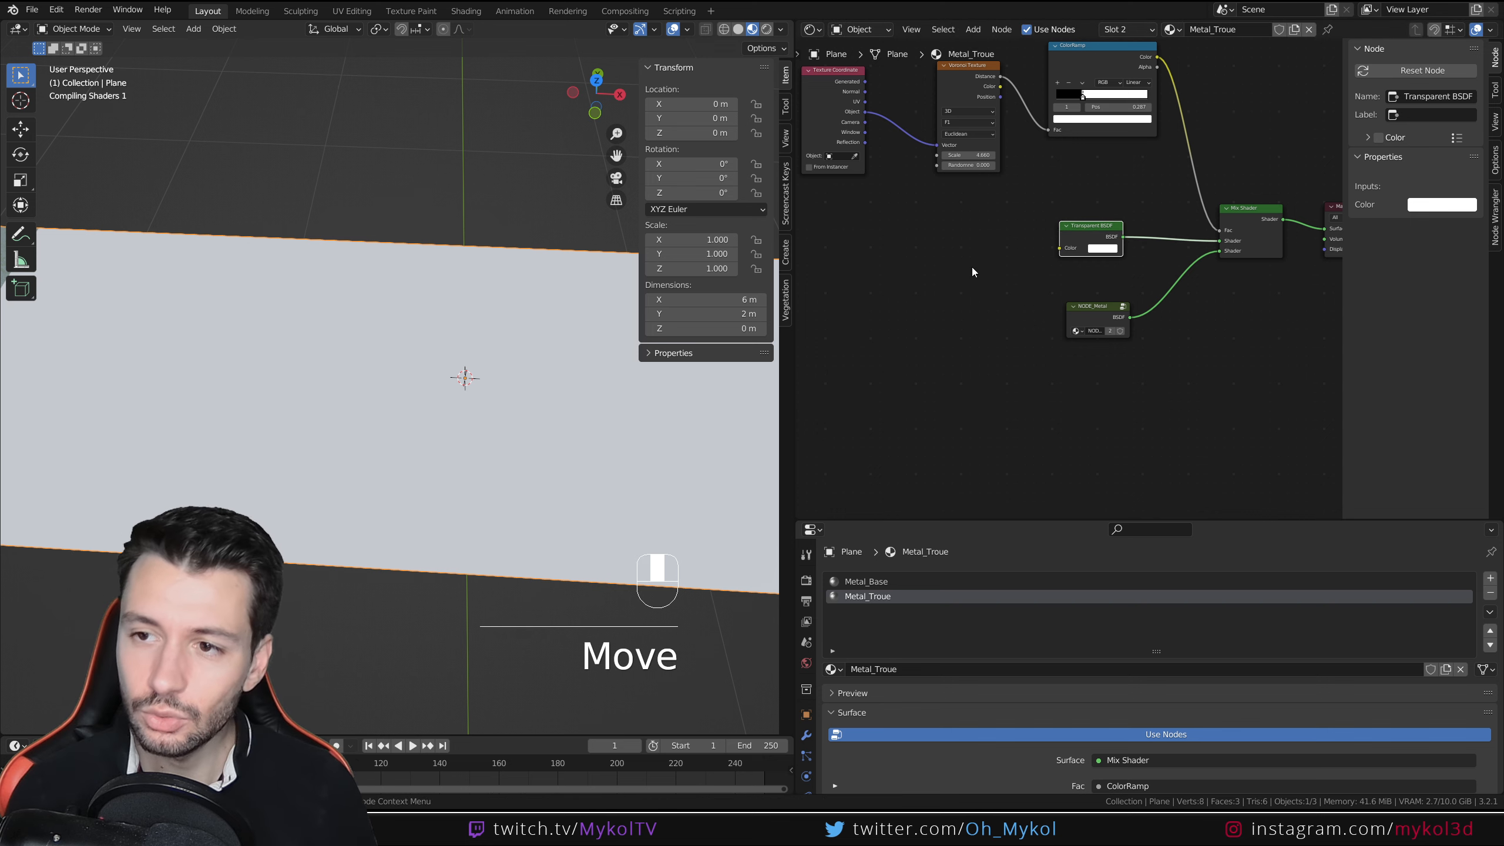
- Set the Metal_Troue material's blend mode to Alpha Clip so the holes become transparent
middle_drag(485, 510, 513, 505)
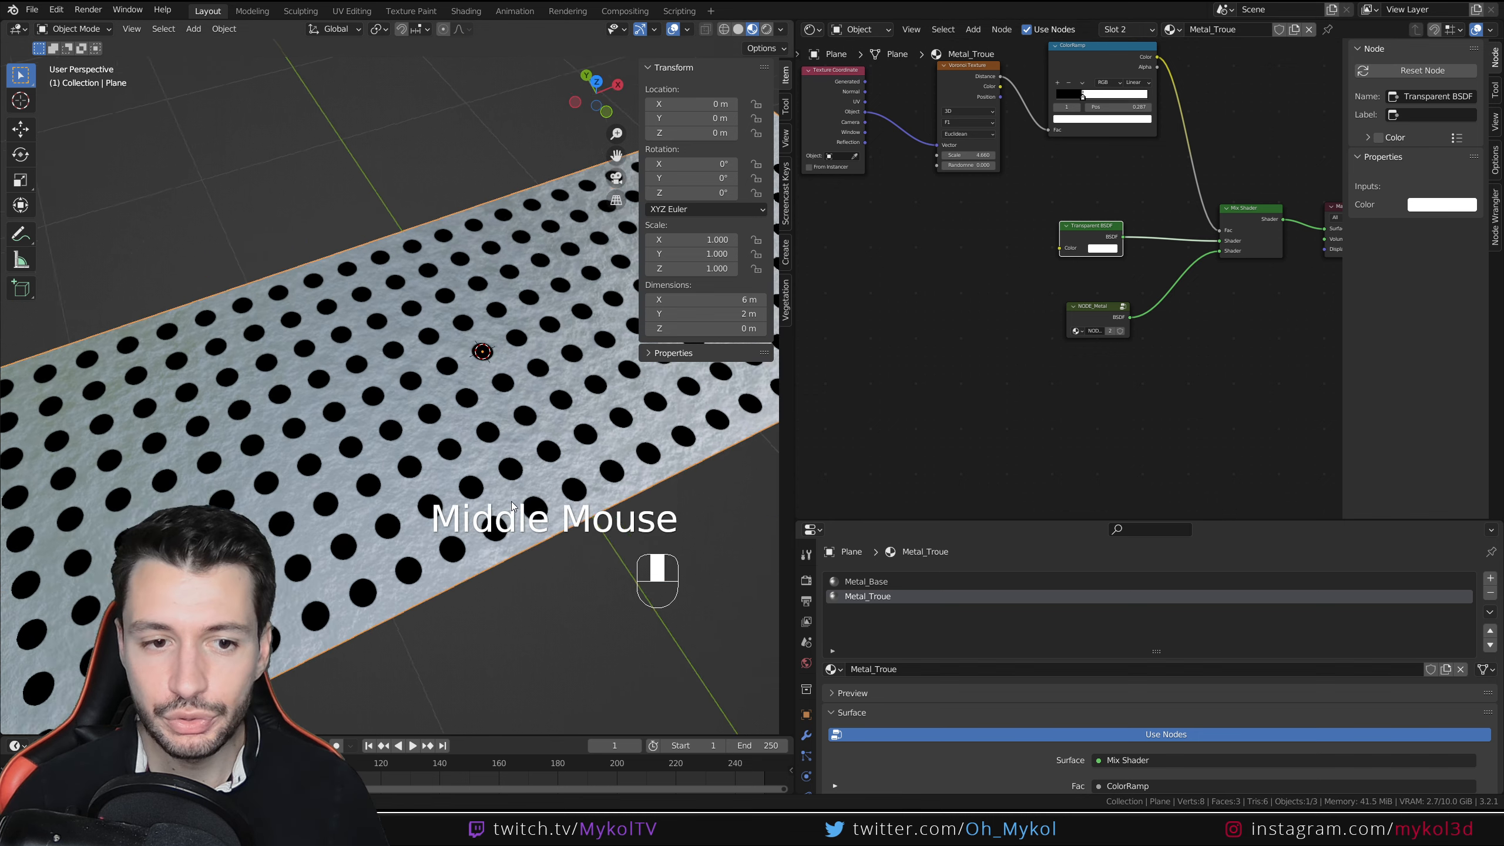
scroll(458, 456, up, 3)
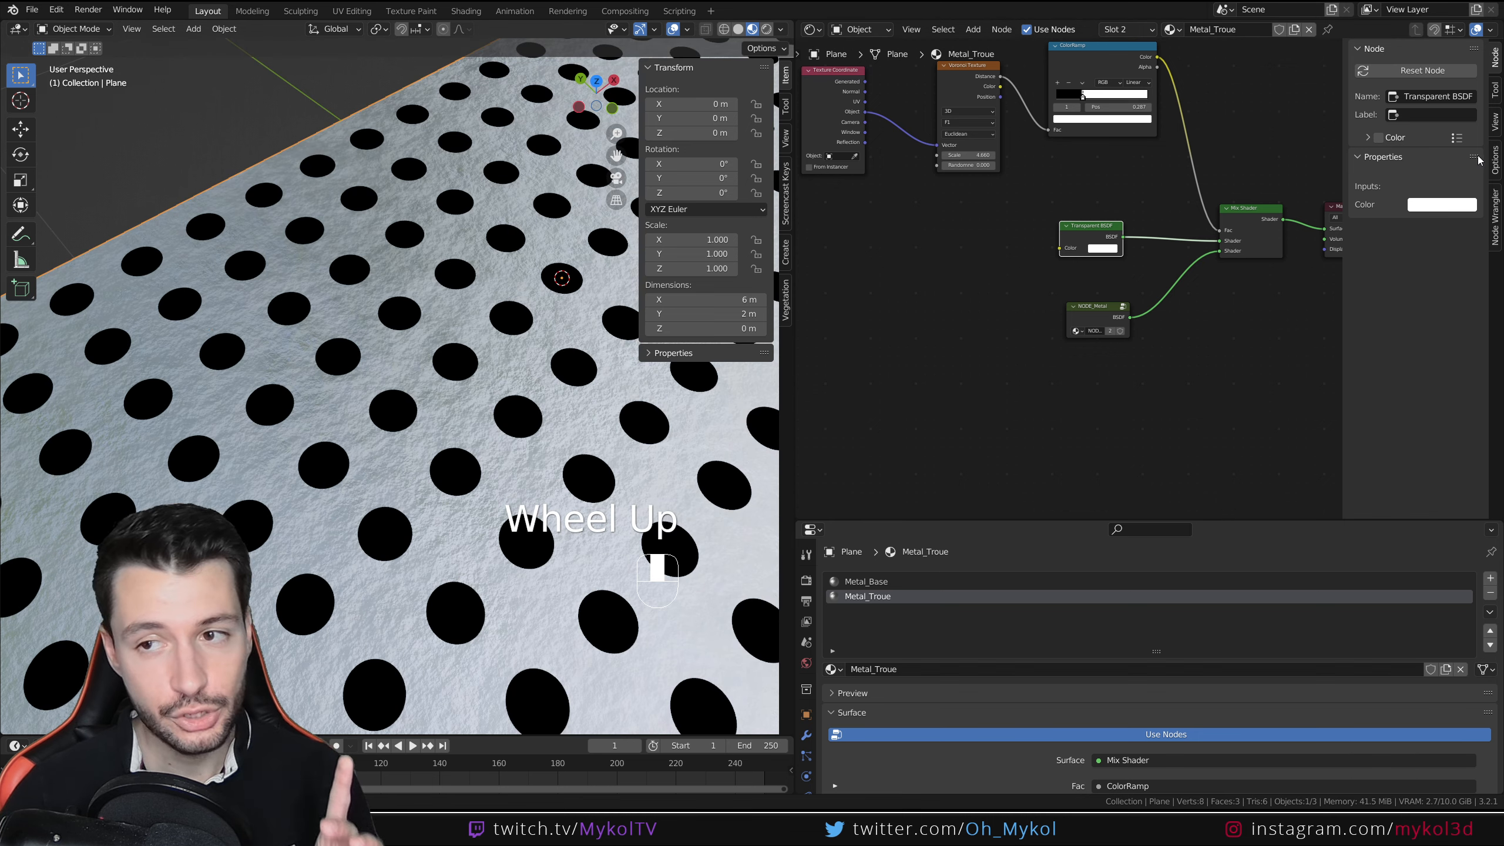
click(1497, 156)
click(1445, 88)
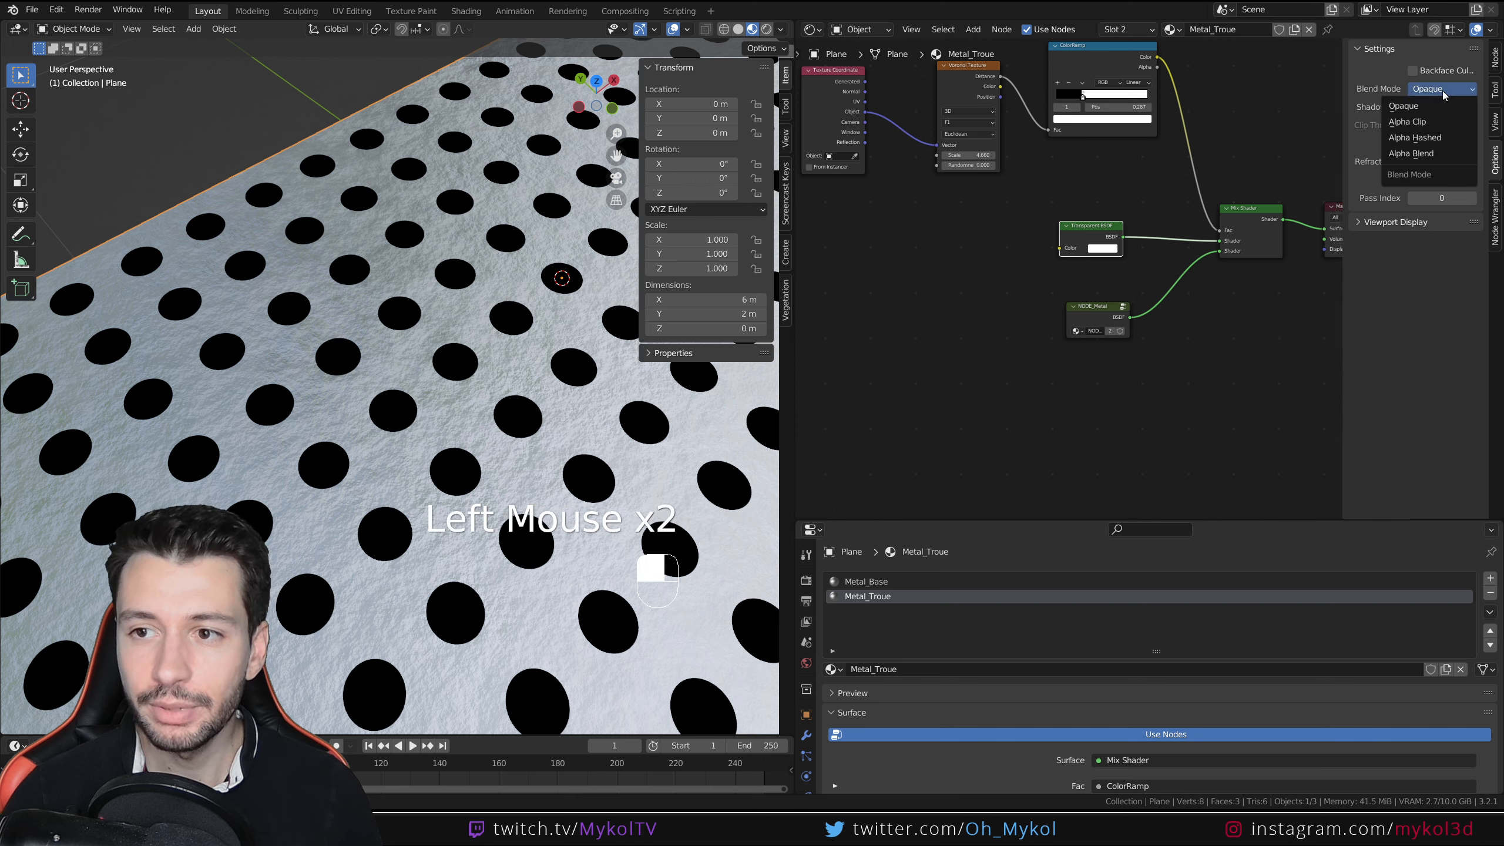
click(1433, 122)
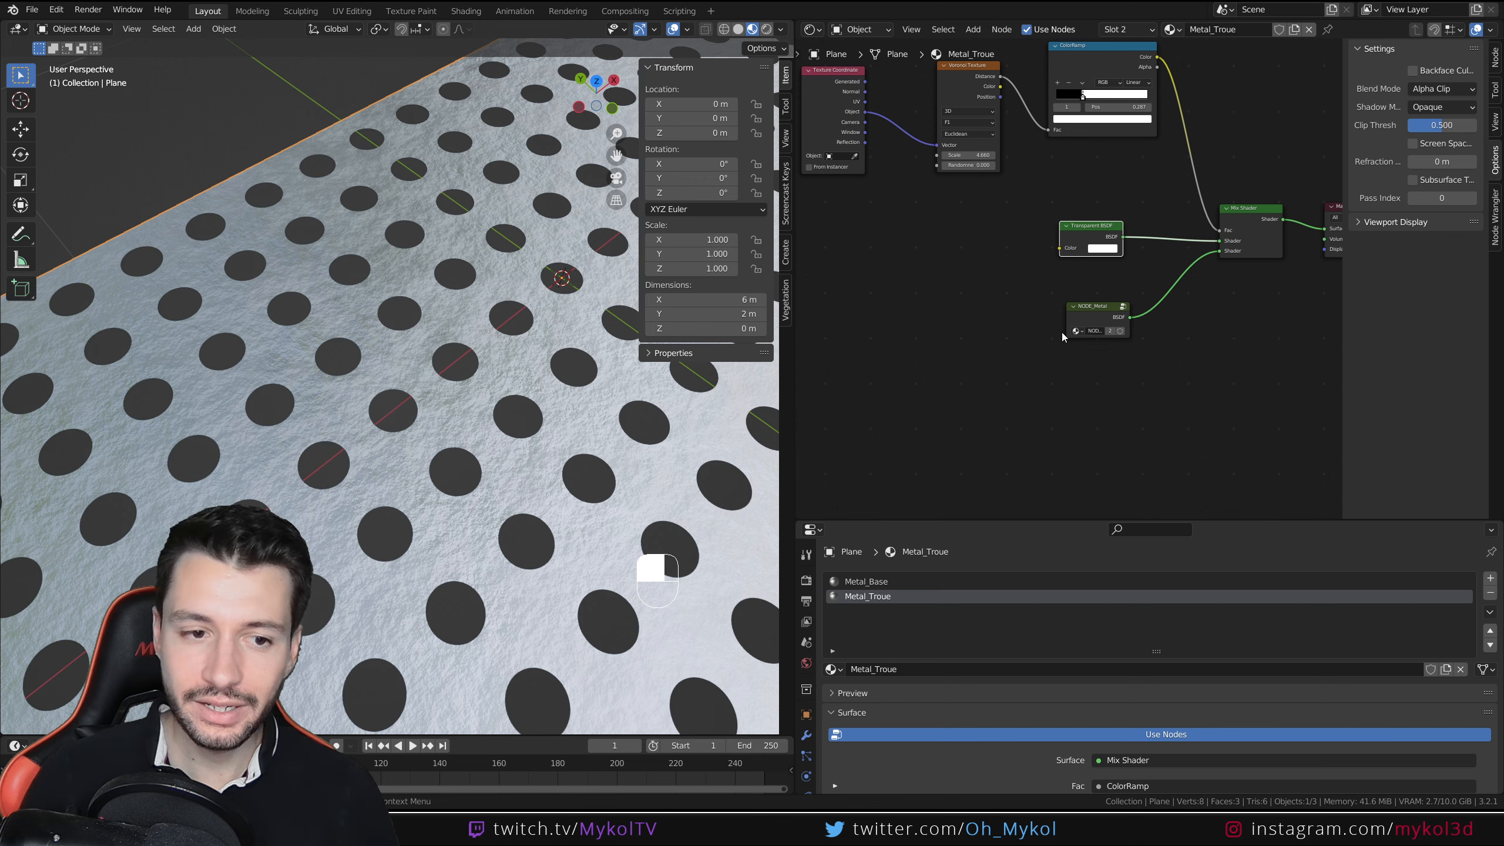
- Try the Alpha Blend blend mode on the Metal_Troue material to compare the hole edges
scroll(376, 475, up, 2)
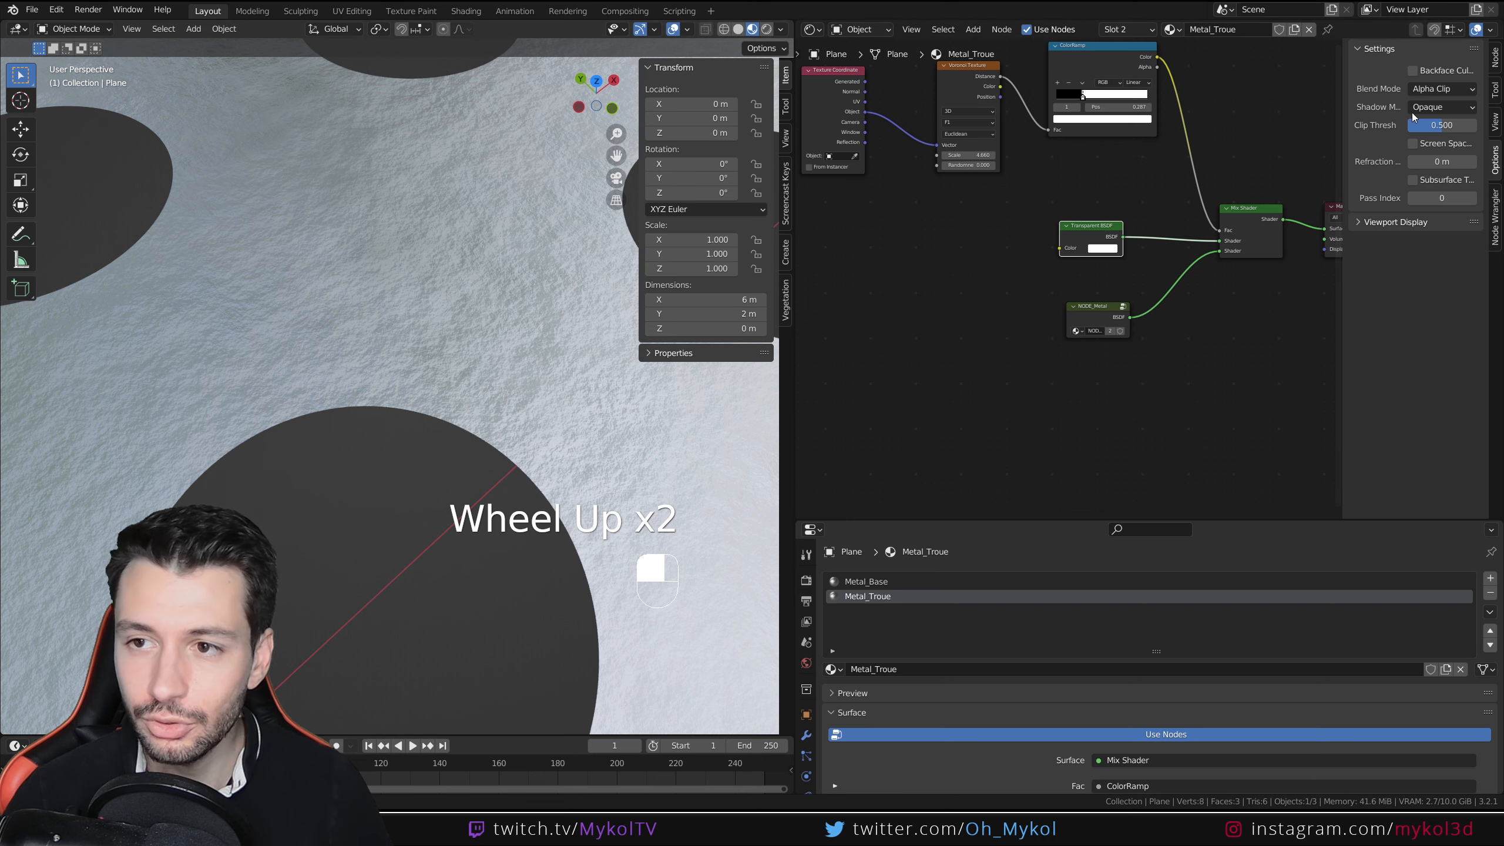
click(1450, 90)
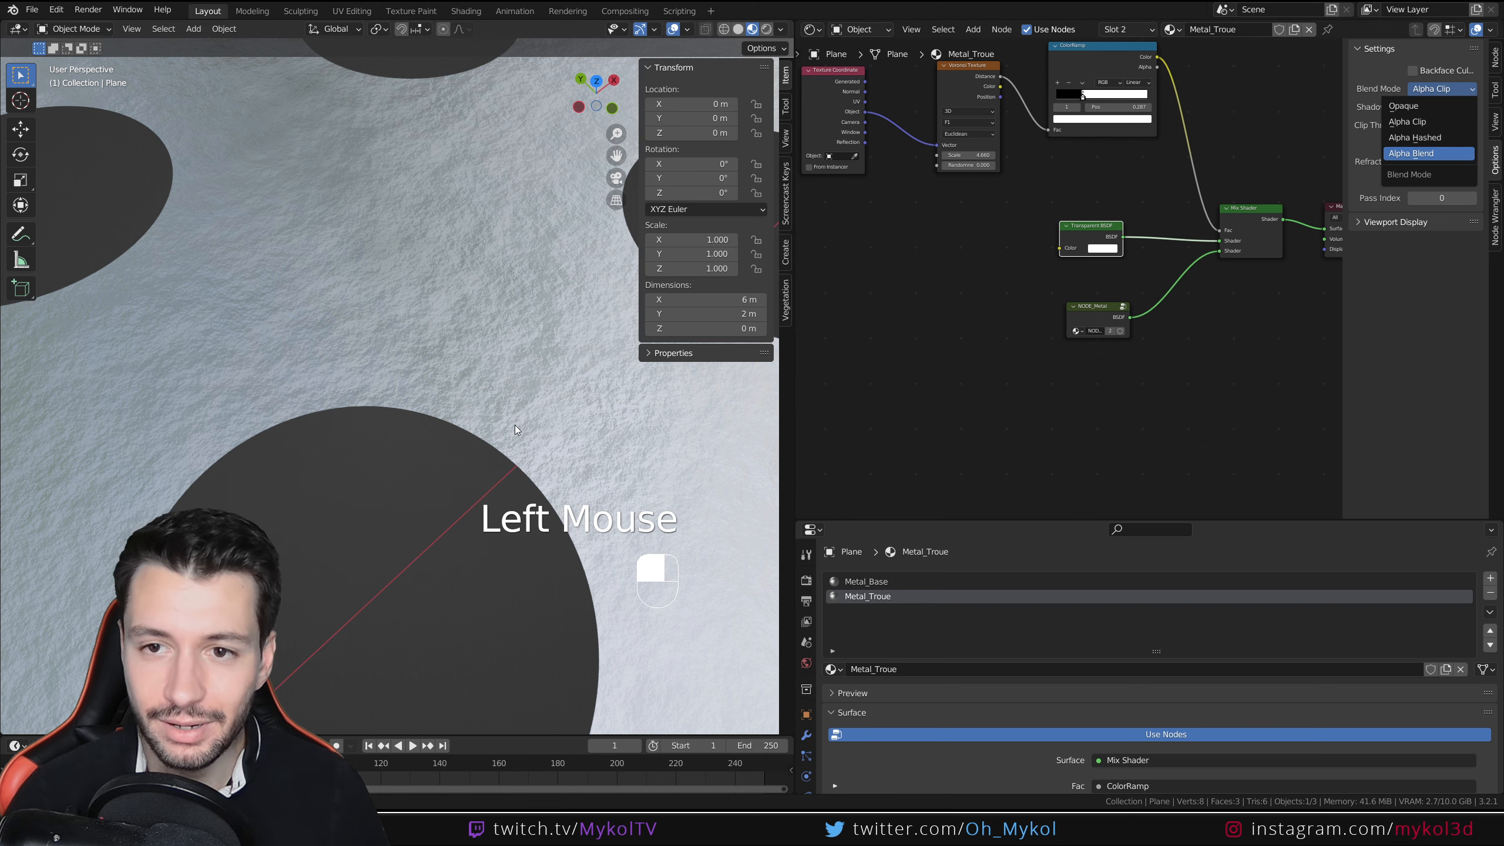
click(1429, 153)
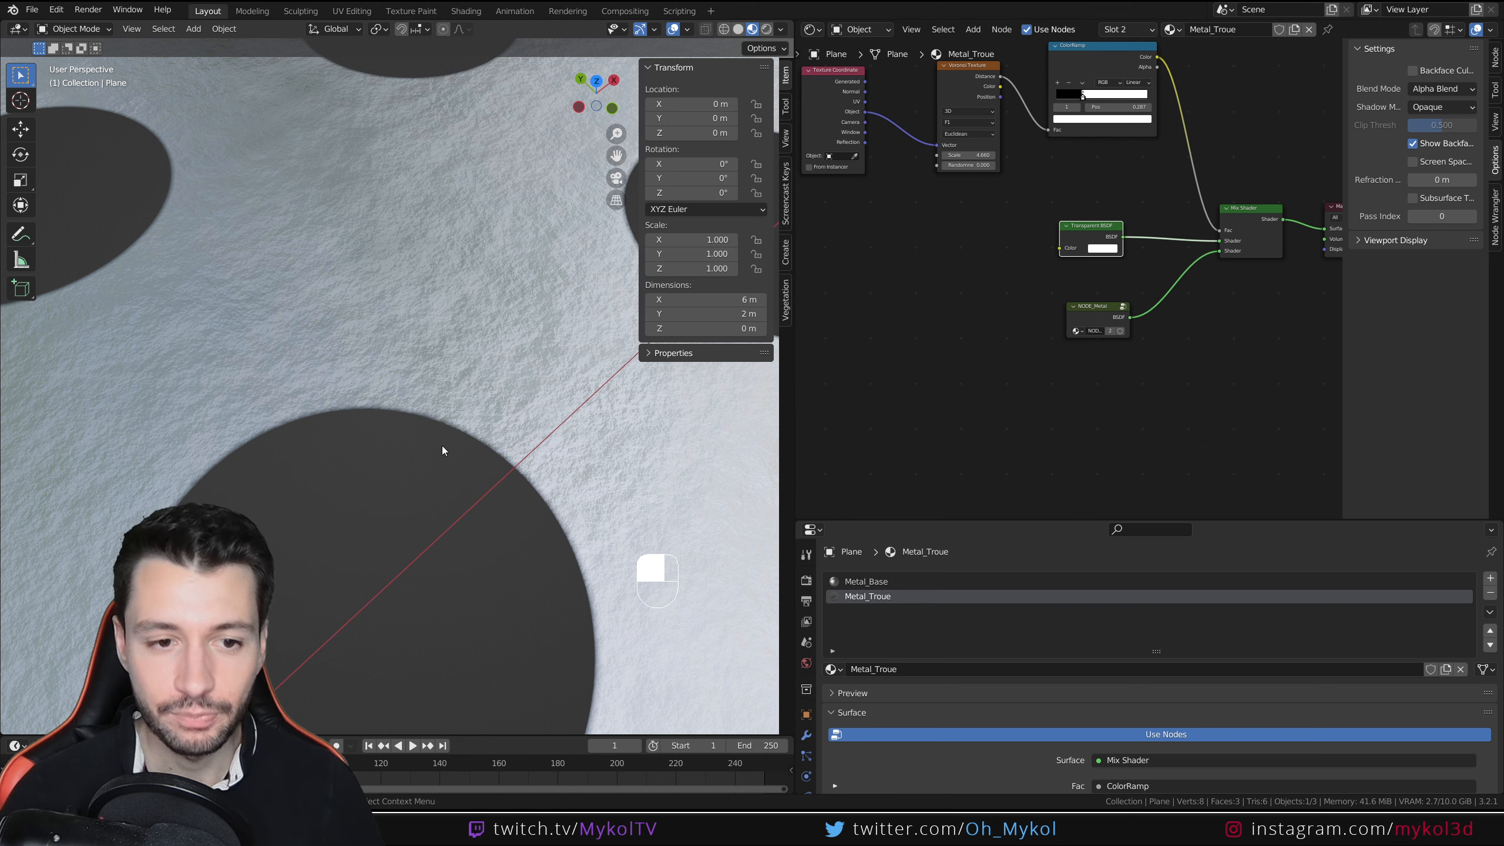
- Nudge the ColorRamp's white stop slightly away from the black stop to soften the hole edges
scroll(468, 426, up, 3)
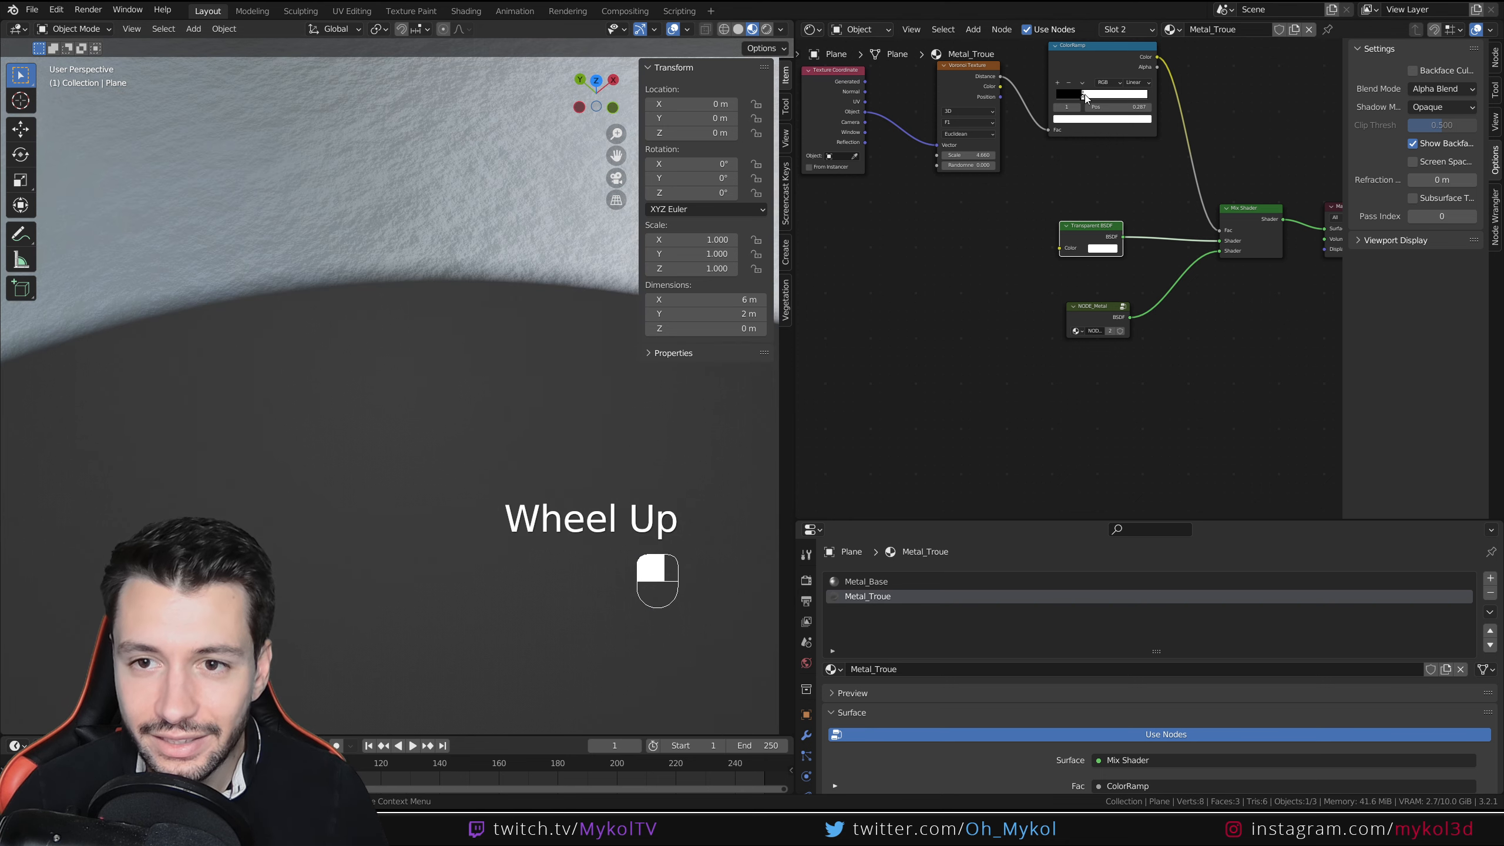
mouse_move(1087, 98)
mouse_down()
mouse_move(1111, 99)
mouse_move(1090, 114)
mouse_up()
scroll(407, 389, down, 2)
middle_drag(444, 422, 383, 416)
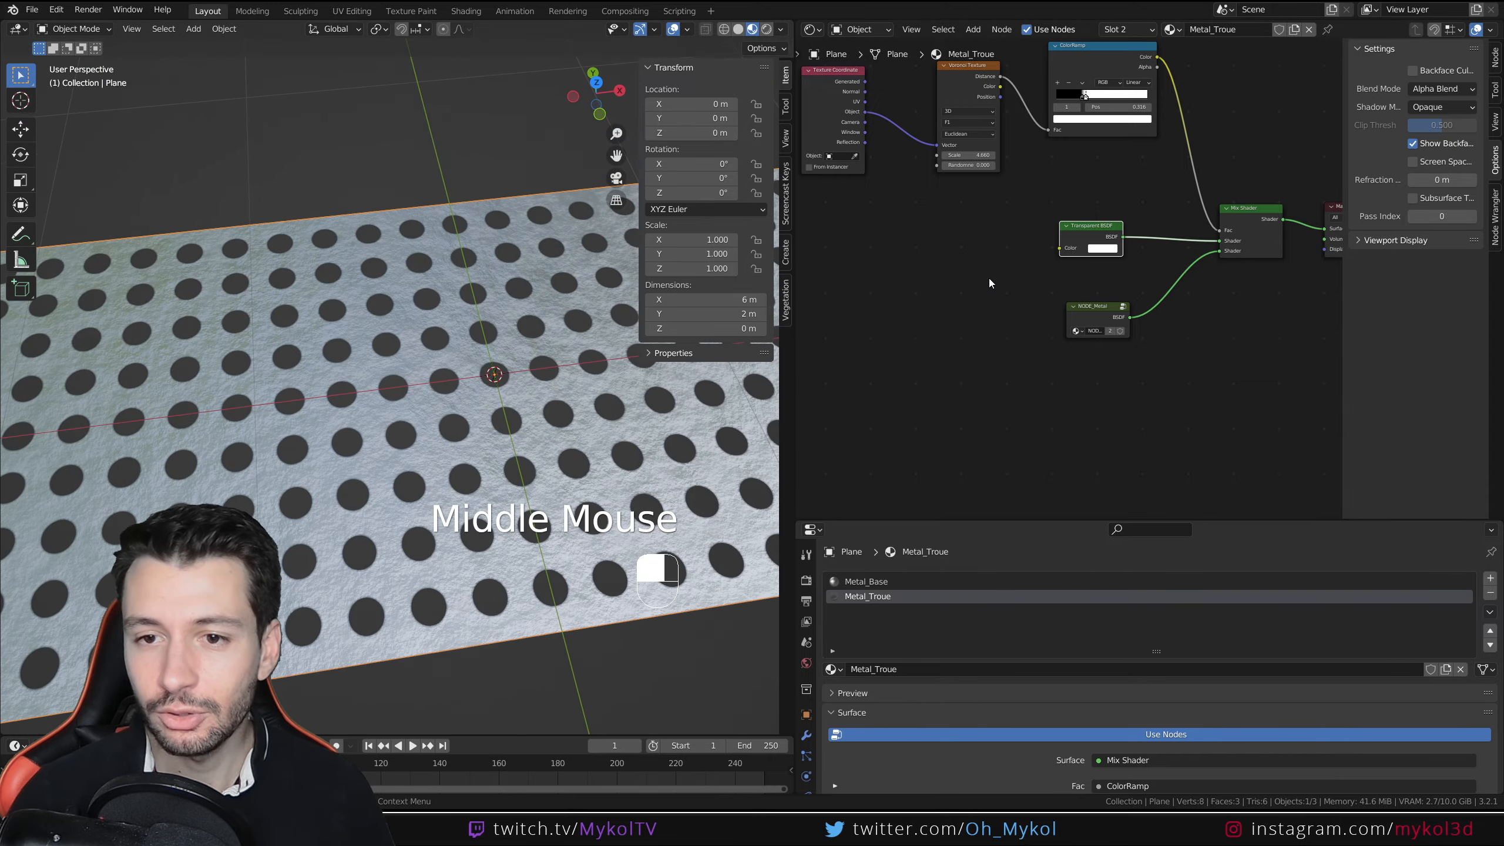
middle_drag(491, 379, 463, 447)
scroll(454, 442, up, 2)
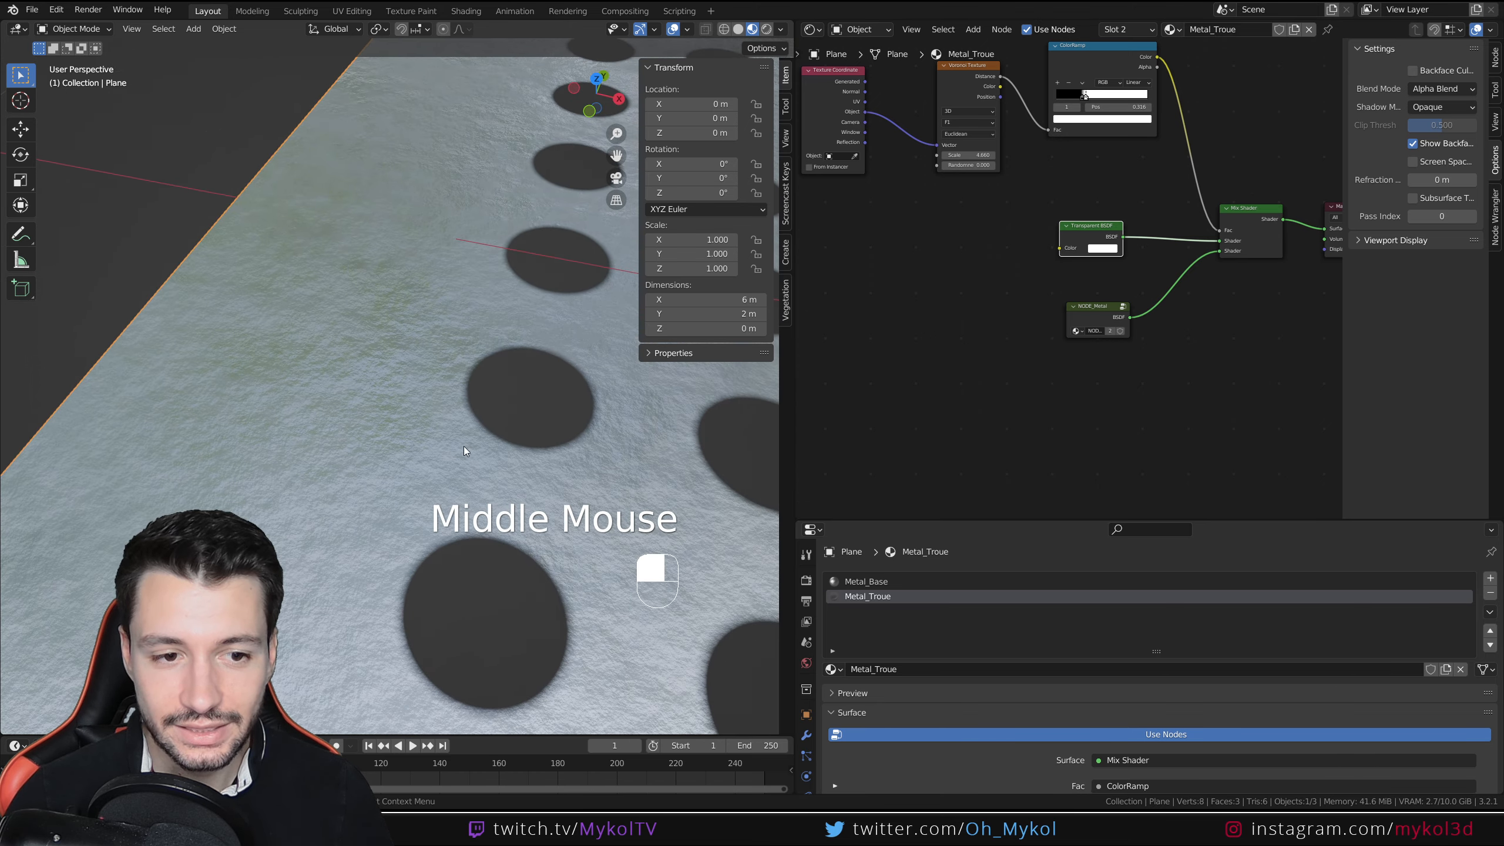
scroll(459, 448, up, 2)
scroll(569, 426, down, 2)
middle_drag(567, 422, 473, 373)
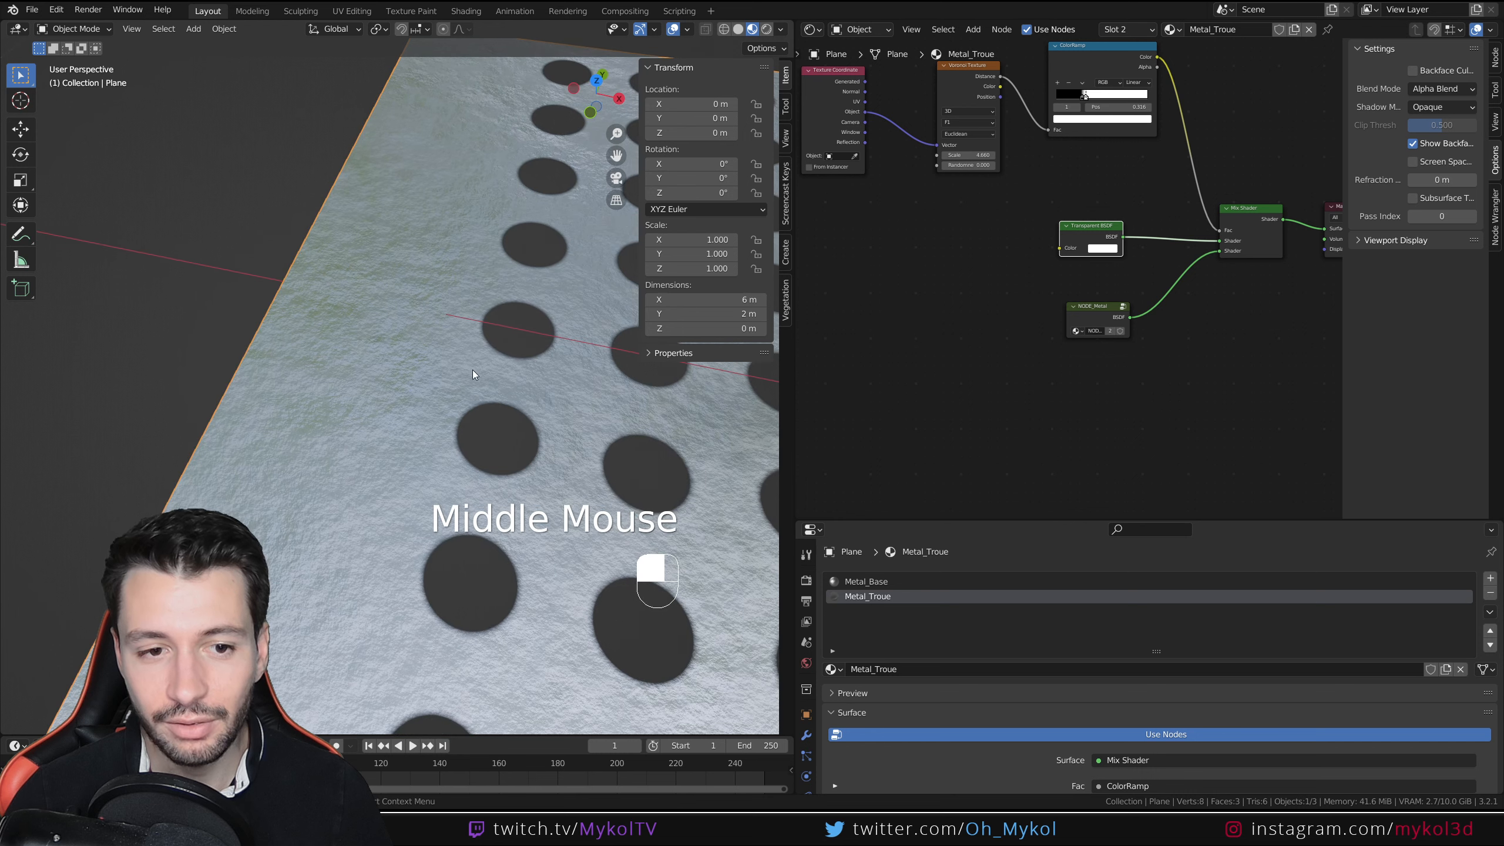
- Switch the Metal_Troue material's blend mode back to Alpha Clip
click(1440, 89)
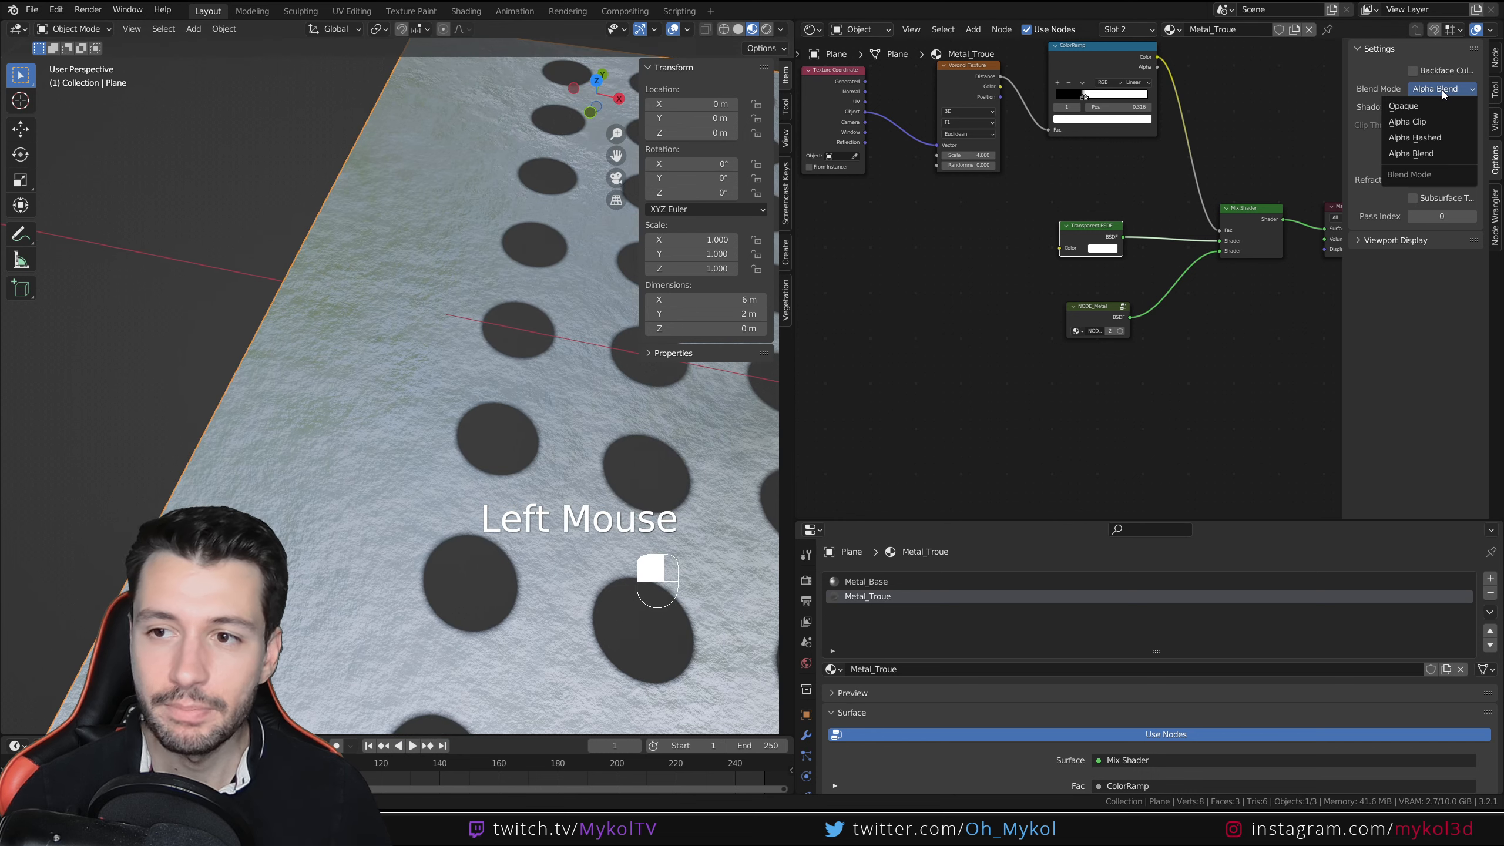
click(1414, 121)
- Examine the perforated plane's hole edges up close and from a distance
scroll(494, 386, up, 3)
middle_drag(493, 386, 531, 419)
scroll(473, 403, down, 3)
scroll(451, 371, up, 5)
middle_drag(454, 373, 417, 411)
scroll(433, 479, down, 3)
scroll(433, 478, down, 2)
scroll(426, 415, up, 2)
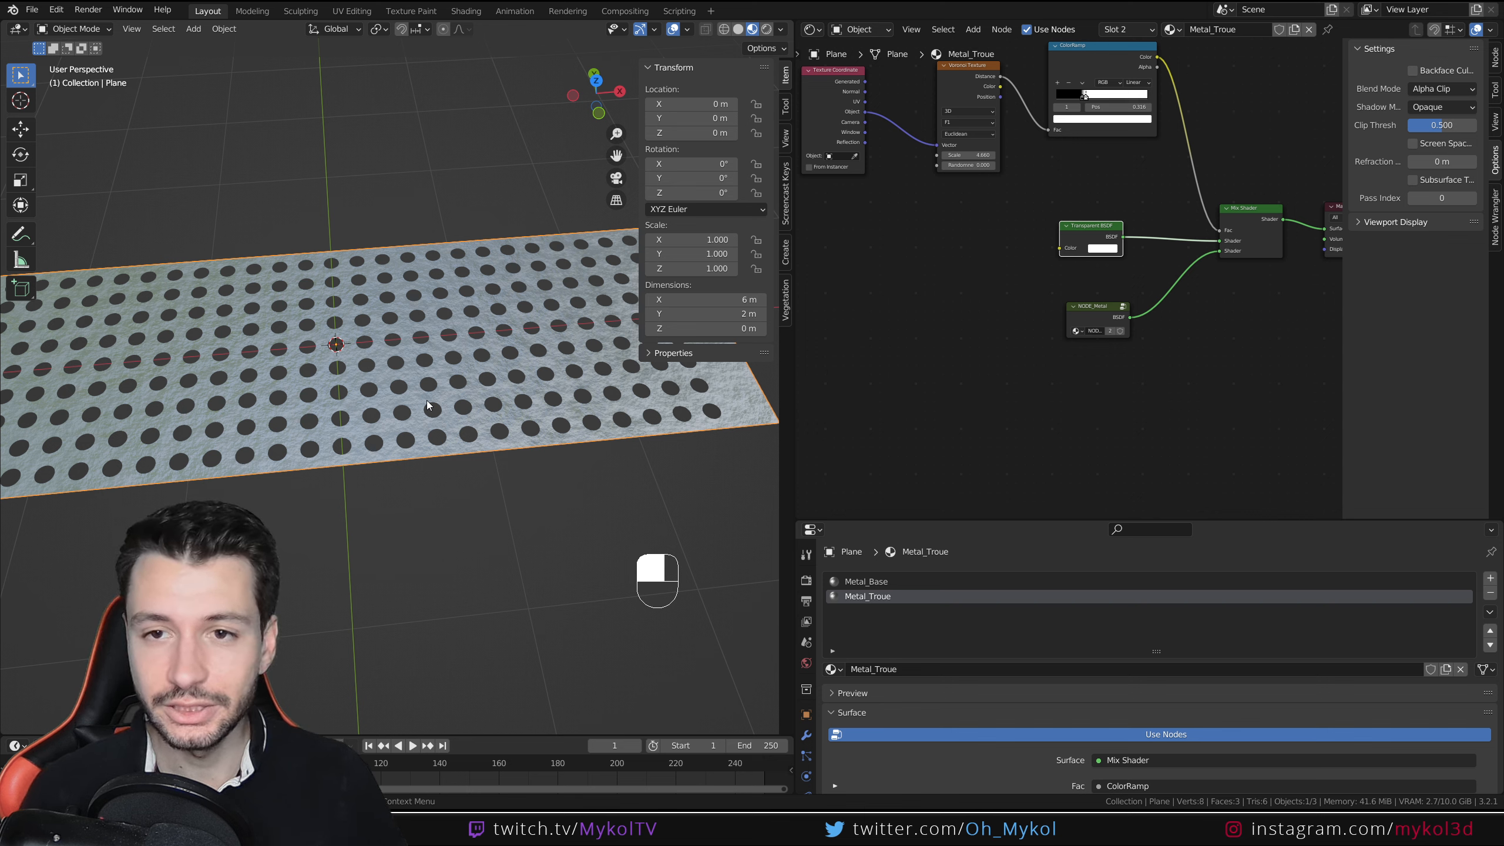
- Shift the Texture Coordinate, Voronoi Texture and ColorRamp nodes slightly further from the Mix Shader to tidy the layout
scroll(1060, 183, down, 2)
middle_drag(1060, 183, 1096, 255)
scroll(1032, 248, up, 2)
drag(815, 78, 1189, 252)
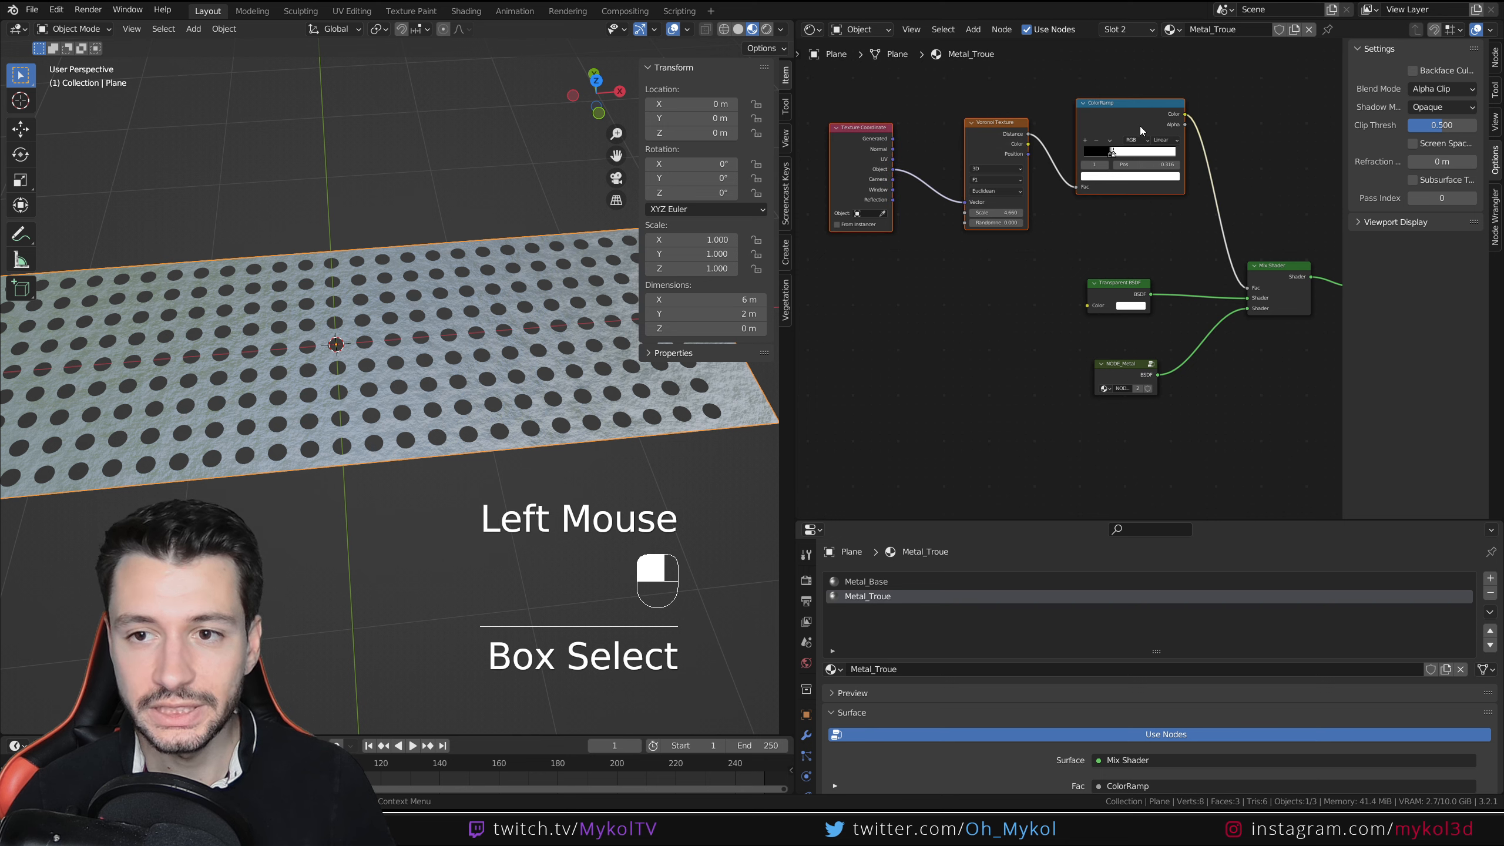
drag(1140, 125, 1127, 125)
middle_drag(1127, 126, 1047, 218)
click(1043, 219)
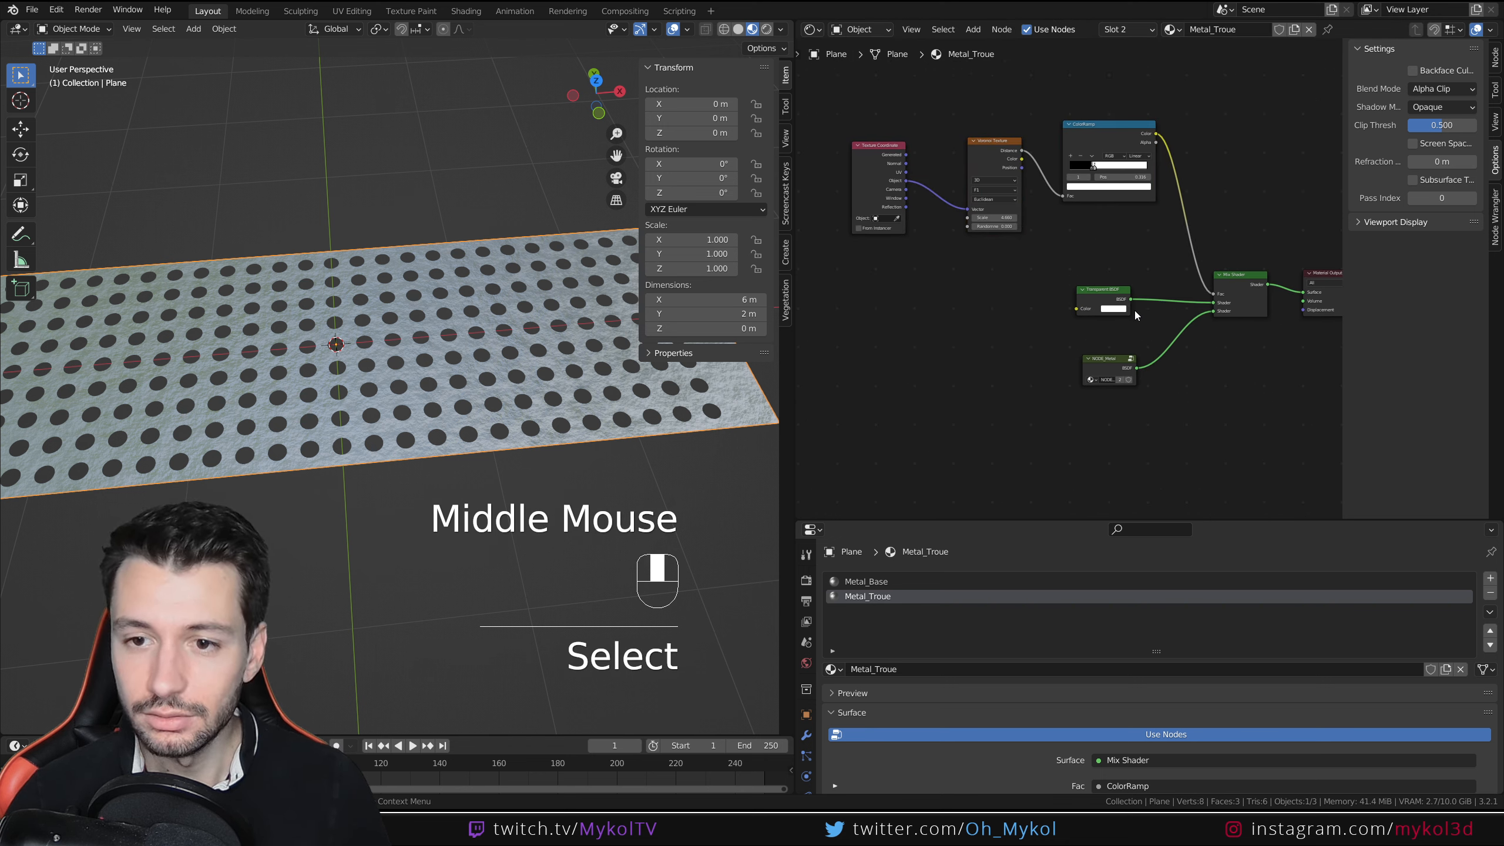
- Select every node except the Material Output and combine them into a node group
scroll(1136, 311, up, 2)
scroll(1121, 392, down, 2)
middle_drag(1121, 391, 1146, 386)
drag(832, 76, 1306, 422)
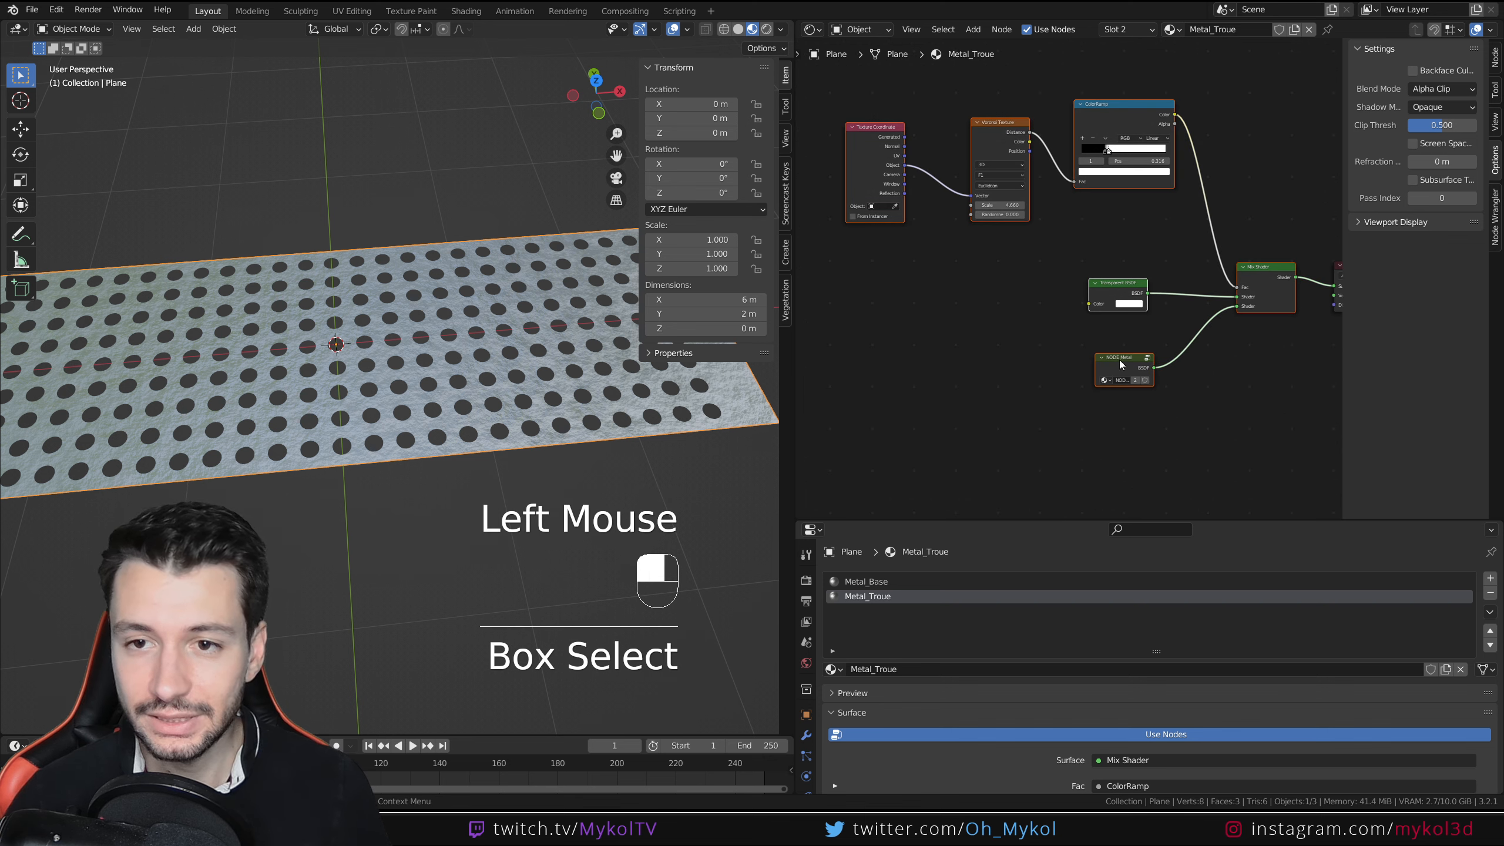
key(ctrl+g)
scroll(1053, 308, down, 2)
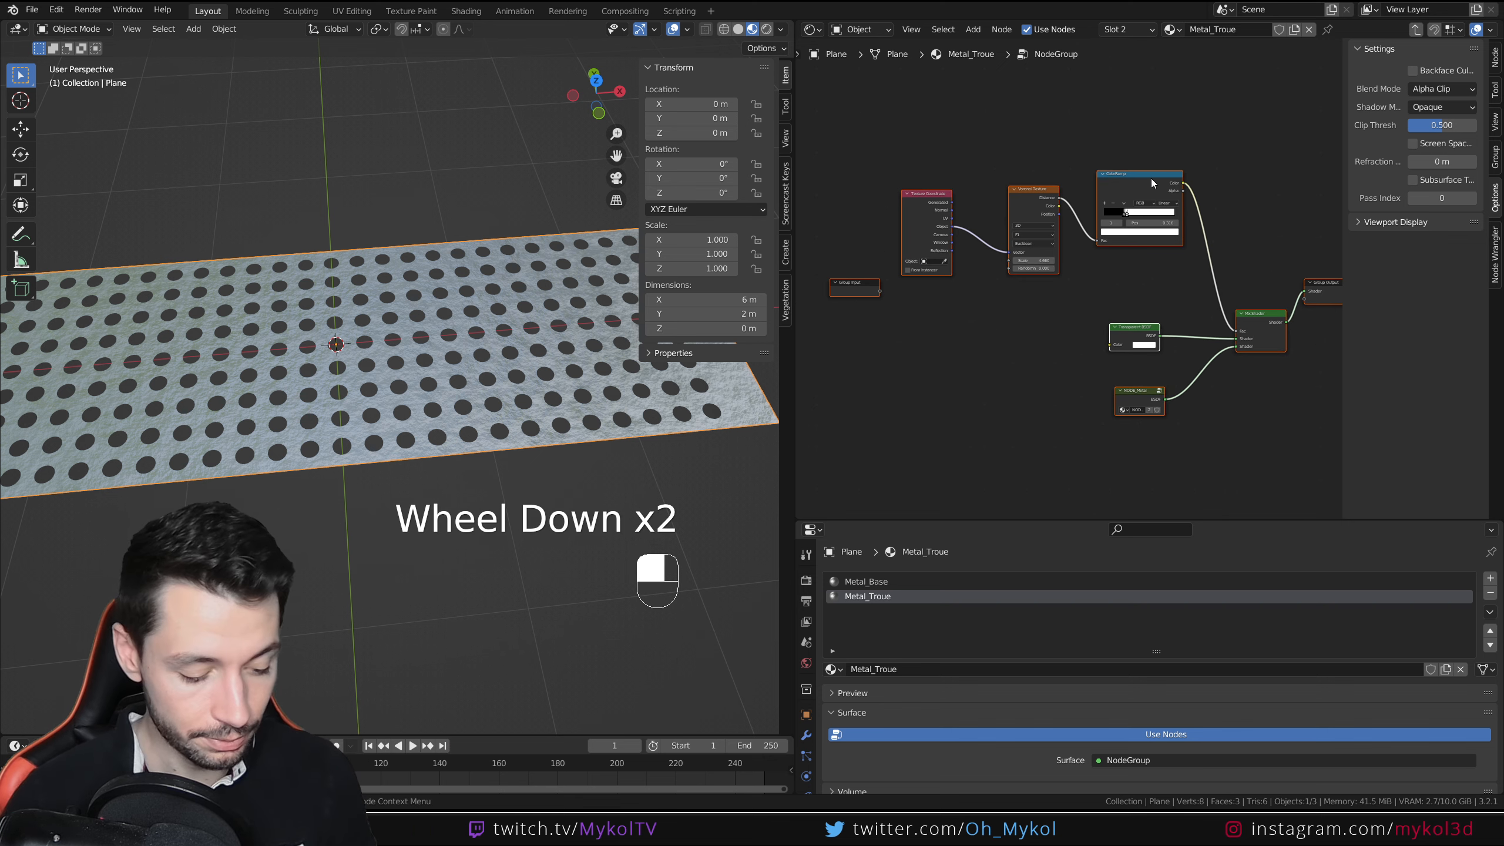
- Leave the node group and arrange its node near the Material Output, with both nodes in view
key(ctrl+Tab)
scroll(1100, 286, up, 1)
drag(1072, 242, 1179, 307)
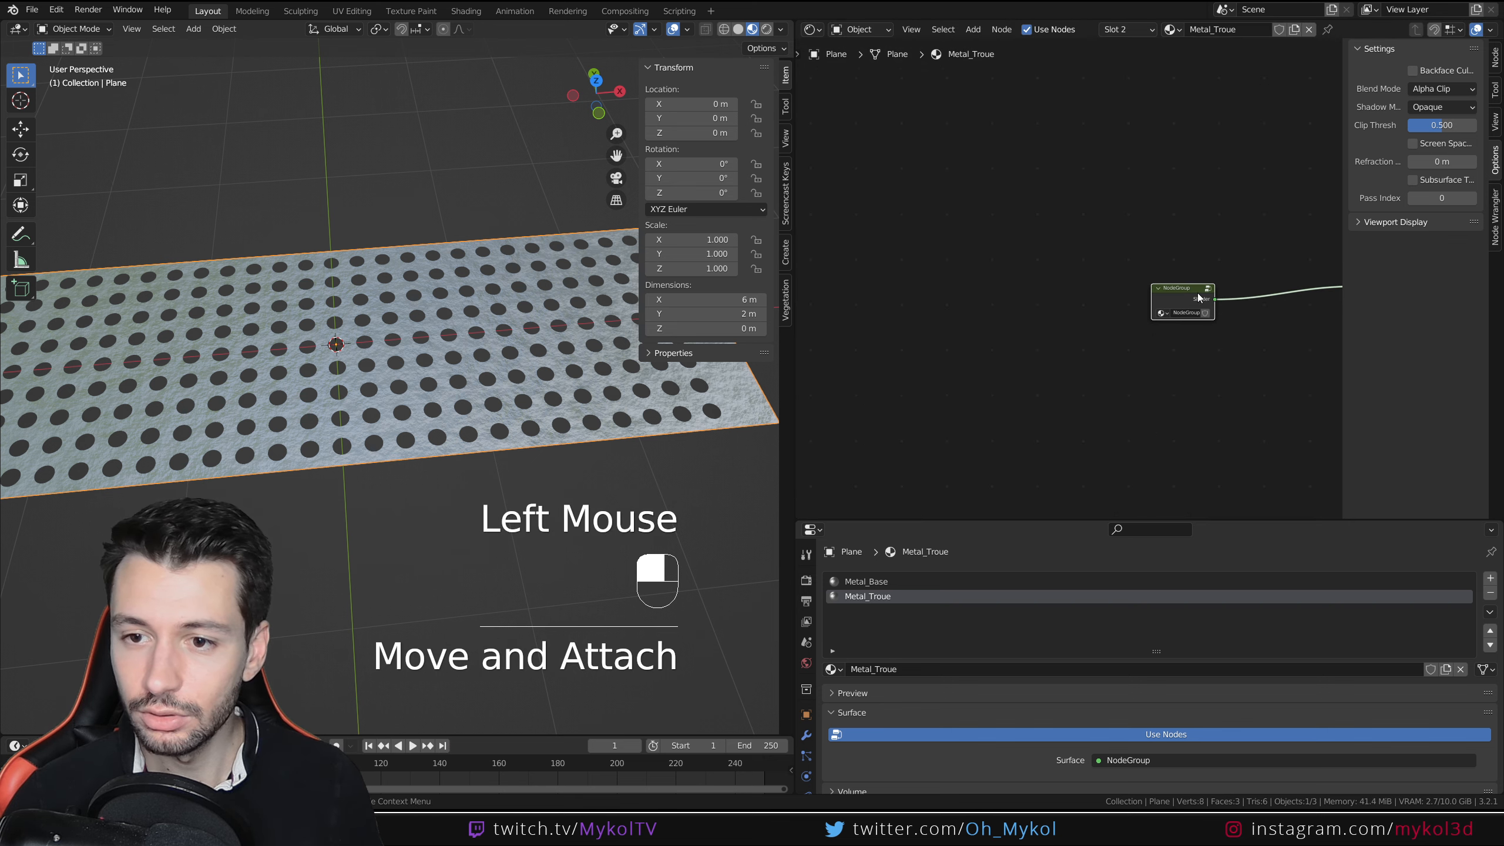
middle_drag(1180, 307, 1074, 243)
drag(1073, 244, 1088, 226)
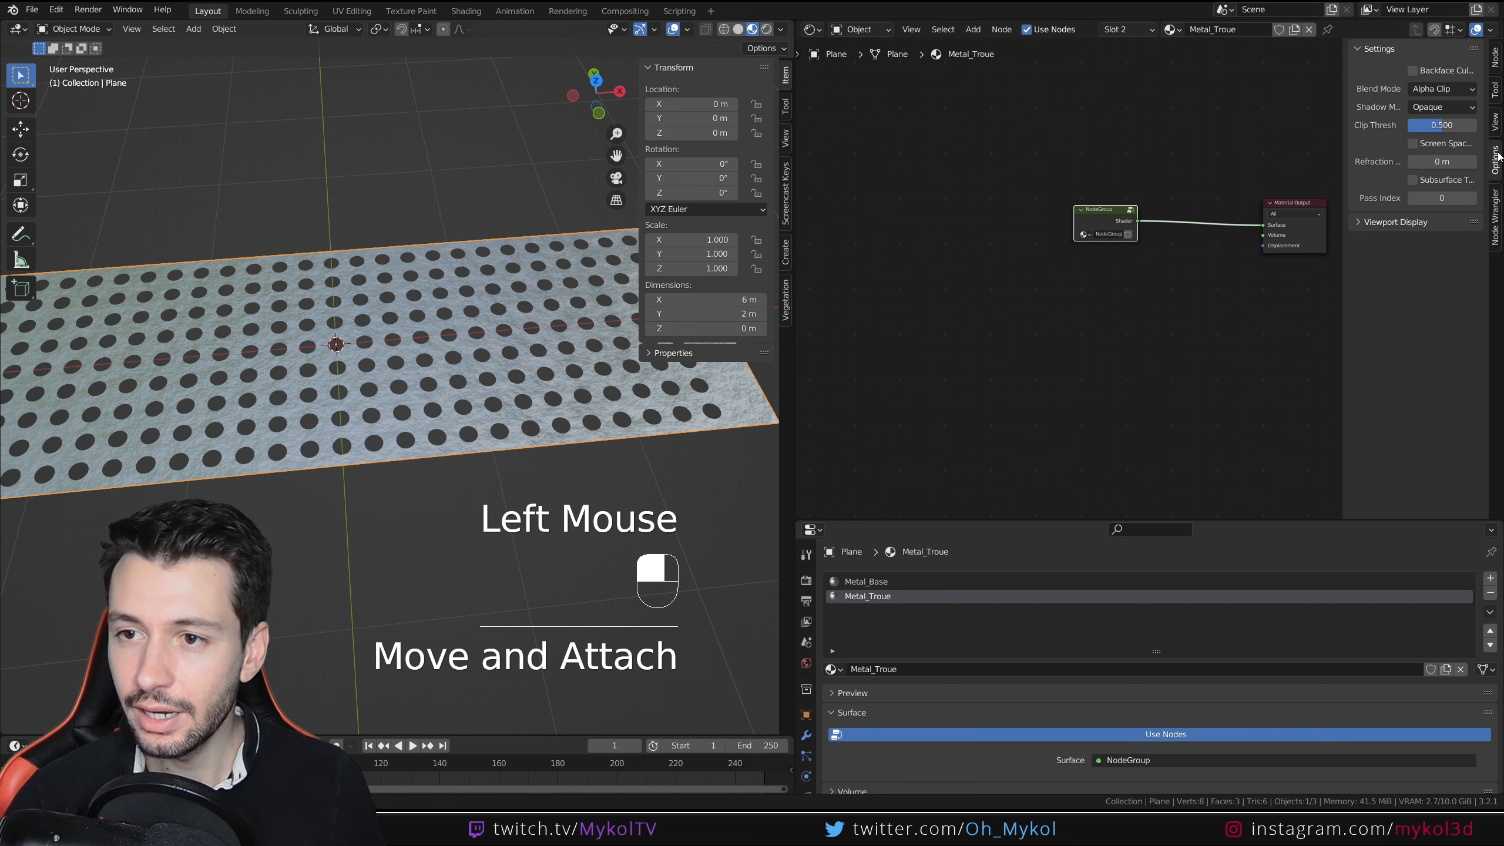
- Rename the new node group as NODE_Troue
click(1235, 285)
click(1108, 219)
click(1496, 59)
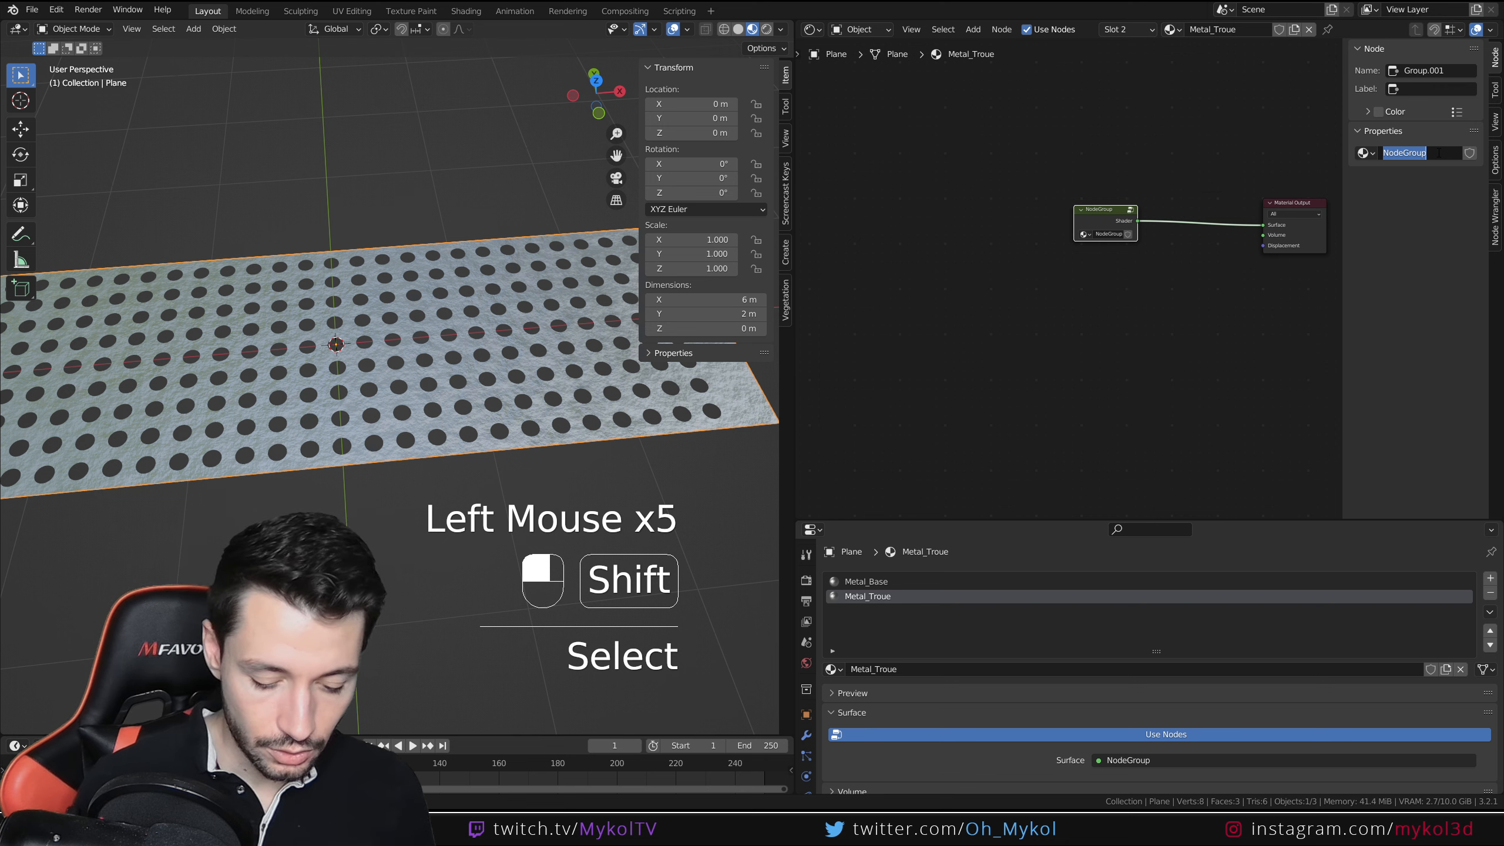
text(NODE_Troue)
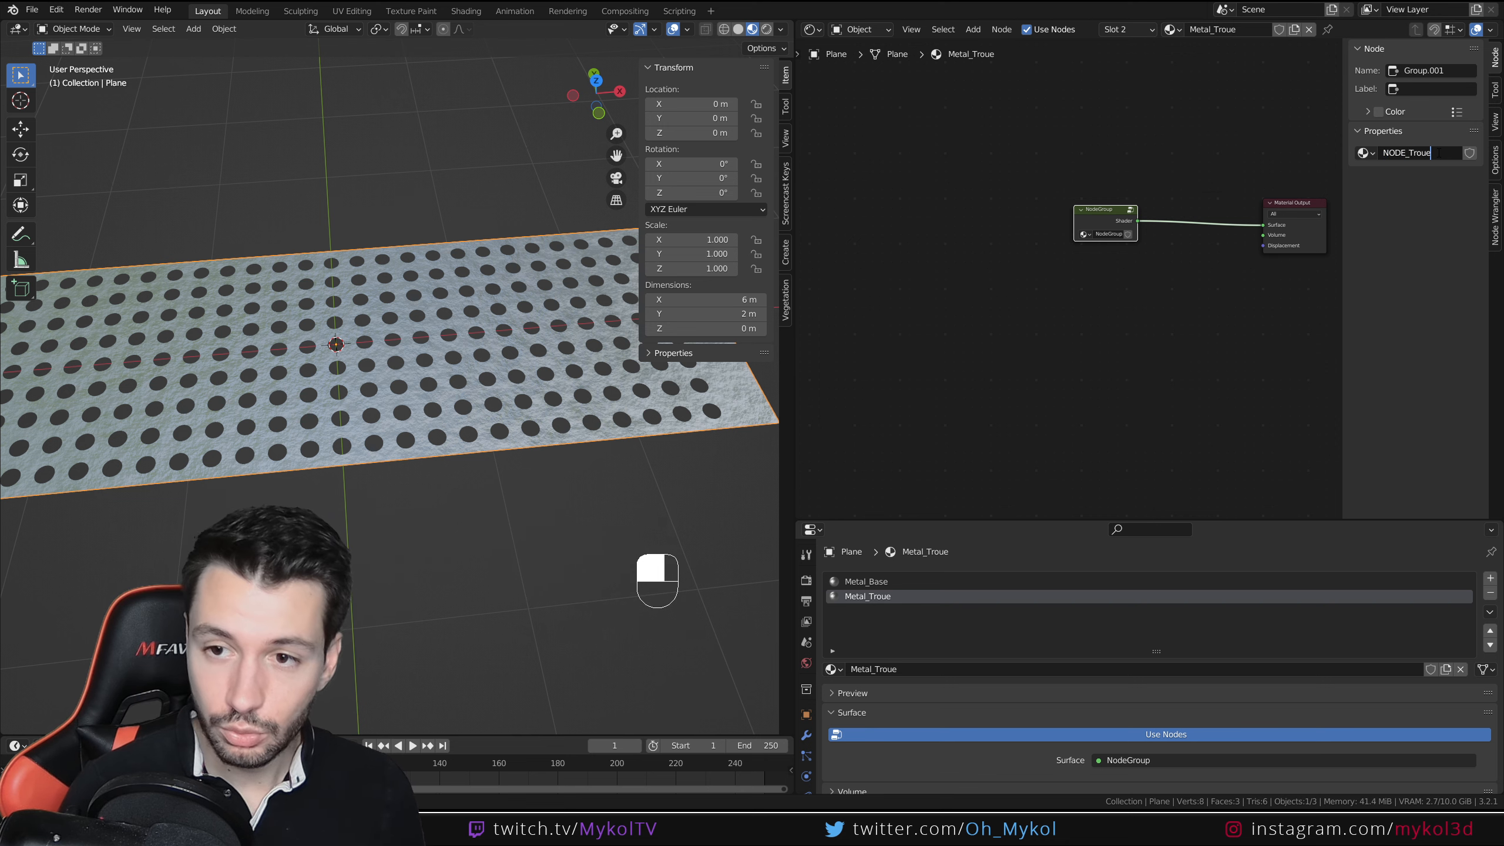
key(Return)
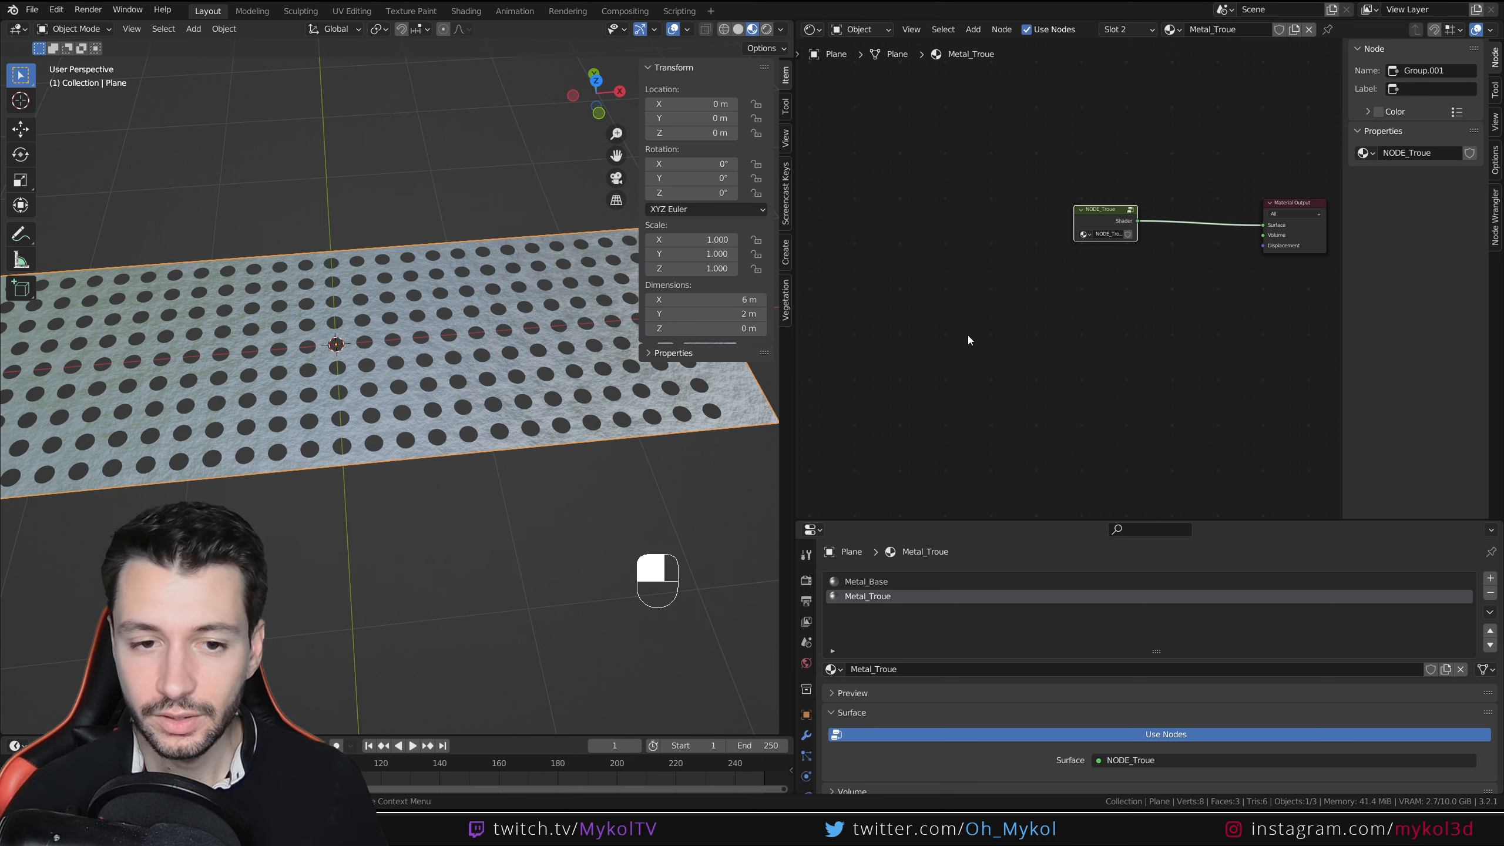
- Add a second plane to the scene and move it along Y to about 3.34 m, clear of the perforated plane
scroll(561, 420, down, 2)
key(shift+a)
mouse_move(521, 417)
click(620, 418)
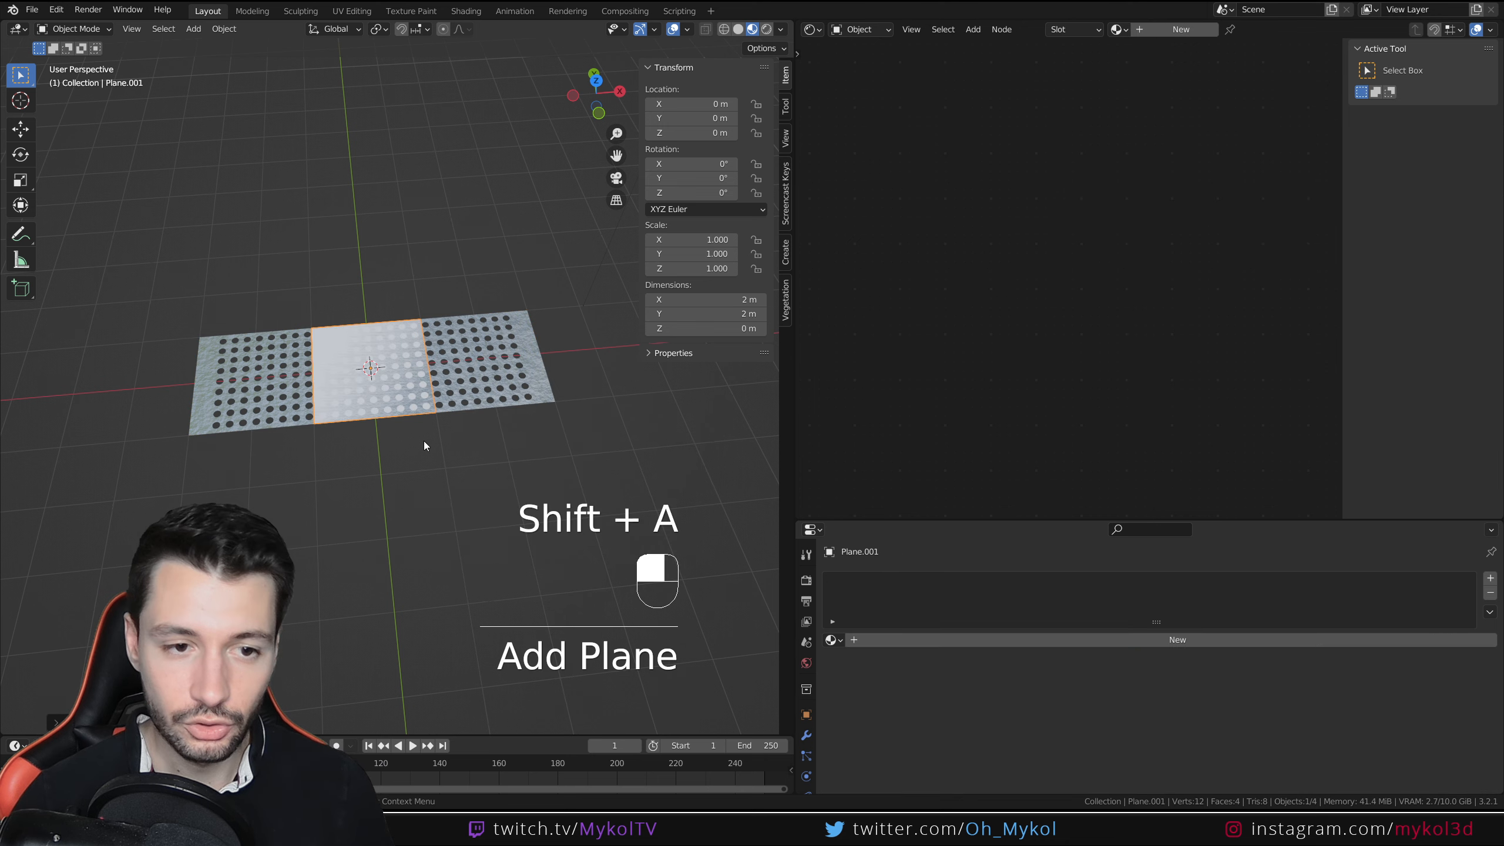
key(g)
click(394, 325)
- Give the new plane a new material whose default shader is replaced by the NODE_Troue group, connected to the Material Output's Surface
click(1158, 32)
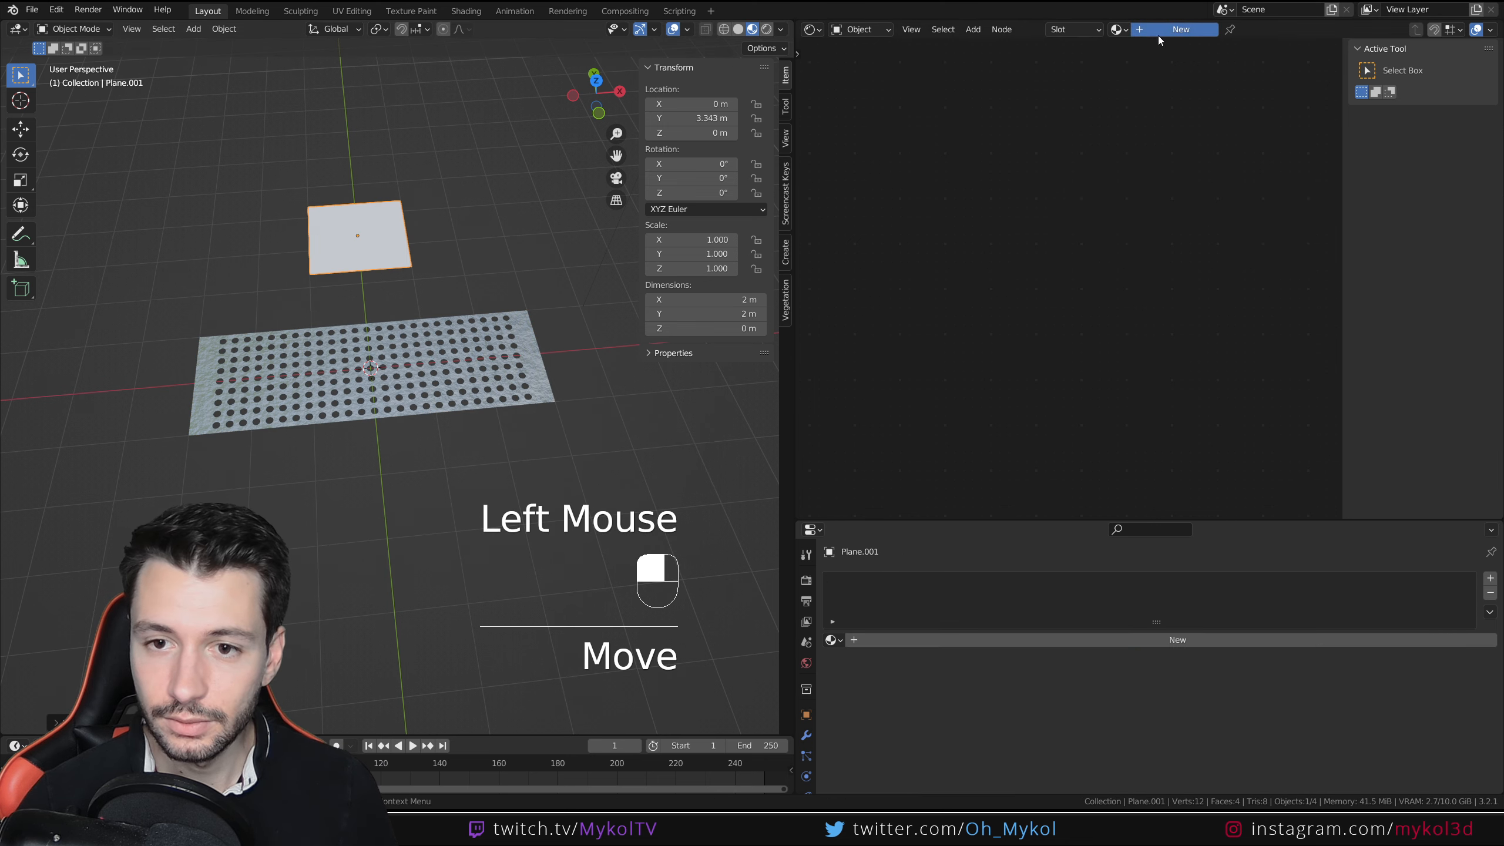
key(Delete)
key(shift+a)
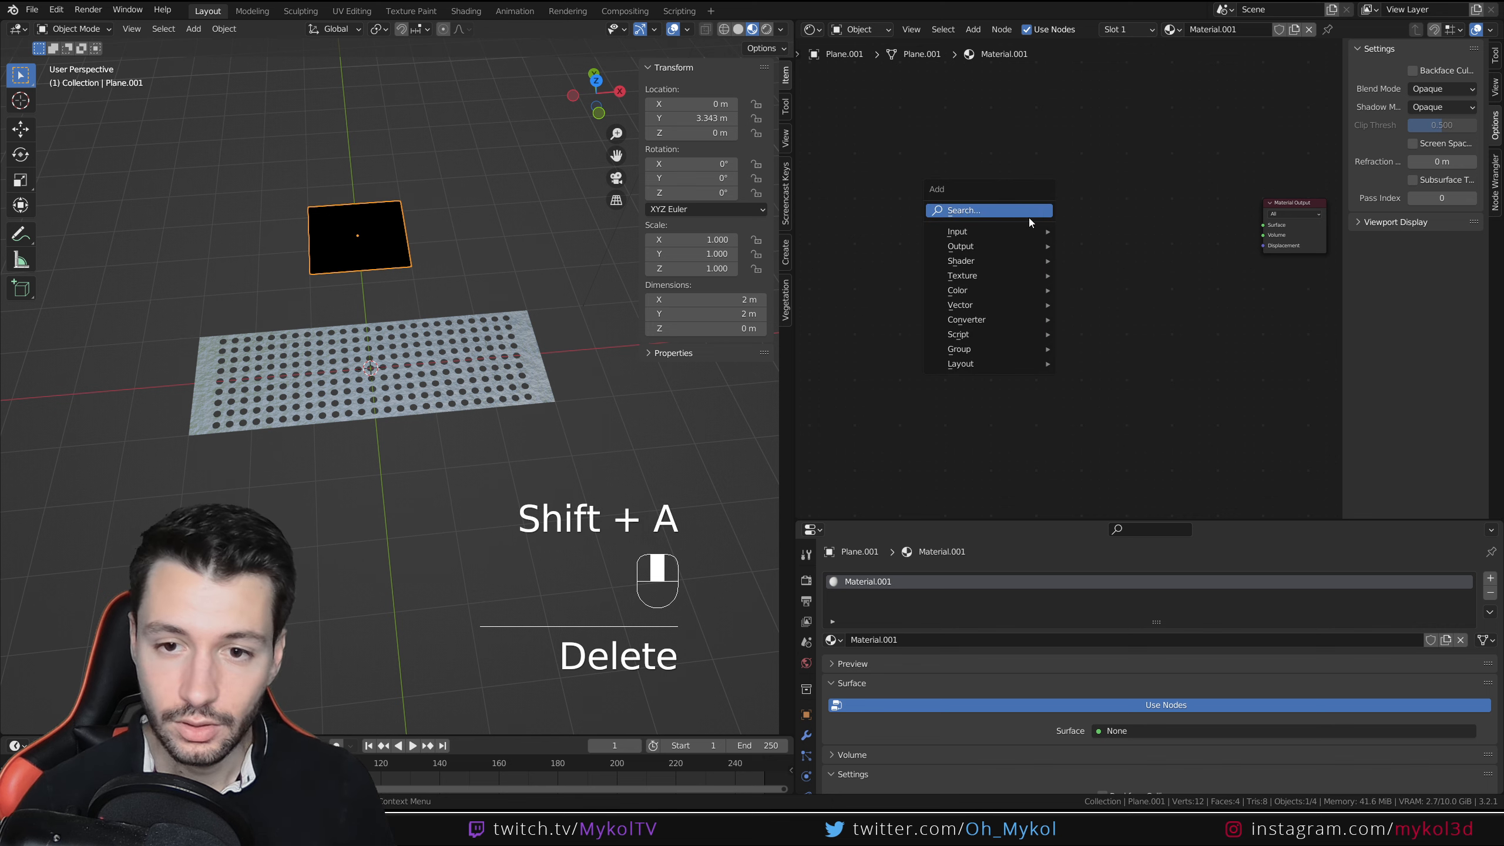
click(1104, 434)
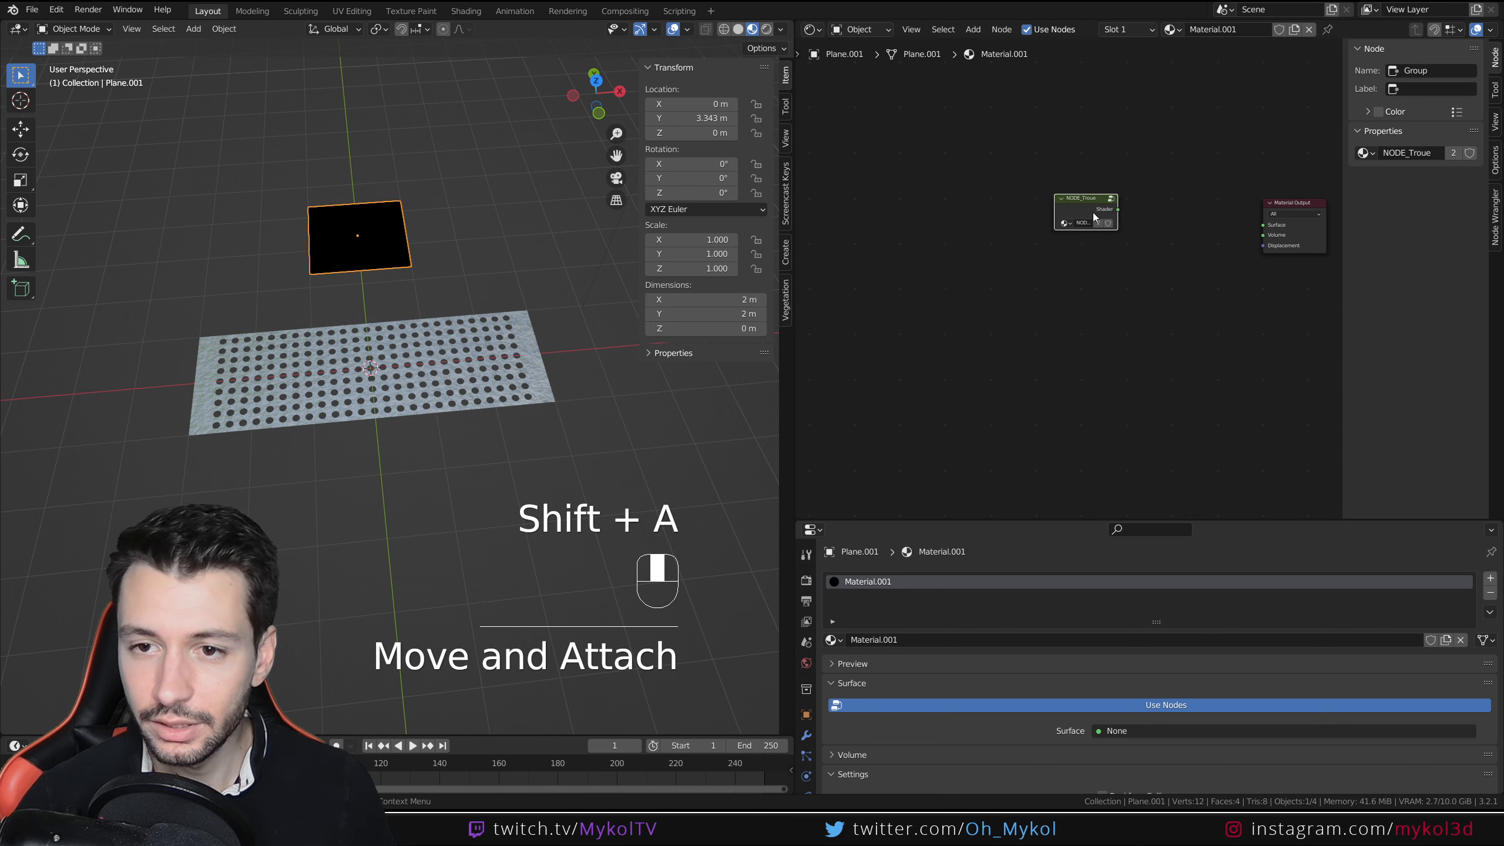
click(1118, 214)
drag(1119, 209, 1263, 224)
- Set the new material's blend mode to Alpha Clip
middle_drag(450, 260, 336, 355)
click(1489, 170)
click(1443, 89)
click(1433, 123)
scroll(476, 348, down, 2)
- Stretch the new plane about 2.7 times along X and apply its scale
click(476, 352)
click(477, 364)
key(s)
key(x)
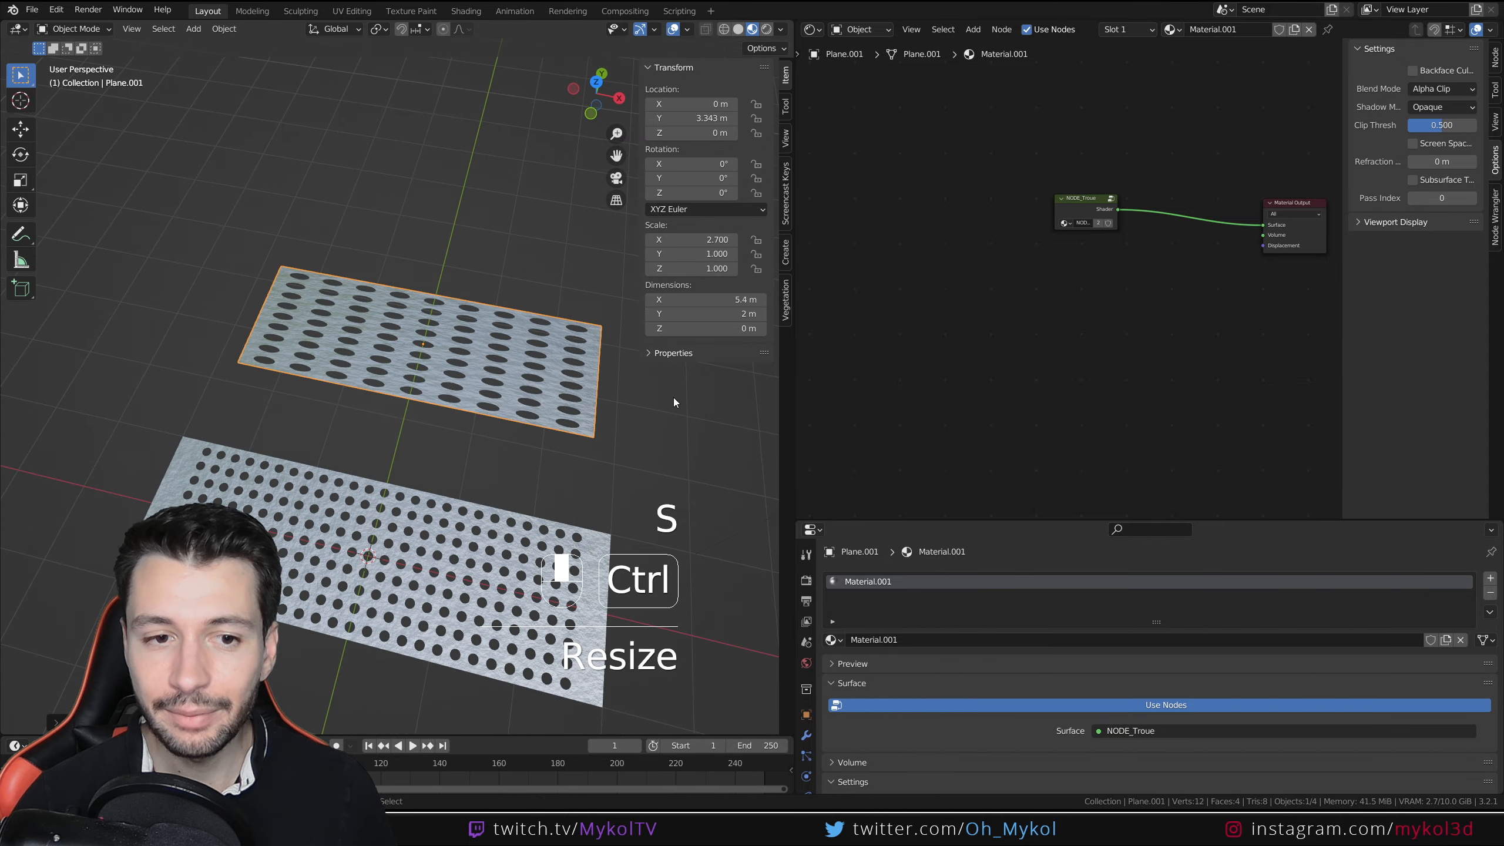
click(578, 400)
key(ctrl+a)
click(577, 396)
middle_drag(576, 396, 413, 319)
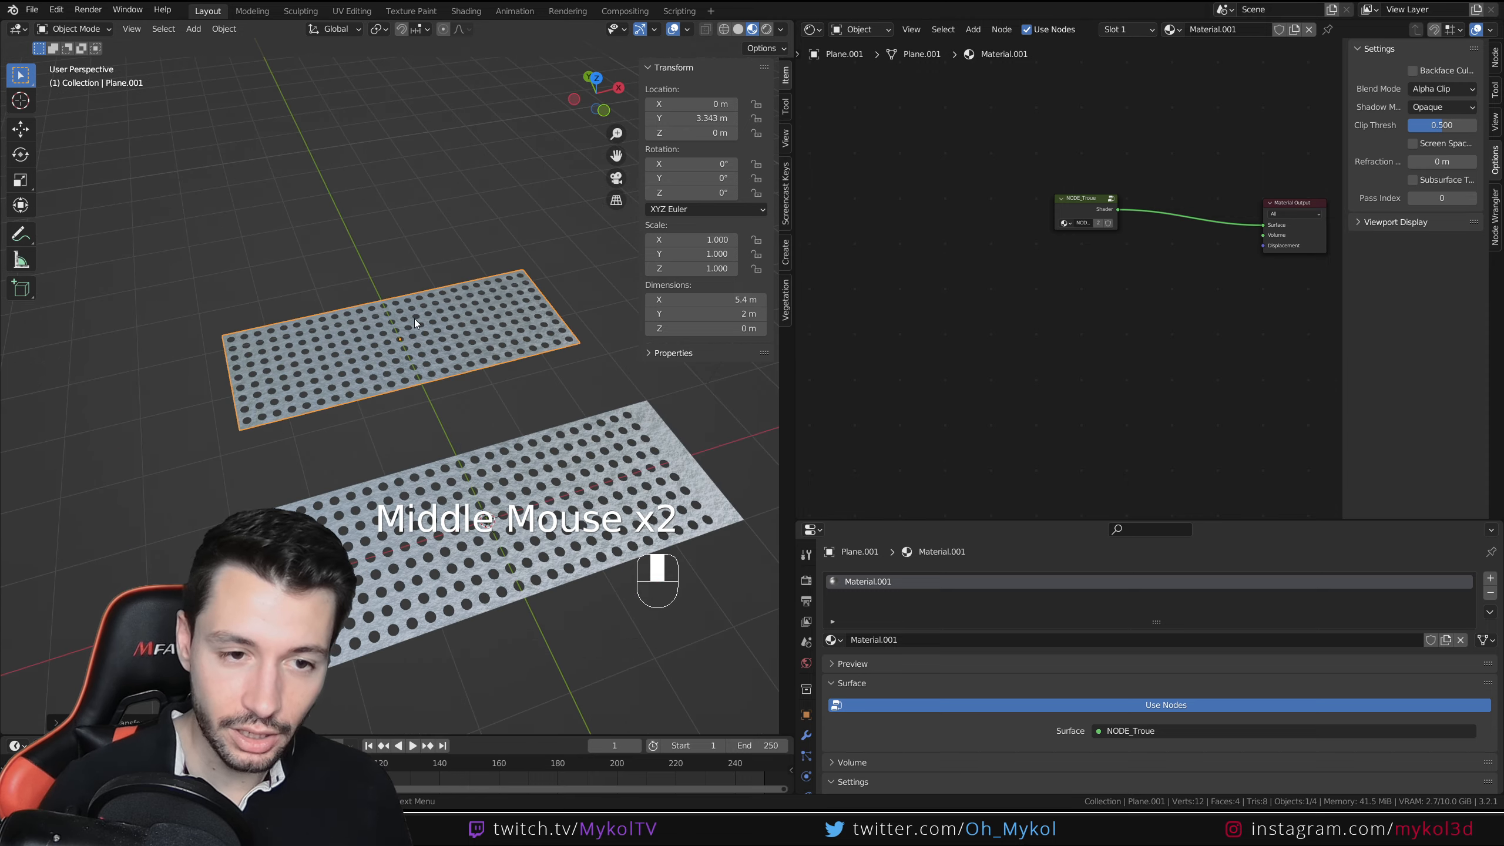
- Enlarge the new plane to about 3.85 m along Y, narrow it to about 1.33 m along X, and apply its scale
key(s)
click(554, 434)
scroll(554, 433, down, 3)
middle_drag(554, 433, 498, 433)
key(s)
key(x)
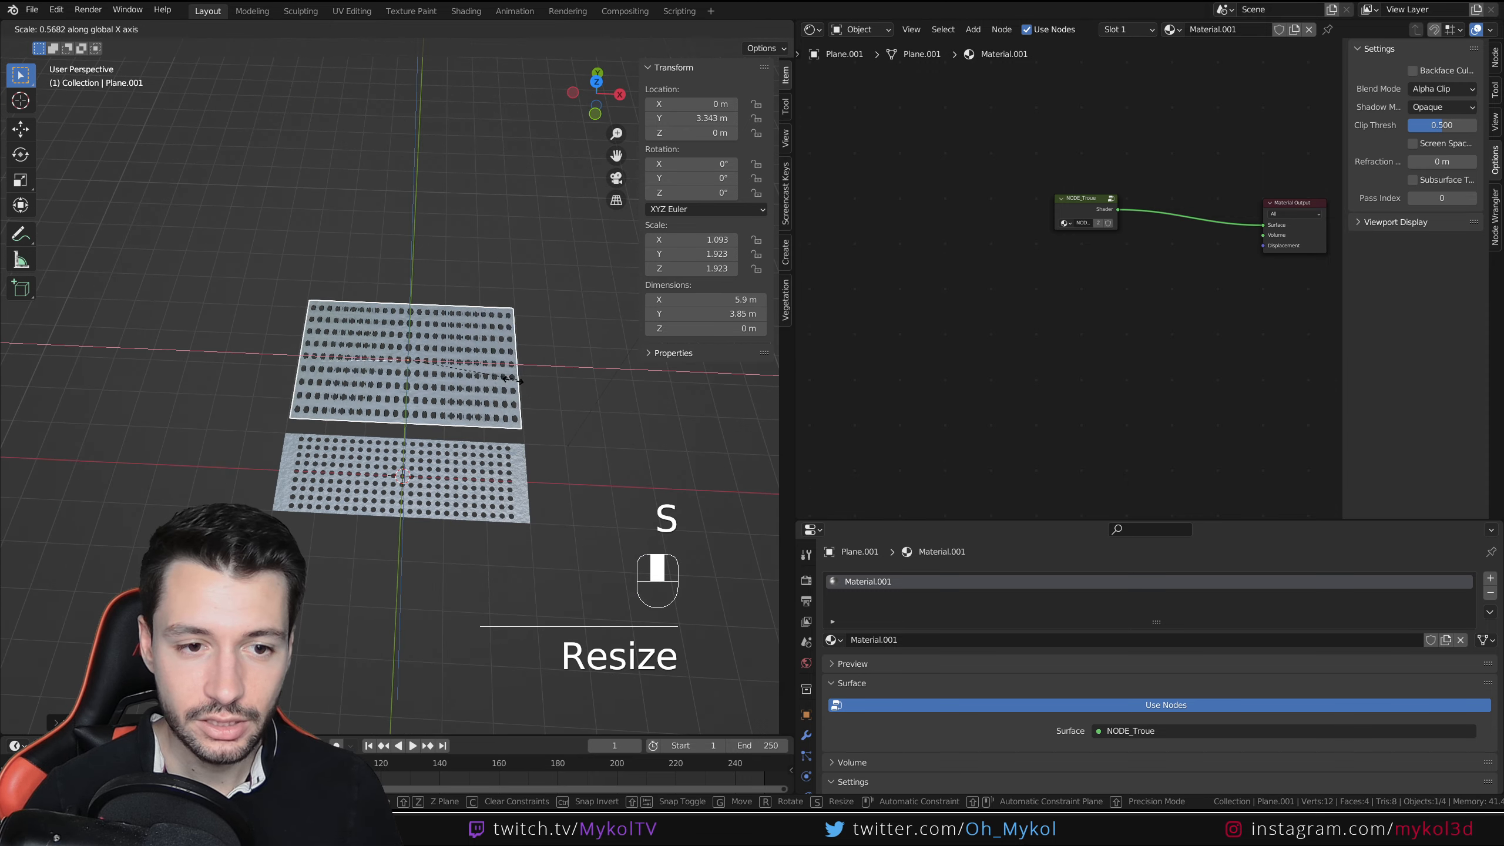
click(431, 375)
scroll(430, 377, up, 1)
key(ctrl+a)
click(427, 380)
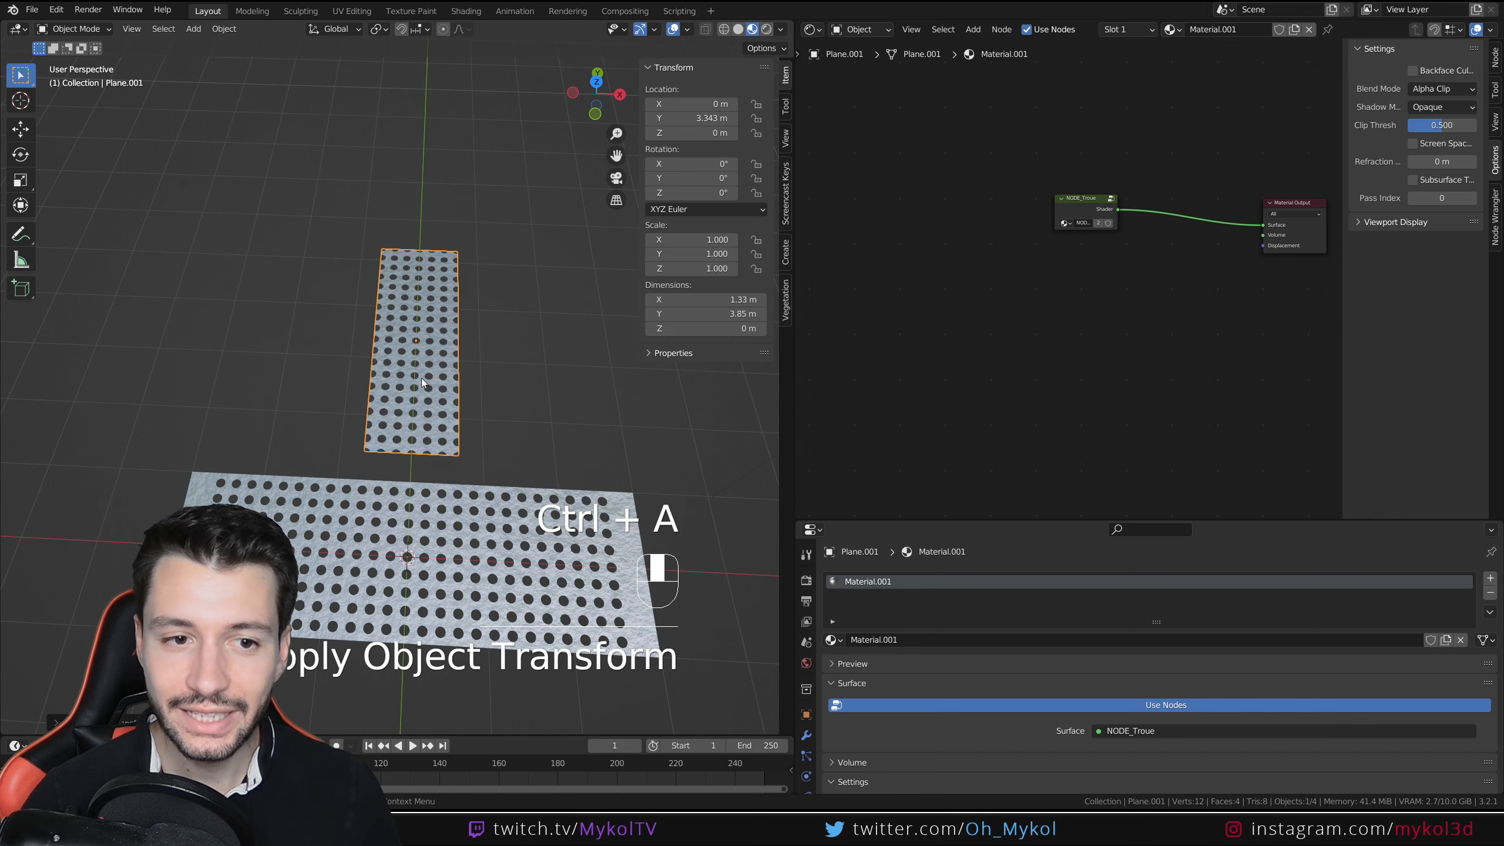
- Add a Simple Deform modifier in Bend mode to the narrow perforated plane
scroll(462, 375, up, 3)
click(608, 389)
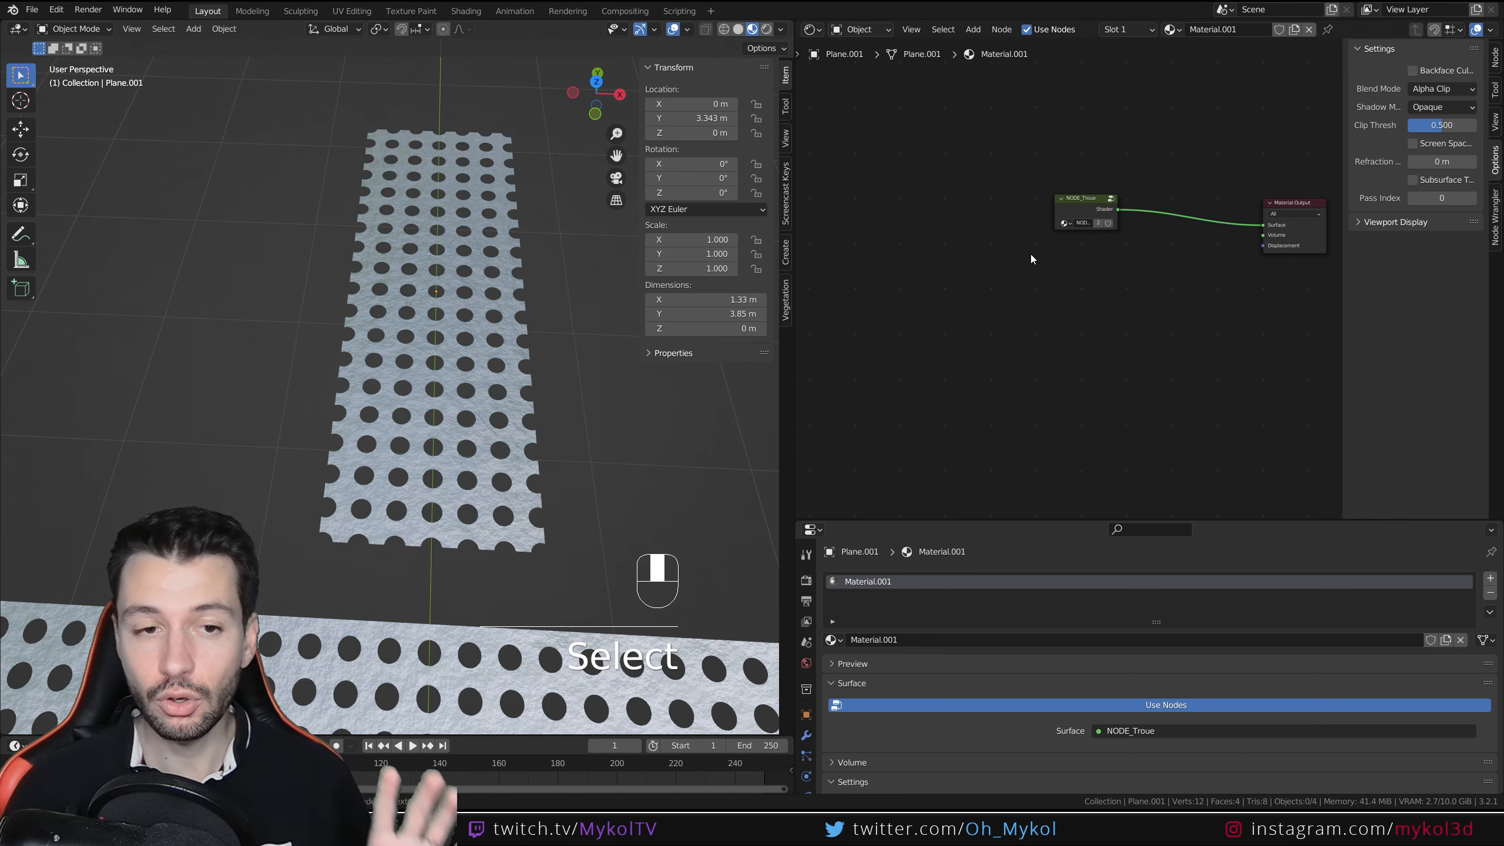
middle_drag(414, 414, 582, 441)
click(562, 379)
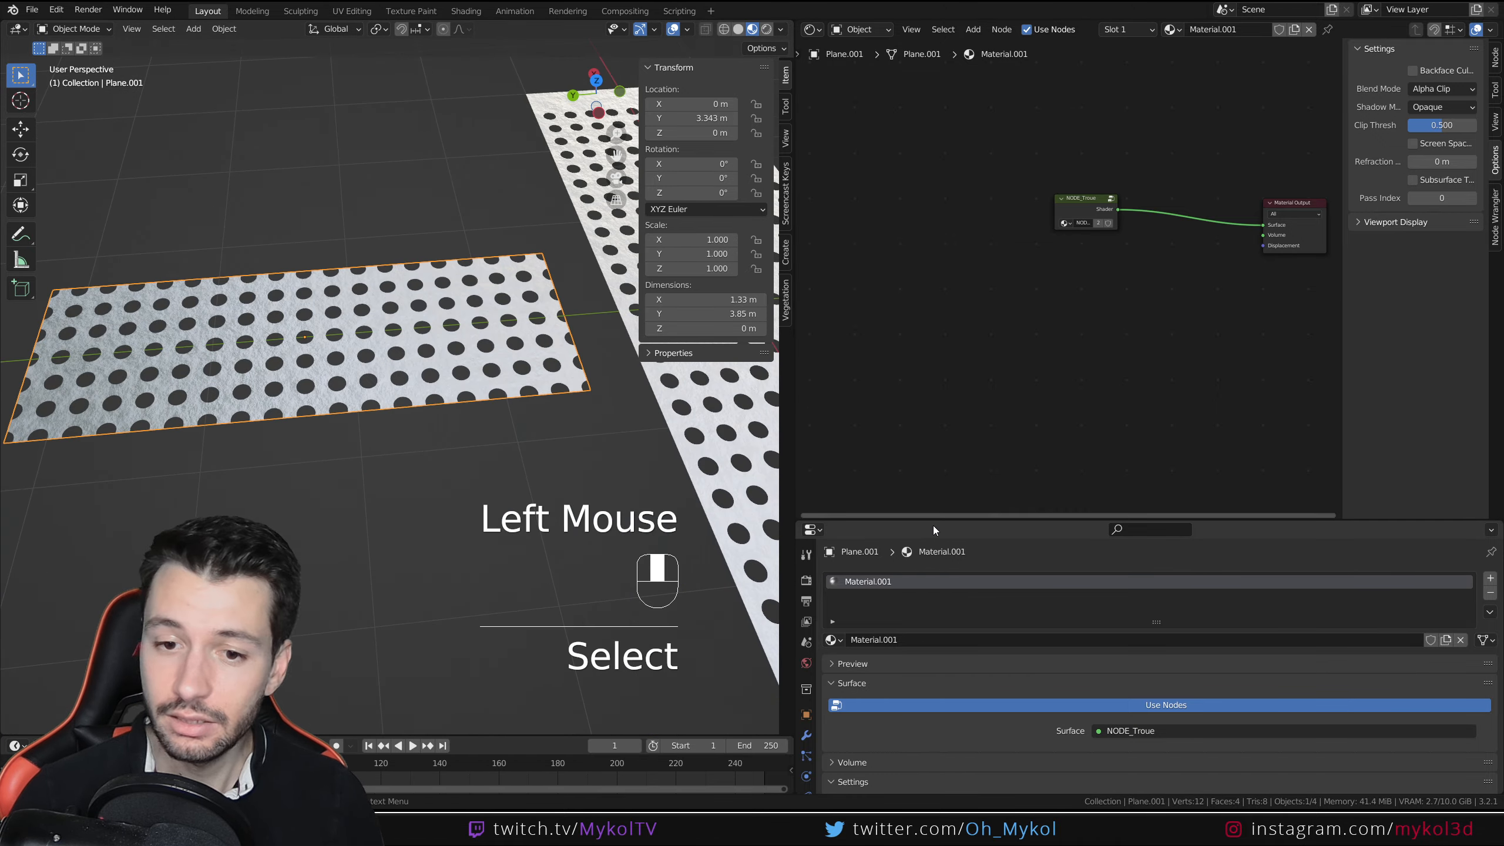
drag(938, 520, 934, 327)
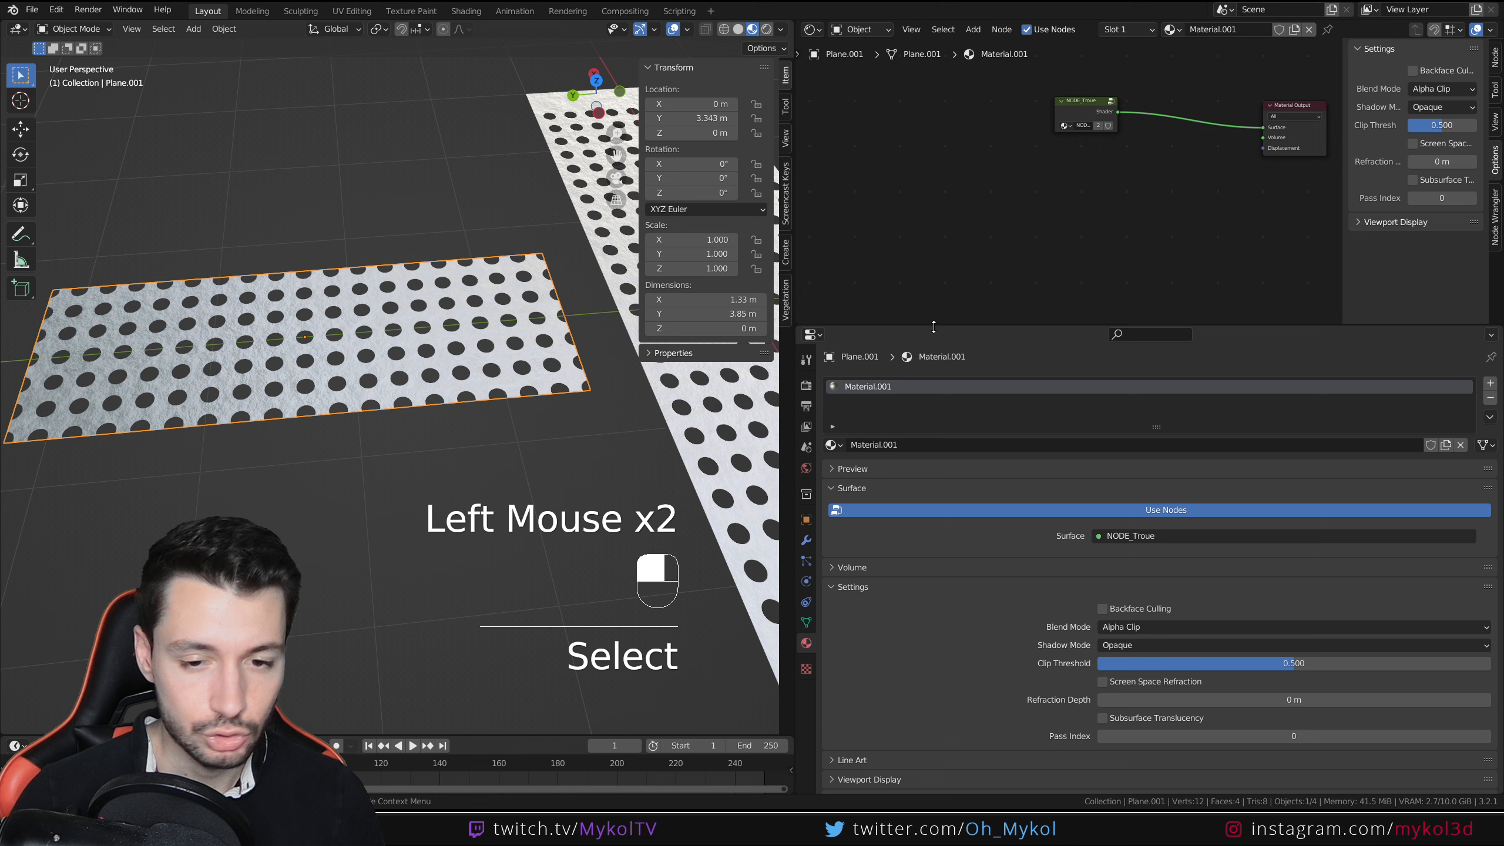
click(808, 540)
click(983, 383)
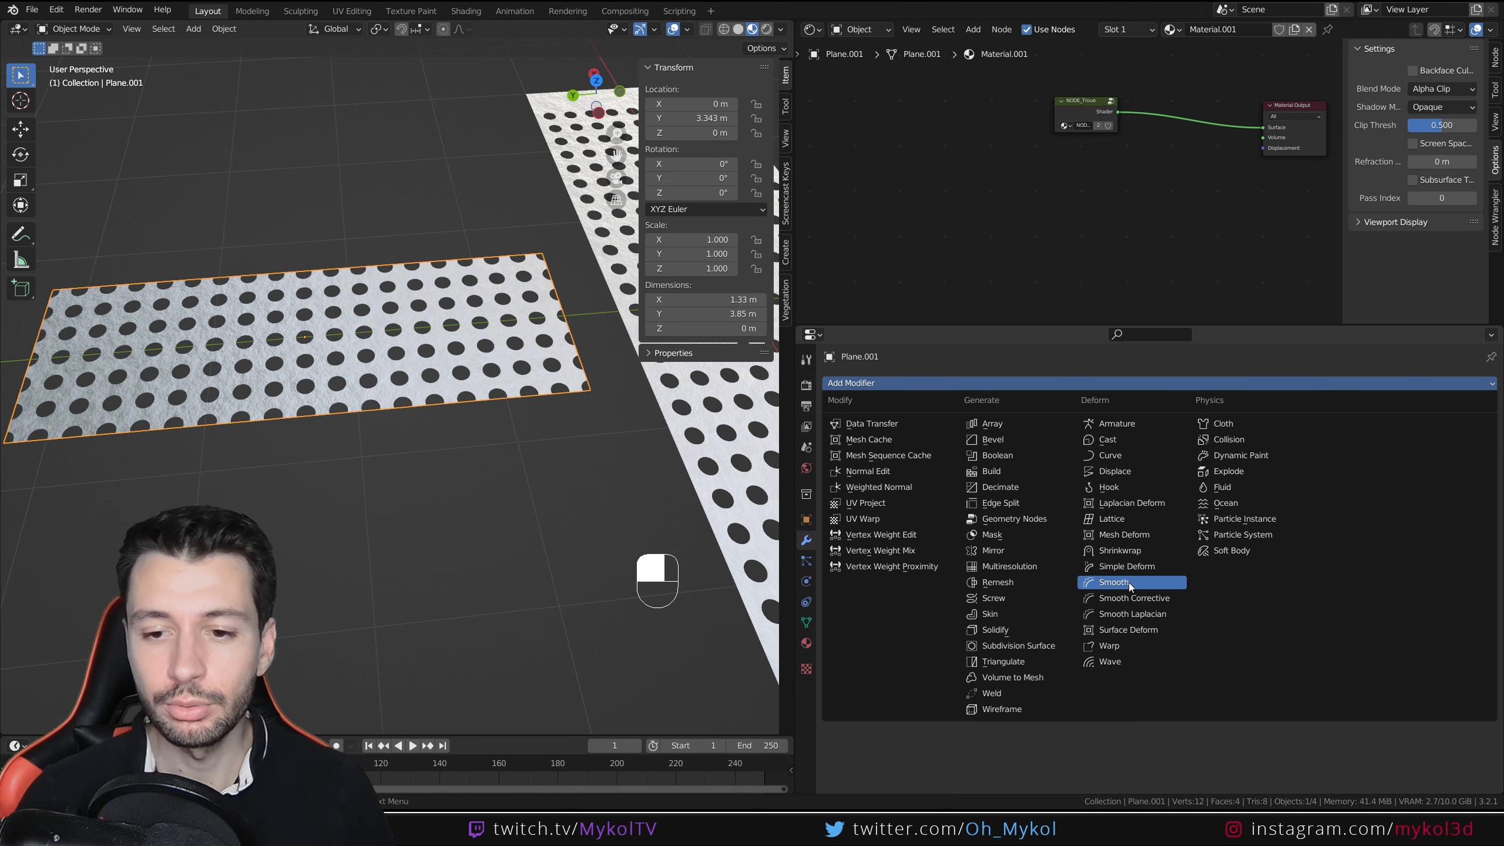
click(1137, 570)
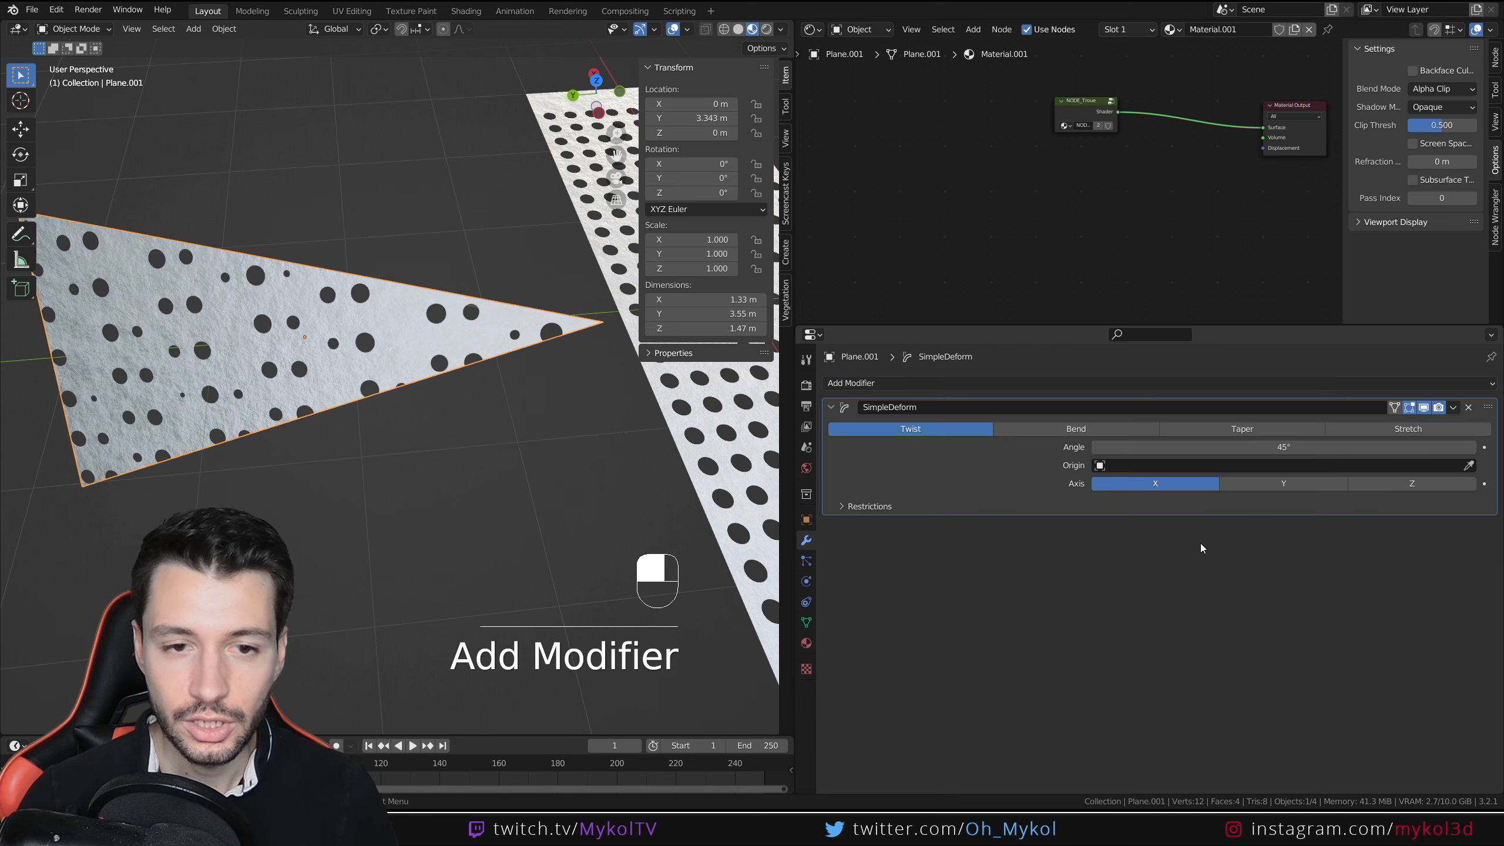
click(1087, 432)
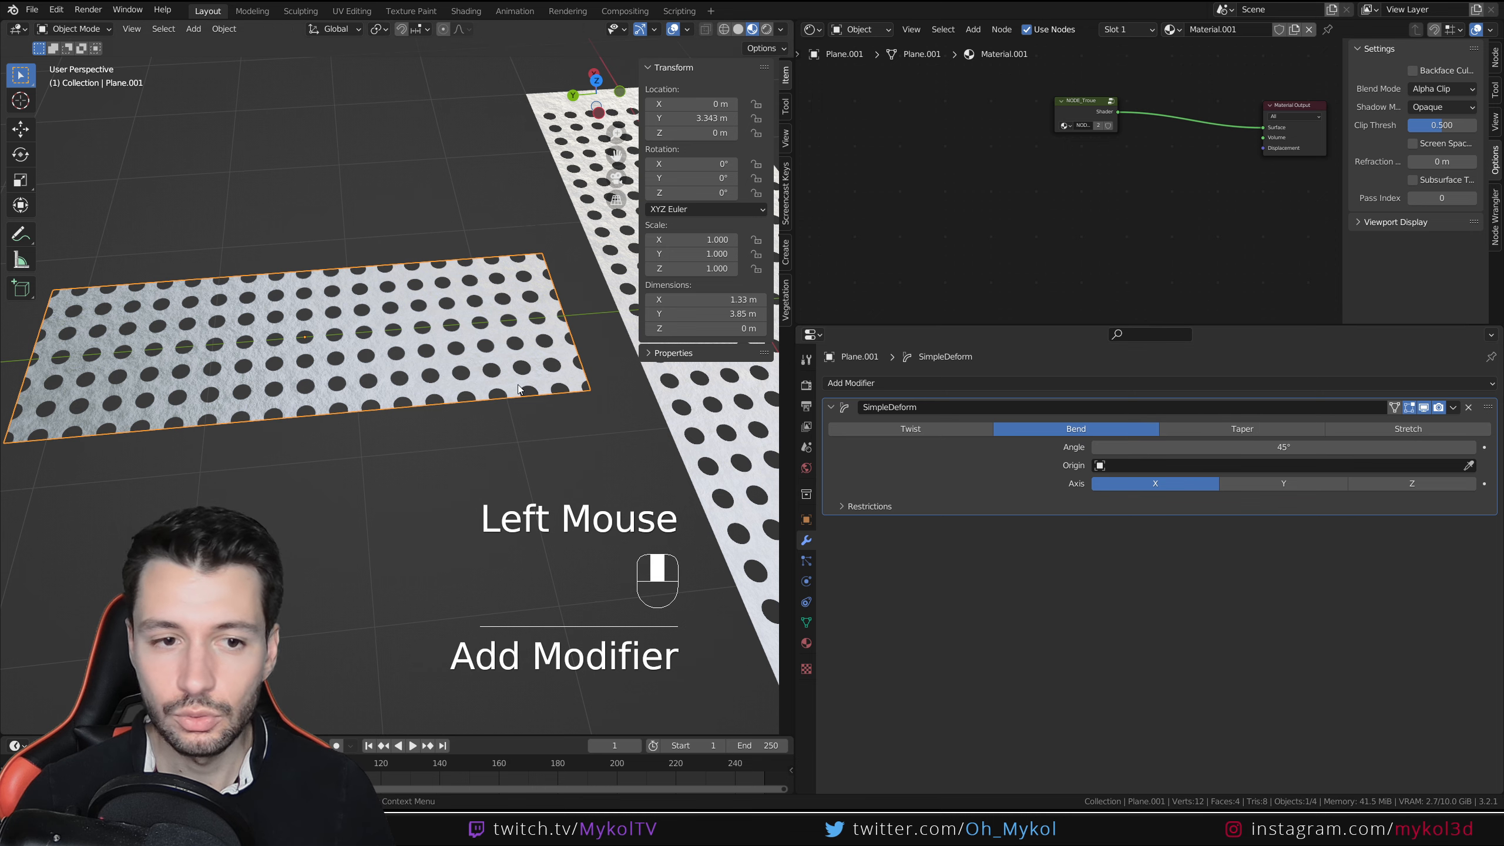
- Add 14 evenly spaced loop cuts across the length of the narrow plane
key(Tab)
key(ctrl+r)
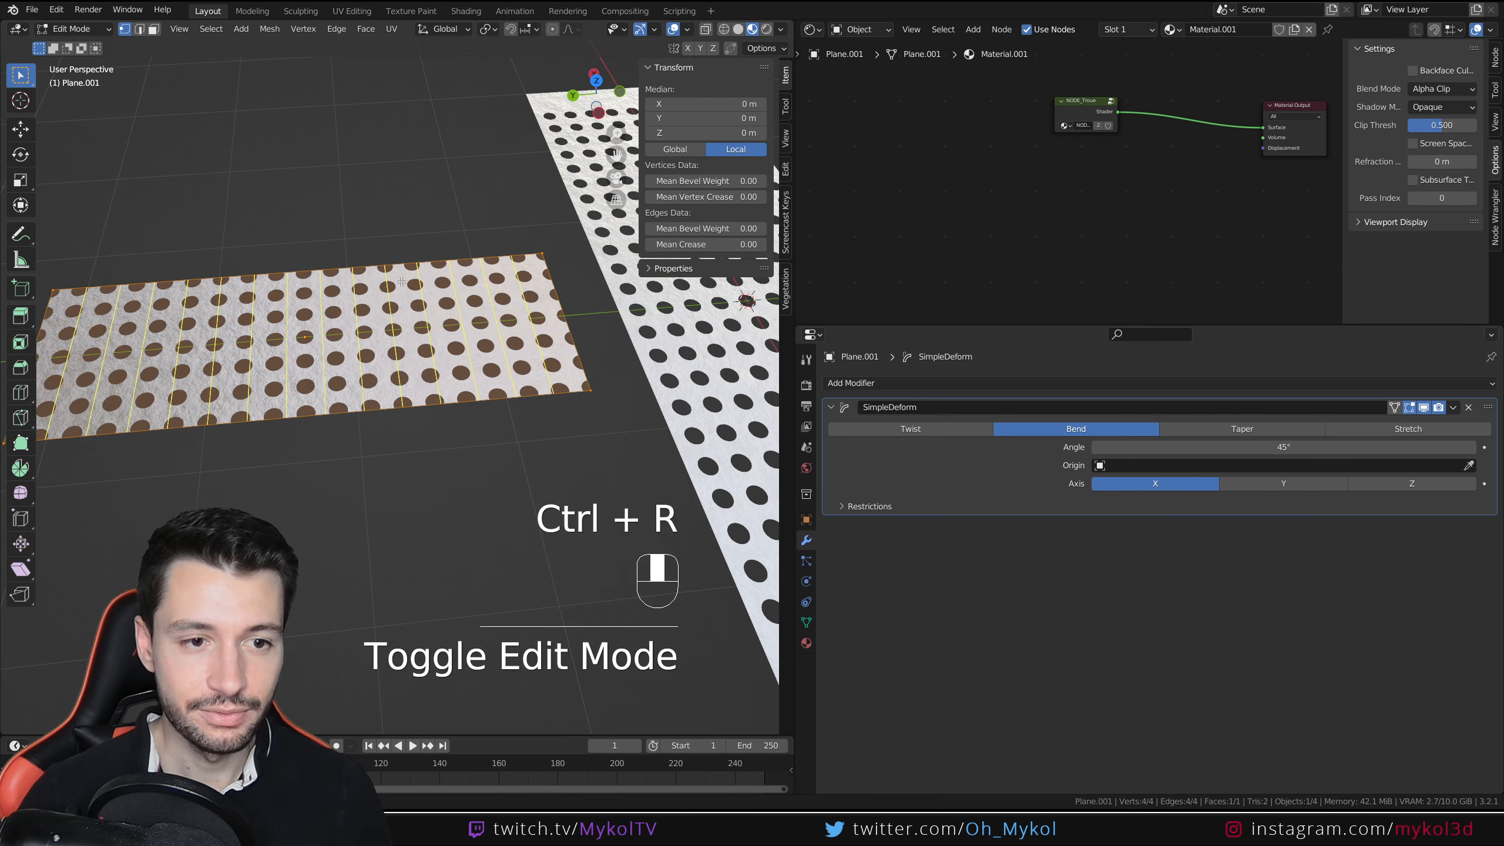
click(402, 282)
key(Tab)
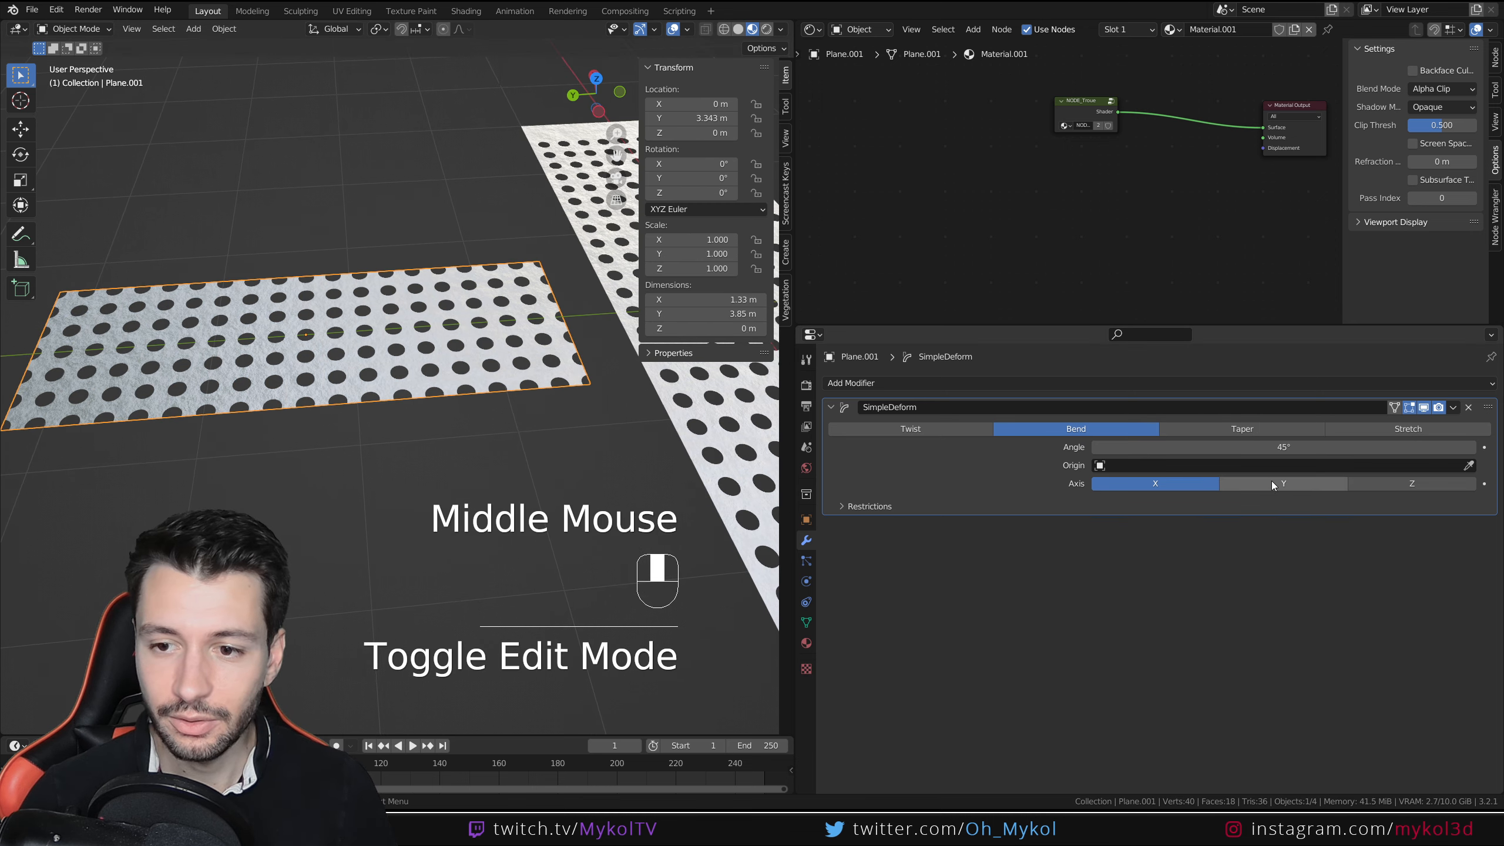
- Try the Bend deformation on the X, Y and Z axes and leave it on Y
click(1278, 484)
click(1414, 482)
click(1248, 487)
click(1177, 484)
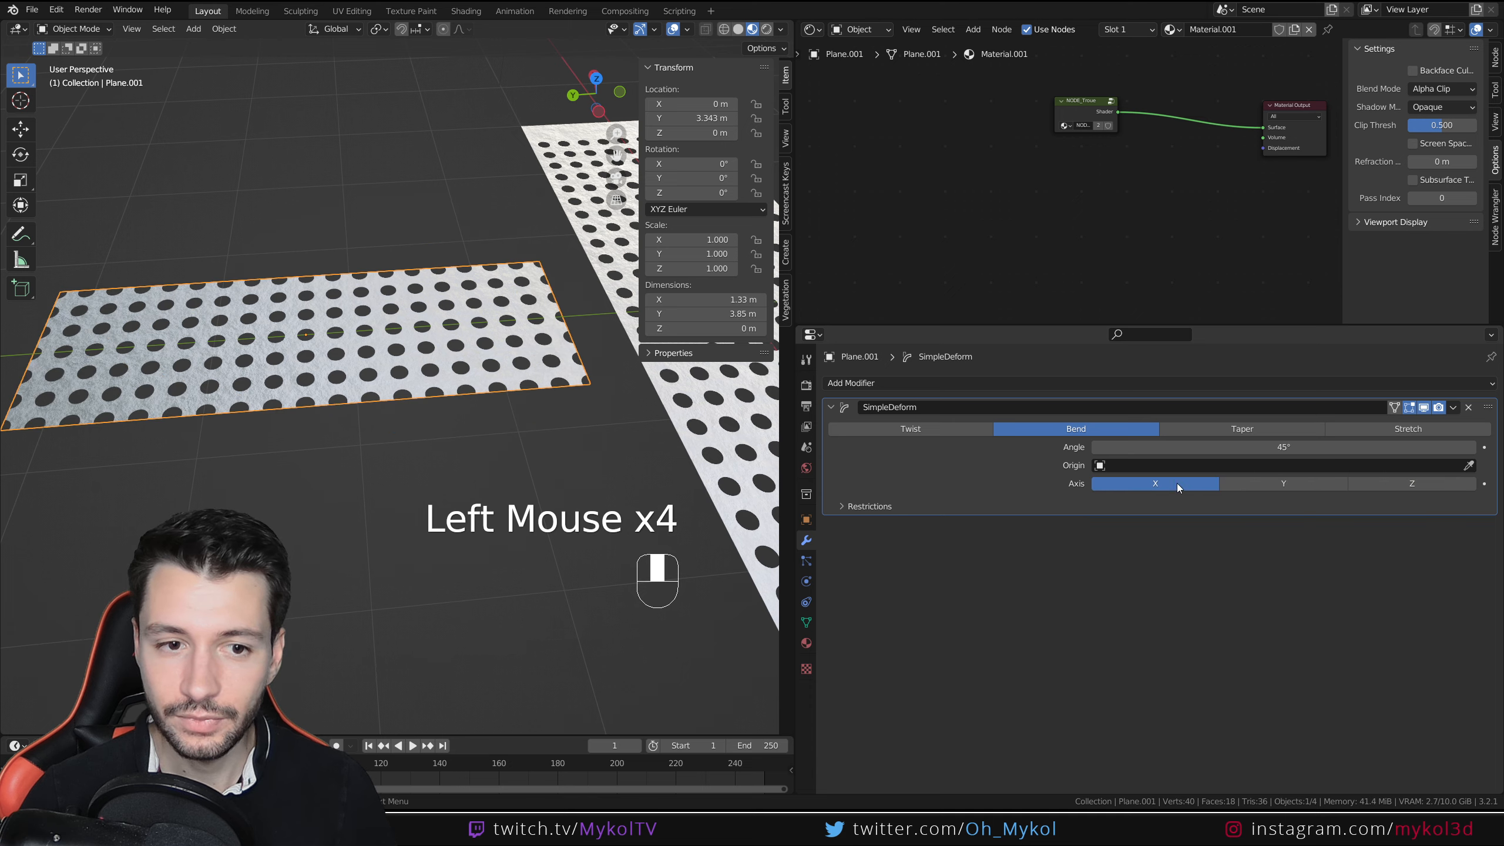
click(1250, 483)
- Rotate the plane 90° about X and add 7 loop cuts running along its length
middle_drag(663, 468, 238, 419)
text(rx90)
click(409, 432)
key(Tab)
key(ctrl+r)
click(435, 178)
key(Tab)
- Try the Simple Deform modifier in Twist mode on the upright plane and return it to Bend
click(916, 429)
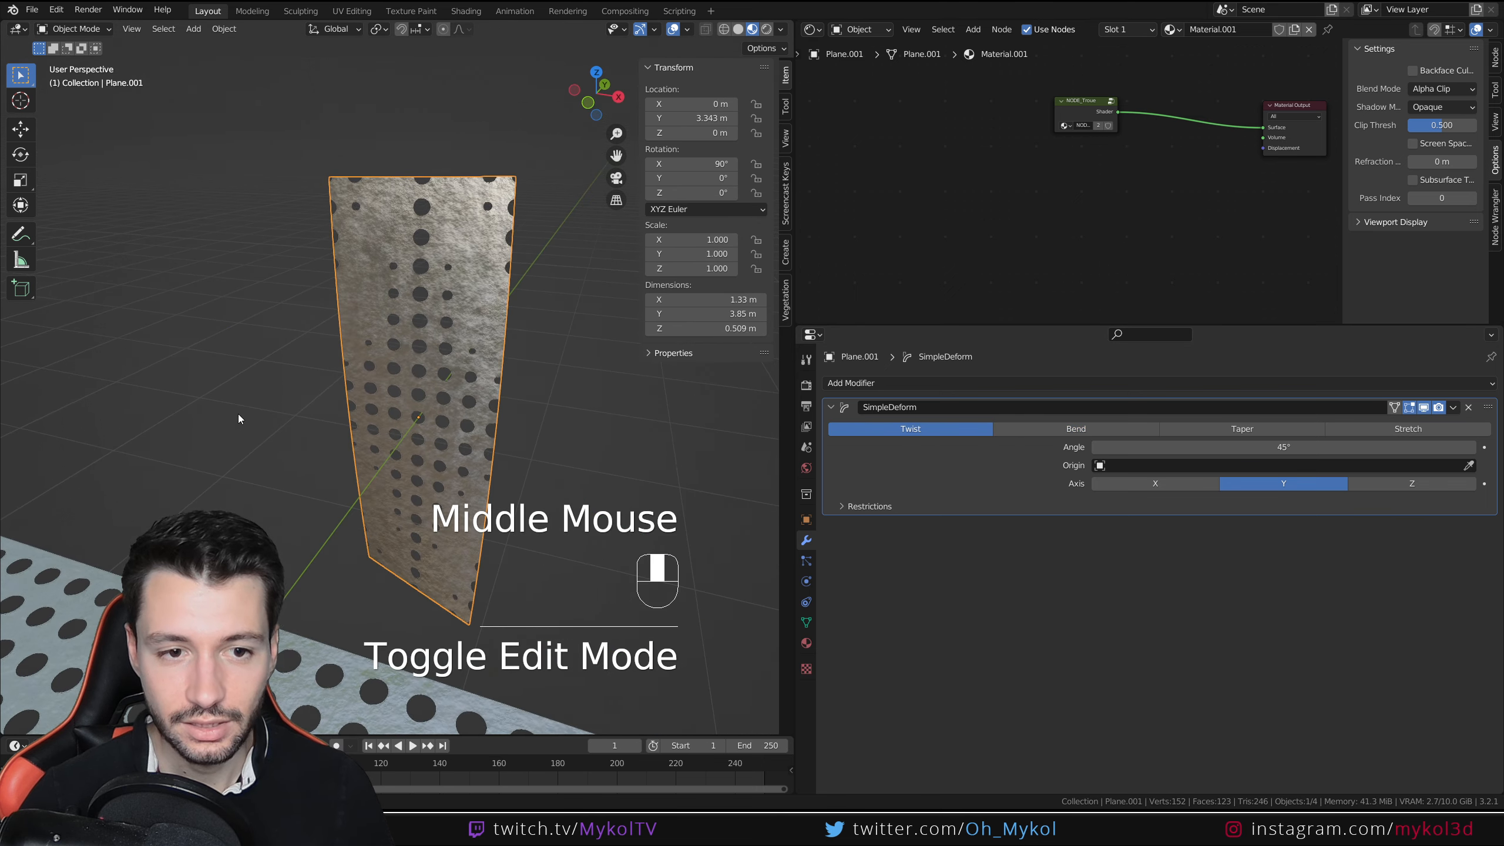
key(ctrl+a)
middle_drag(515, 364, 533, 392)
scroll(485, 392, up, 2)
click(1076, 429)
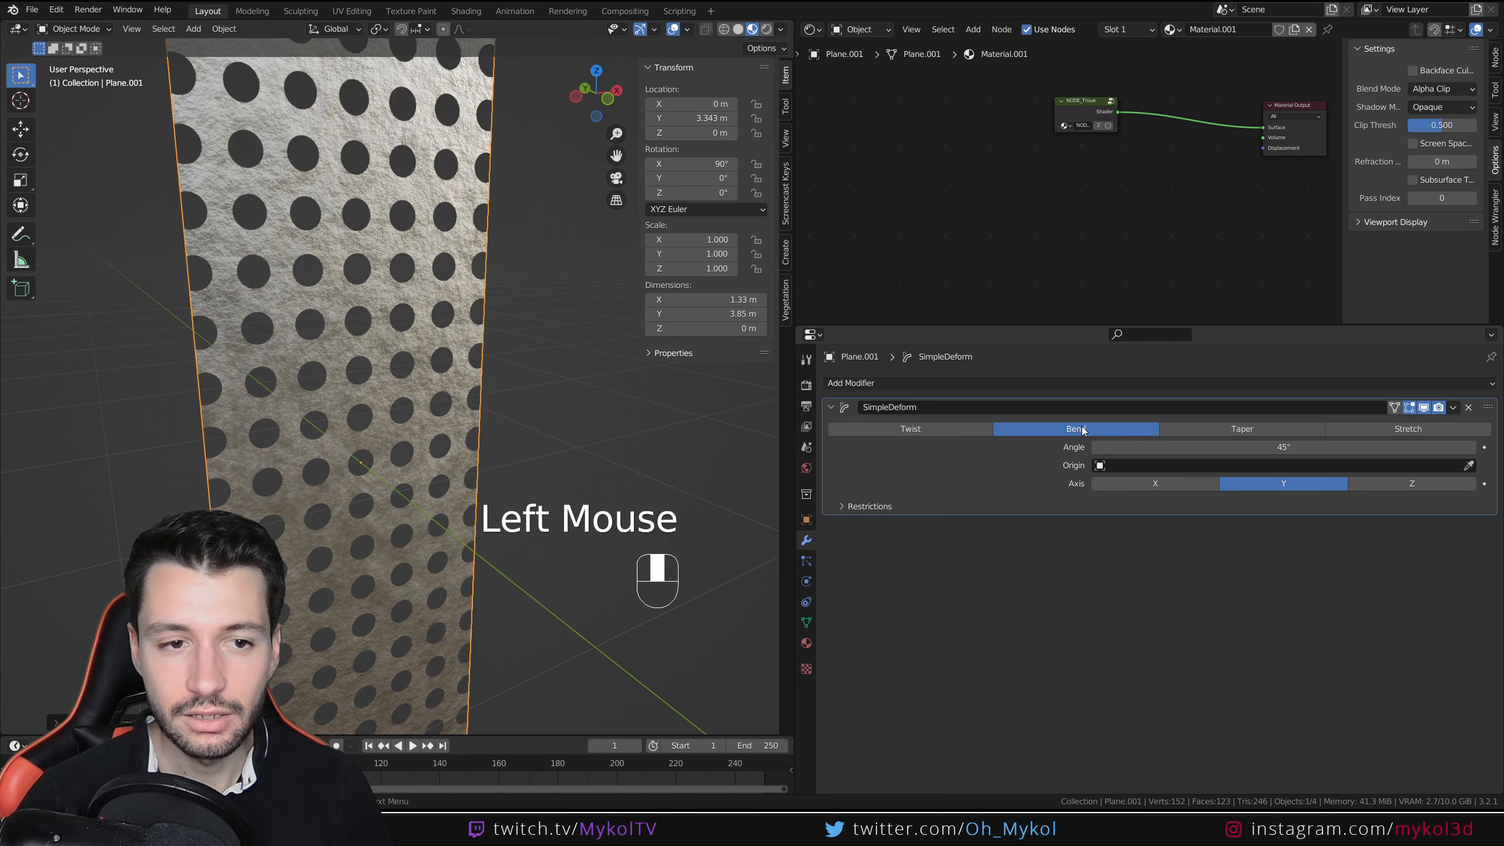
- Set the bend angle to about 41.2° on the X axis and use the original Plane as the modifier's origin
drag(1179, 448, 1133, 448)
click(1168, 484)
scroll(450, 386, down, 3)
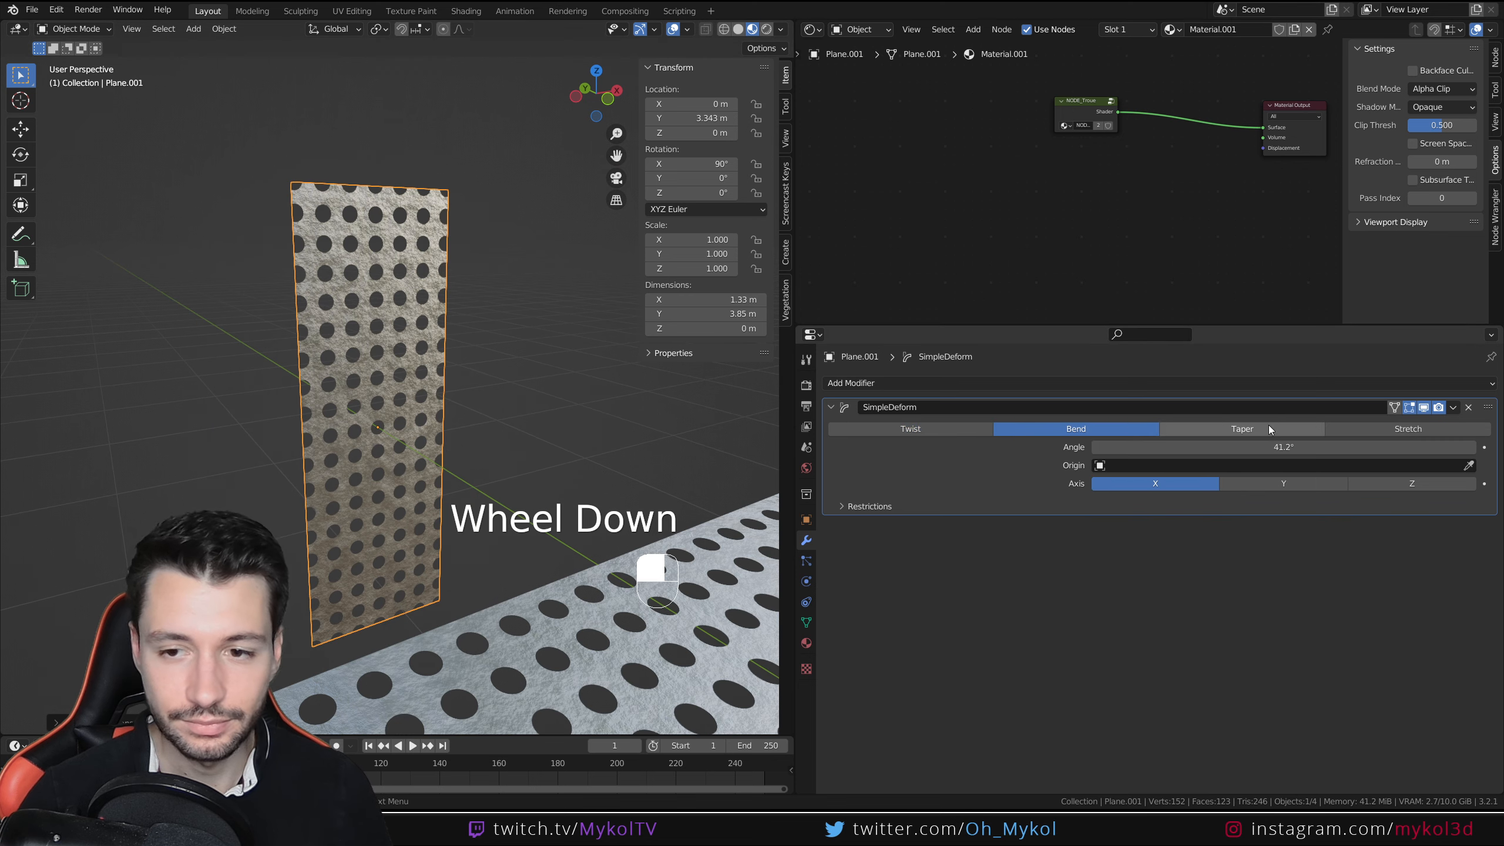
click(1469, 467)
click(604, 580)
scroll(406, 482, up, 2)
middle_drag(407, 482, 426, 444)
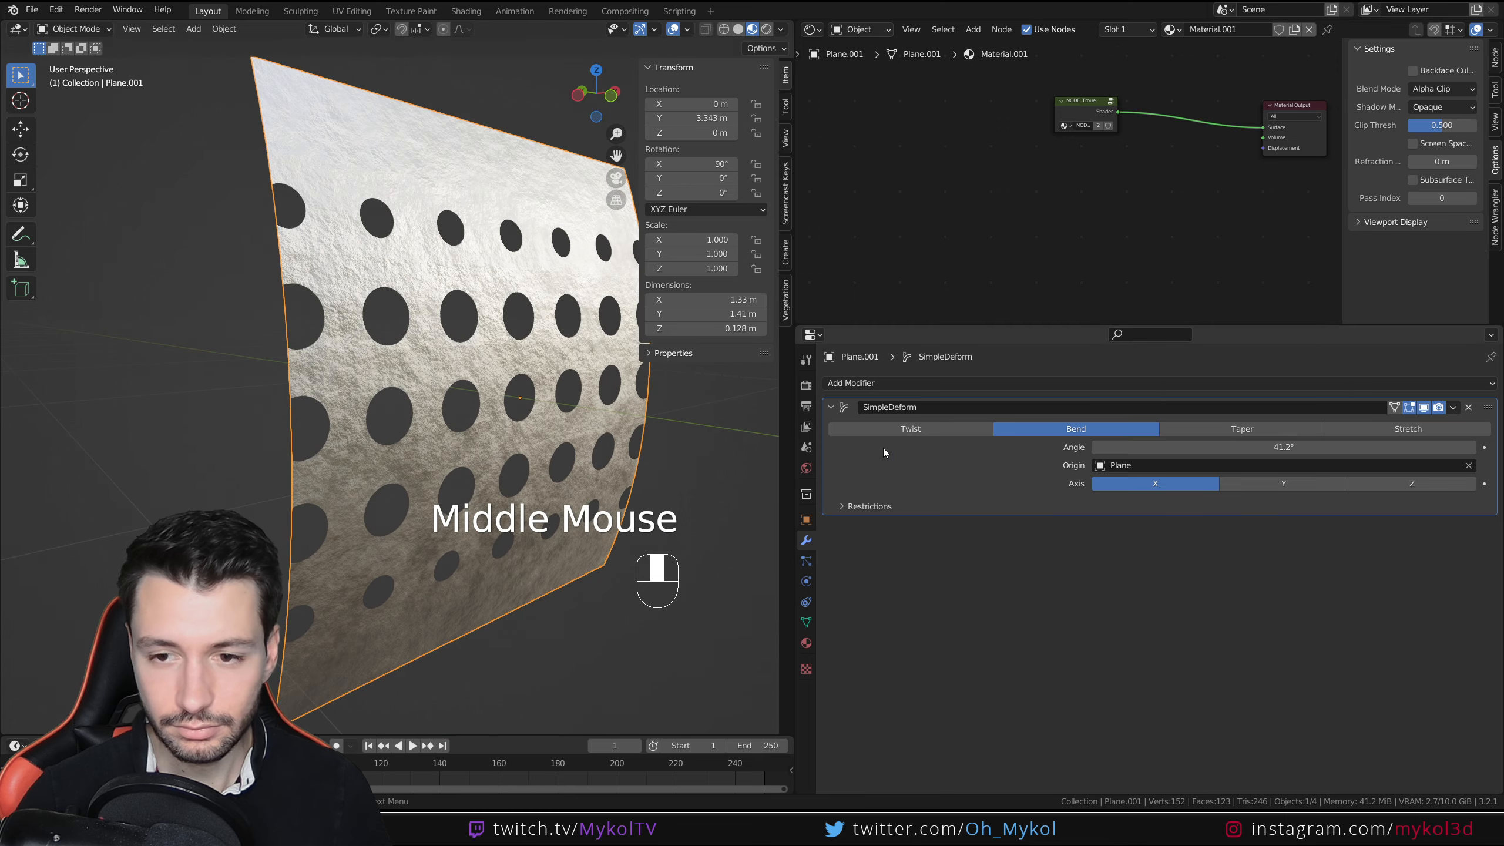
- Vary the bend angle up to about 52.5° and back to 37.5°, and switch the bend axis to Y
drag(1184, 448, 1308, 447)
middle_drag(592, 414, 609, 409)
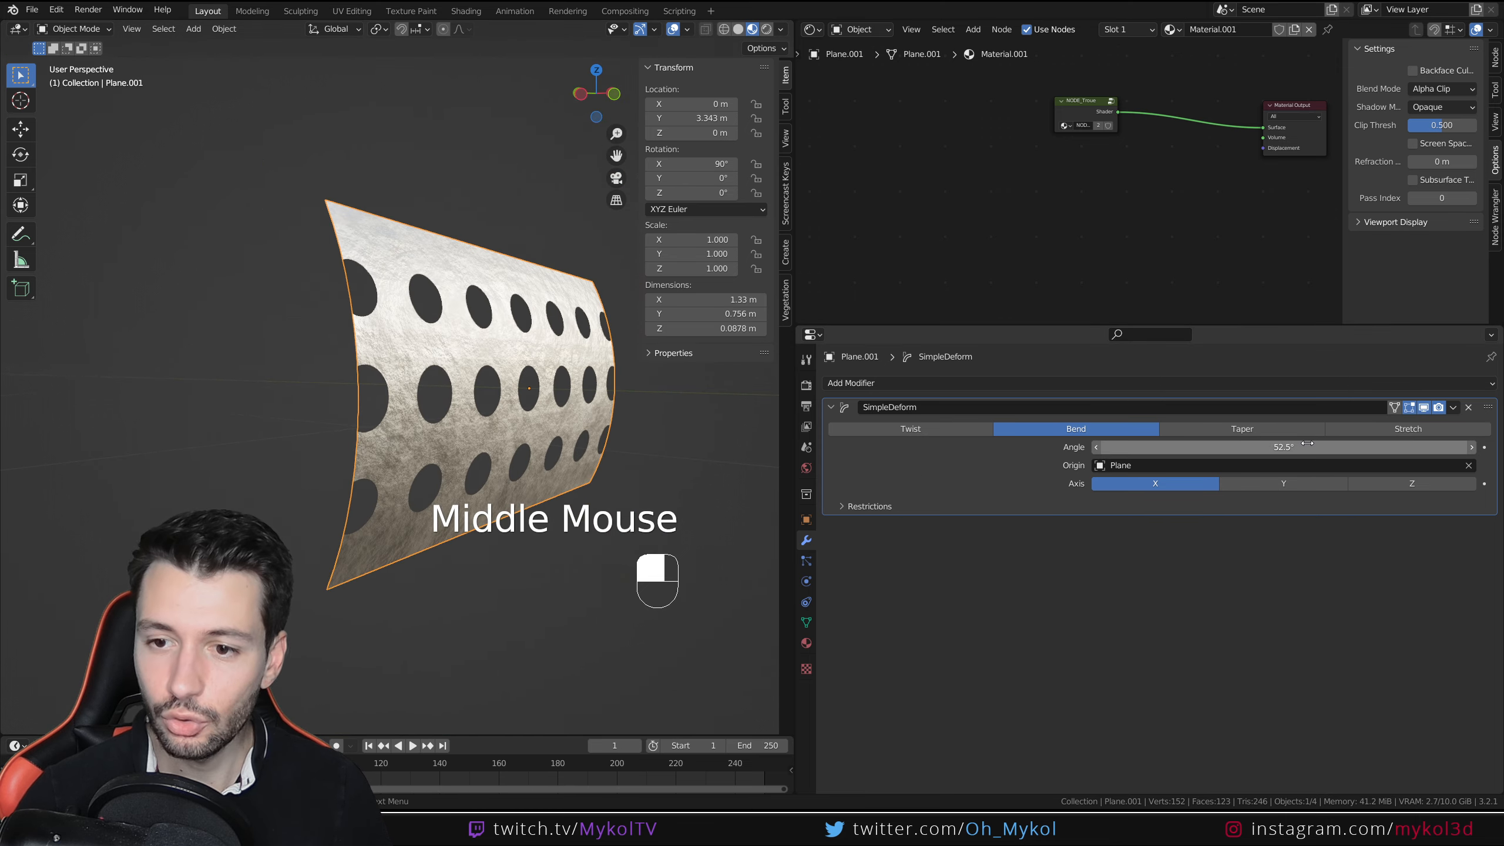
drag(1308, 447, 1244, 447)
click(1327, 487)
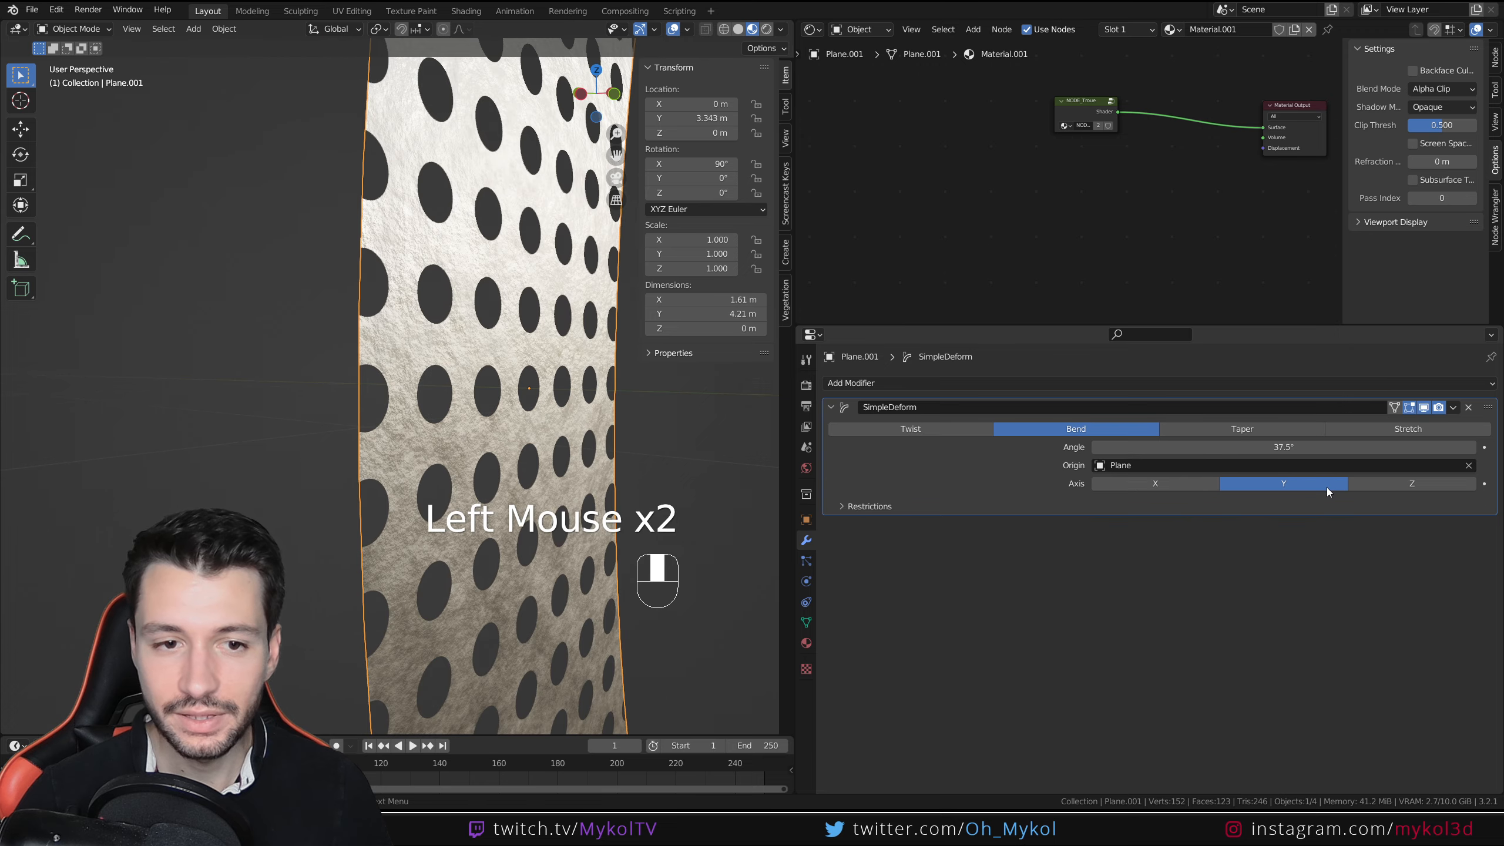
middle_drag(521, 415, 489, 172)
scroll(508, 431, down, 3)
middle_drag(504, 360, 521, 474)
- Bend the upright plane around the Z axis with an angle of about 147°
click(1384, 484)
drag(1244, 447, 1403, 447)
middle_drag(663, 433, 477, 360)
scroll(401, 360, down, 2)
scroll(418, 376, up, 2)
scroll(417, 365, down, 2)
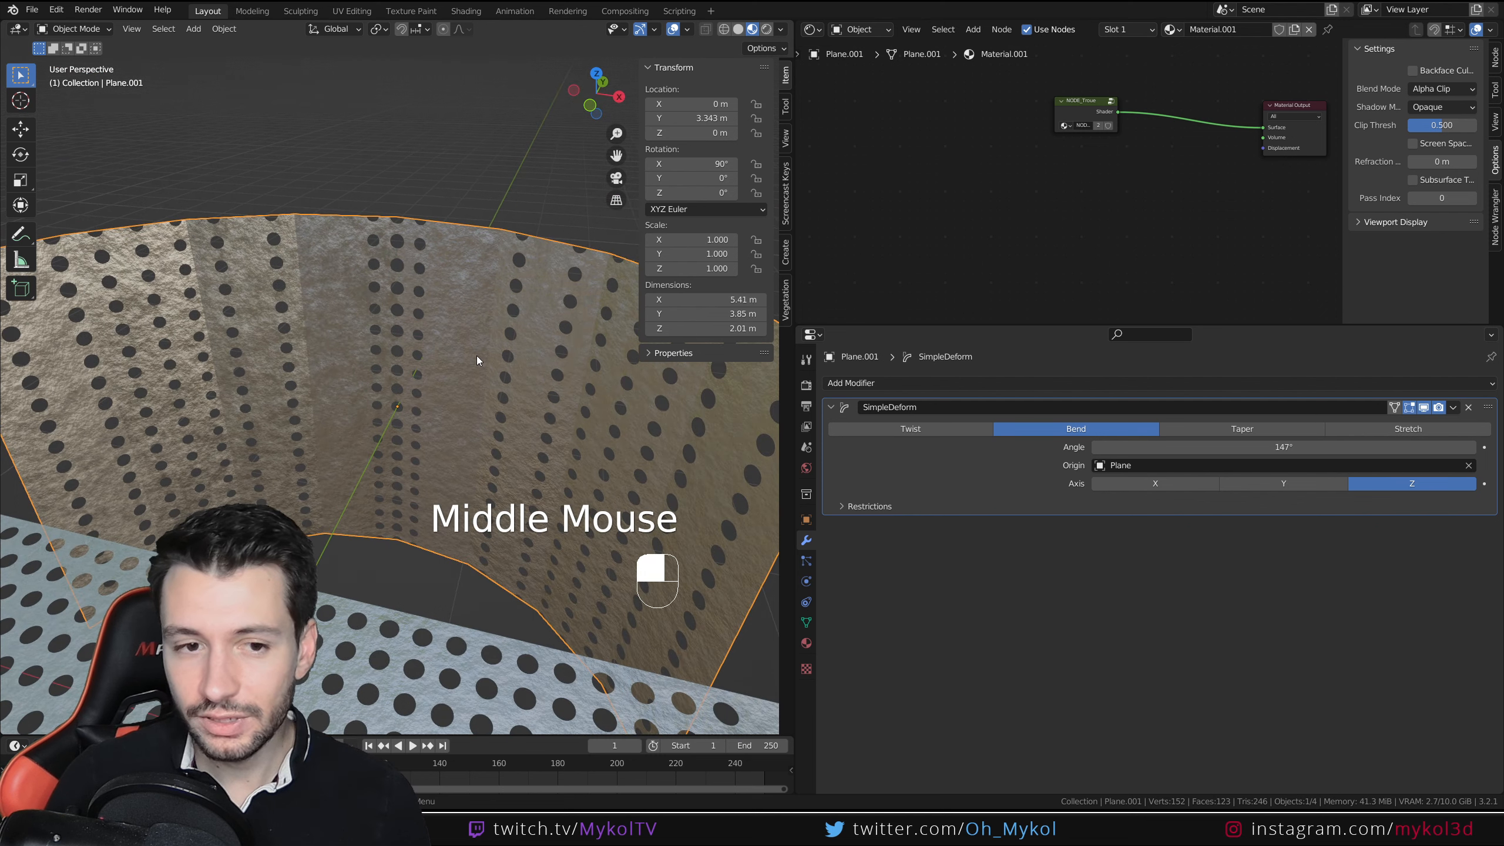
- Open the NODE_Troue group and connect the Texture Coordinate's Generated output to the Voronoi Texture's Vector
click(1088, 101)
key(Tab)
middle_drag(1088, 100, 1051, 231)
scroll(1054, 198, up, 4)
click(1033, 122)
drag(1014, 94, 1113, 190)
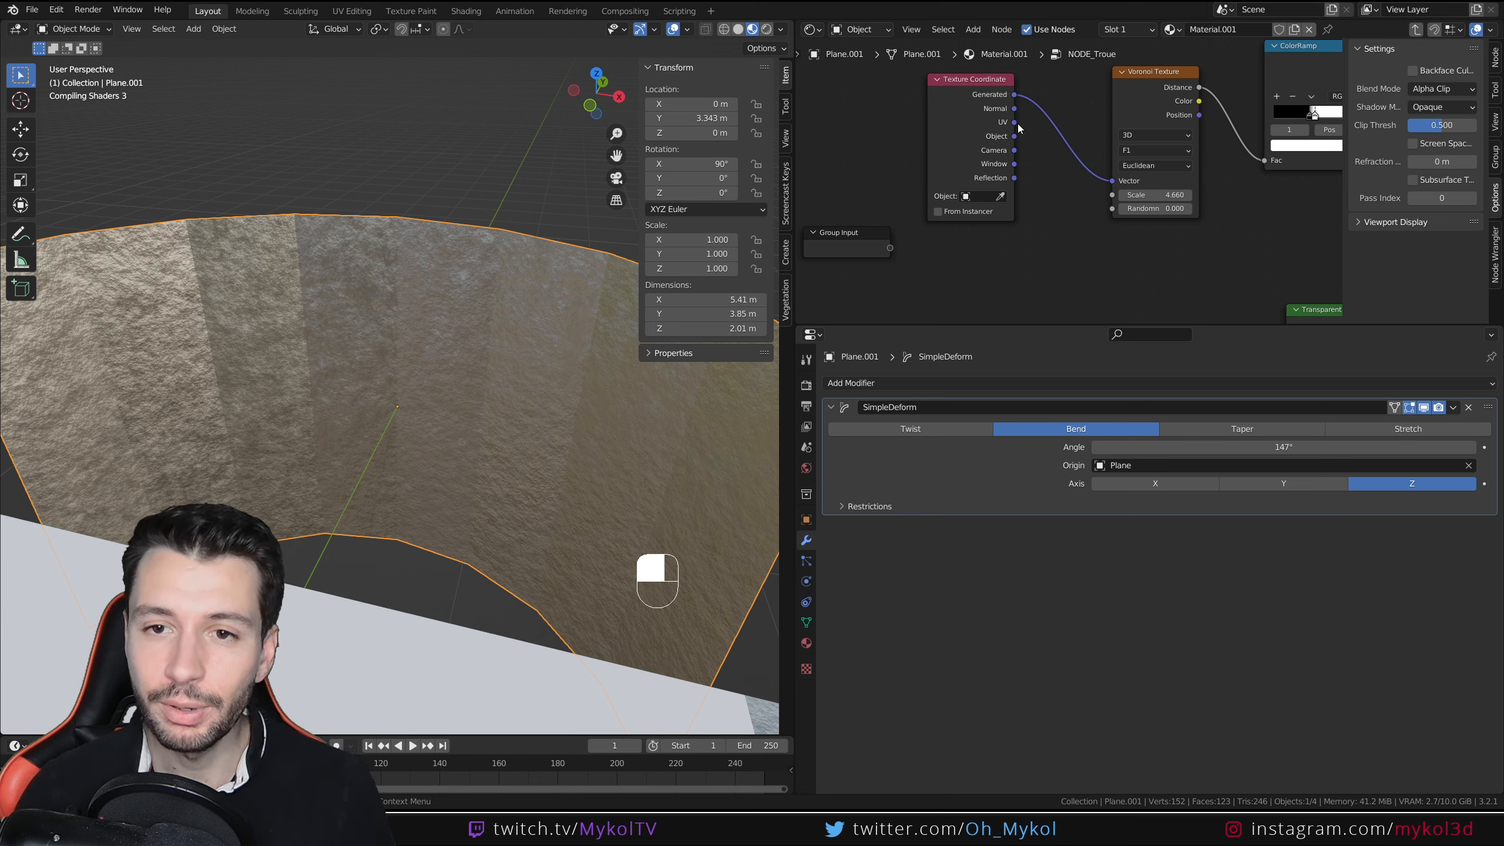
- Try the UV output as the Voronoi Texture's Vector input, check the bent plane, and reconnect the Object output
drag(1014, 125, 1115, 184)
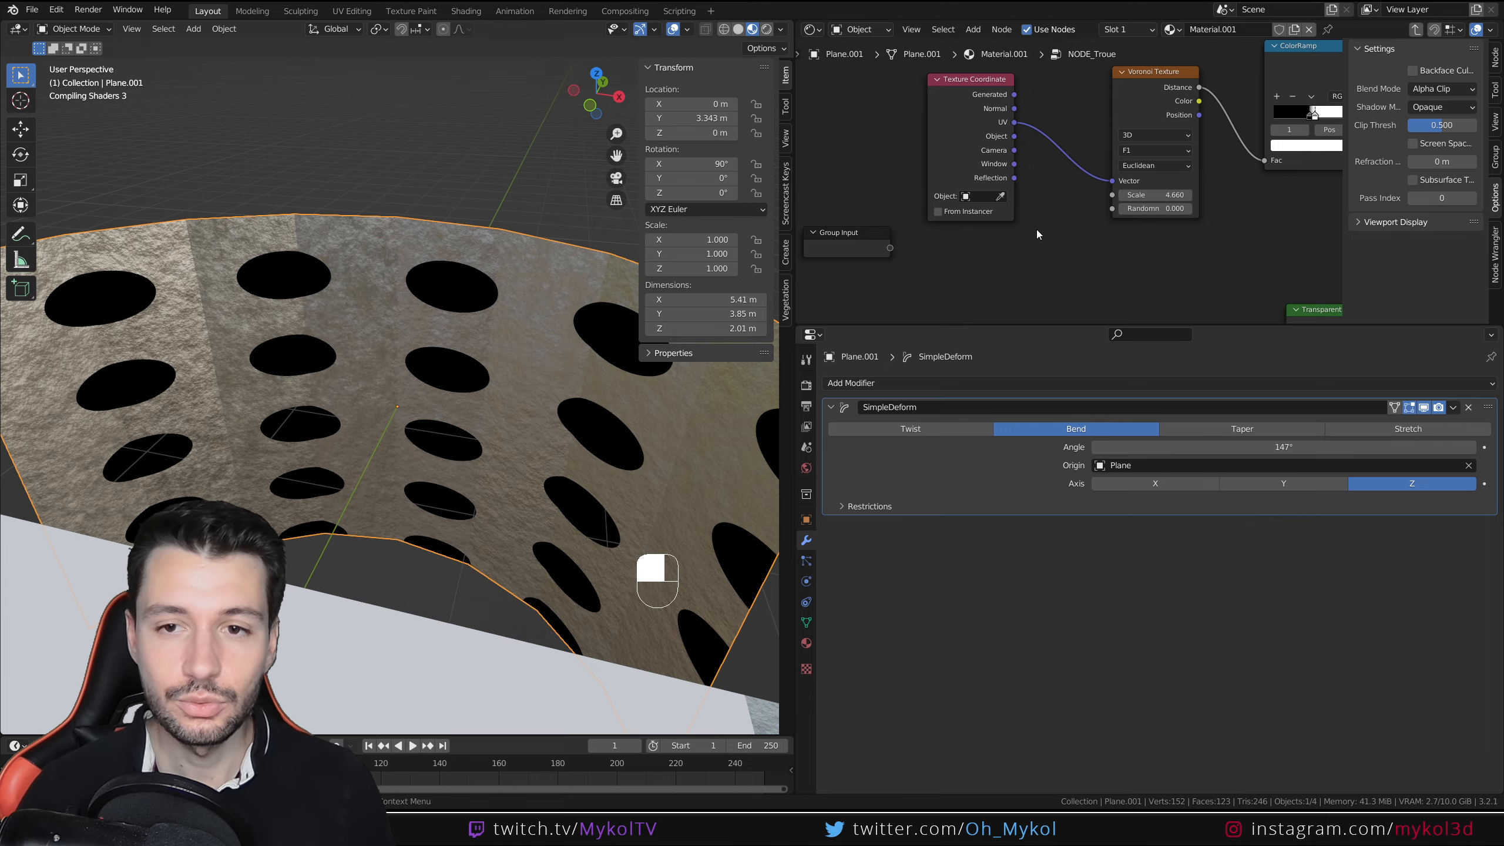
middle_drag(593, 450, 733, 376)
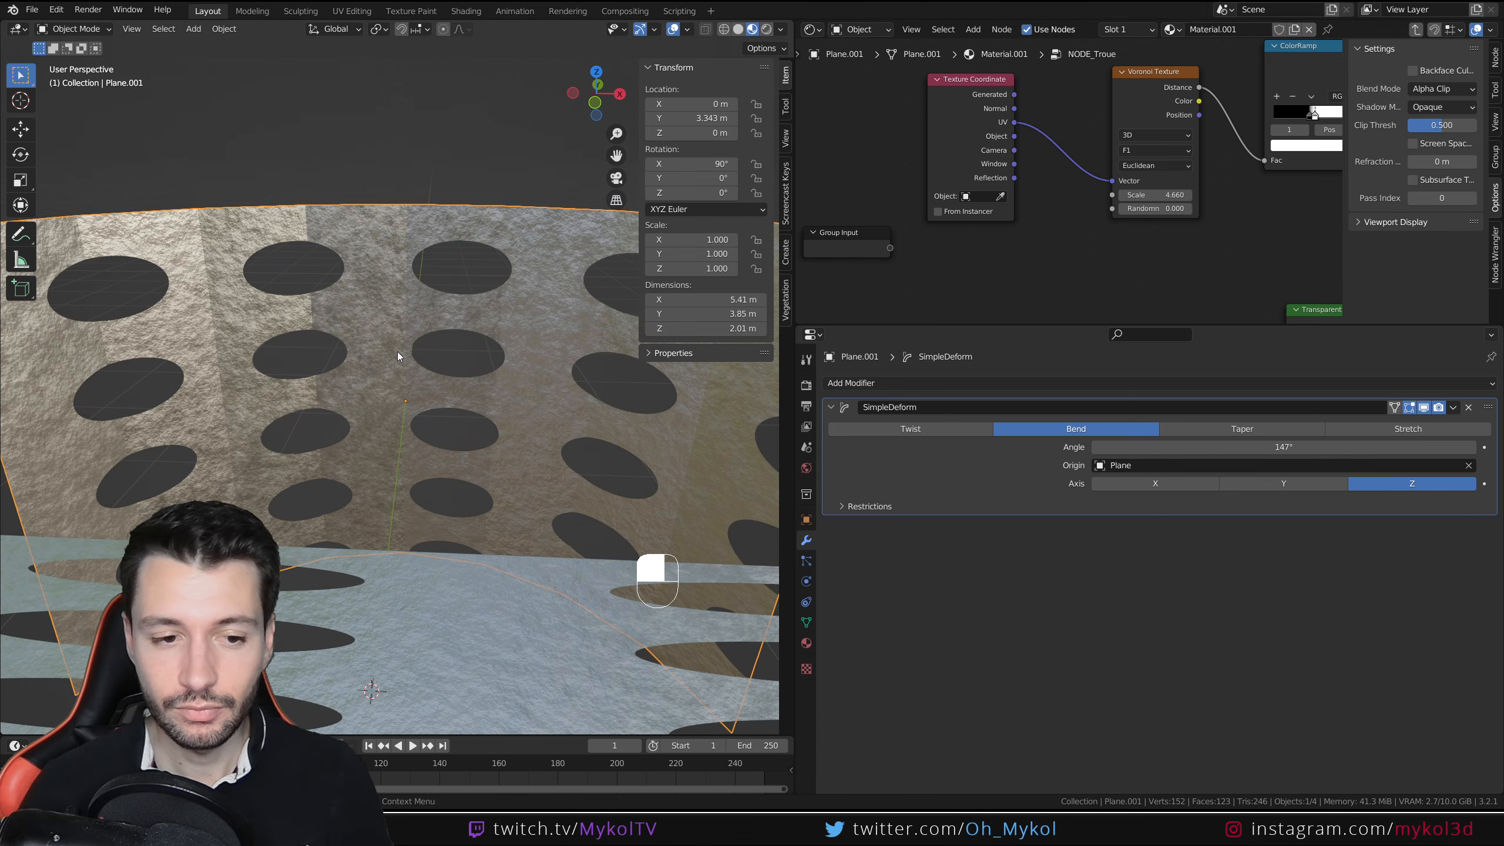
scroll(397, 351, down, 2)
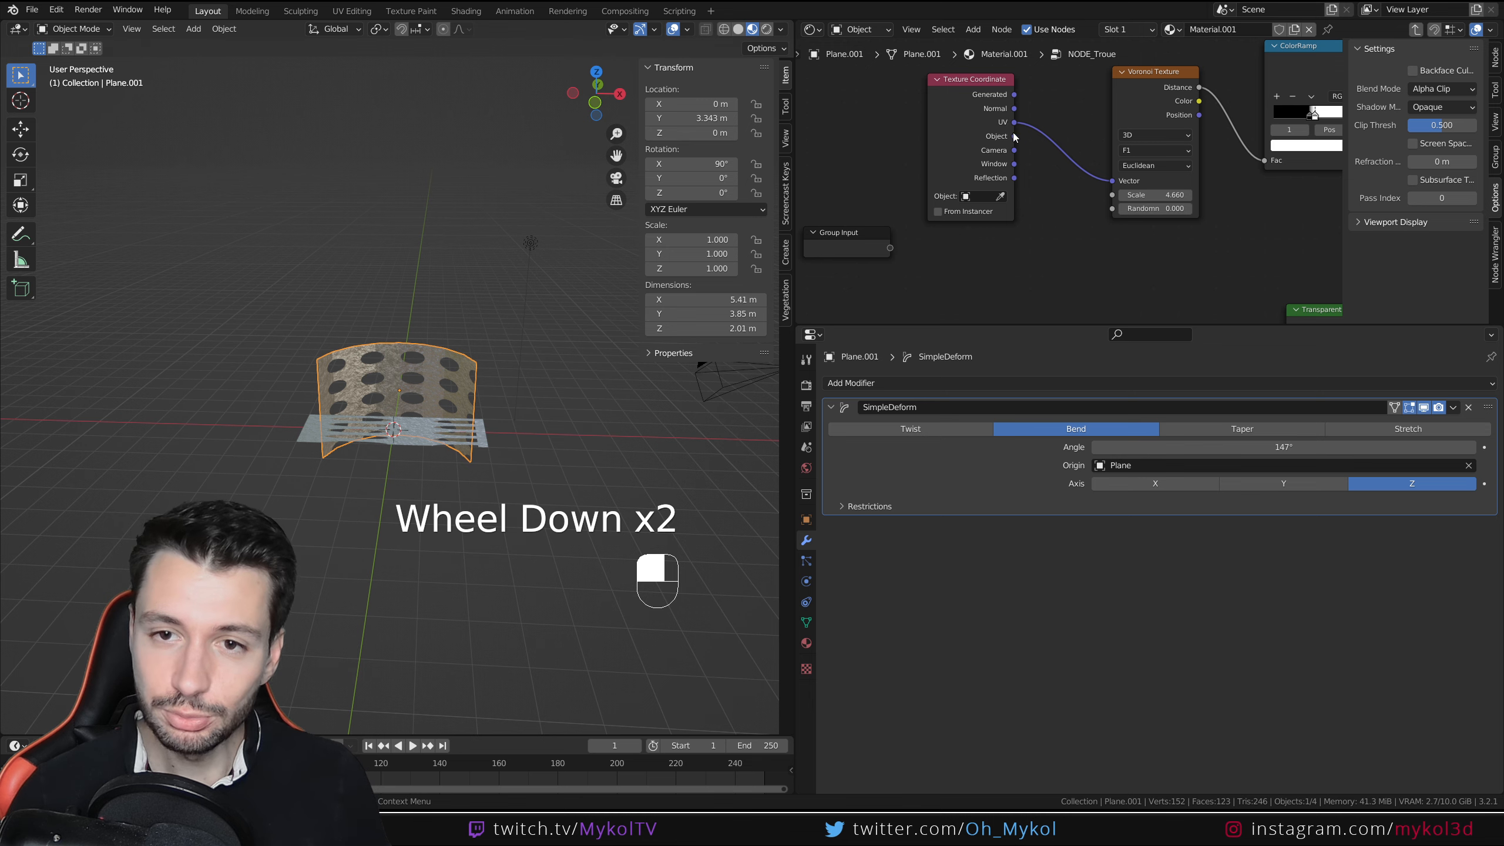
drag(1014, 137, 1113, 182)
- Delete the bent test plane from the scene
scroll(490, 400, up, 3)
middle_drag(474, 454, 402, 439)
key(Delete)
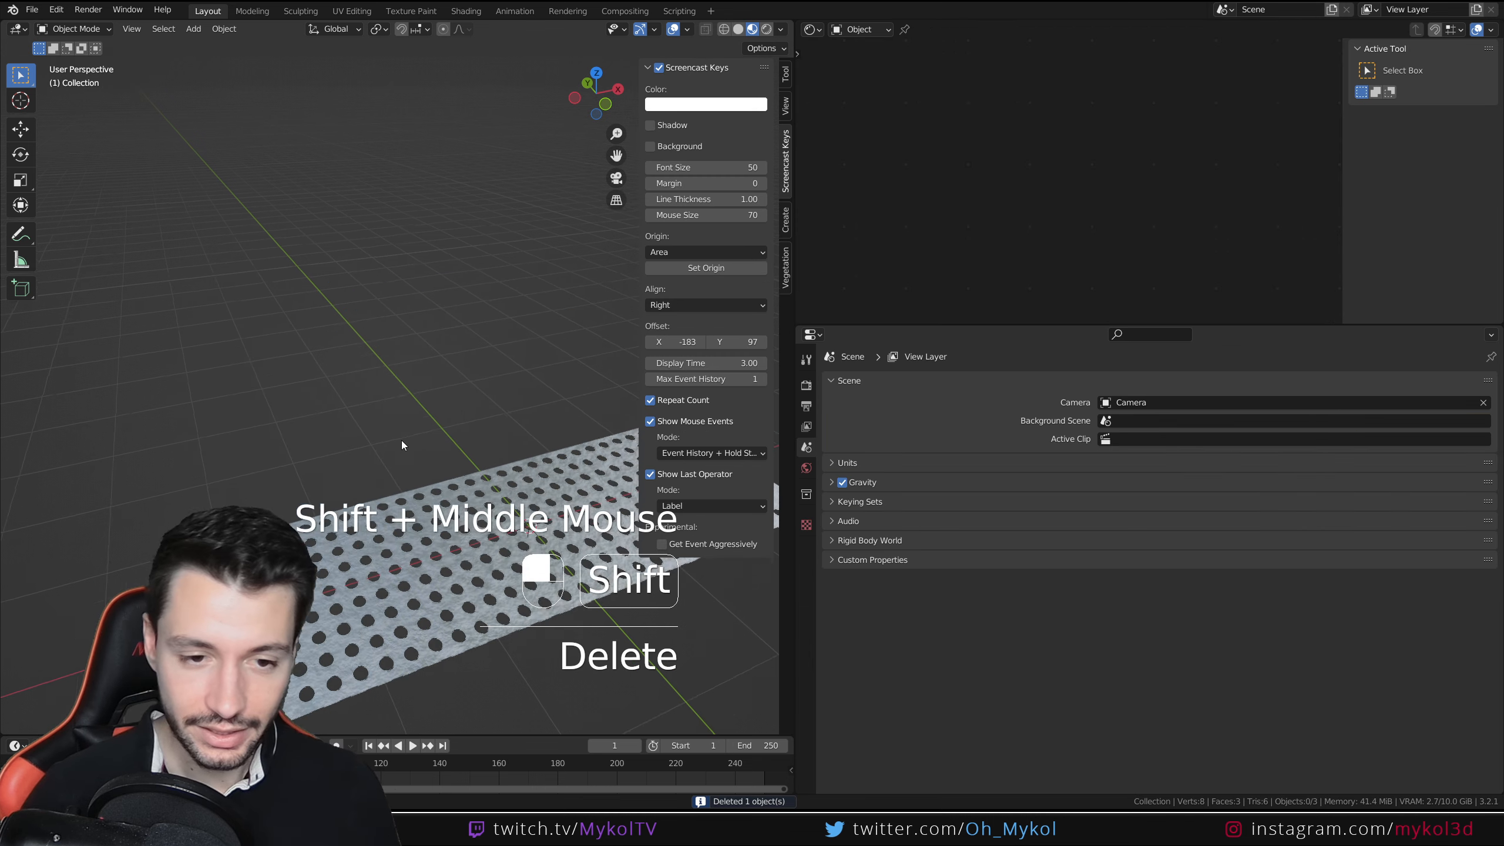
- Select the original perforated plane and show it from directly above
click(365, 389)
middle_drag(365, 389, 617, 276)
key(KP_7)
scroll(363, 407, up, 3)
shift+scroll(502, 306, up, 1)
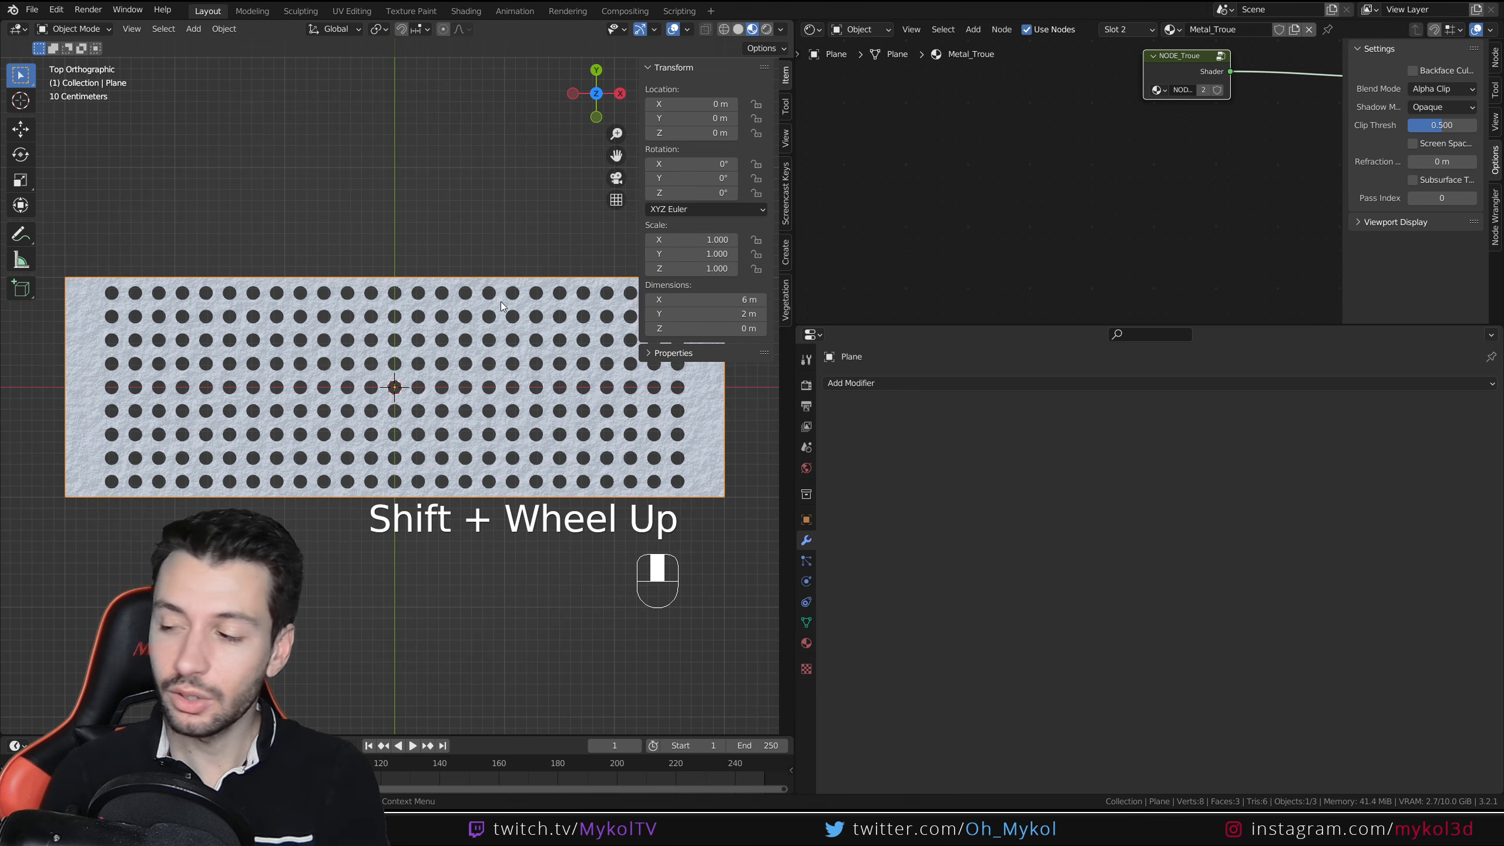